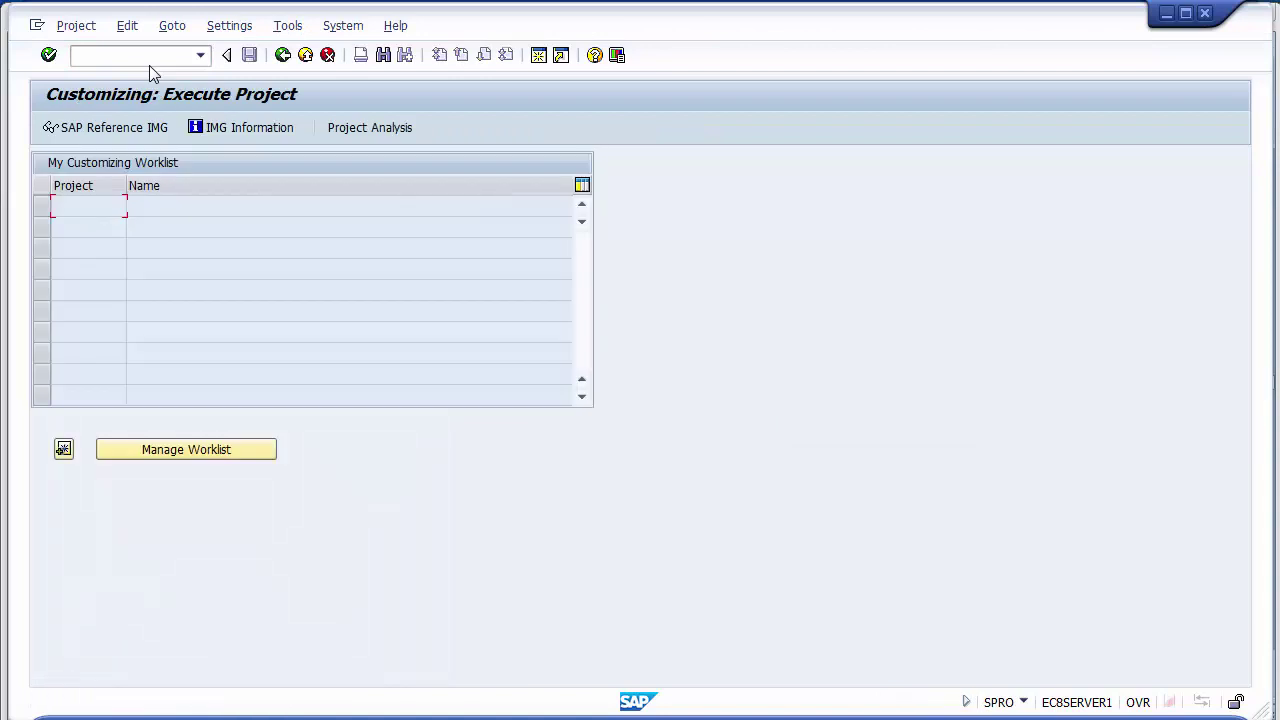
Open the SAP Reference IMG and expand Financial Accounting (New), Accounts Receivable and Accounts Payable, and Vendor Accounts down to Master Data
click(113, 133)
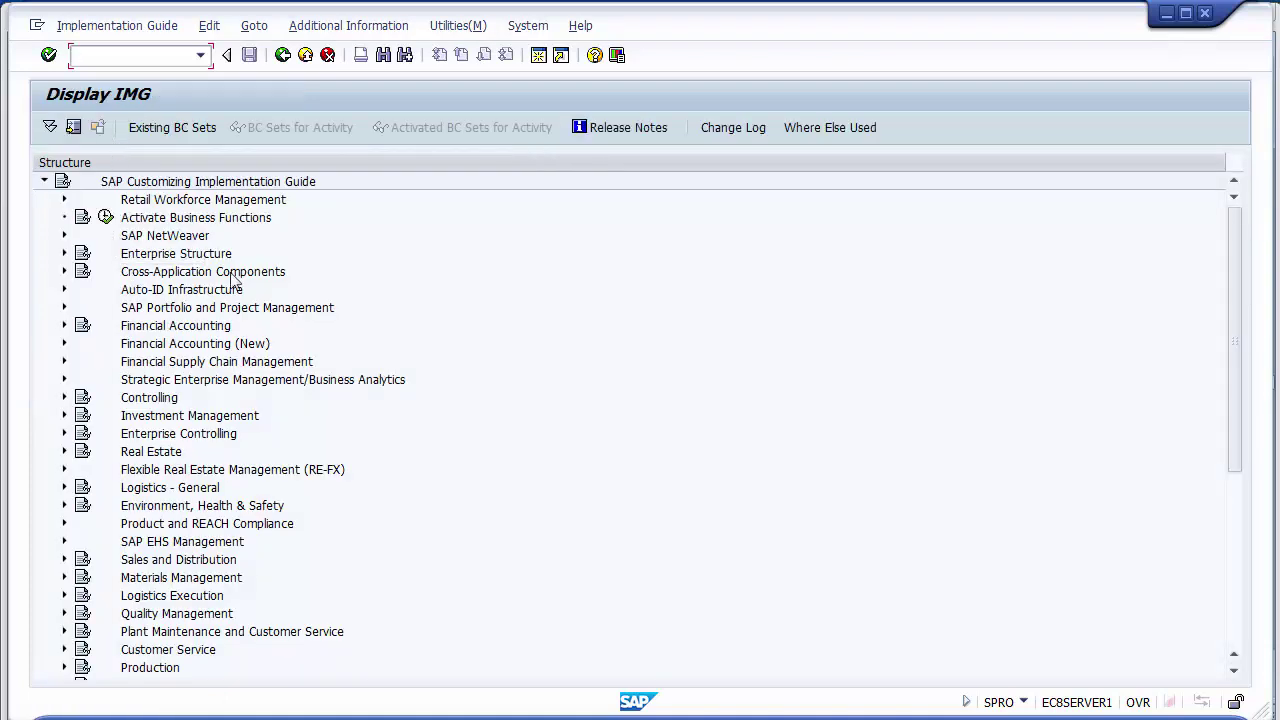
click(172, 346)
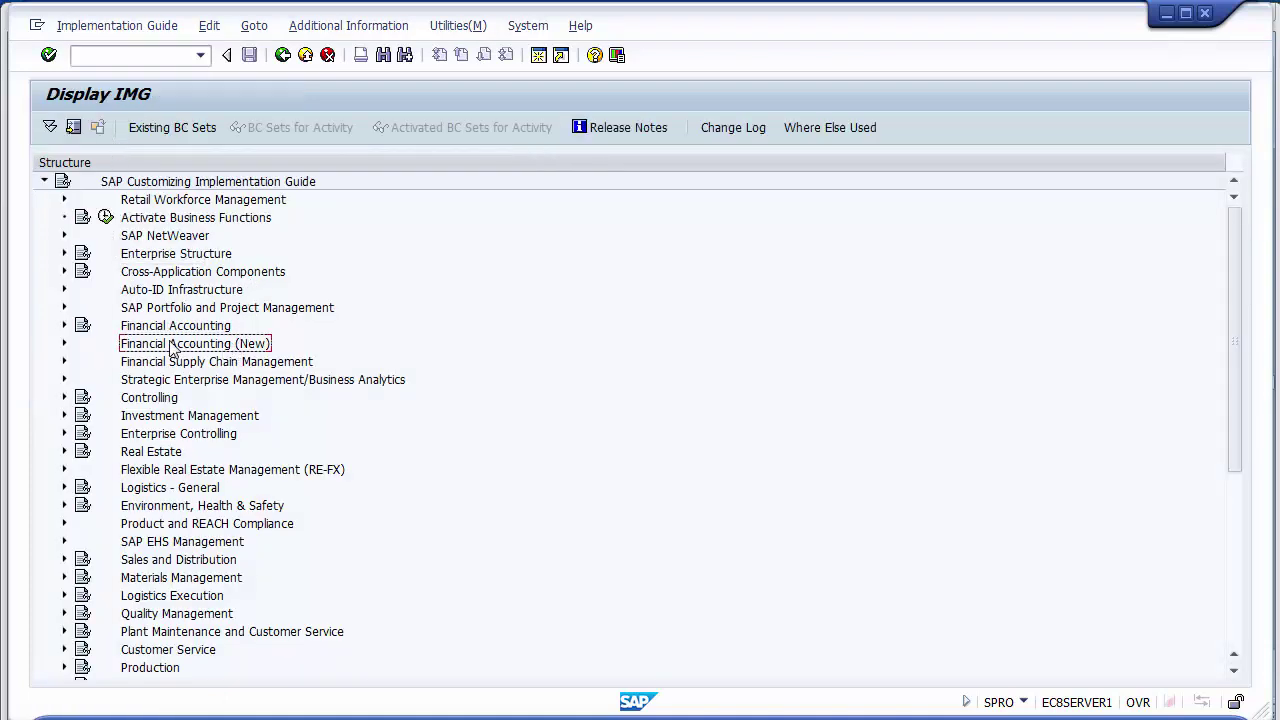
click(64, 345)
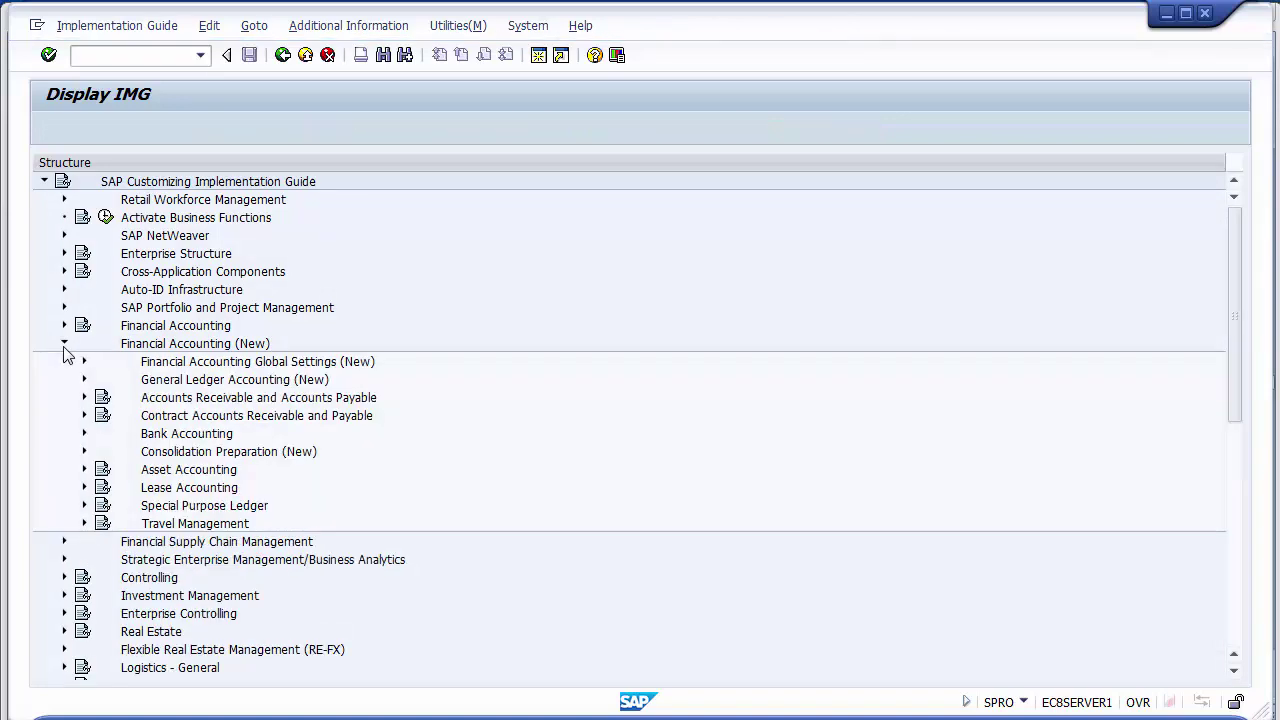
click(228, 400)
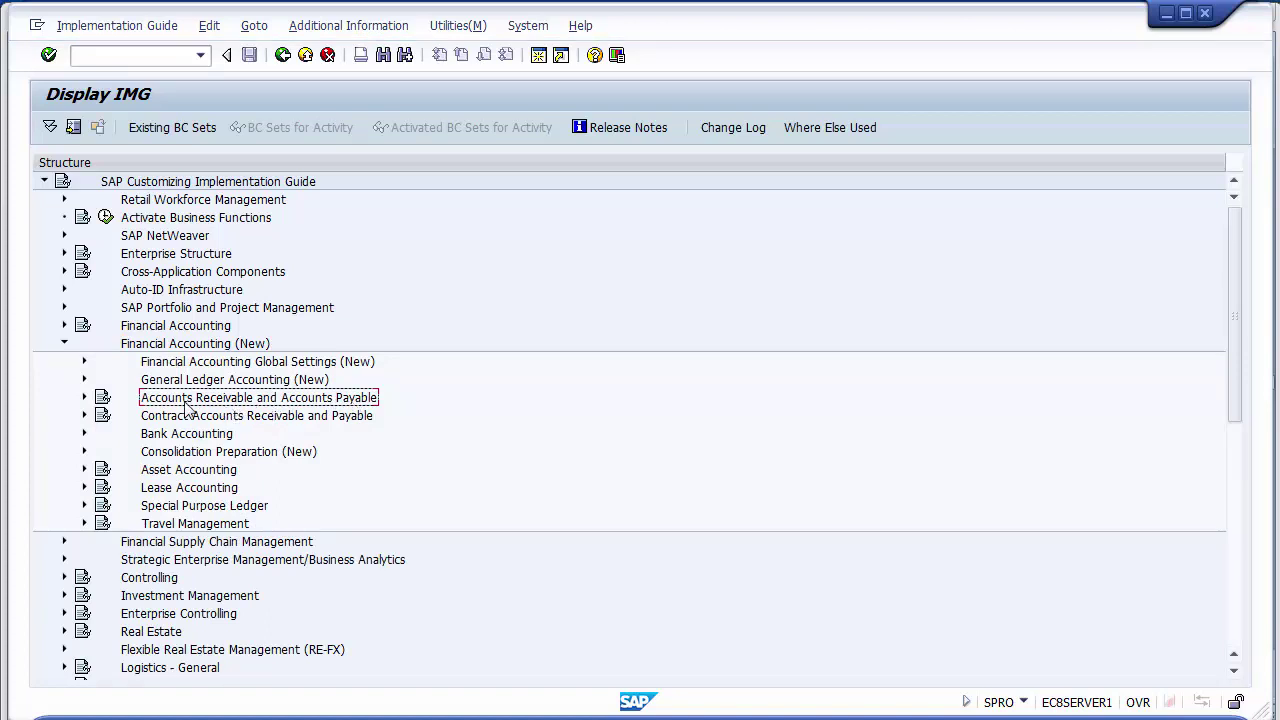
click(85, 399)
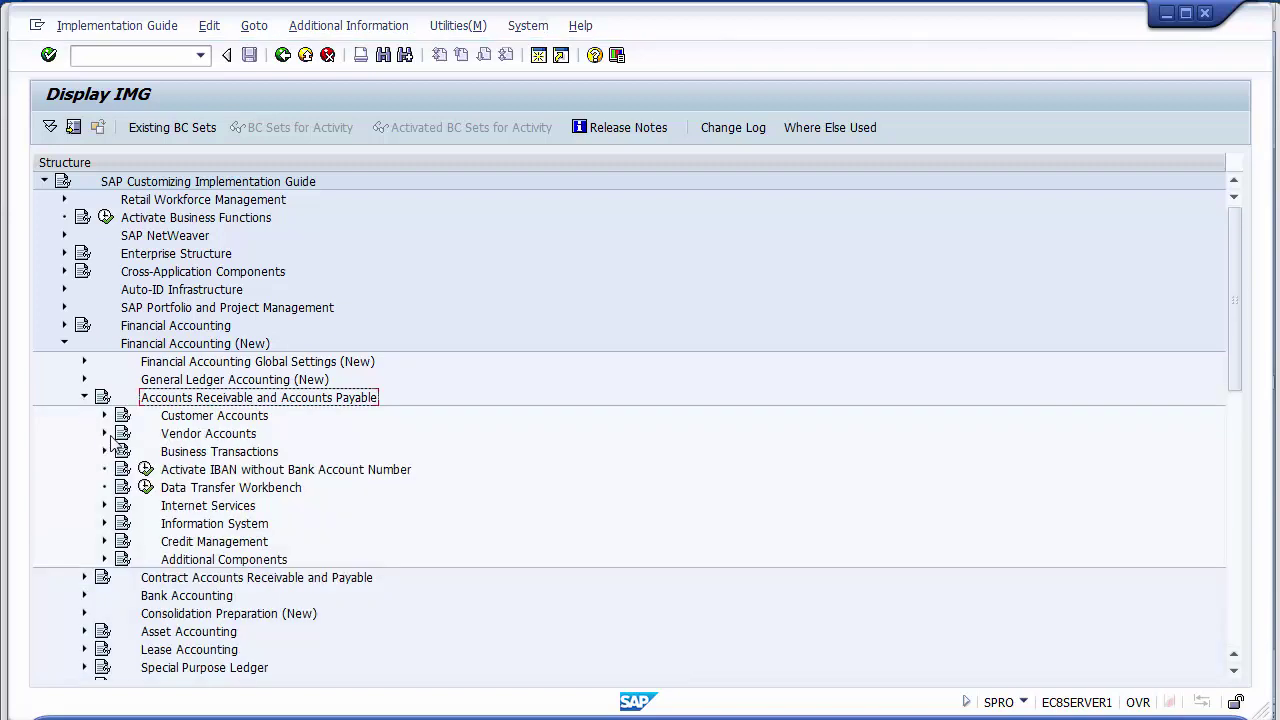
click(174, 436)
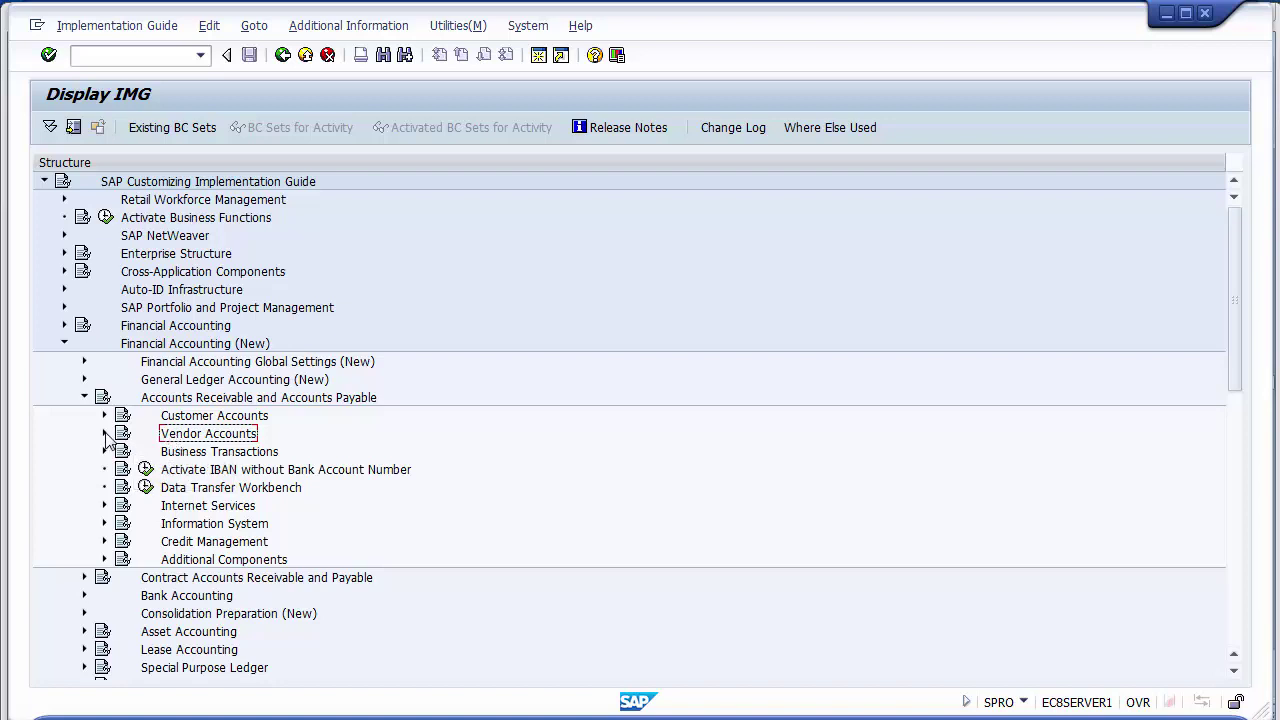
click(104, 434)
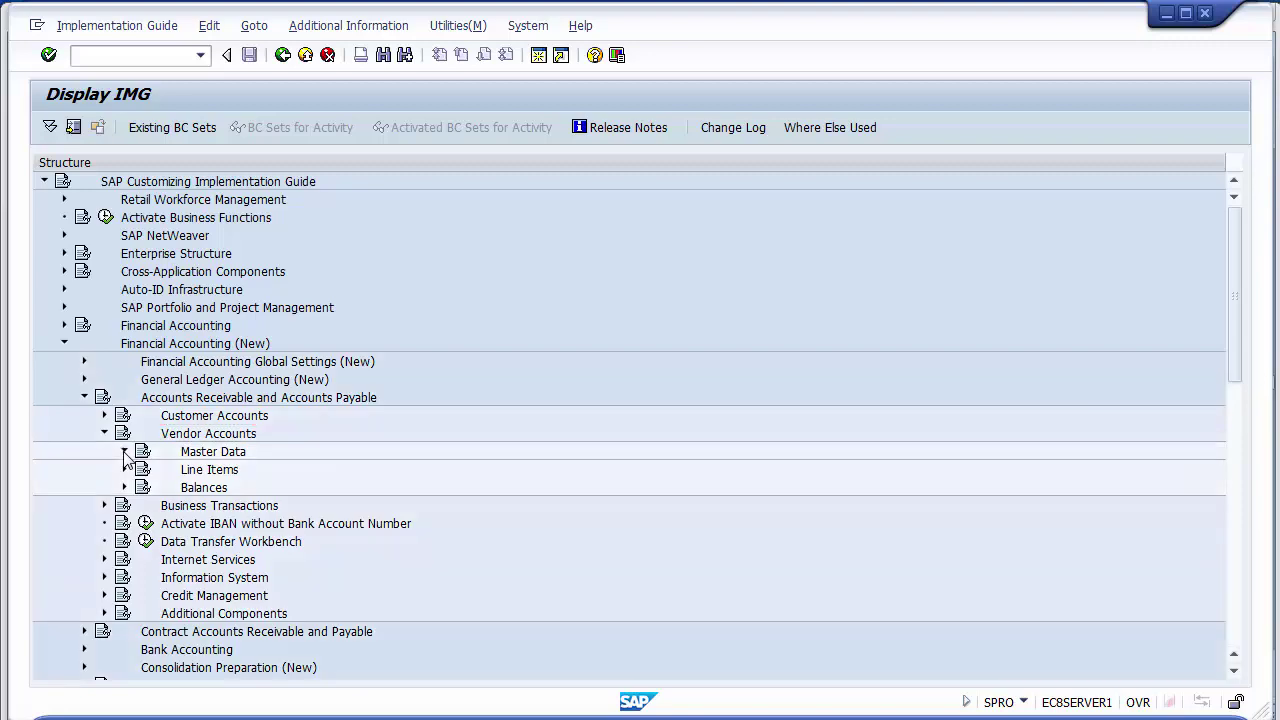
Check the remaining menu path on the Define Vendor Account Groups slide in PowerPoint against the Master Data nodes in SAP
key(alt+Tab)
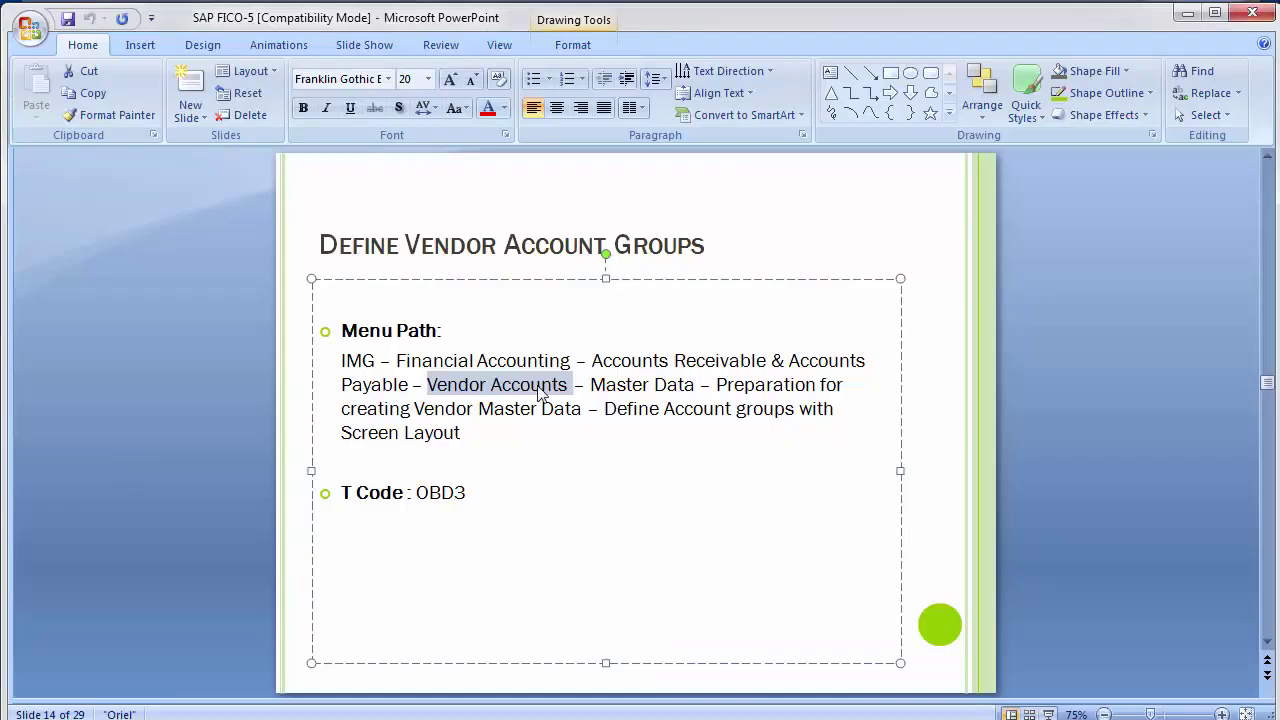
click(646, 384)
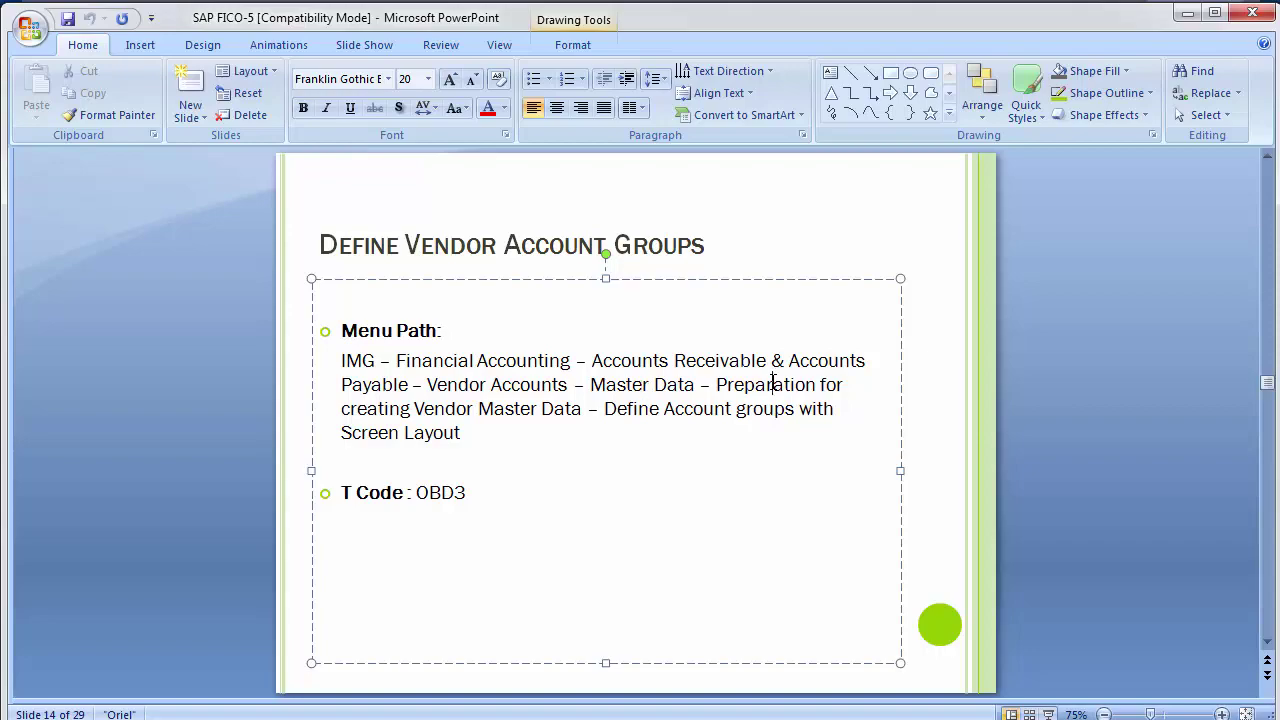
key(alt+Tab)
click(357, 474)
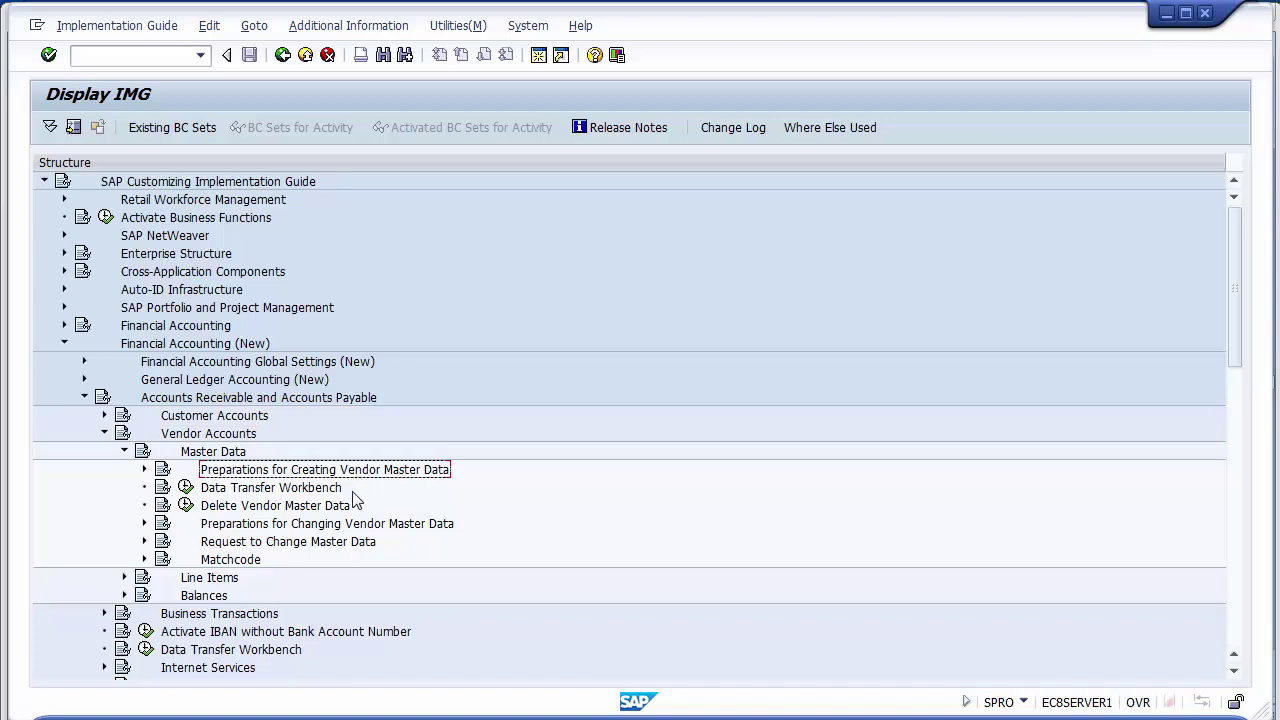
key(alt+Tab)
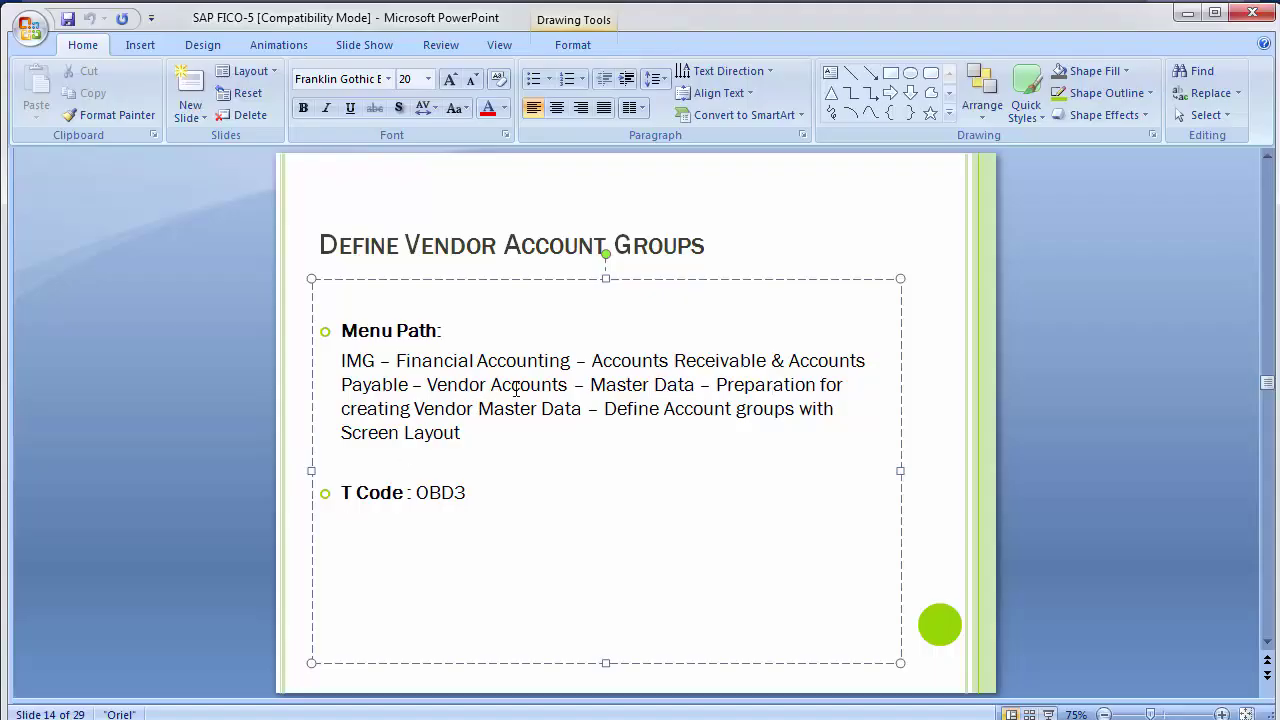
mouse_move(462, 408)
mouse_down()
mouse_move(541, 410)
mouse_move(461, 432)
mouse_up()
click(616, 410)
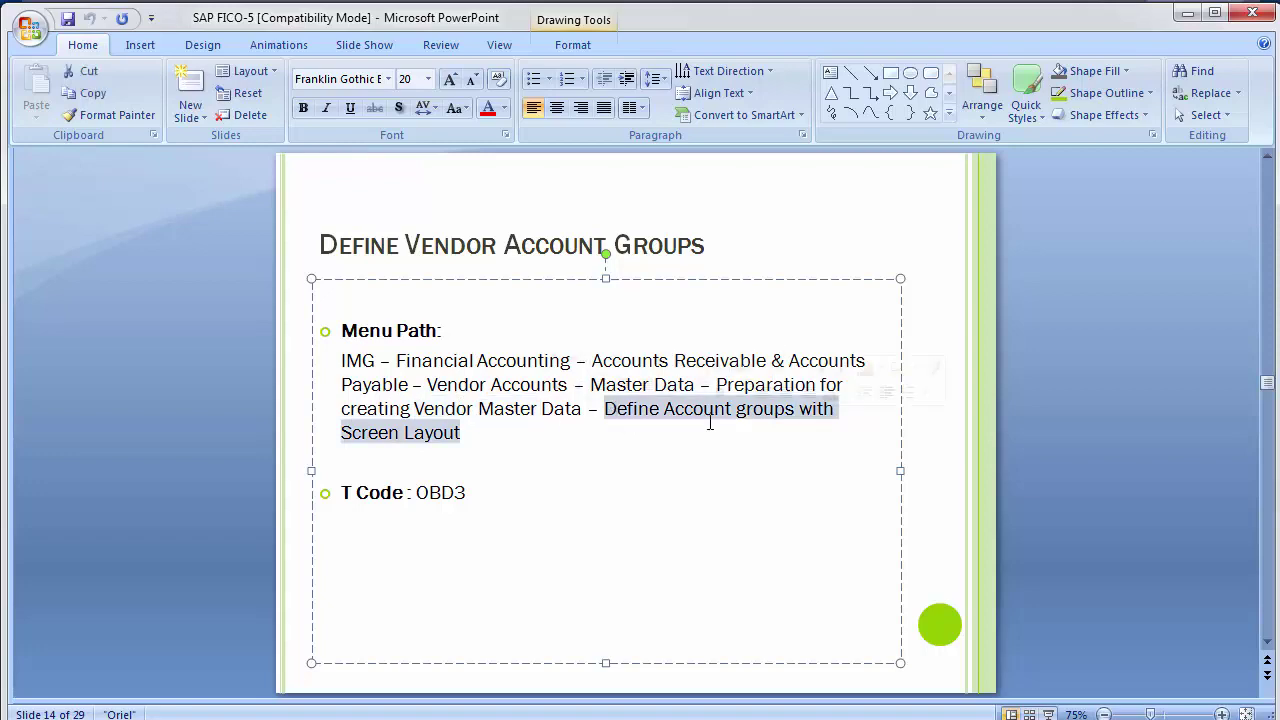
key(alt+Tab)
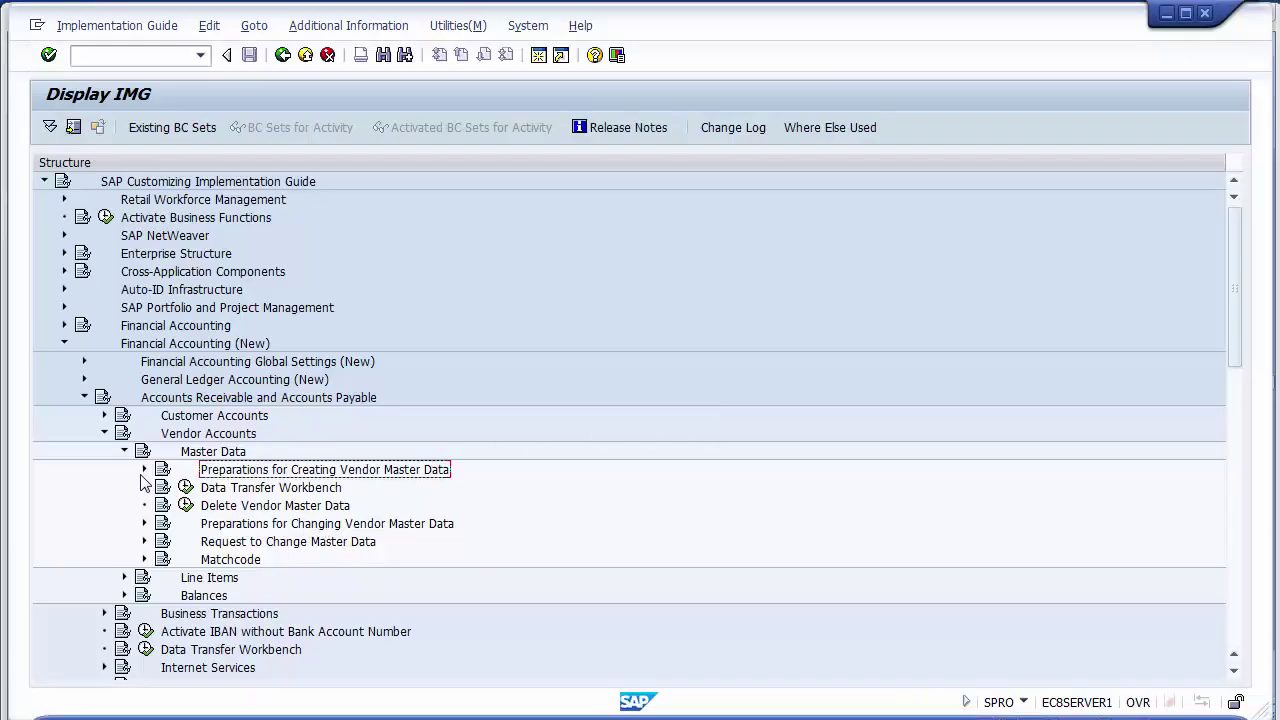
Expand Preparations for Creating Vendor Master Data and execute Define Account Groups with Screen Layout (Vendors)
click(144, 470)
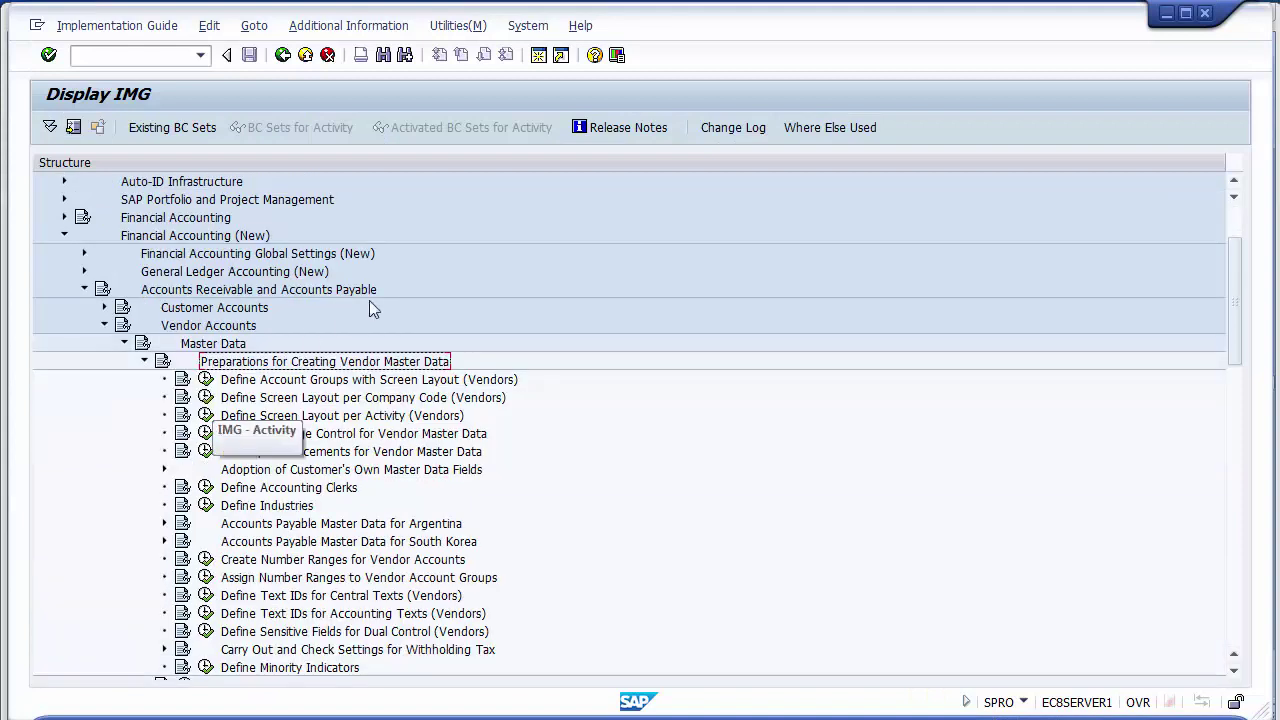
click(277, 382)
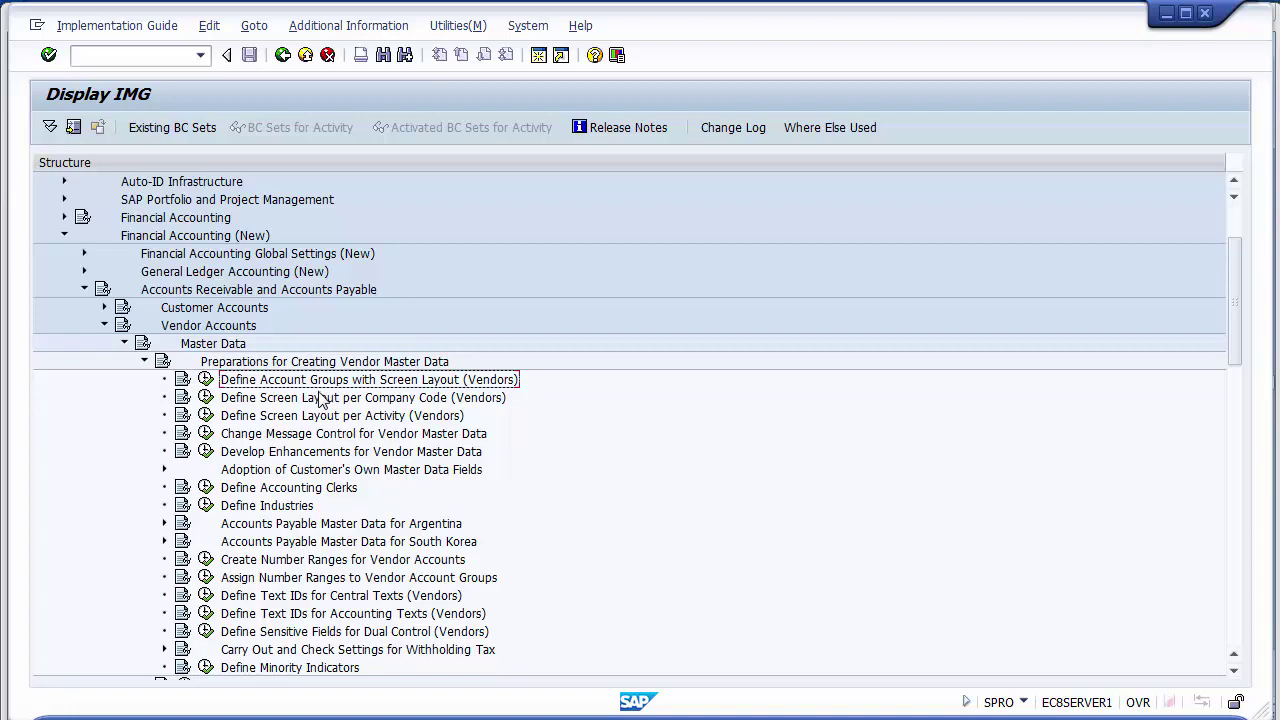
click(206, 382)
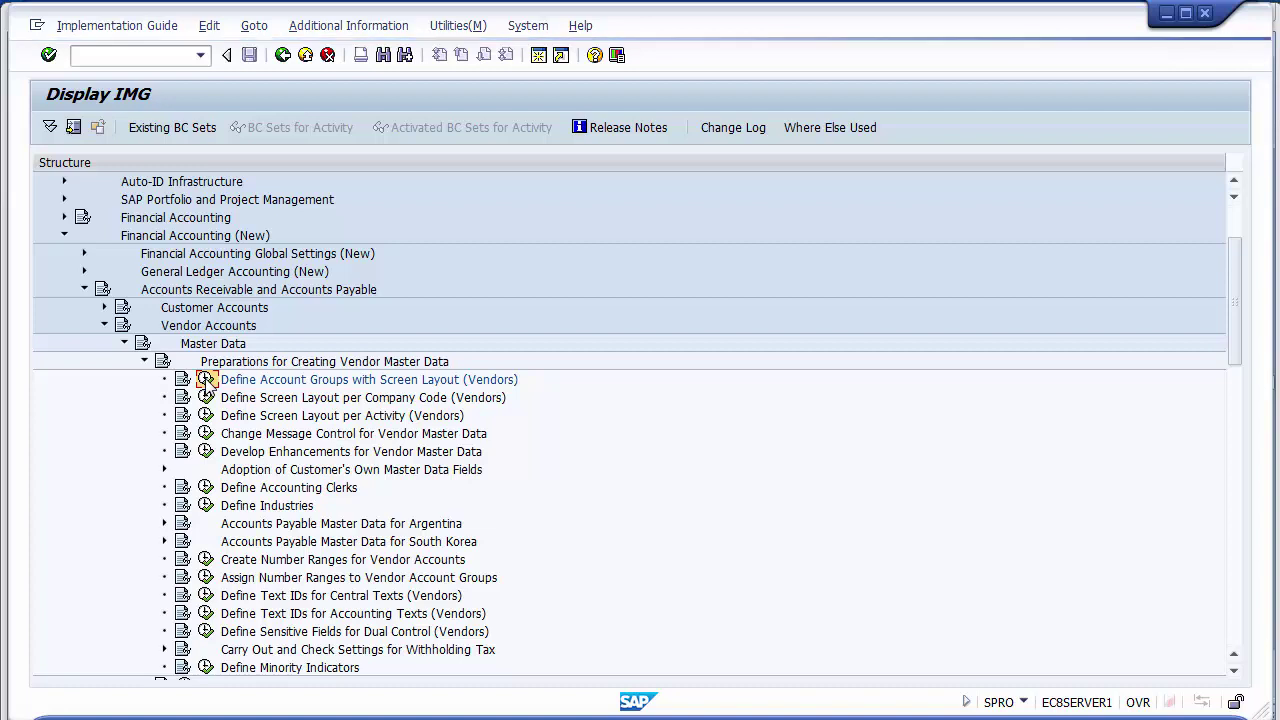
click(205, 379)
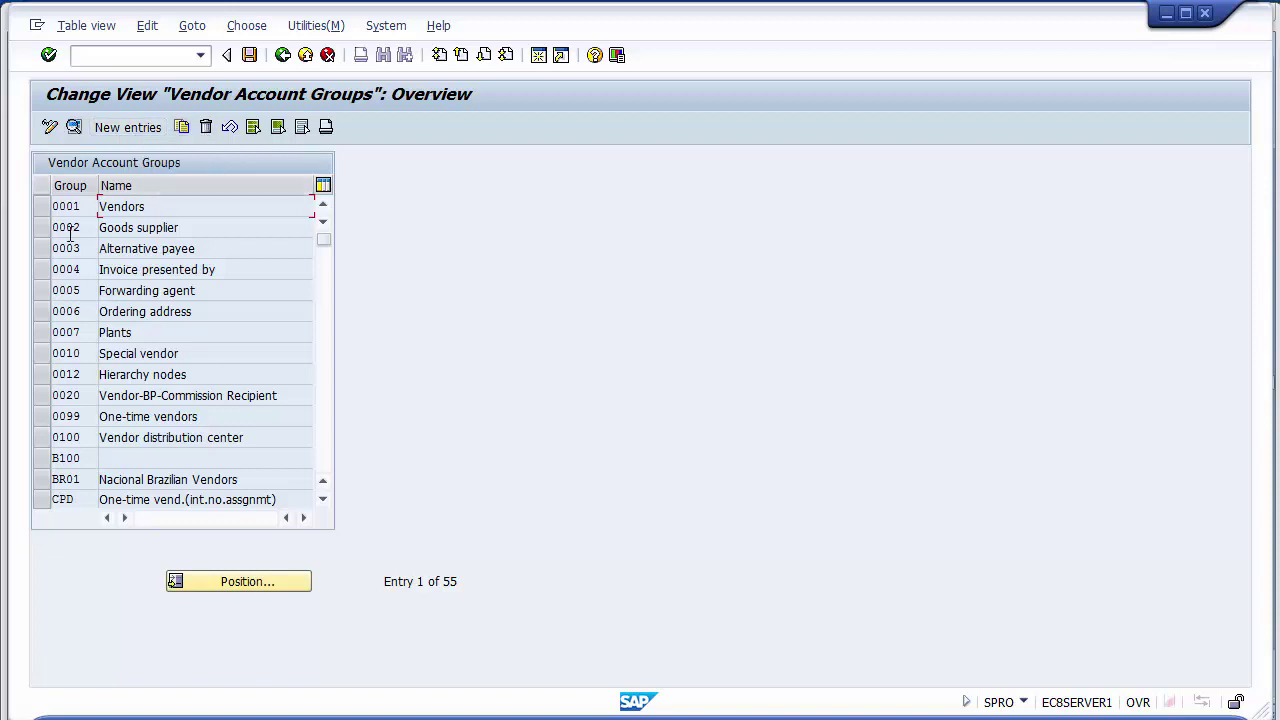
Examine the existing vendor account groups, including the details of the Plants group, and return to the IMG structure
click(40, 318)
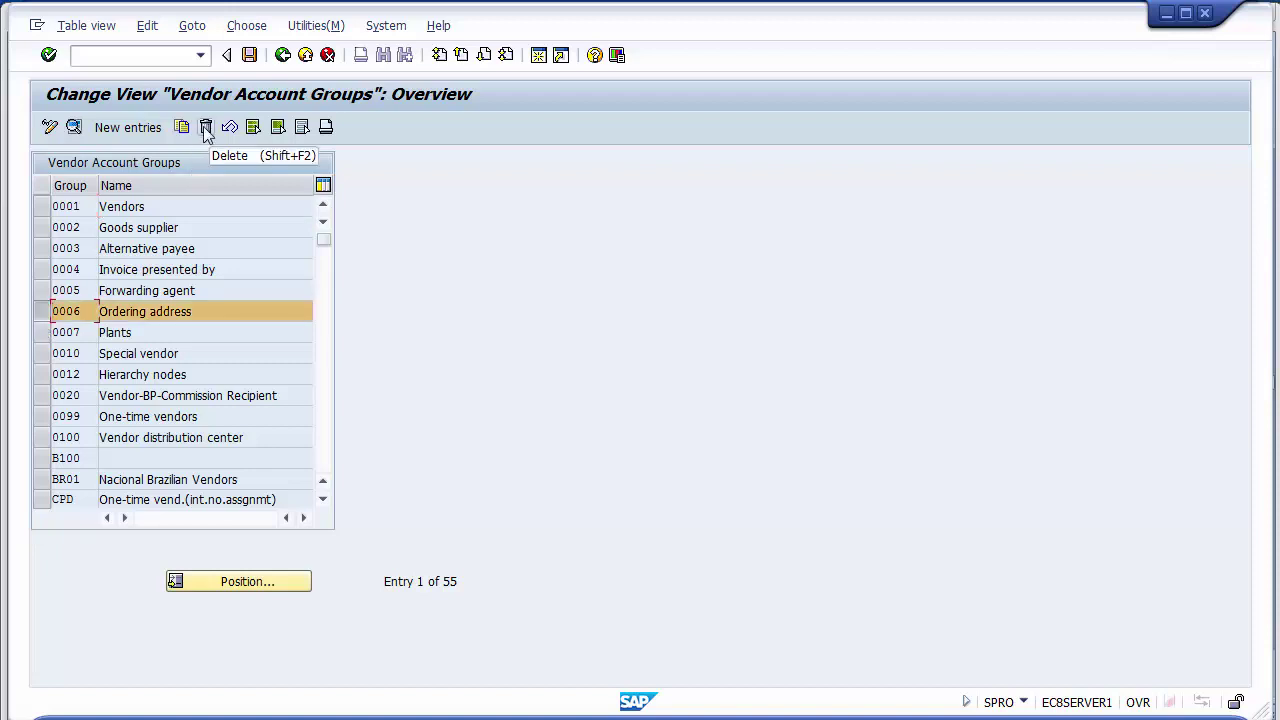
click(40, 313)
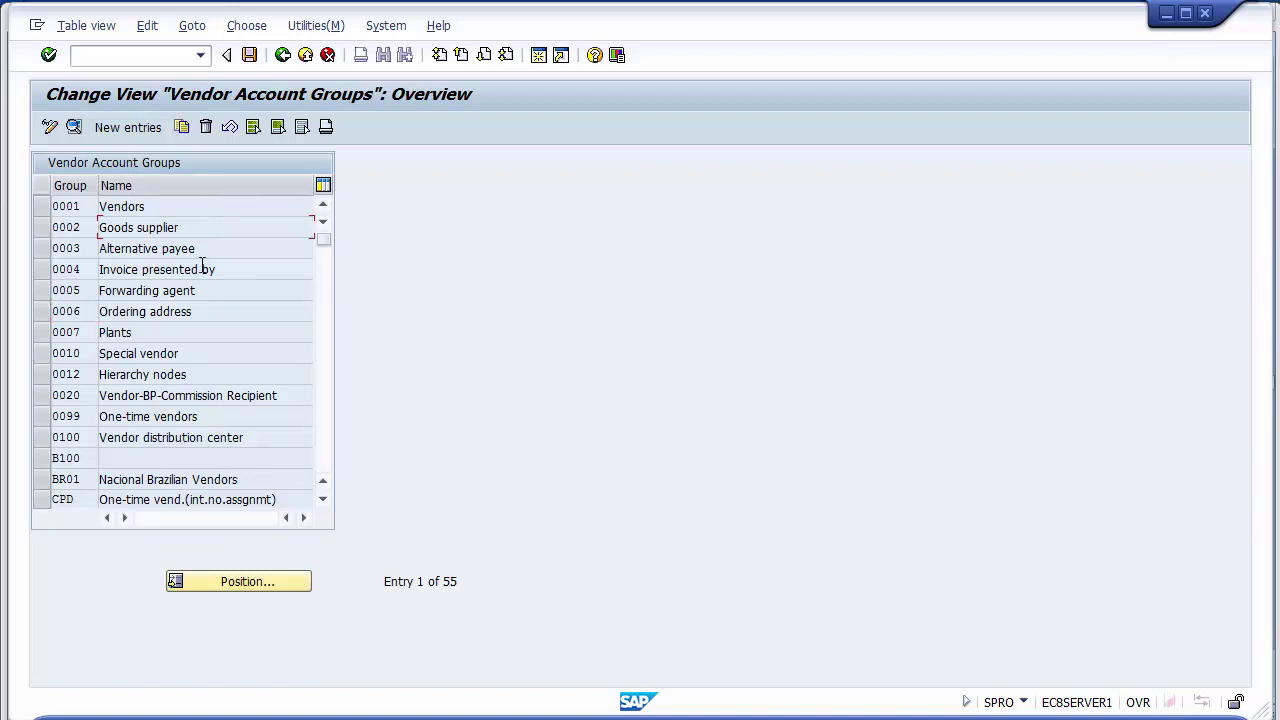
double_click(203, 333)
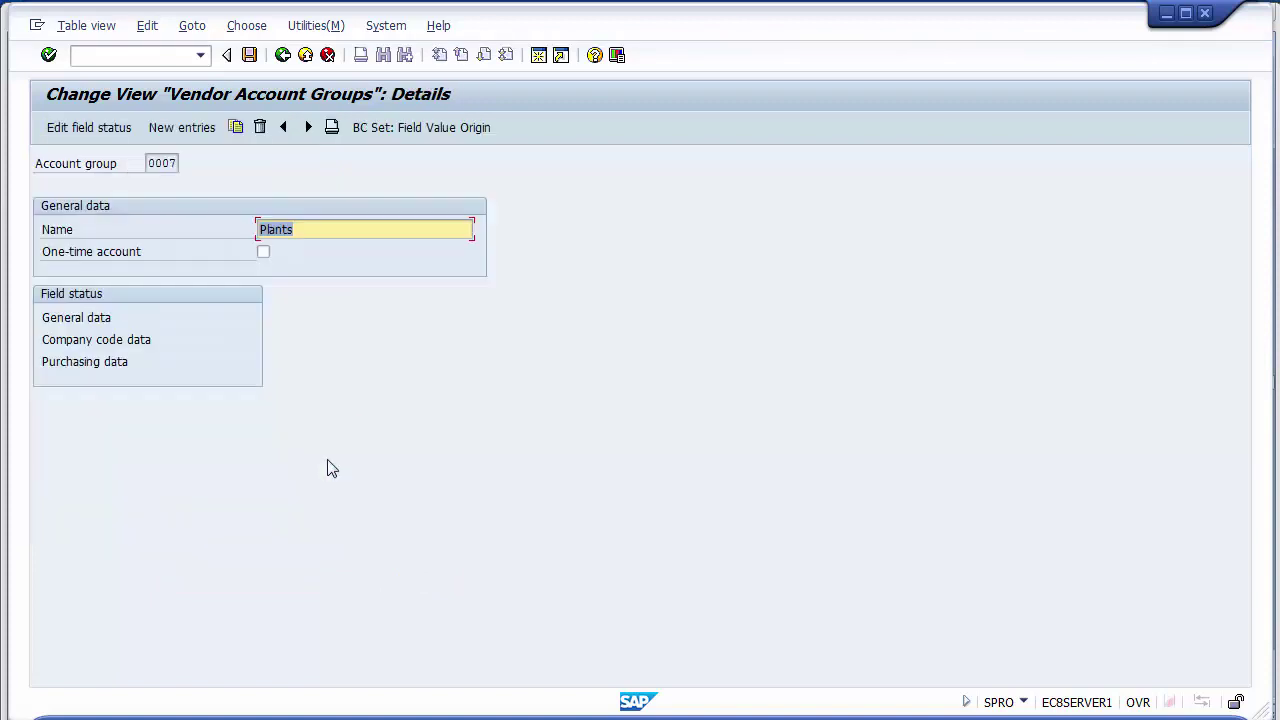
click(283, 54)
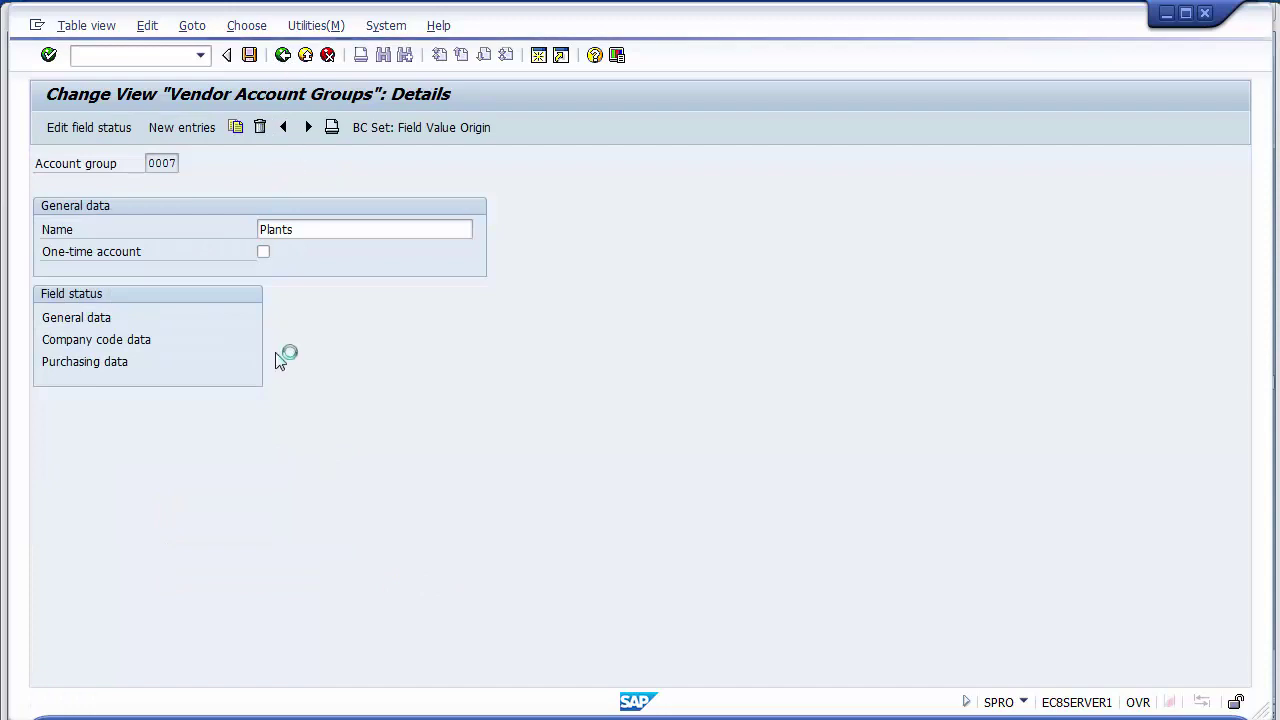
click(322, 471)
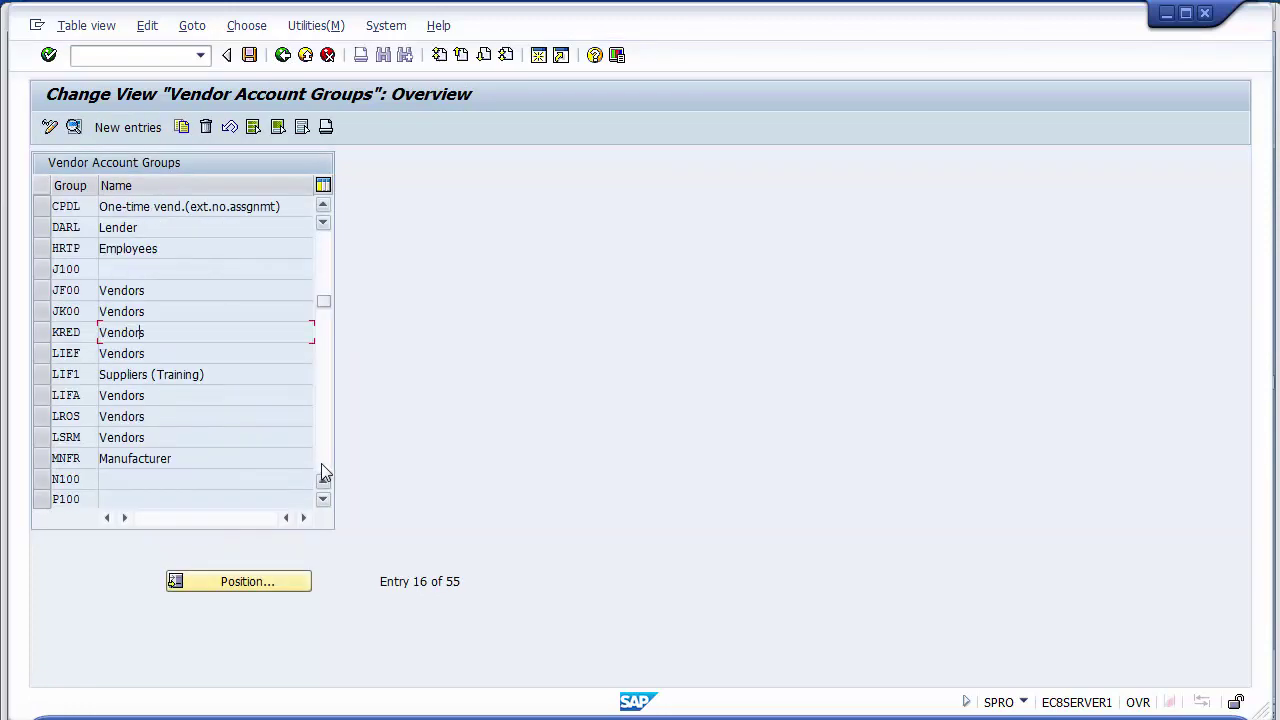
click(322, 465)
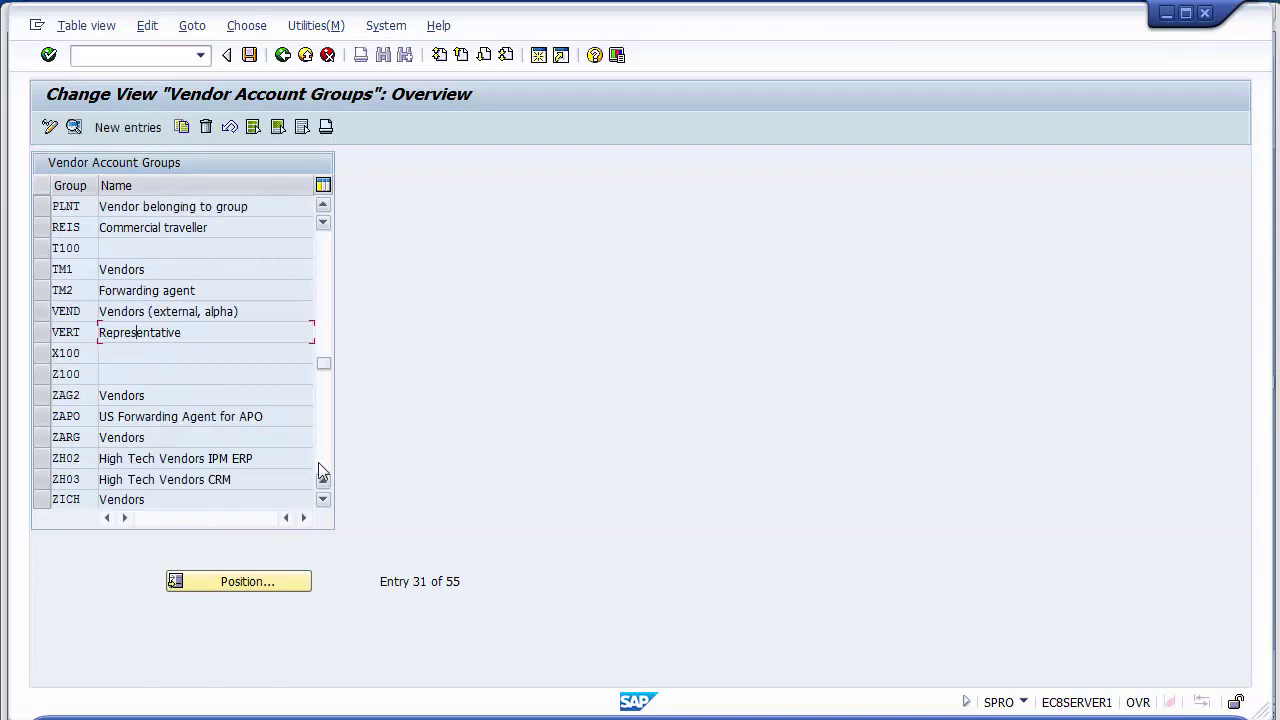
click(325, 458)
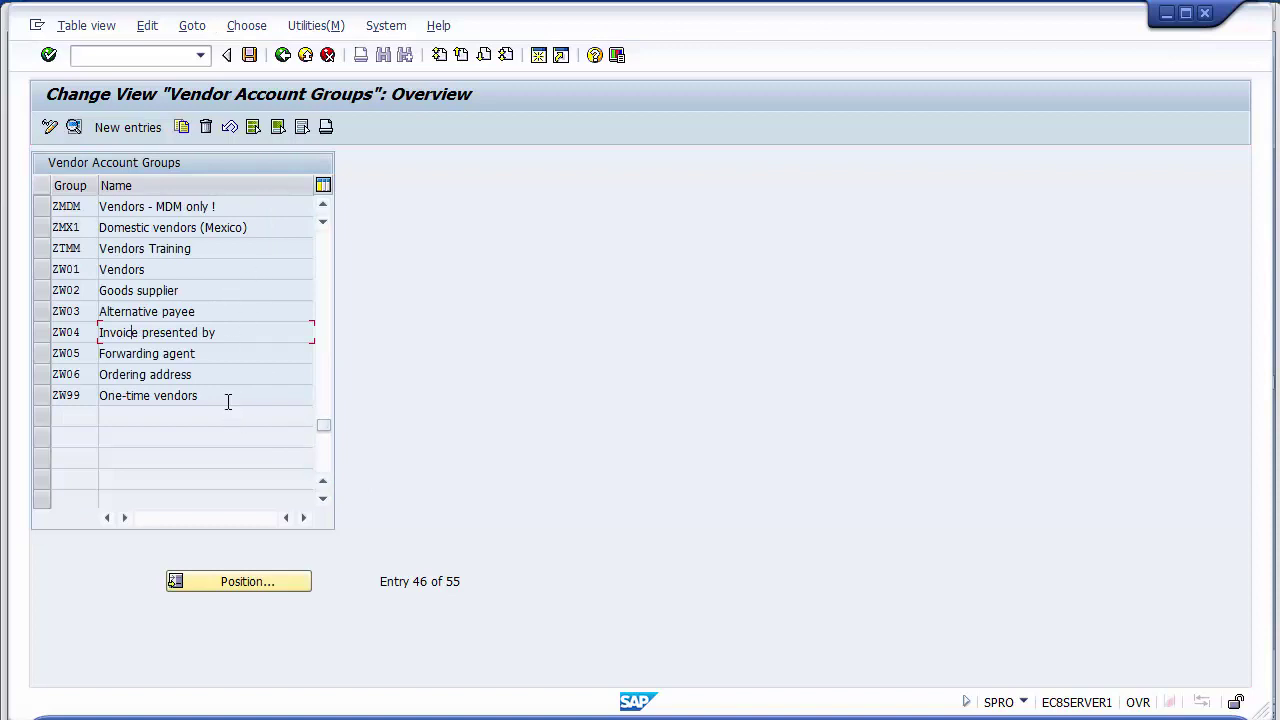
click(236, 228)
click(283, 55)
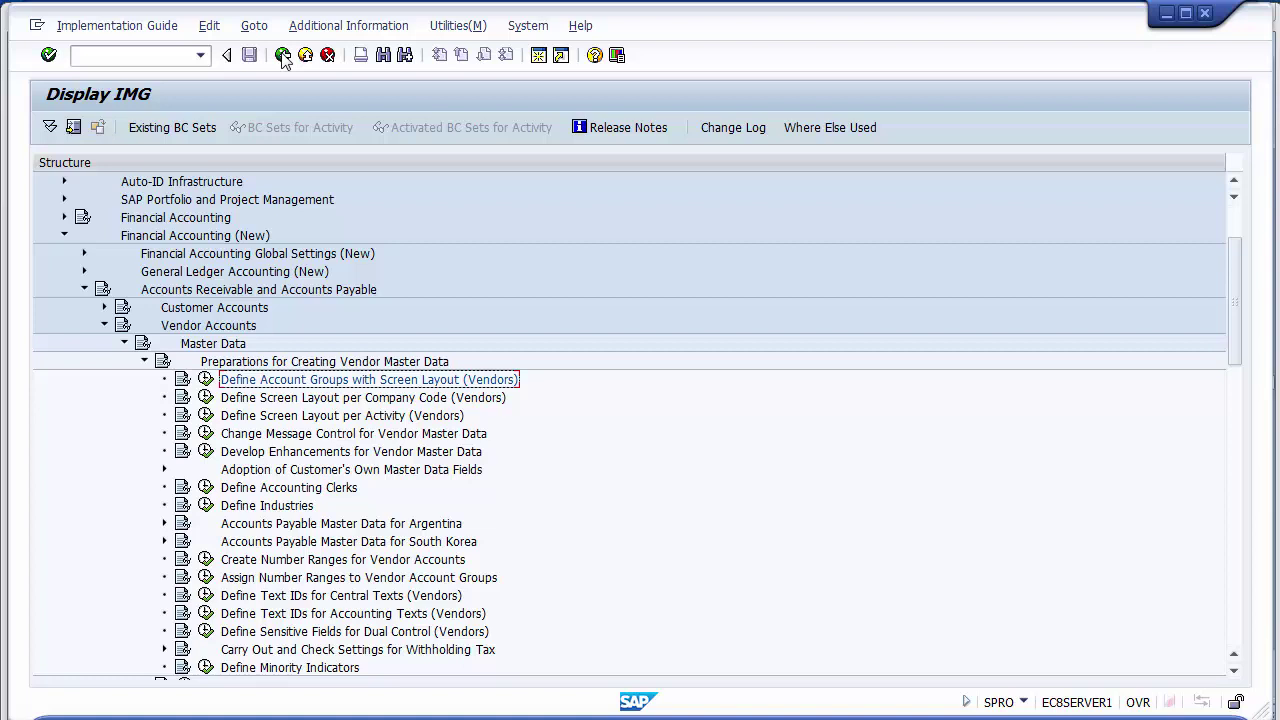
Reopen the vendor account group definition and create a new account group SERV with the name Service Vendor Group
click(206, 380)
click(206, 380)
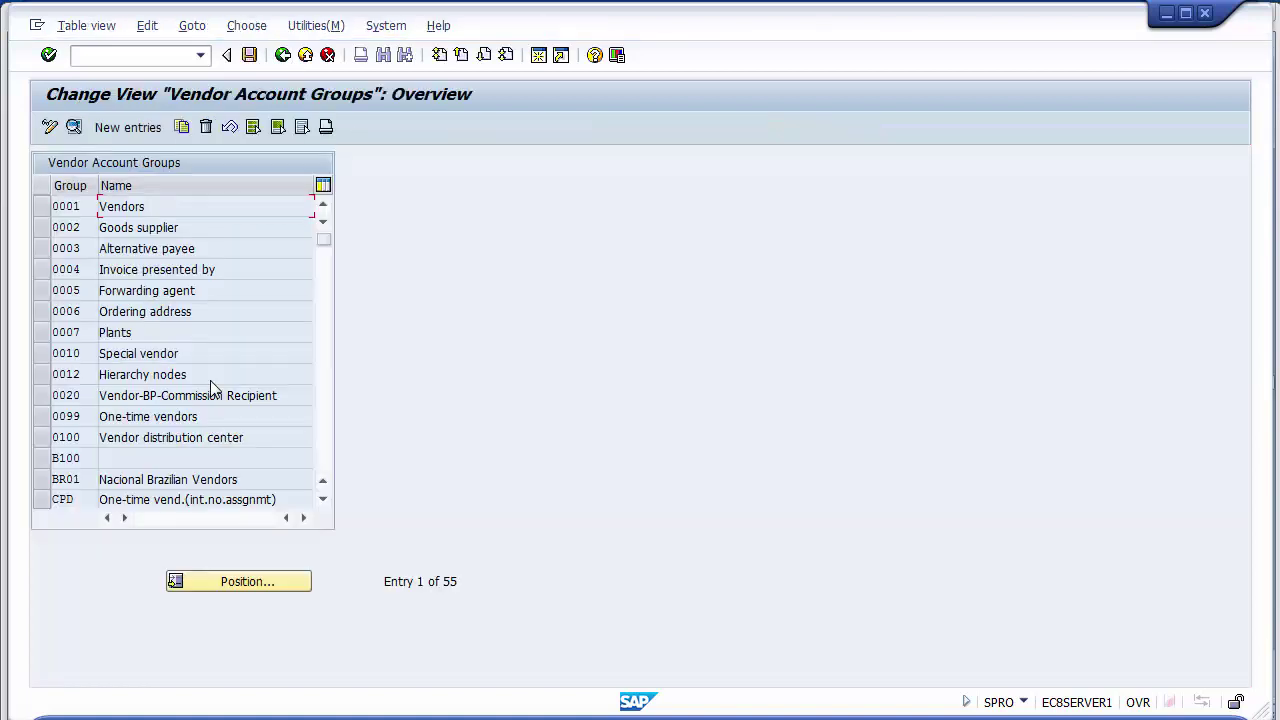
click(137, 124)
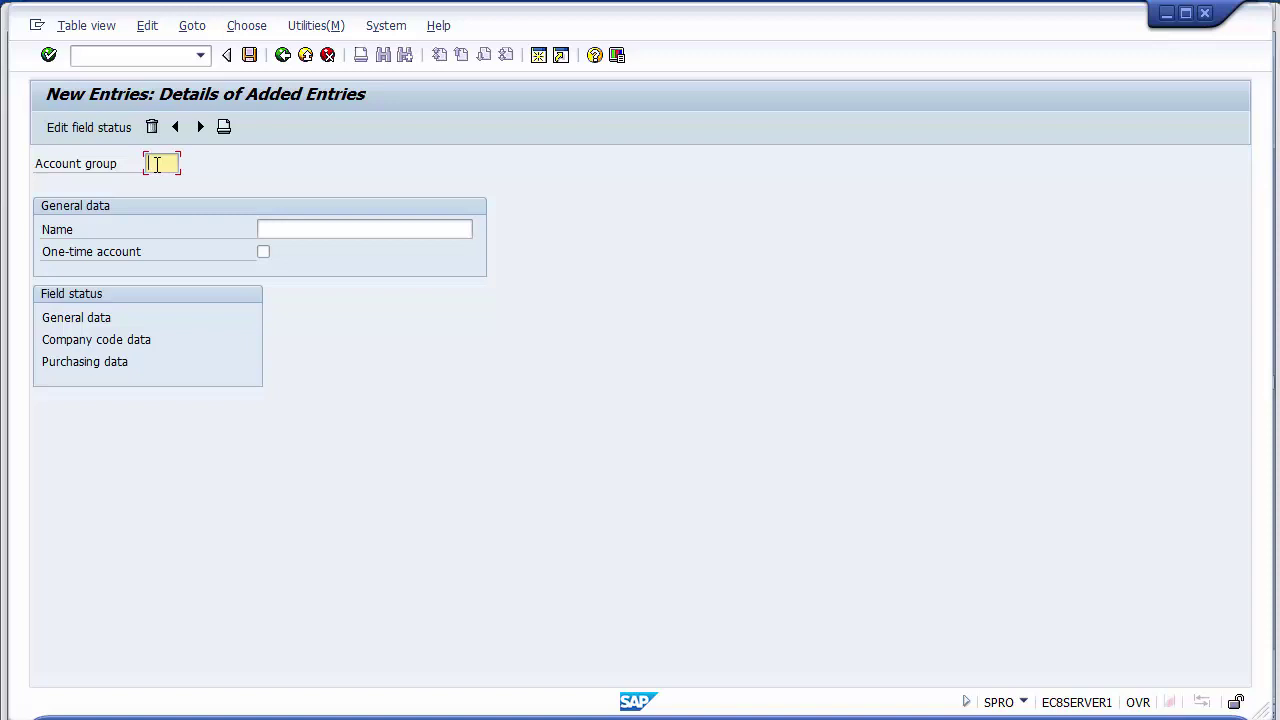
text(Sven)
key(BackSpace)
key(BackSpace)
key(BackSpace)
text(erv)
click(305, 231)
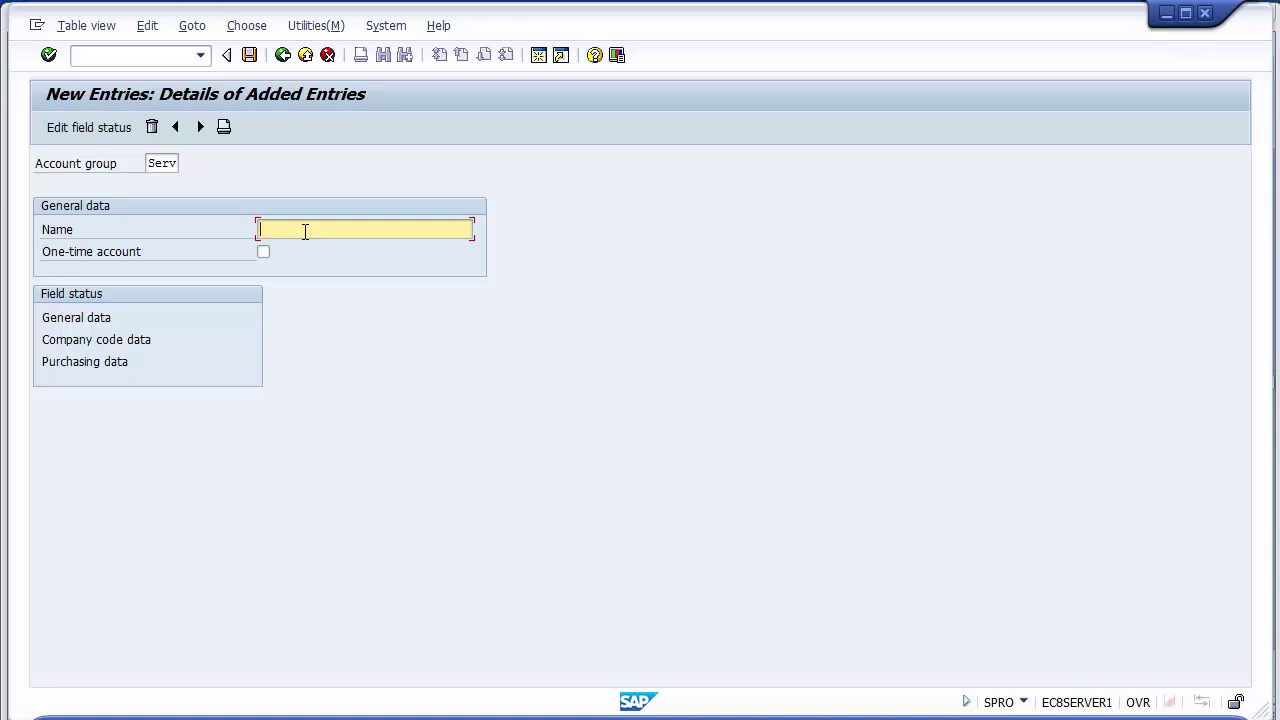
text(Service Vendor Group)
Open the Contact person field status under General data, try required entry for Contact Persons, and restore optional entry
double_click(97, 319)
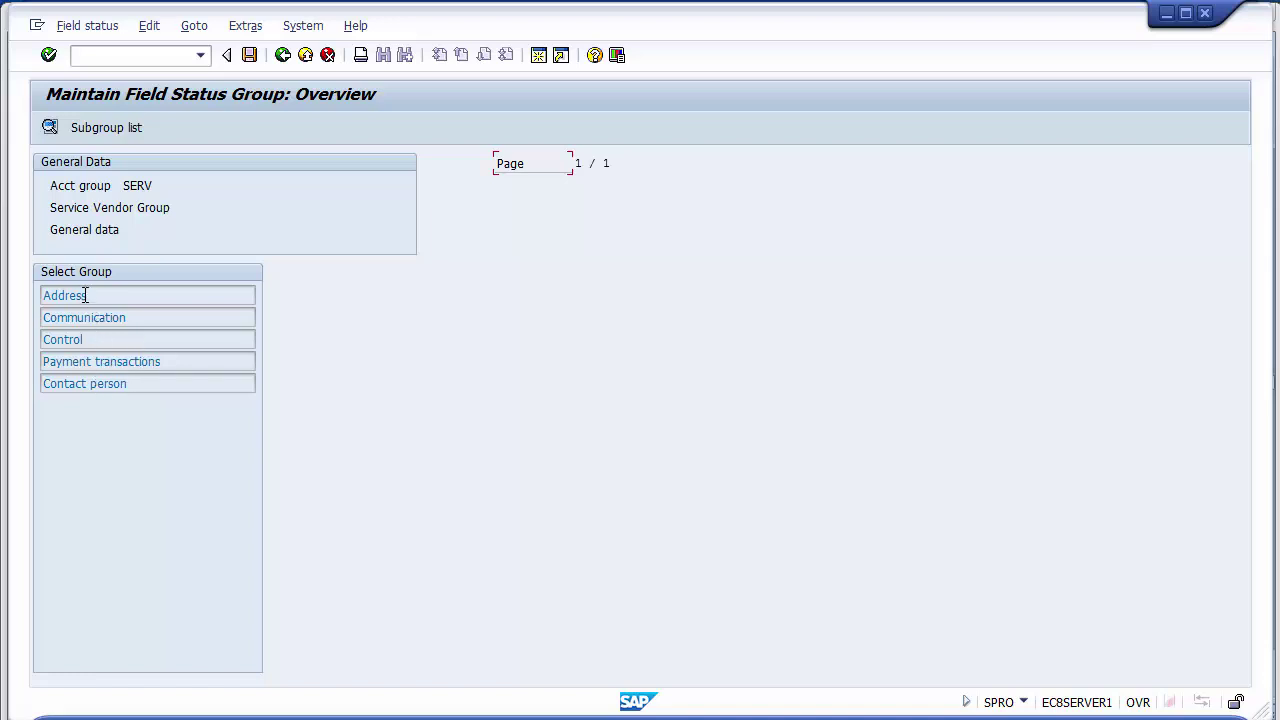
double_click(88, 382)
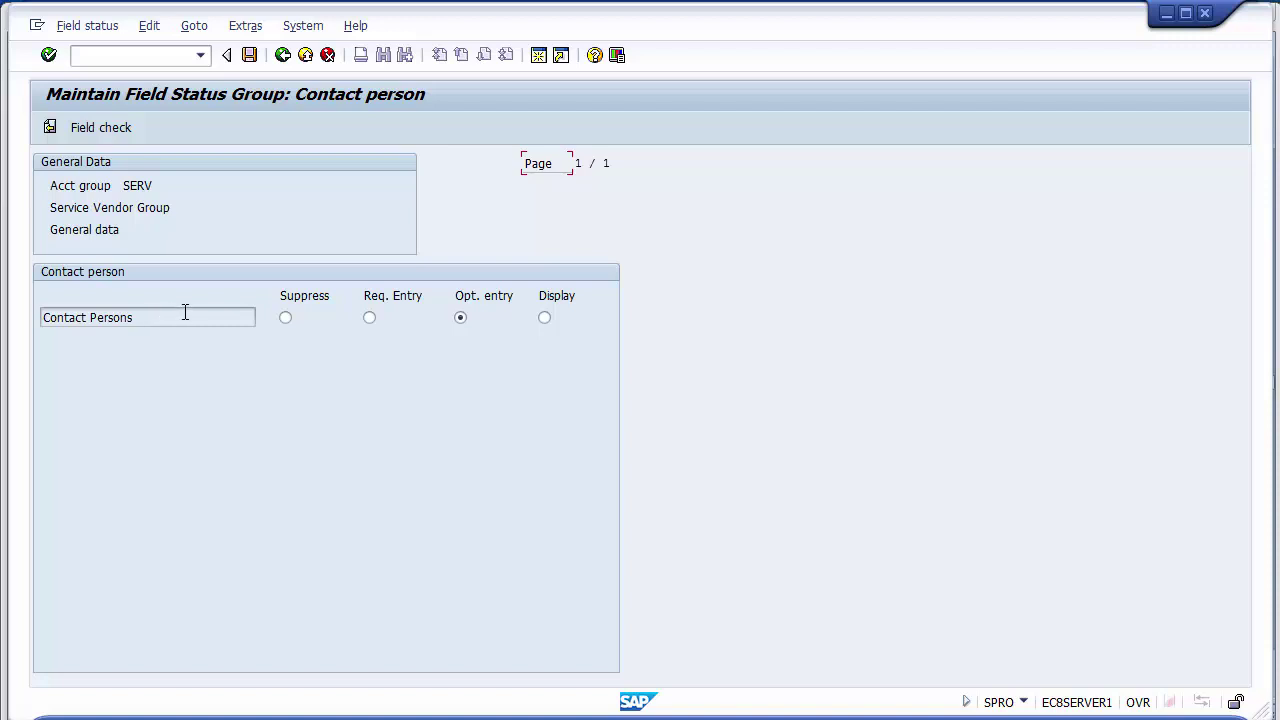
click(369, 318)
click(459, 318)
click(283, 55)
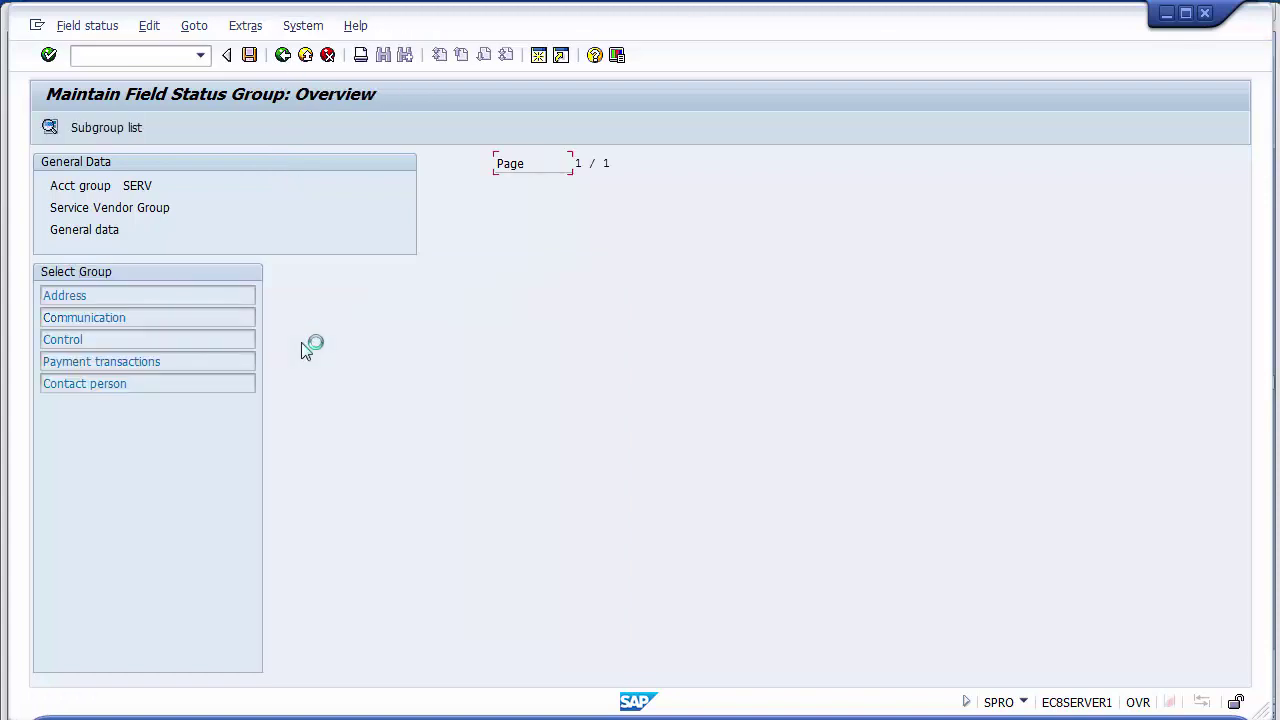
View the Address field status settings and save the account group under the FICO Configurations customizing request
double_click(113, 297)
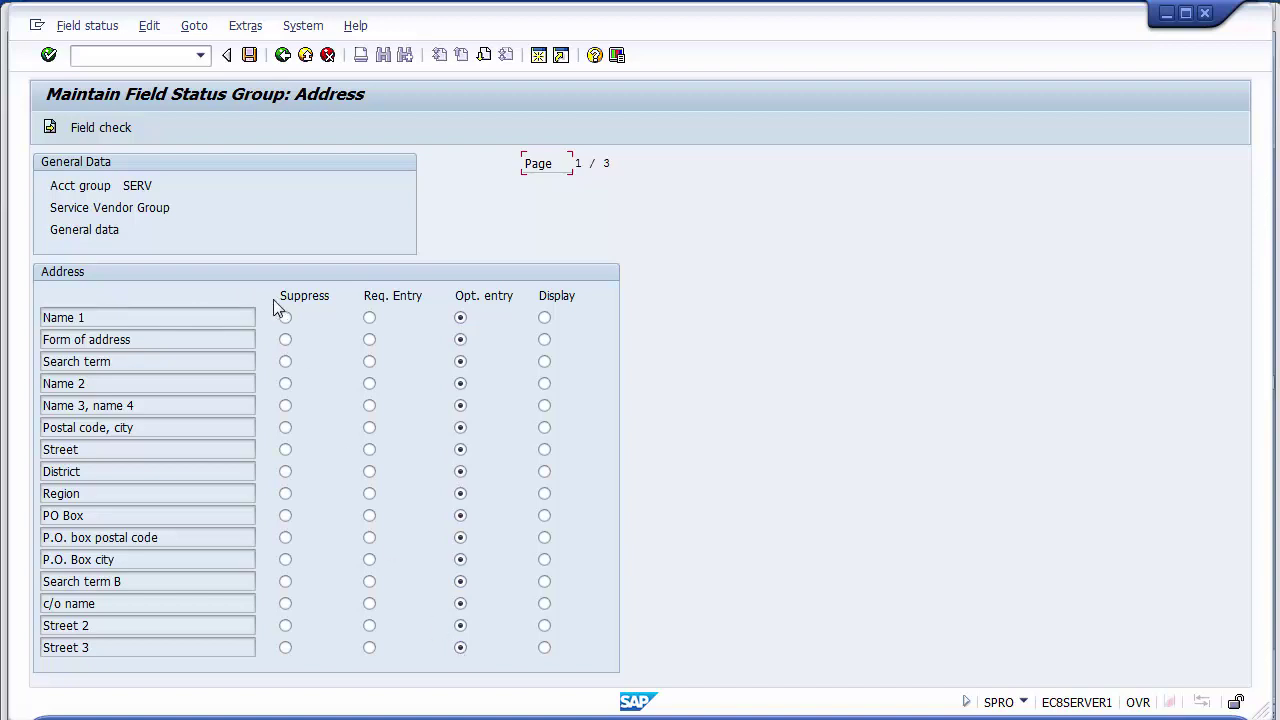
click(180, 313)
click(131, 366)
click(252, 58)
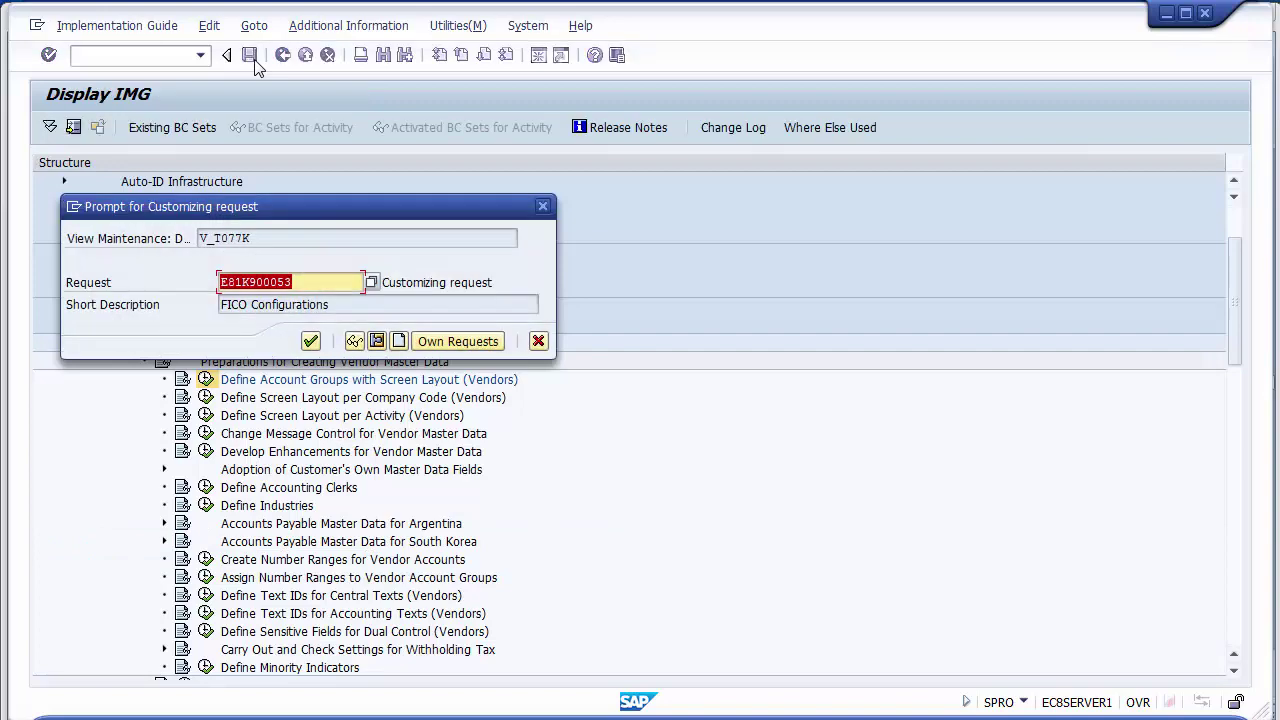
click(310, 341)
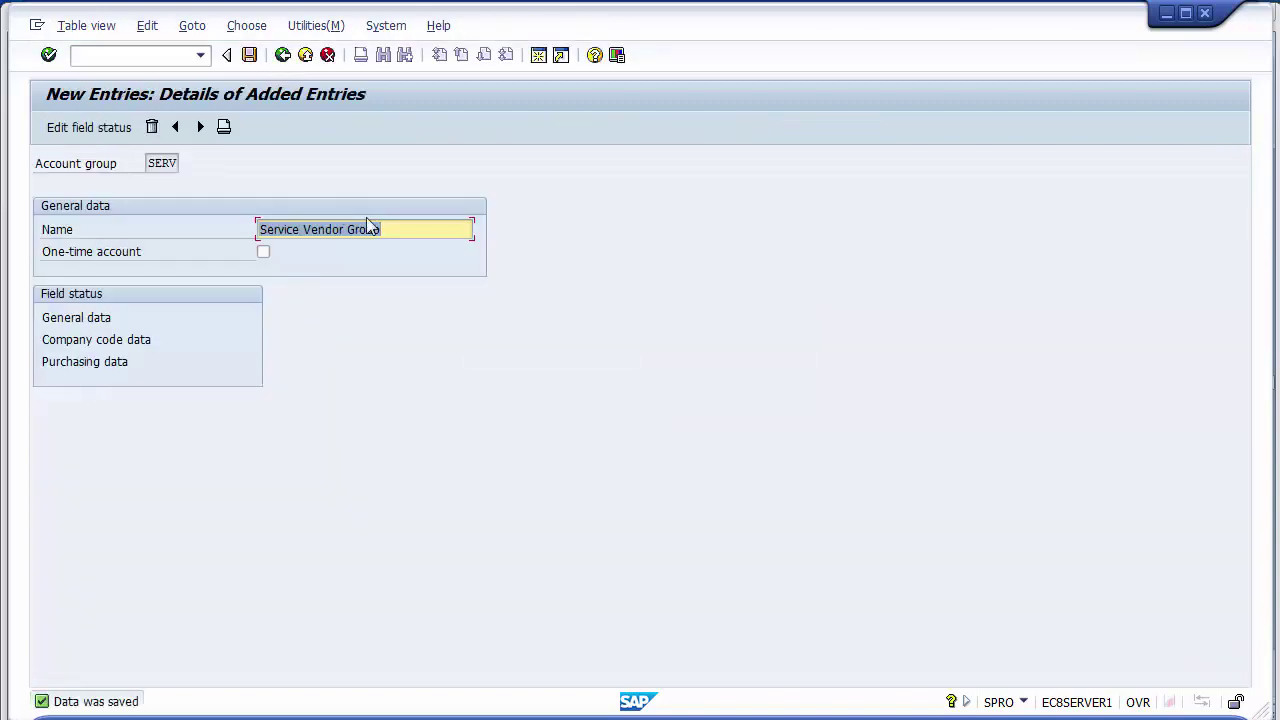
View the Address field status under the SERV group's General data and return to the subgroup overview
click(376, 230)
mouse_move(376, 230)
mouse_down()
mouse_move(258, 233)
mouse_move(401, 229)
mouse_up()
double_click(100, 318)
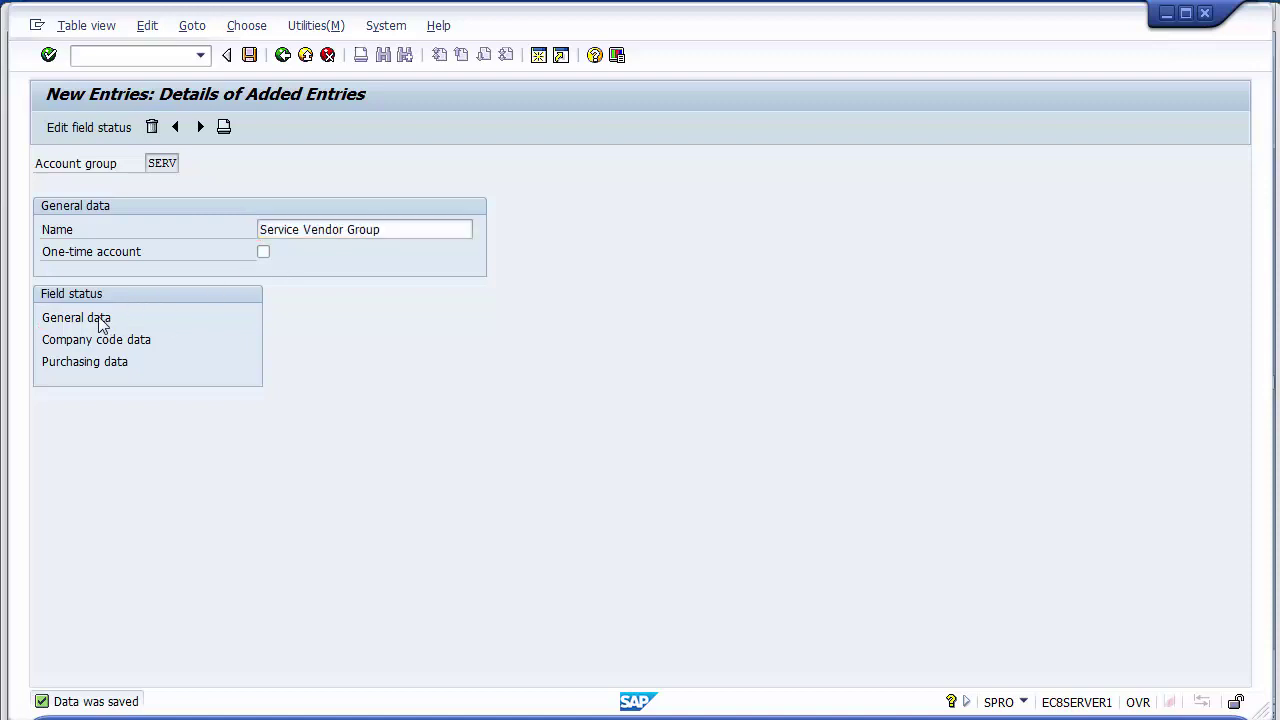
double_click(93, 299)
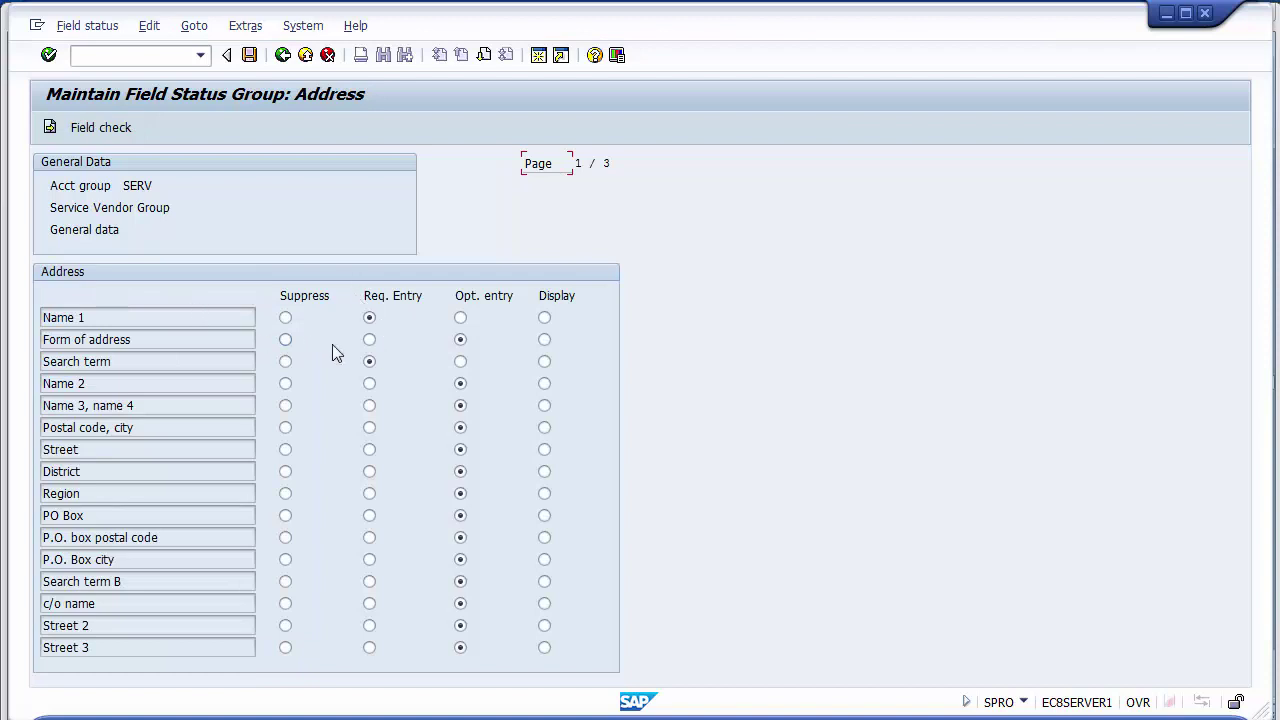
click(283, 55)
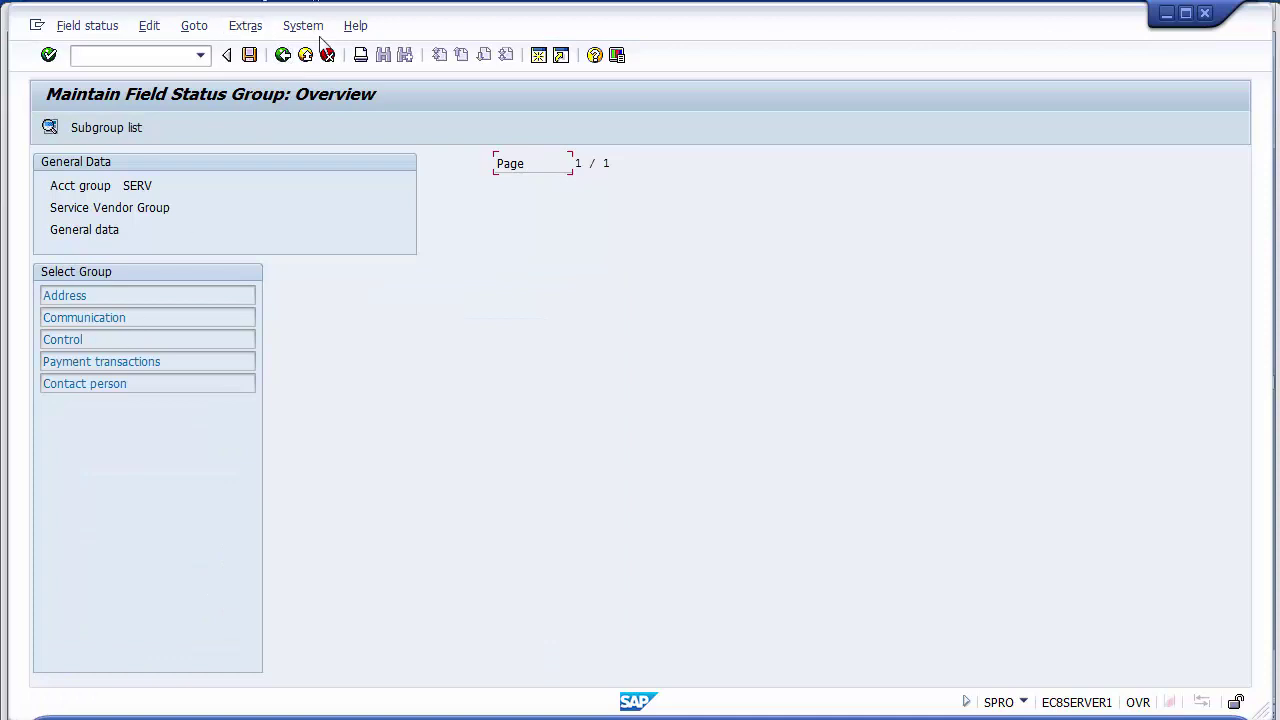
In the Communication field status, try required entry for Language and Mobile Telephone, restore both to optional, and return to the account group details
click(78, 316)
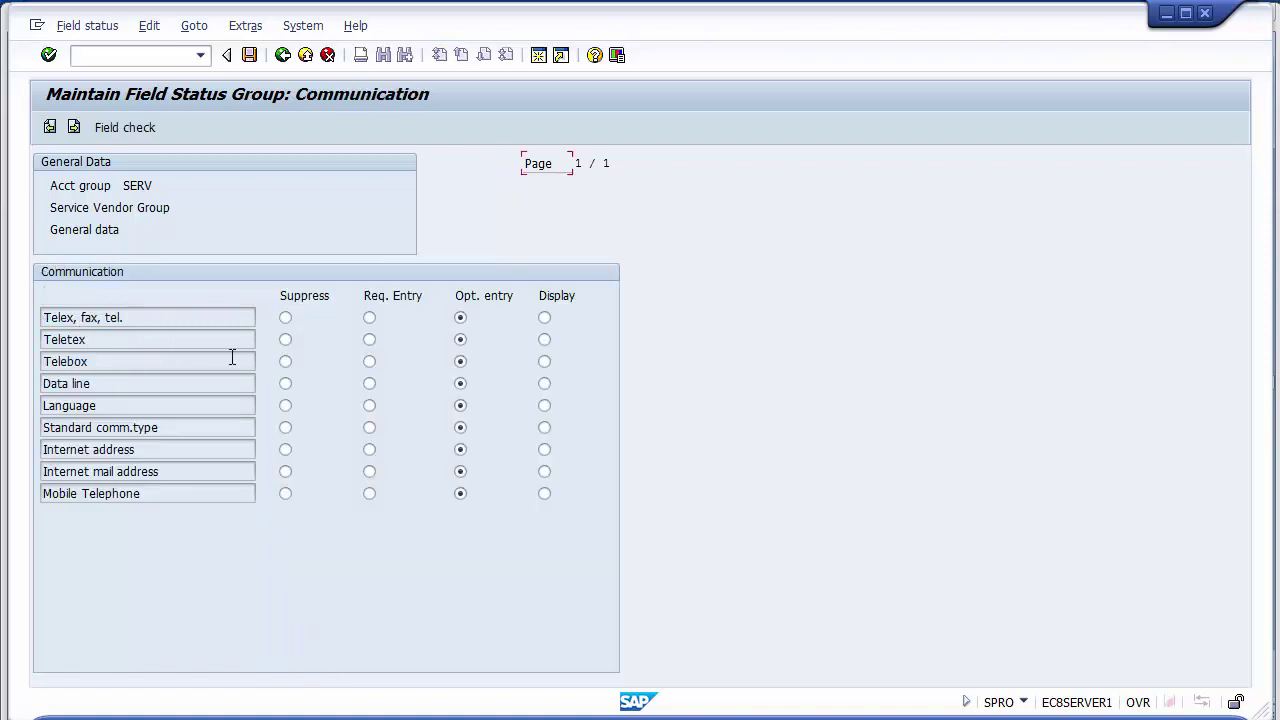
click(371, 410)
click(459, 407)
click(369, 494)
click(460, 494)
click(282, 56)
click(282, 56)
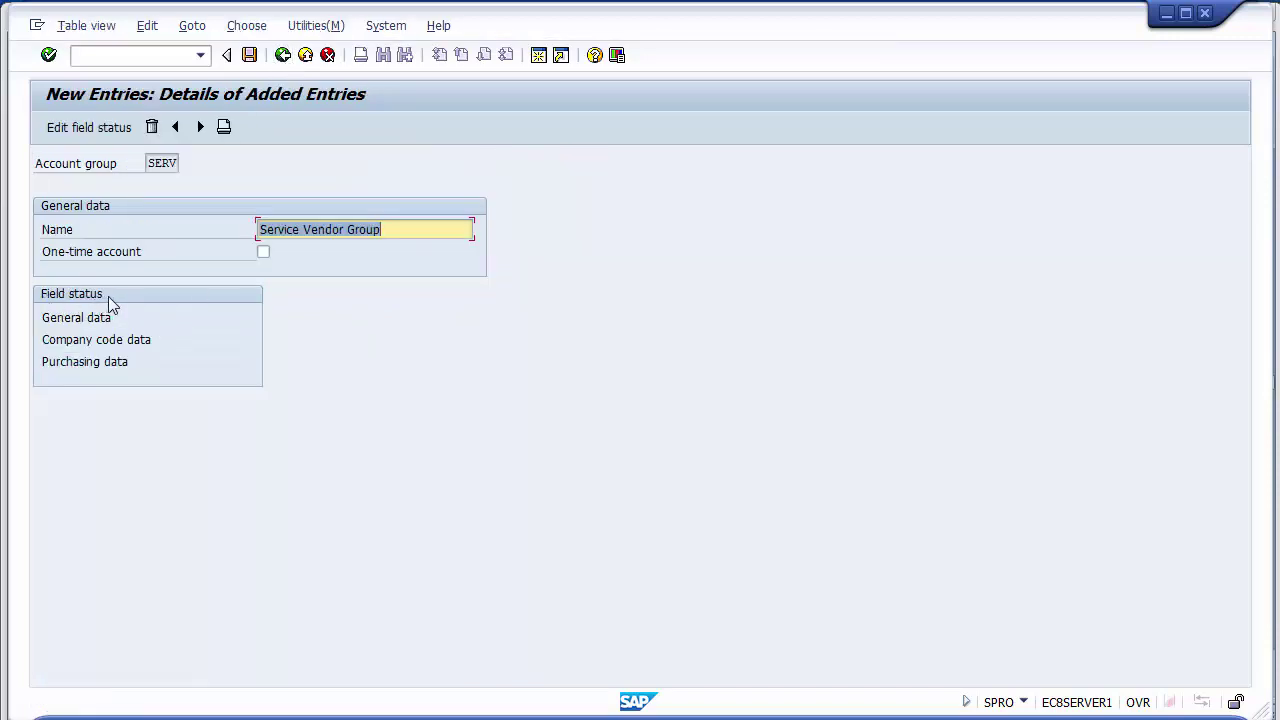
Set Reconciliation account to required entry in the Account management field status under Company code data, save, and return to the account group list
click(97, 325)
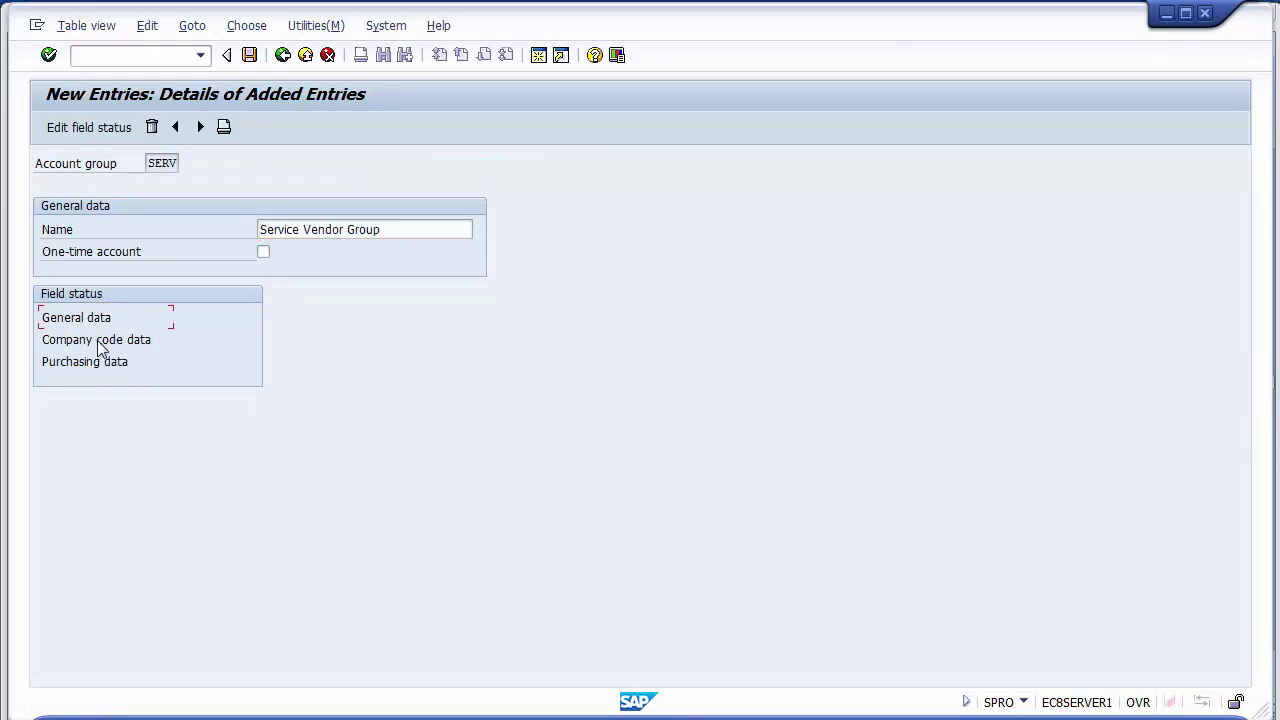
double_click(99, 341)
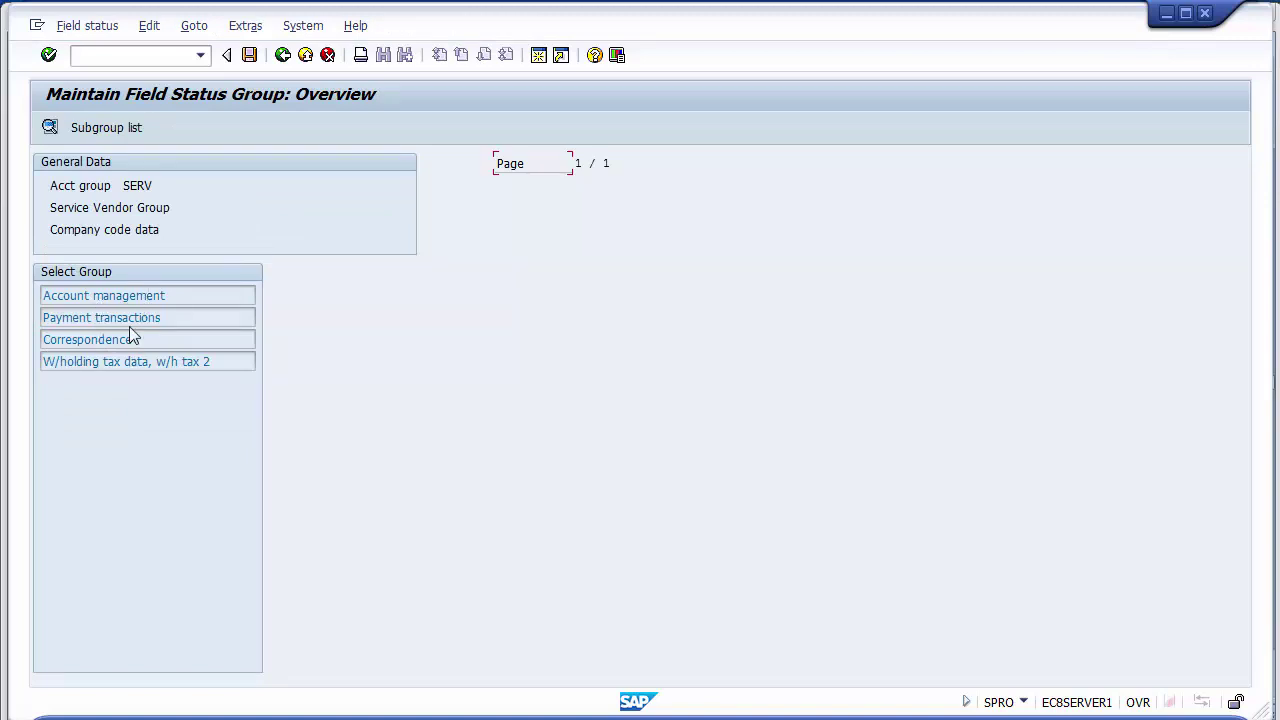
double_click(100, 300)
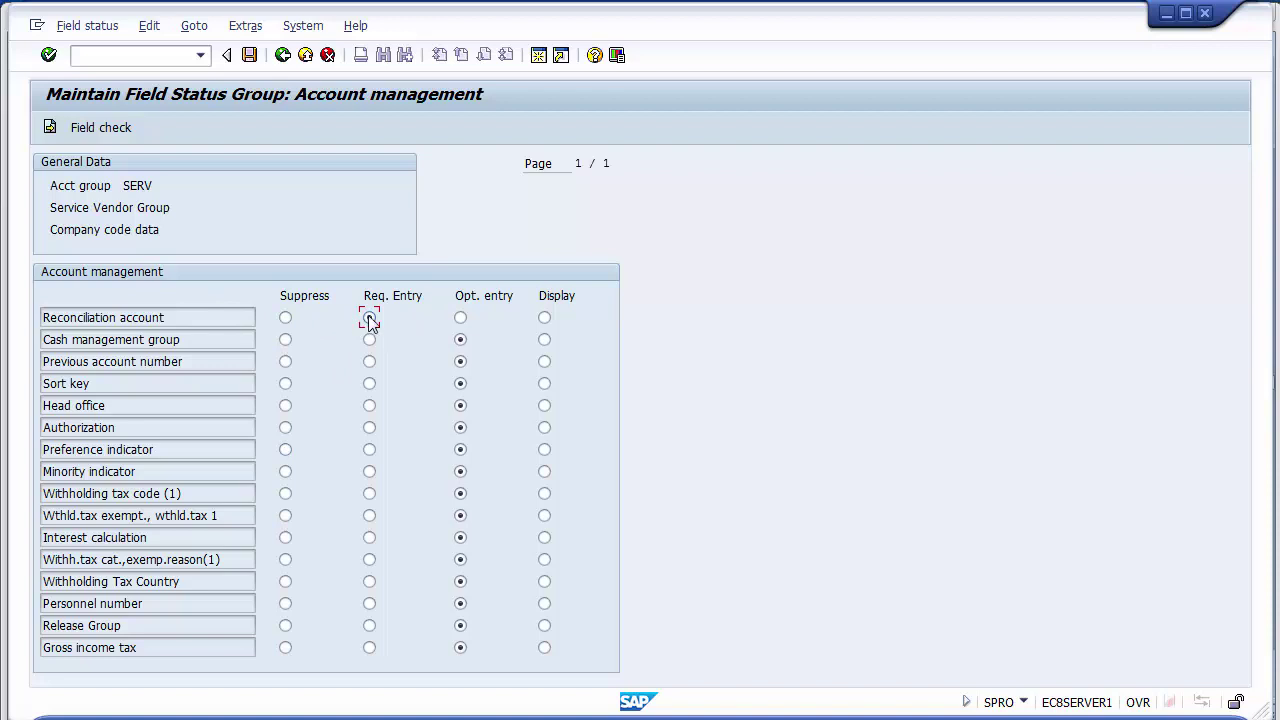
click(252, 62)
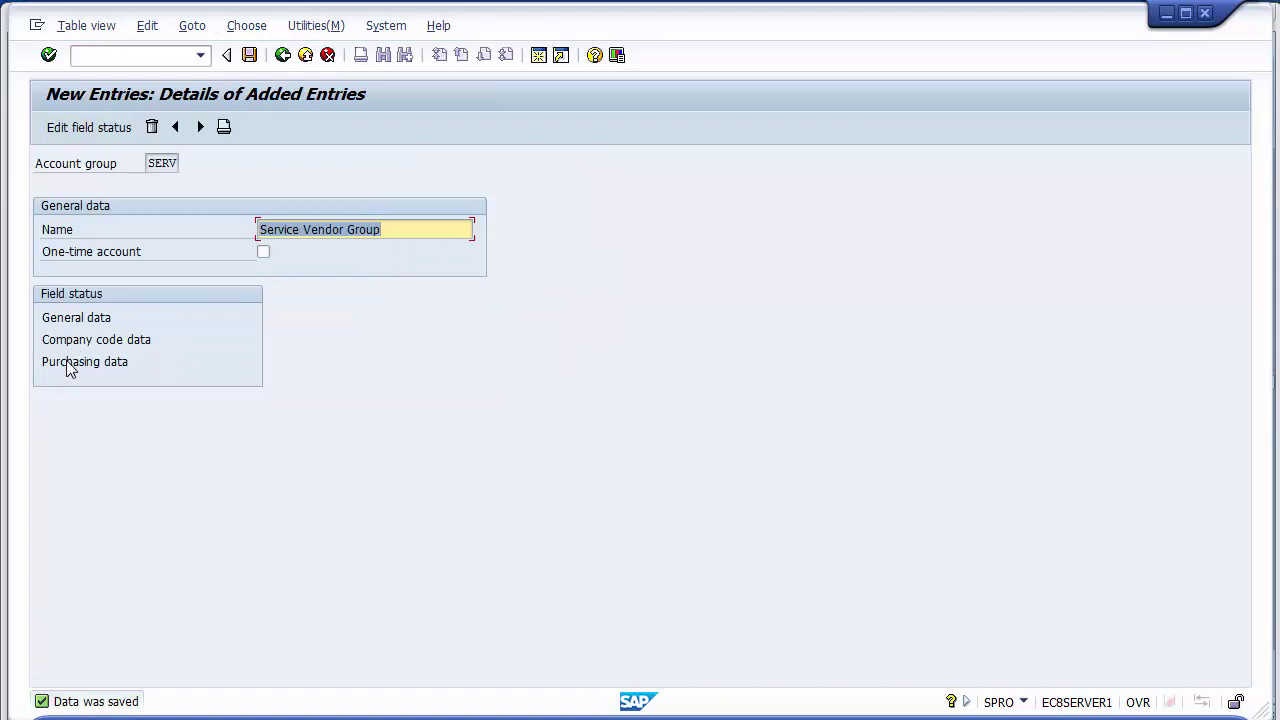
click(252, 57)
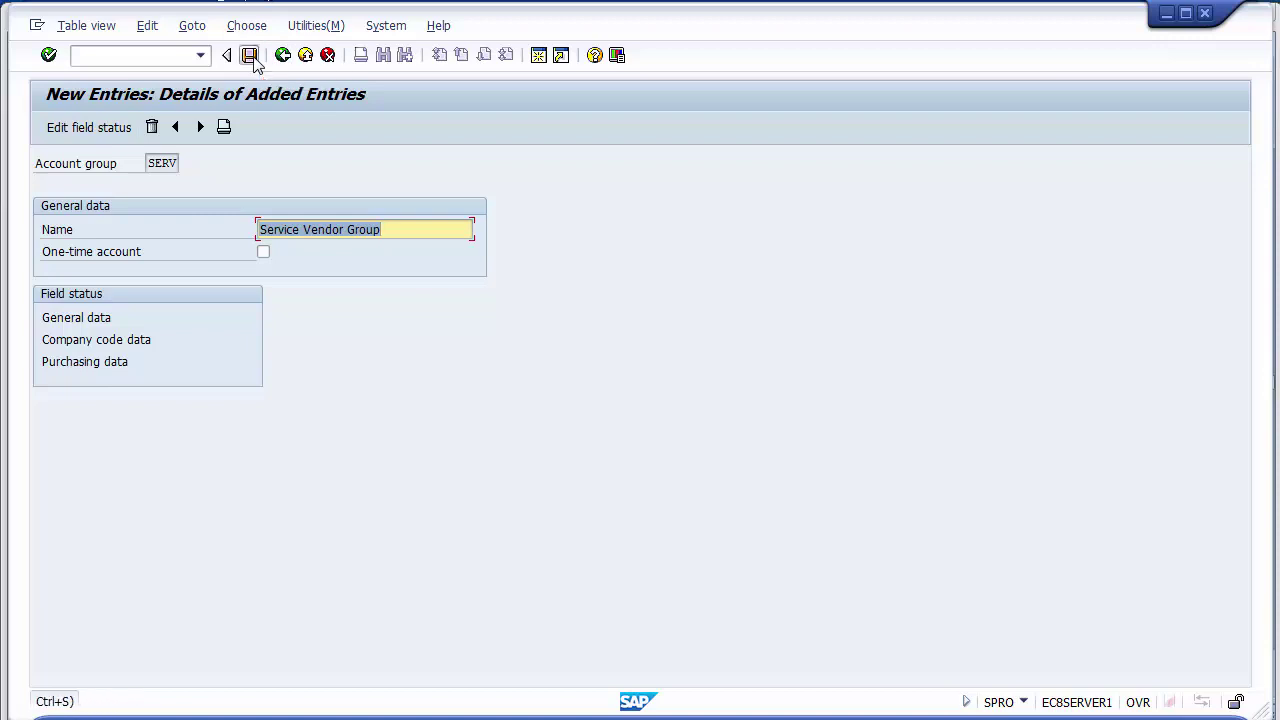
click(250, 56)
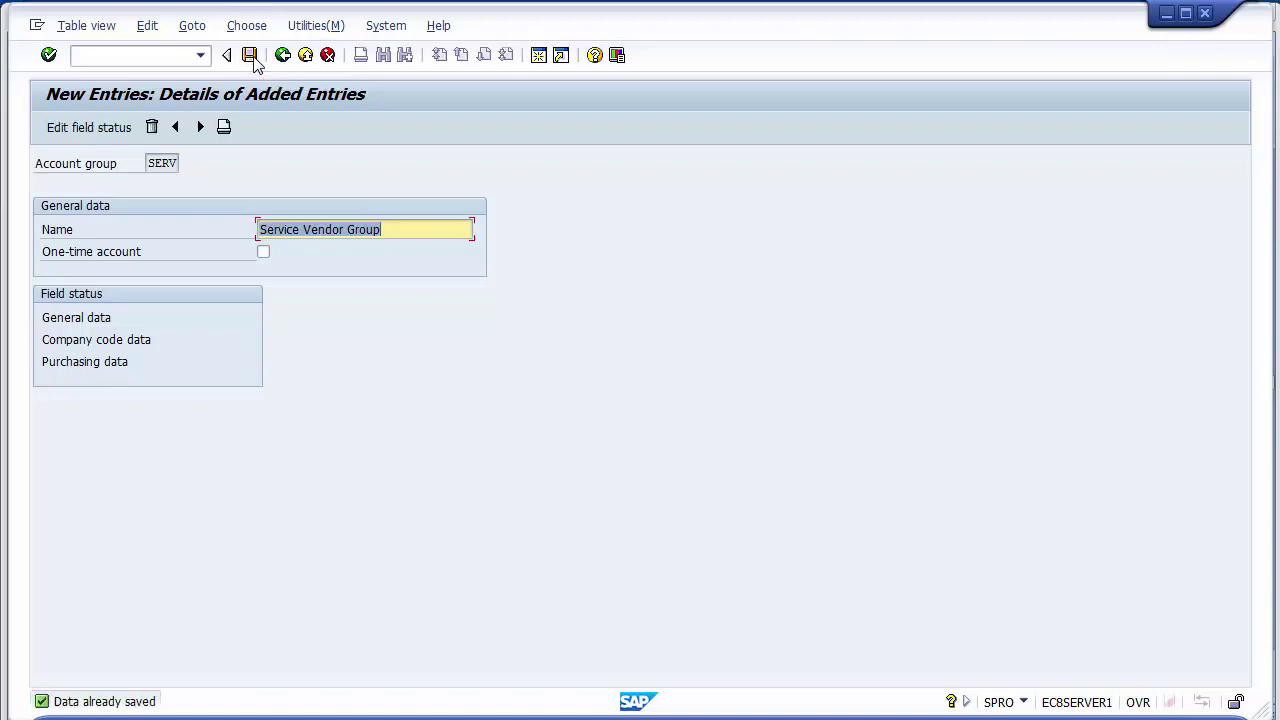
click(283, 57)
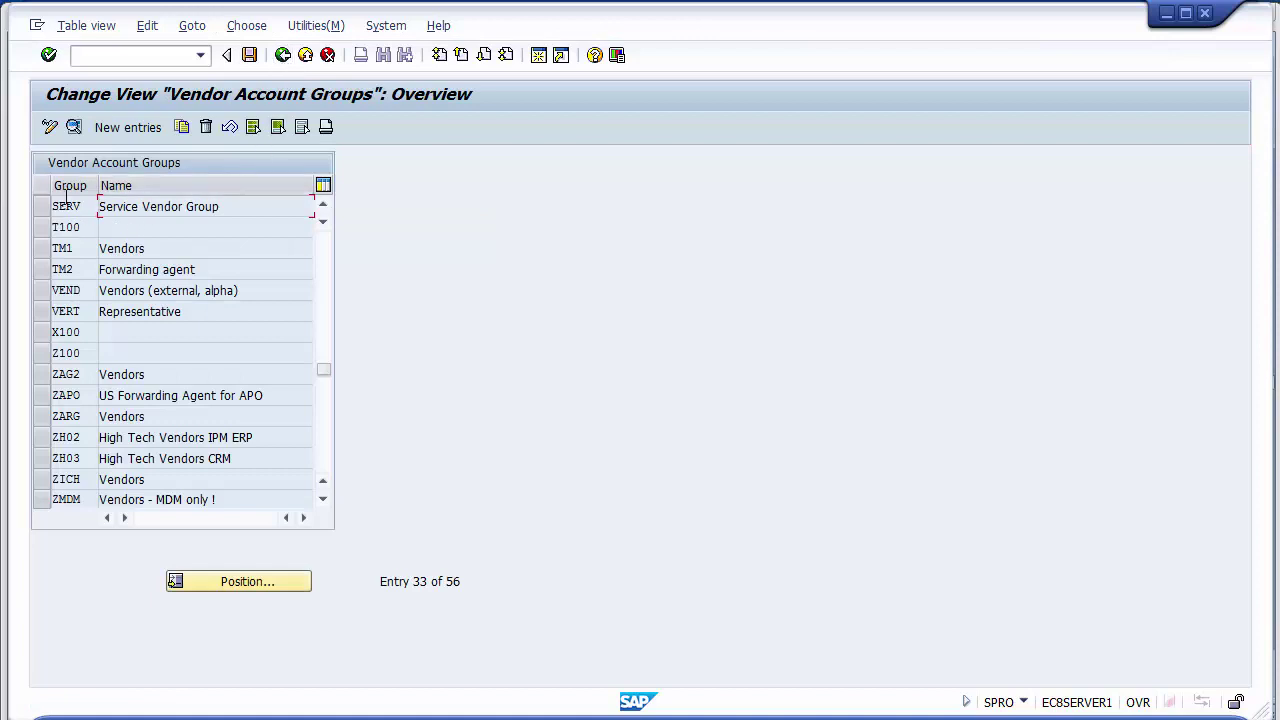
double_click(52, 205)
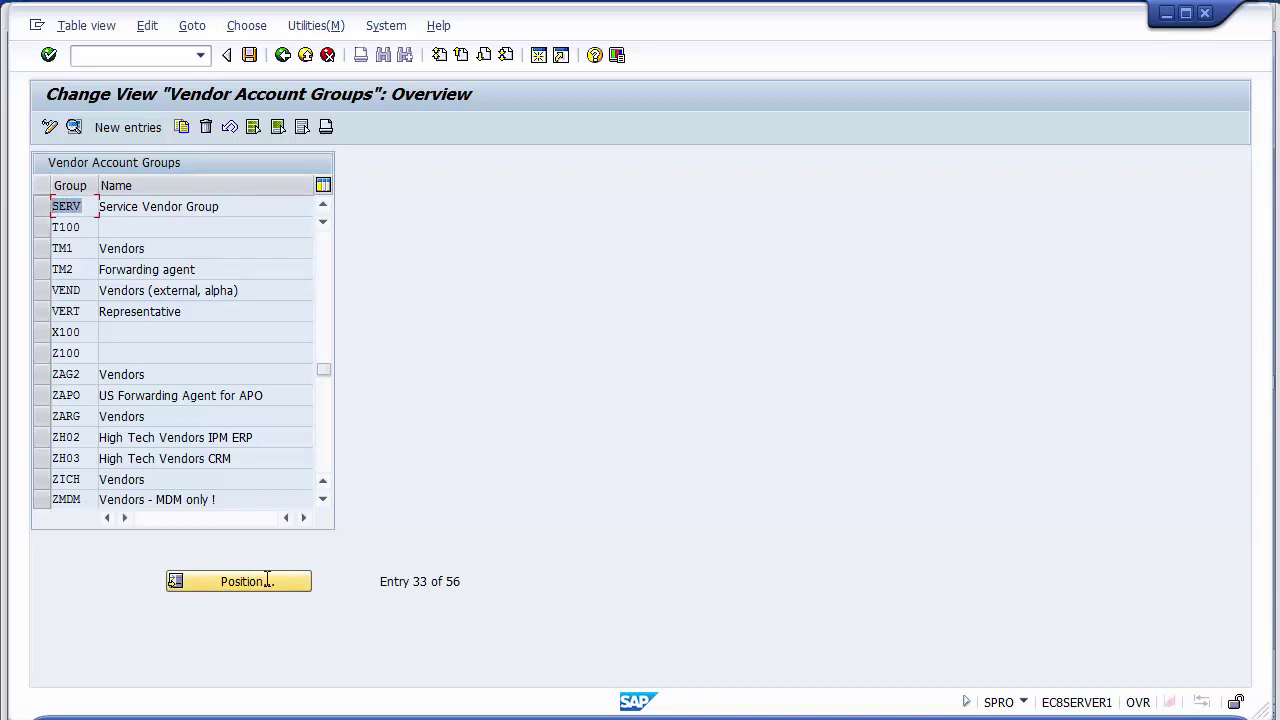
Switch to PowerPoint, review the slides on defining vendor account groups and vendor master number ranges, and return to SAP
key(alt+Tab)
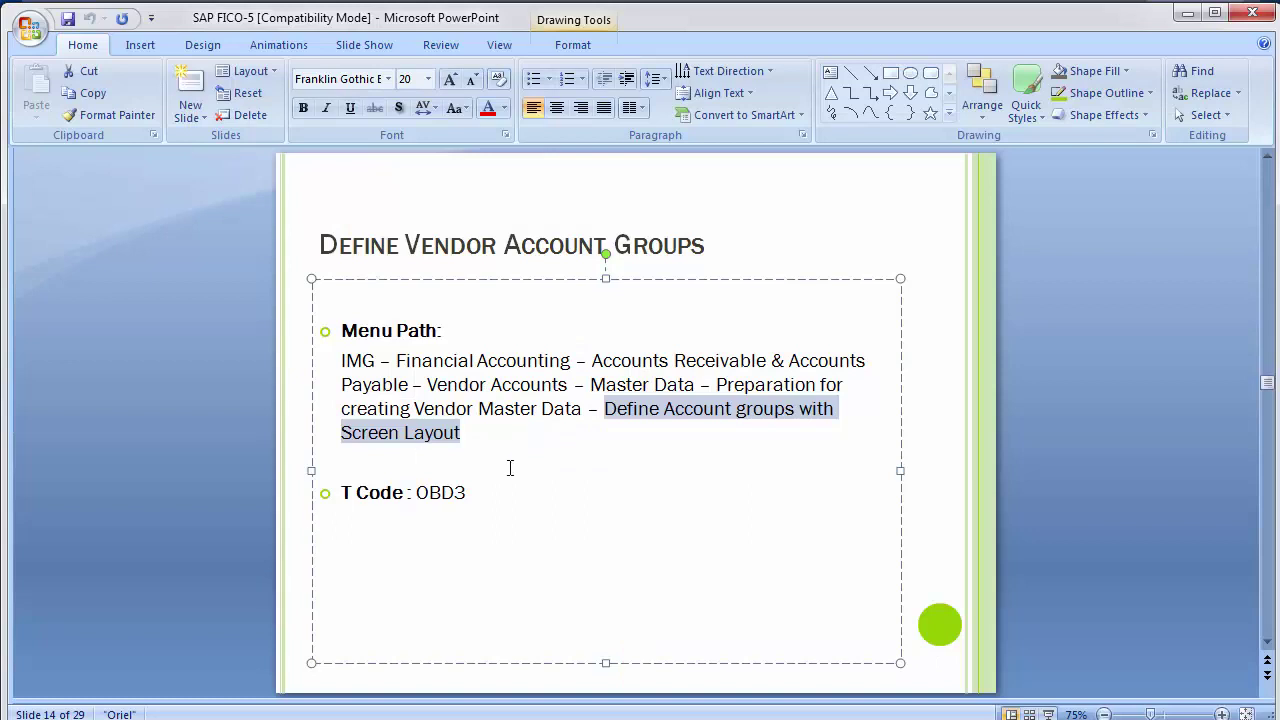
click(502, 490)
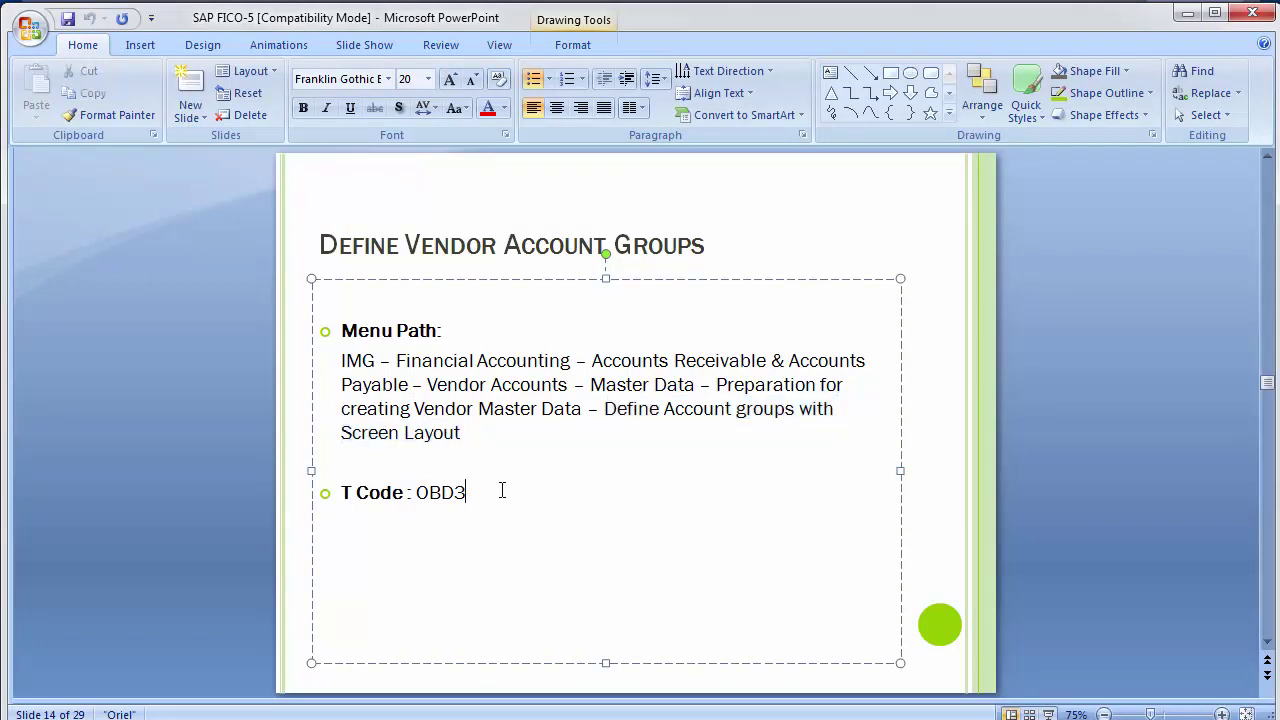
click(226, 389)
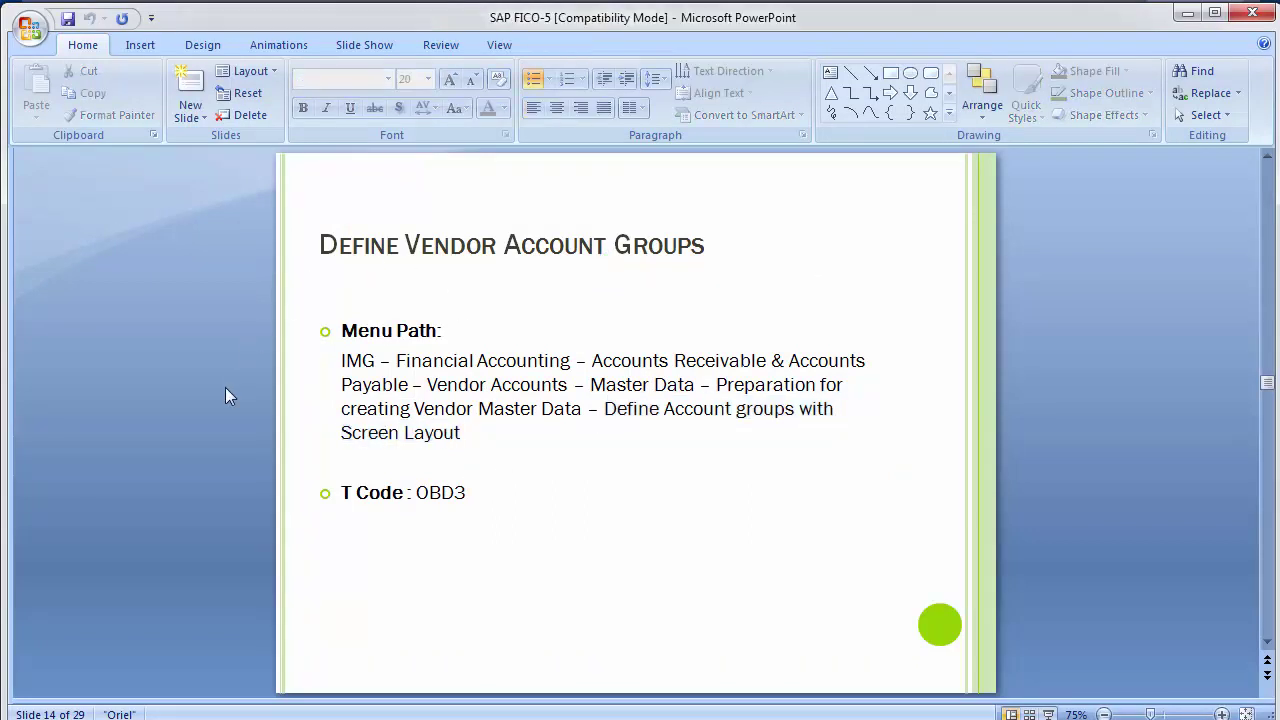
scroll(225, 396, down, 1)
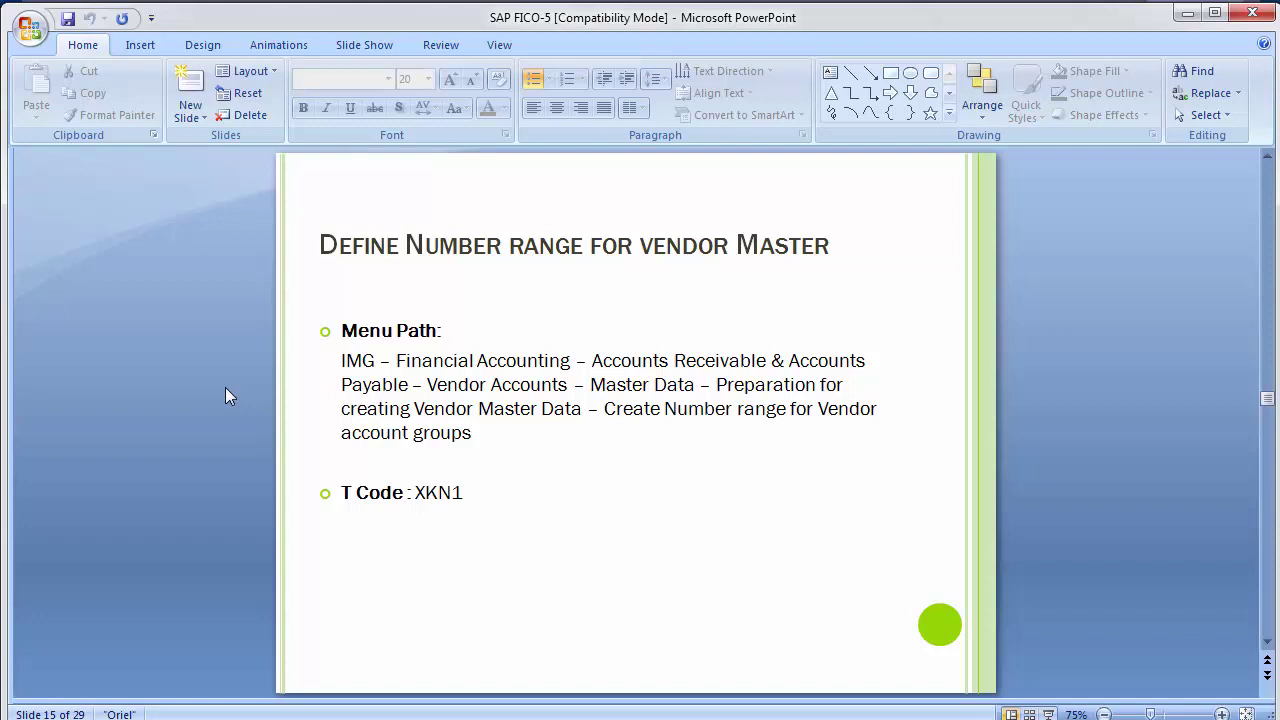
key(alt+Tab)
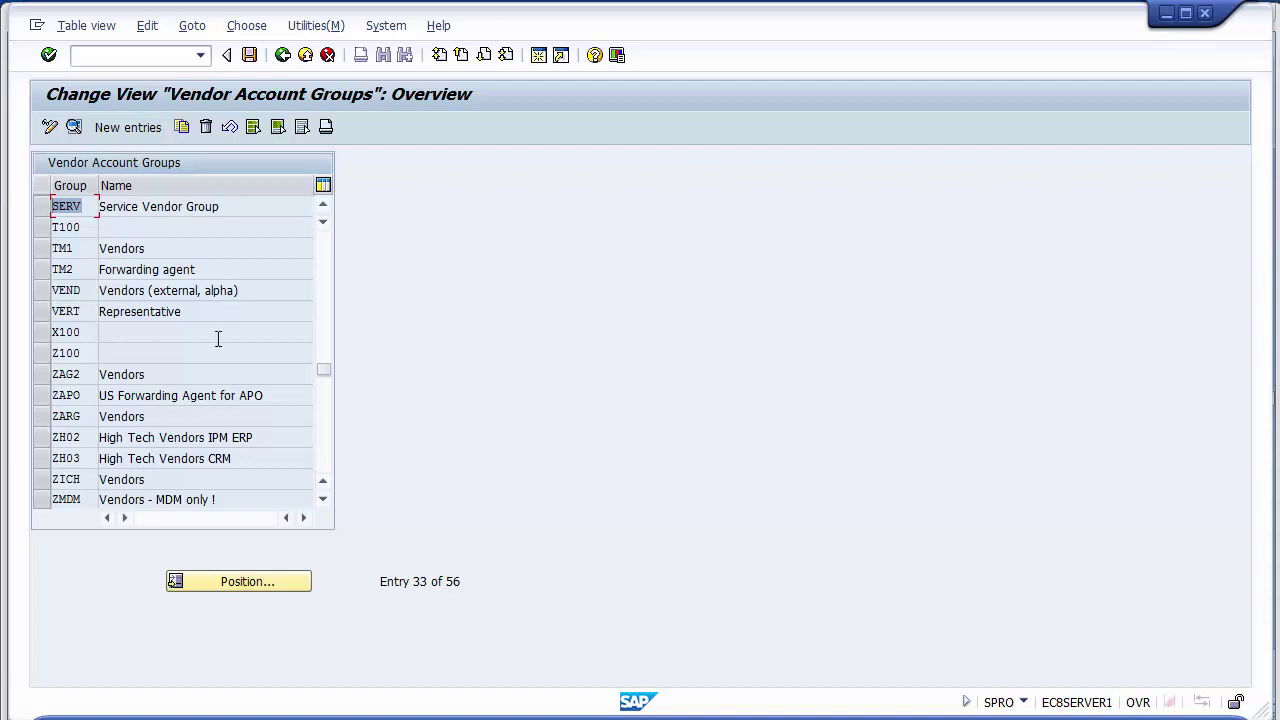
Return to the IMG structure and run Create Number Ranges for Vendor Accounts
click(282, 56)
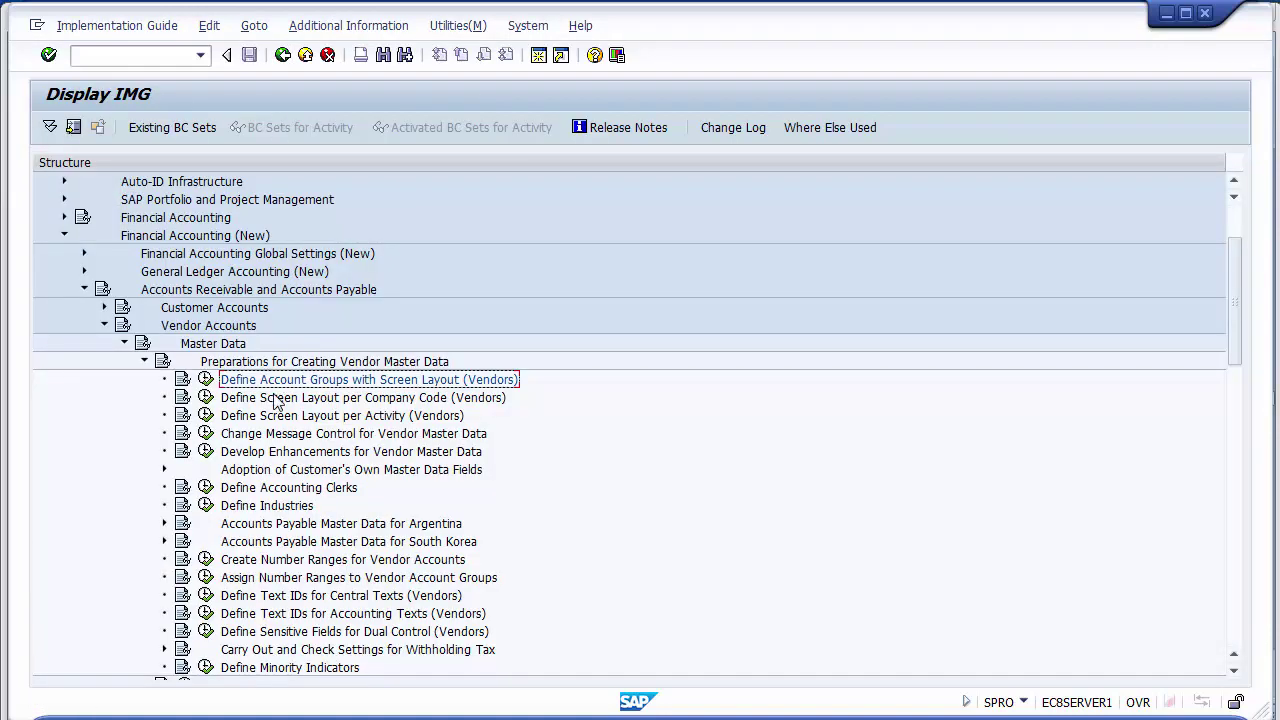
click(287, 560)
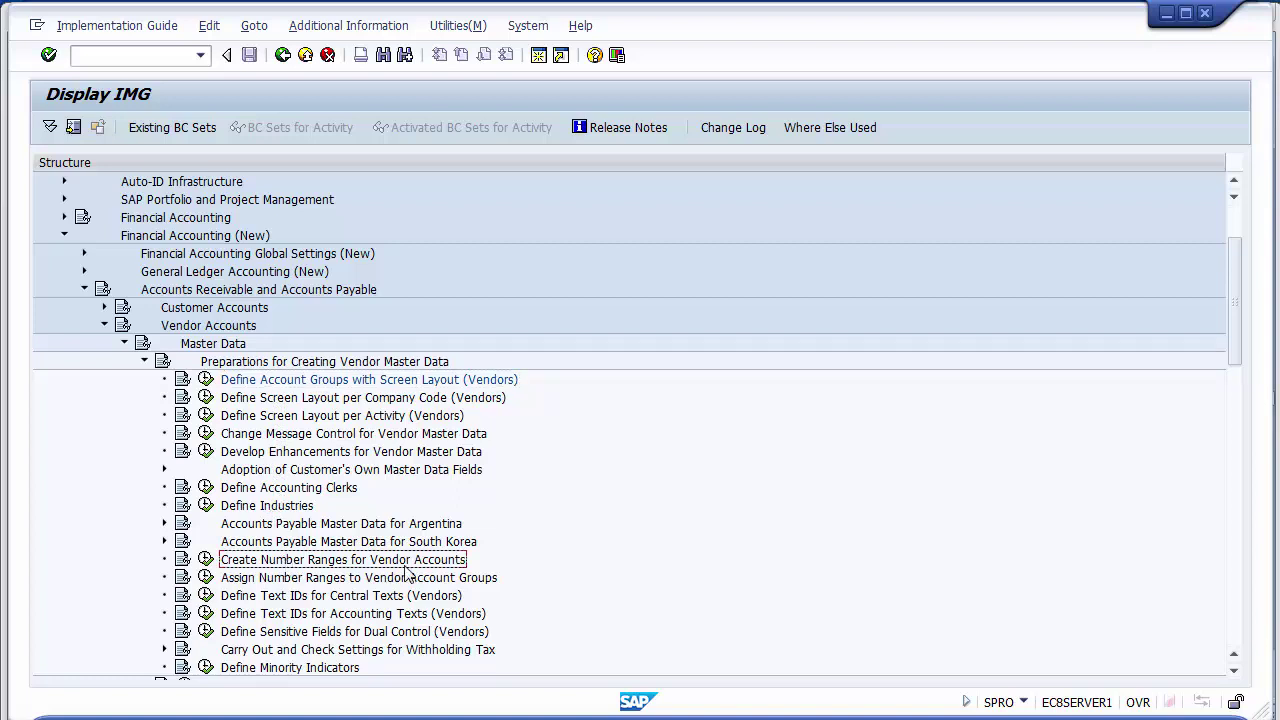
click(205, 560)
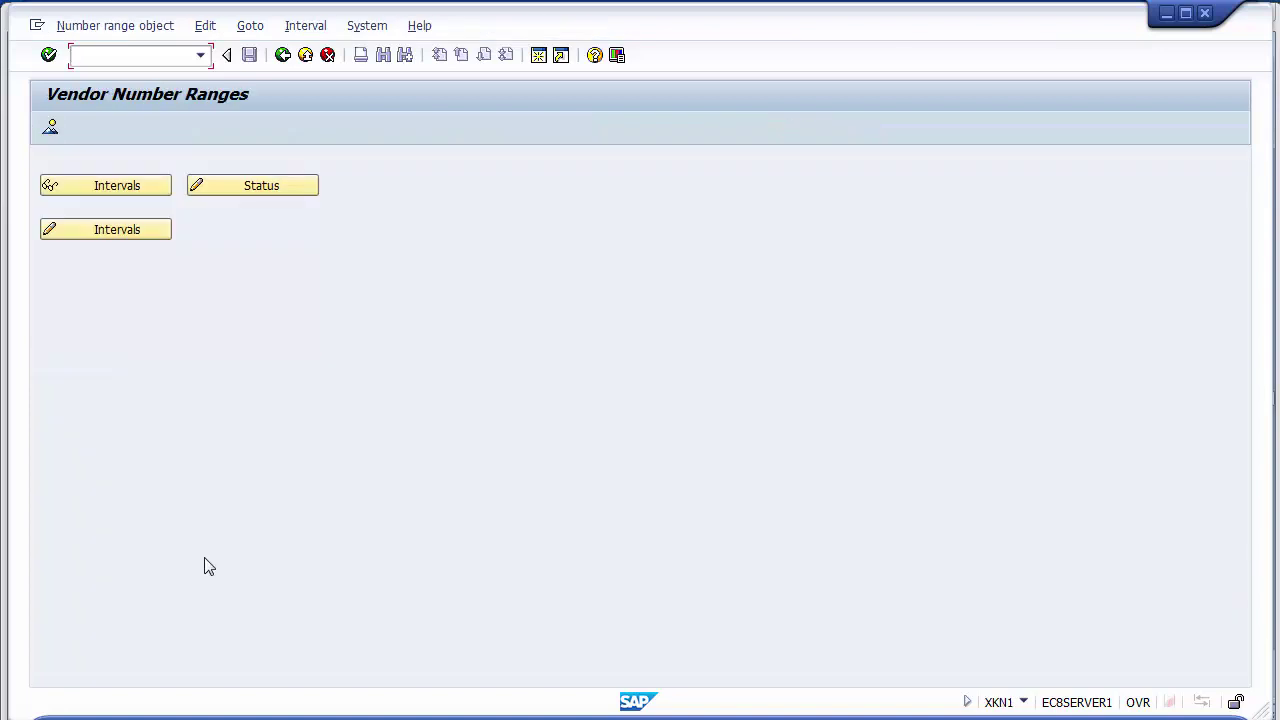
Display the existing vendor number range intervals, examine intervals 01 and 06, and return to the Vendor Number Ranges screen
click(107, 192)
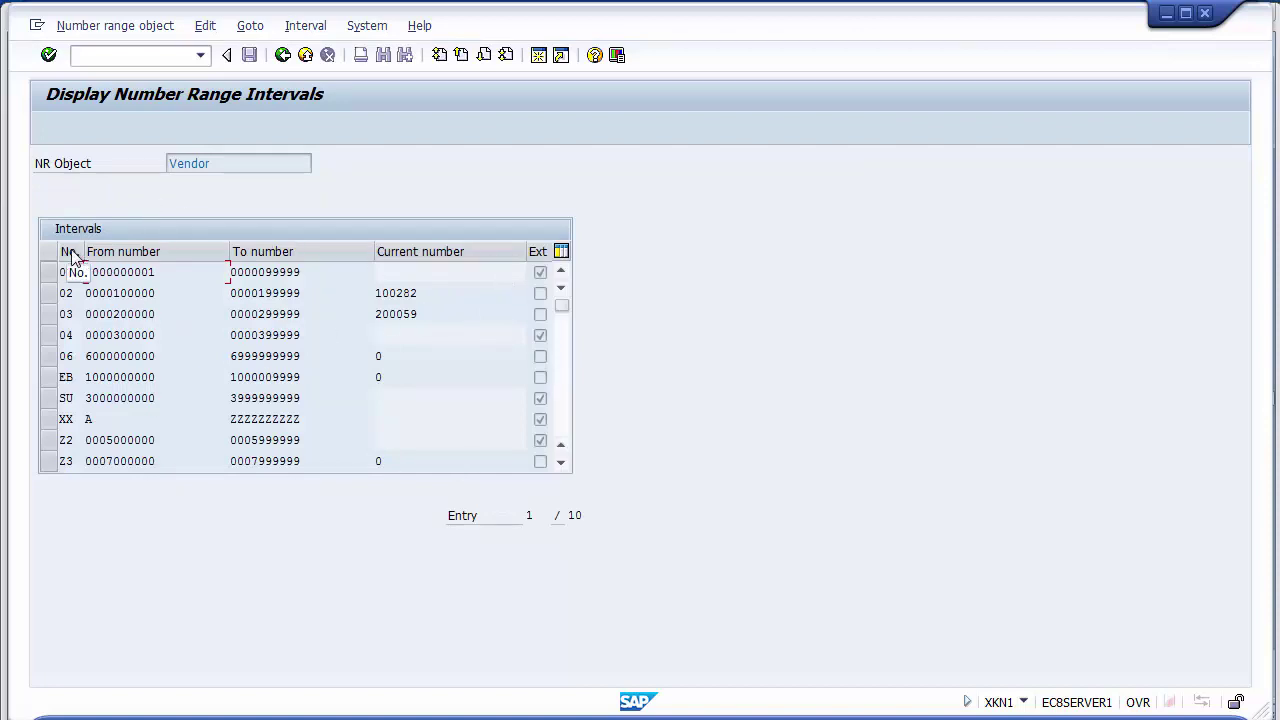
click(73, 356)
double_click(97, 271)
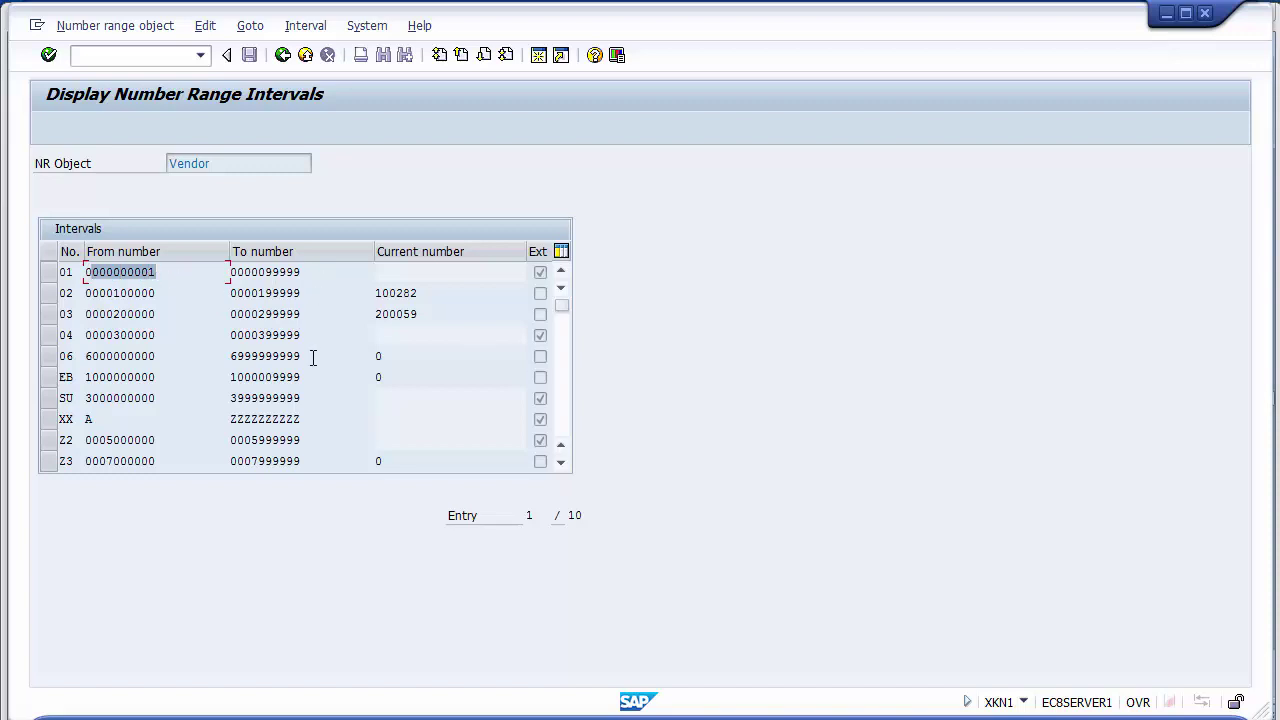
double_click(75, 355)
click(63, 355)
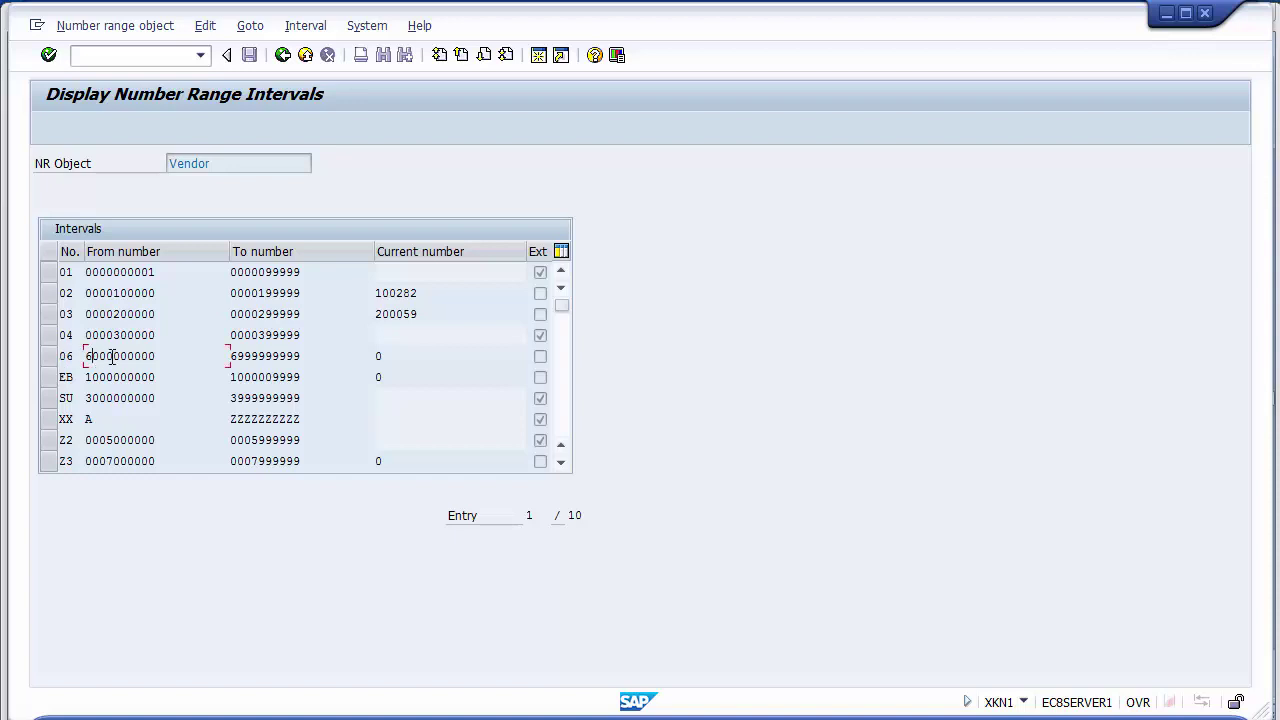
click(53, 356)
click(282, 56)
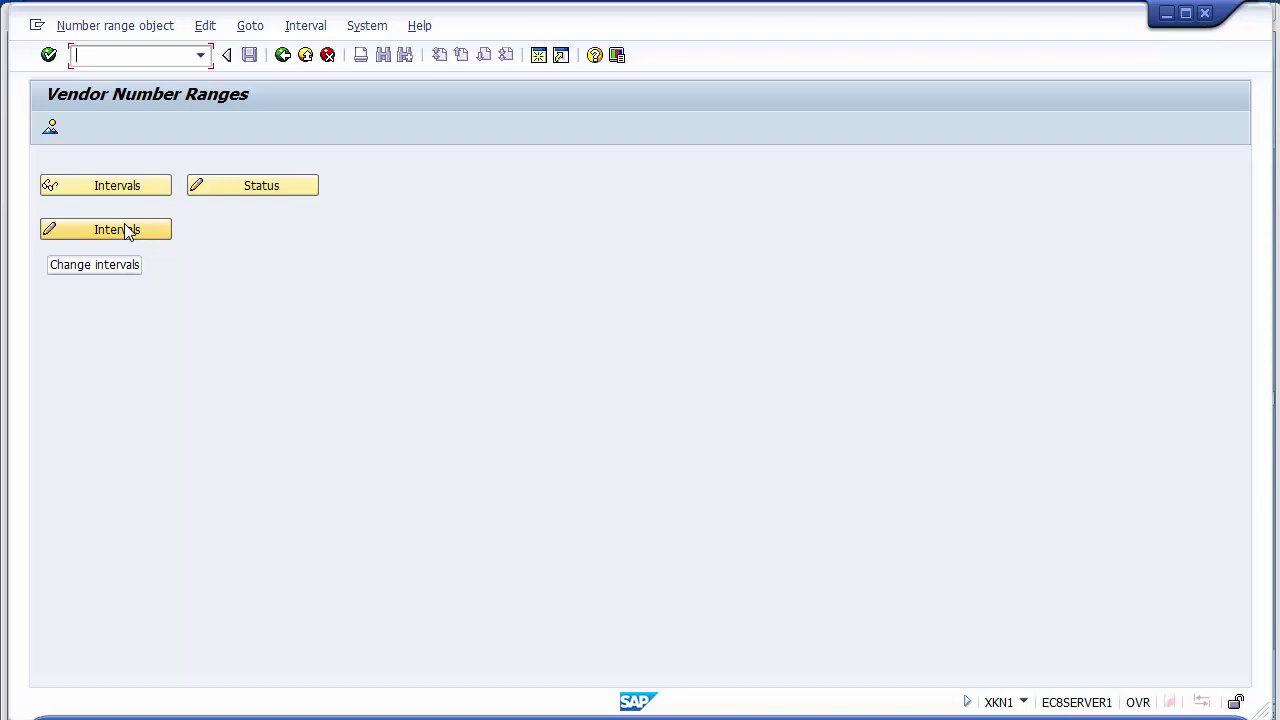
Open the vendor number range intervals for changing and try to insert a new interval numbered 01
click(117, 230)
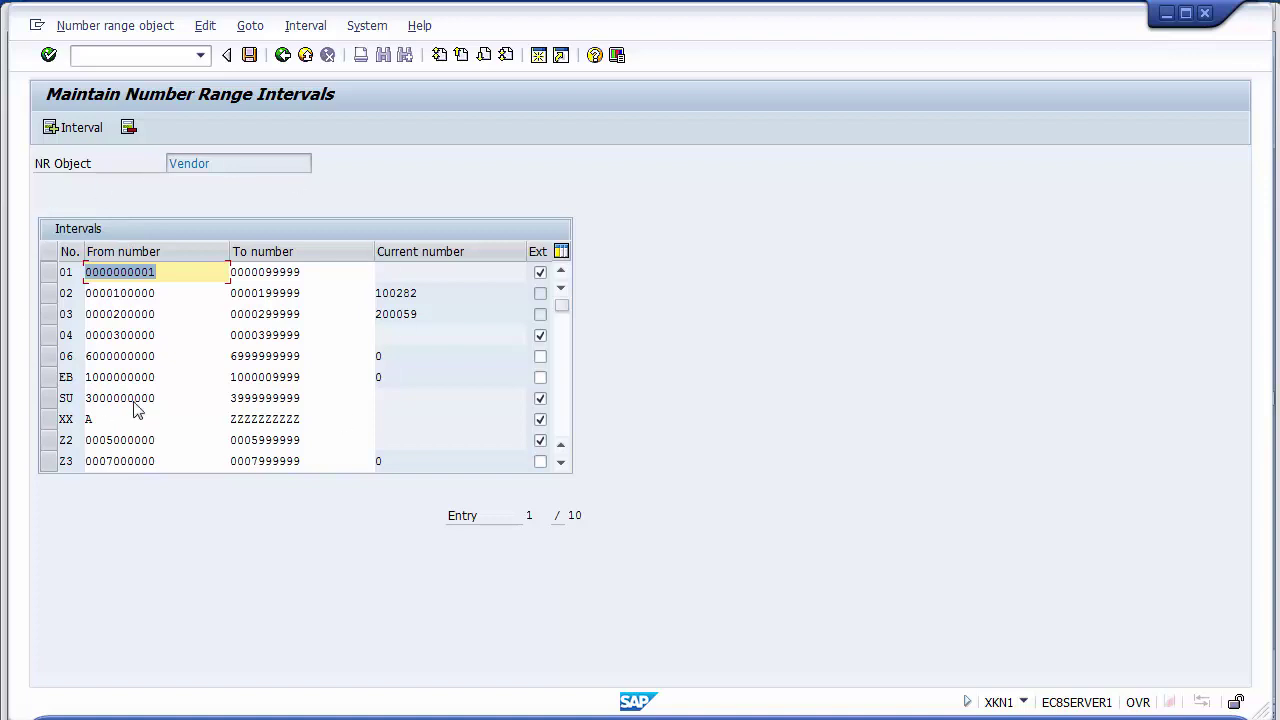
click(74, 134)
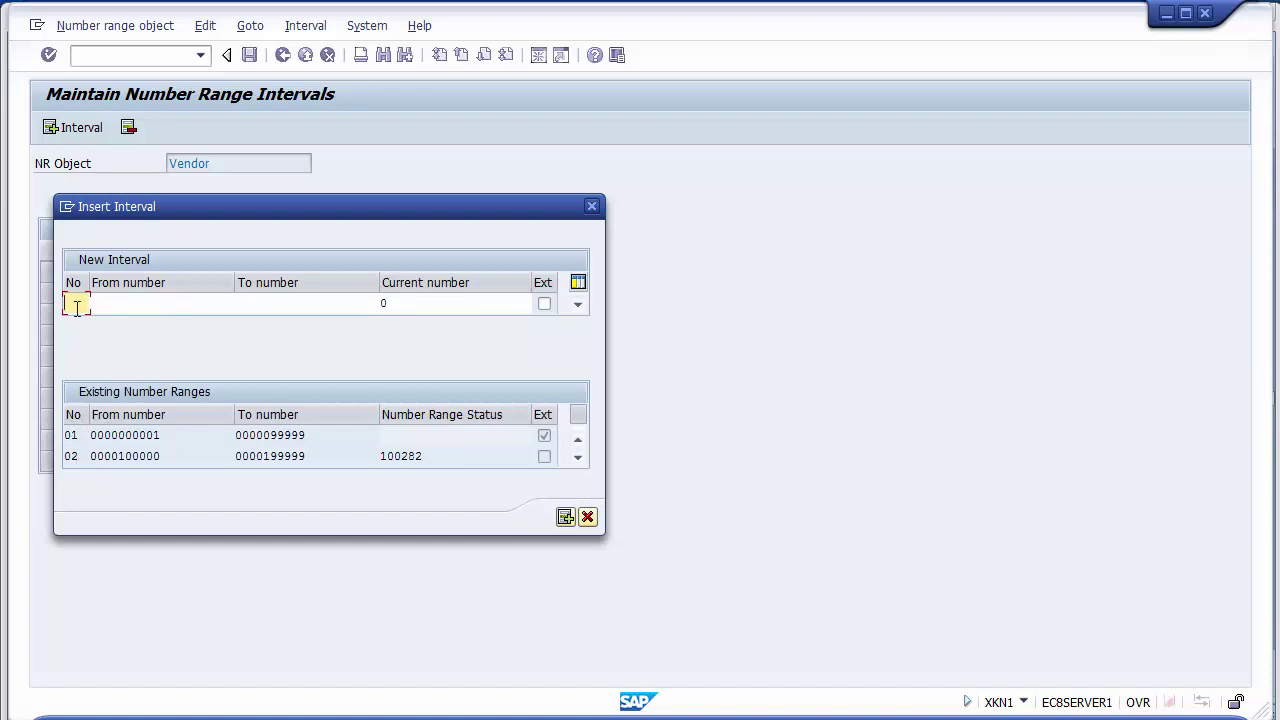
click(71, 435)
click(79, 303)
text(01)
key(Escape)
key(Return)
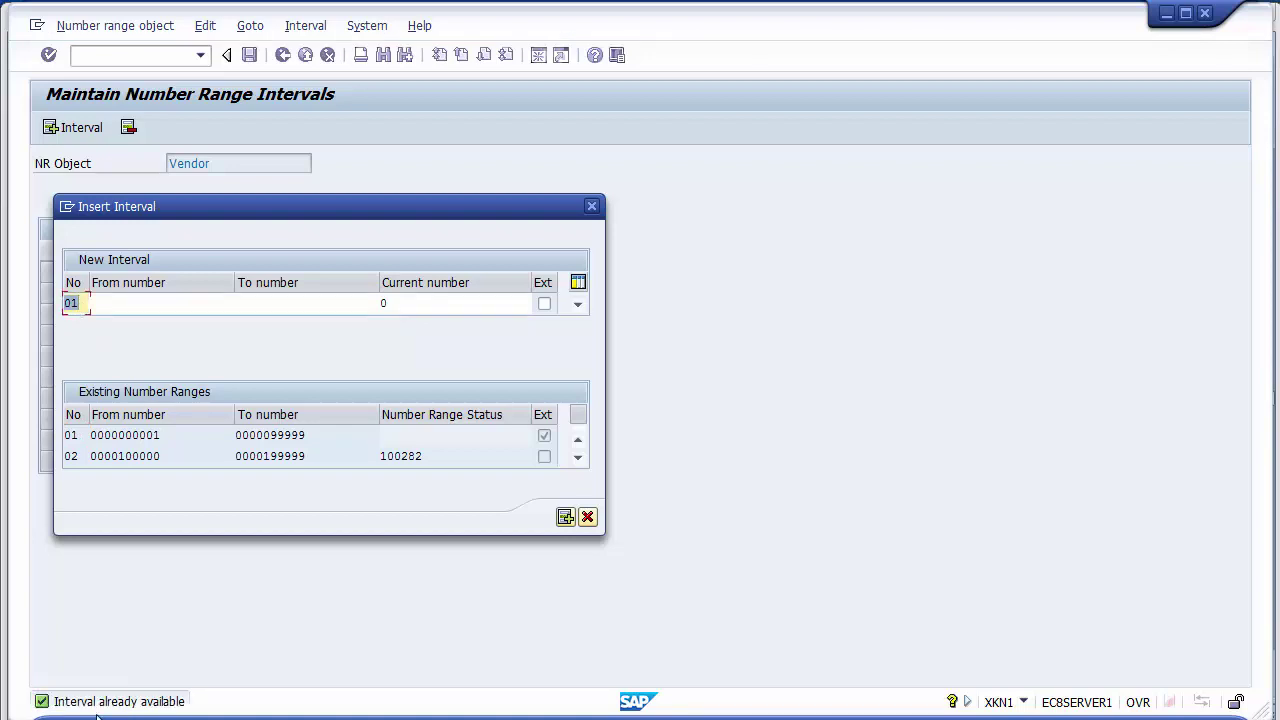
Look through the existing number ranges and set the new interval's number to 07
click(80, 436)
click(578, 458)
click(578, 458)
click(578, 458)
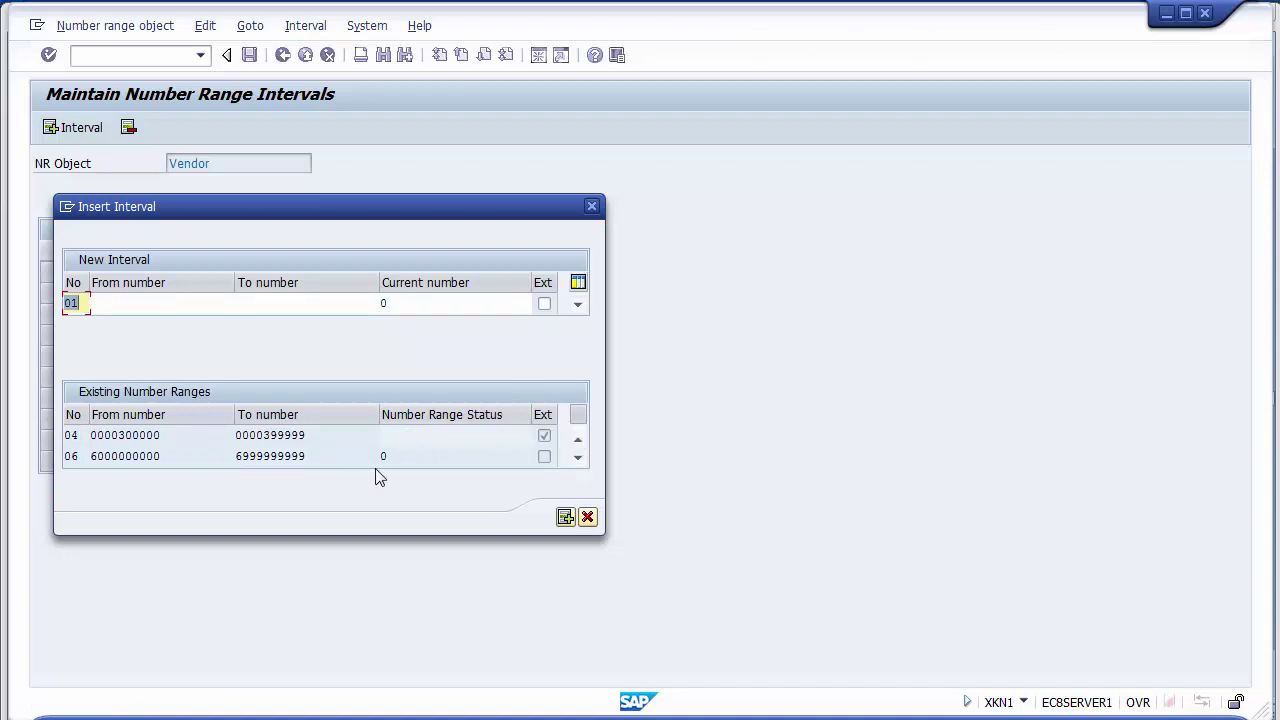
click(584, 463)
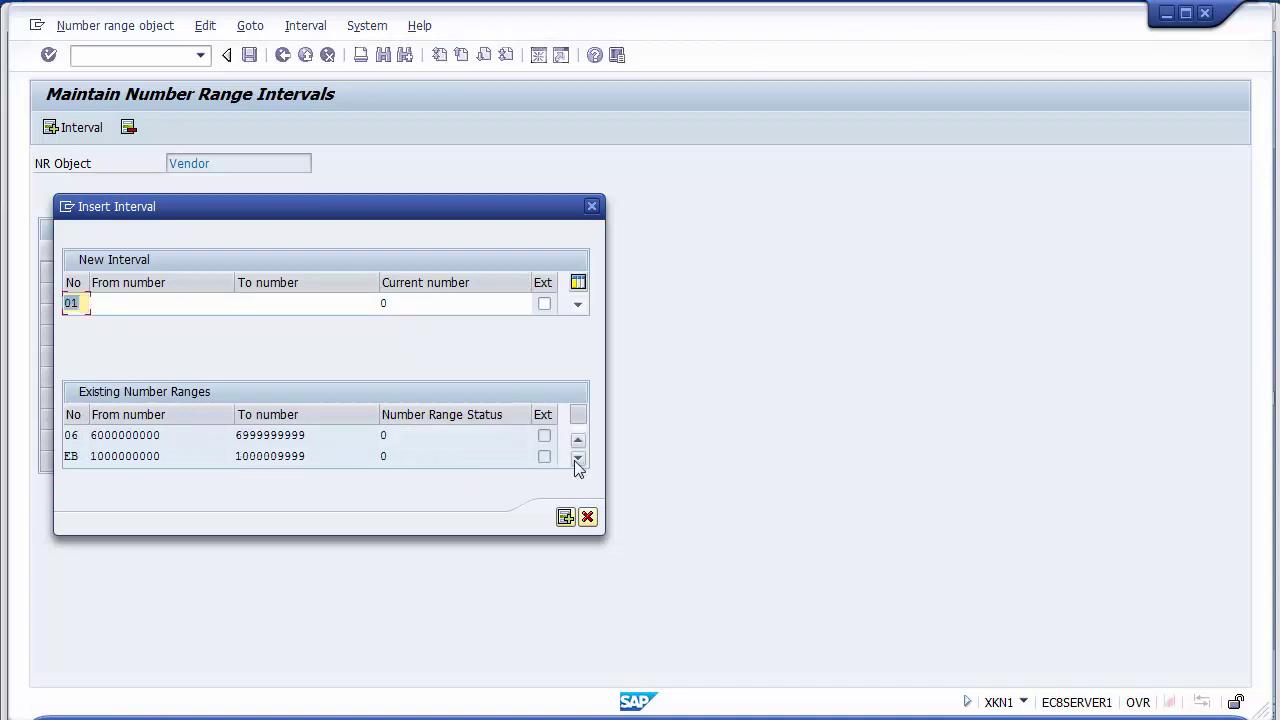
text(07)
Enter the range 40000 to 40999 for interval 07 and try to insert it
click(104, 304)
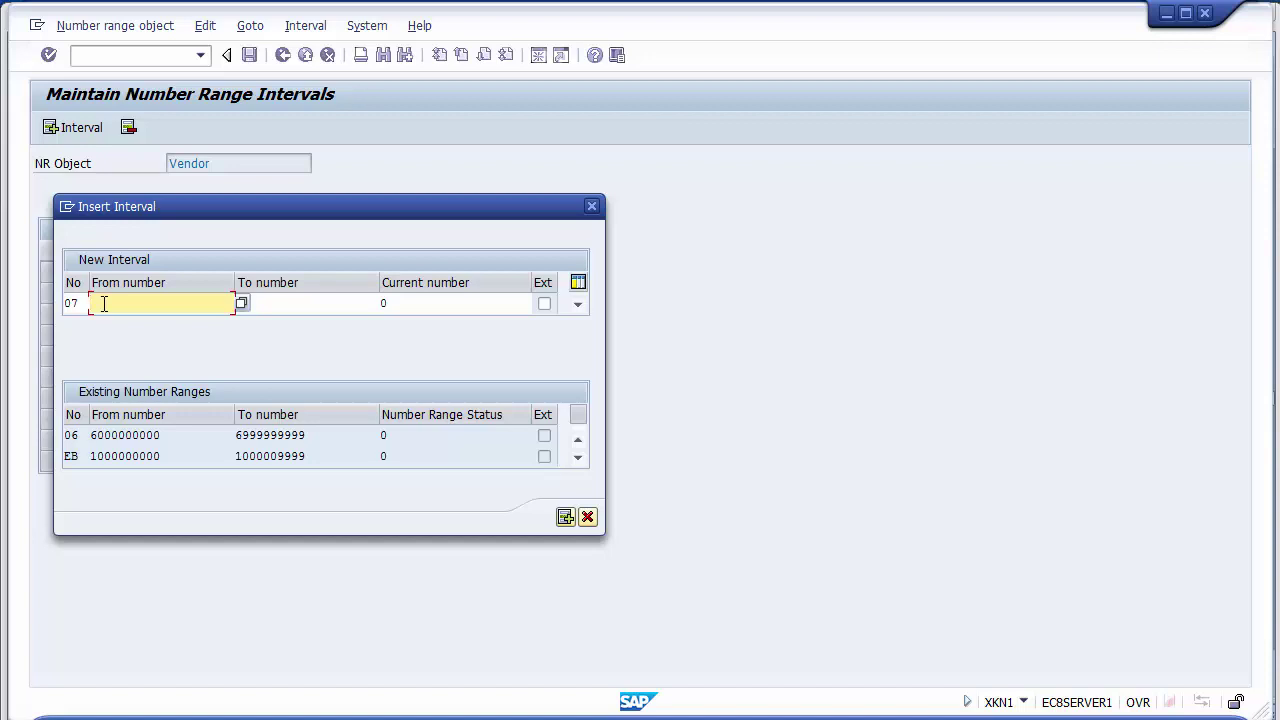
text(40000)
click(280, 305)
text(40999)
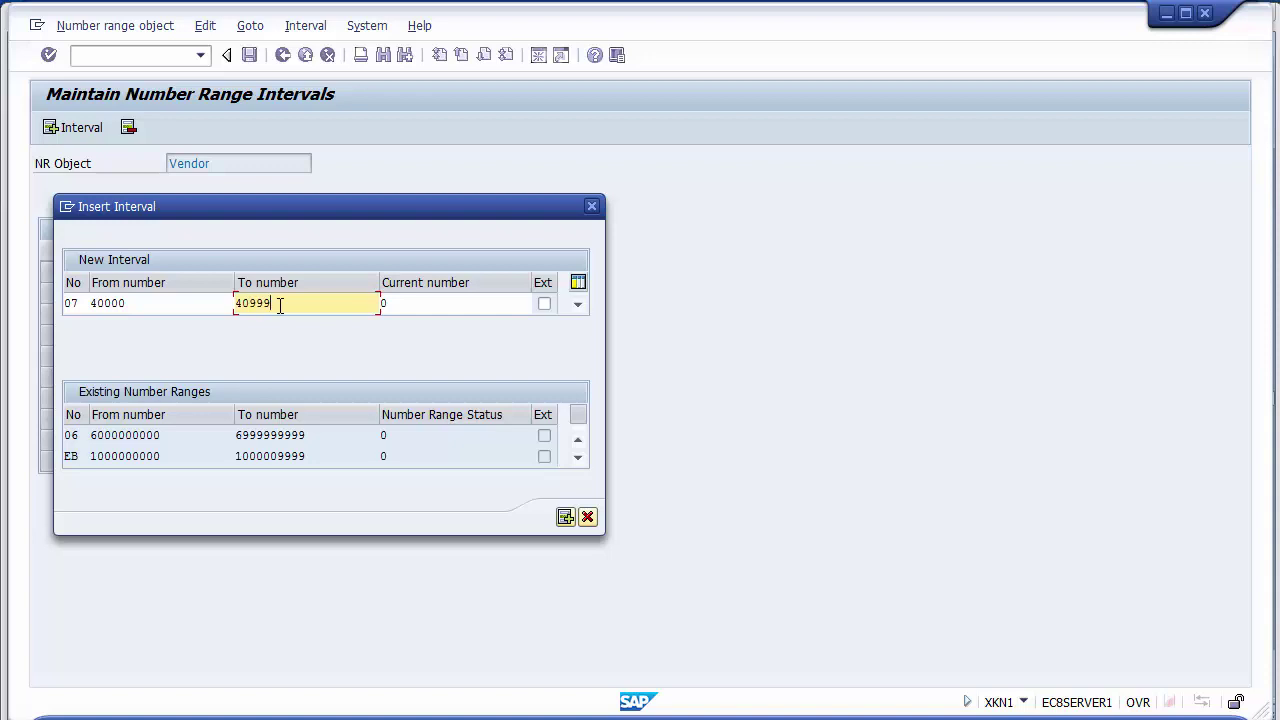
click(565, 517)
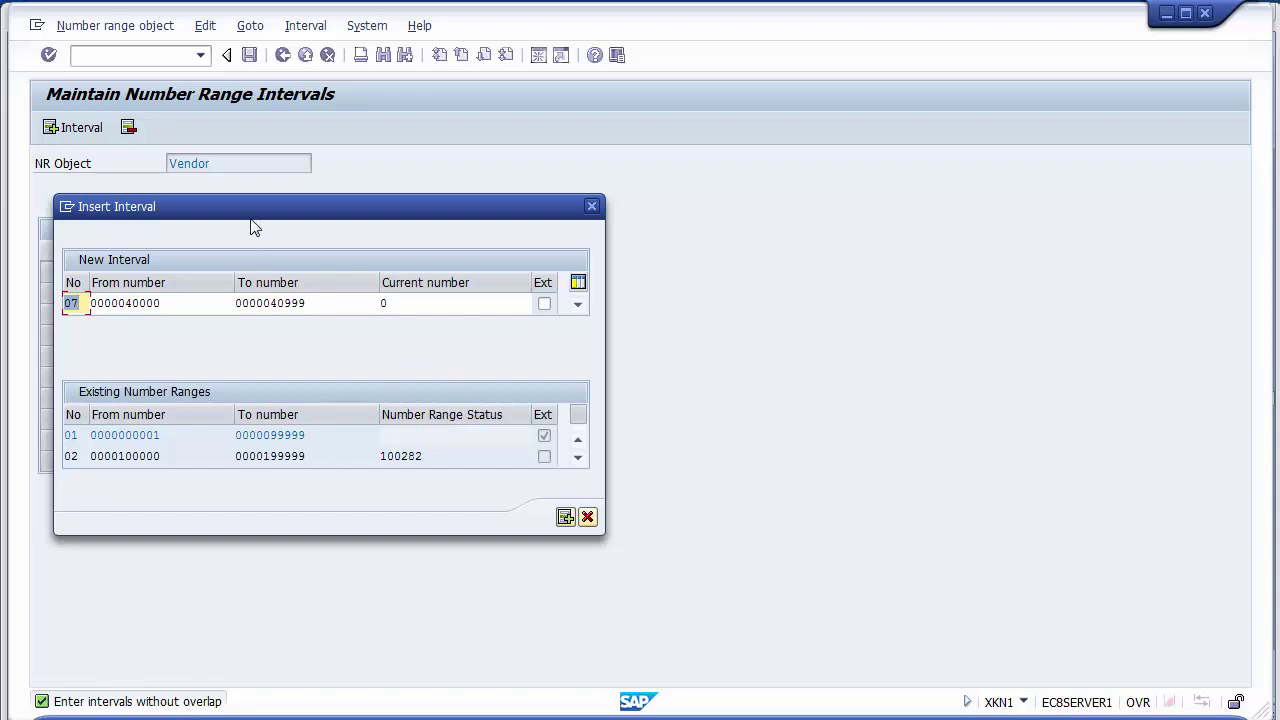
drag(124, 437, 312, 437)
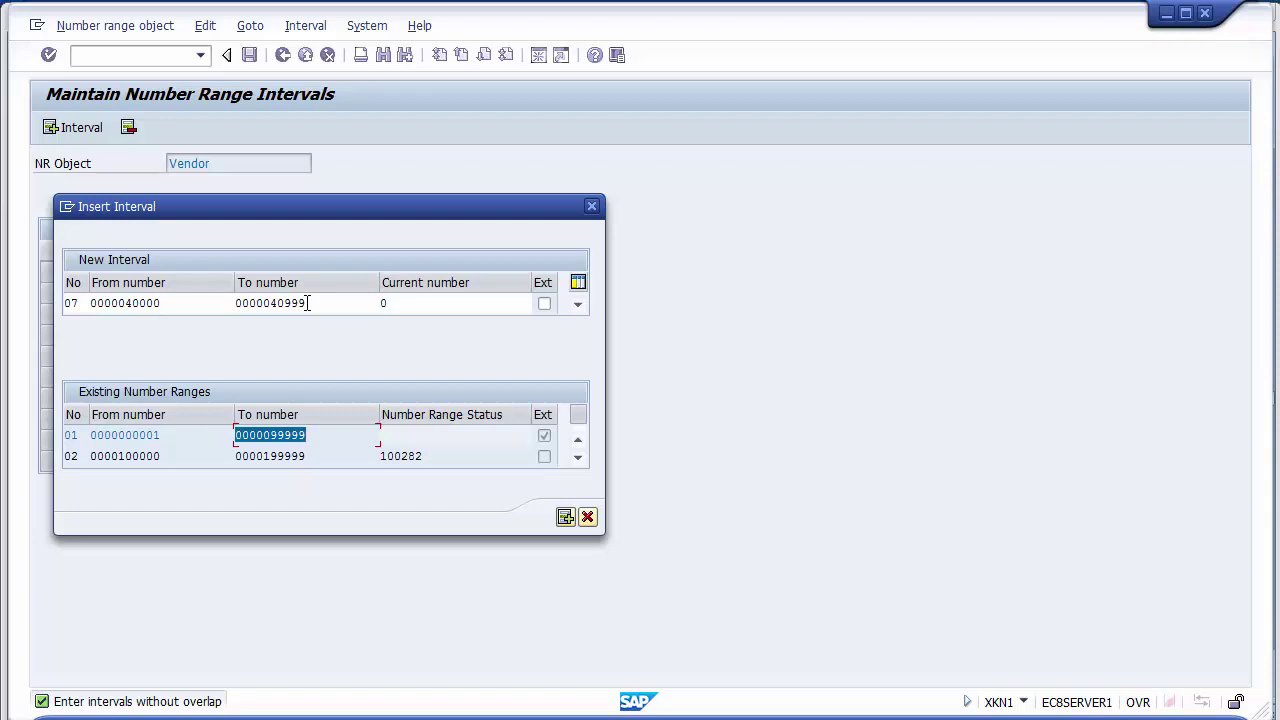
click(197, 303)
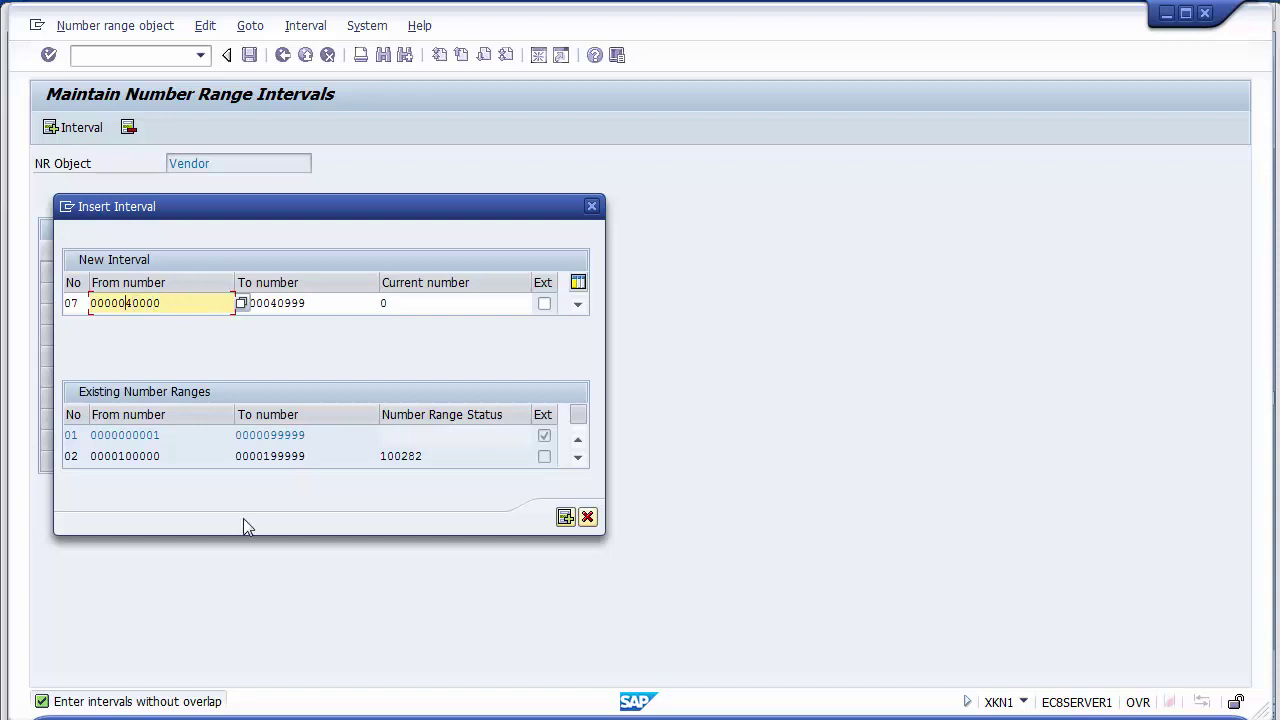
key(BackSpace)
key(BackSpace)
text(00)
click(336, 303)
key(BackSpace)
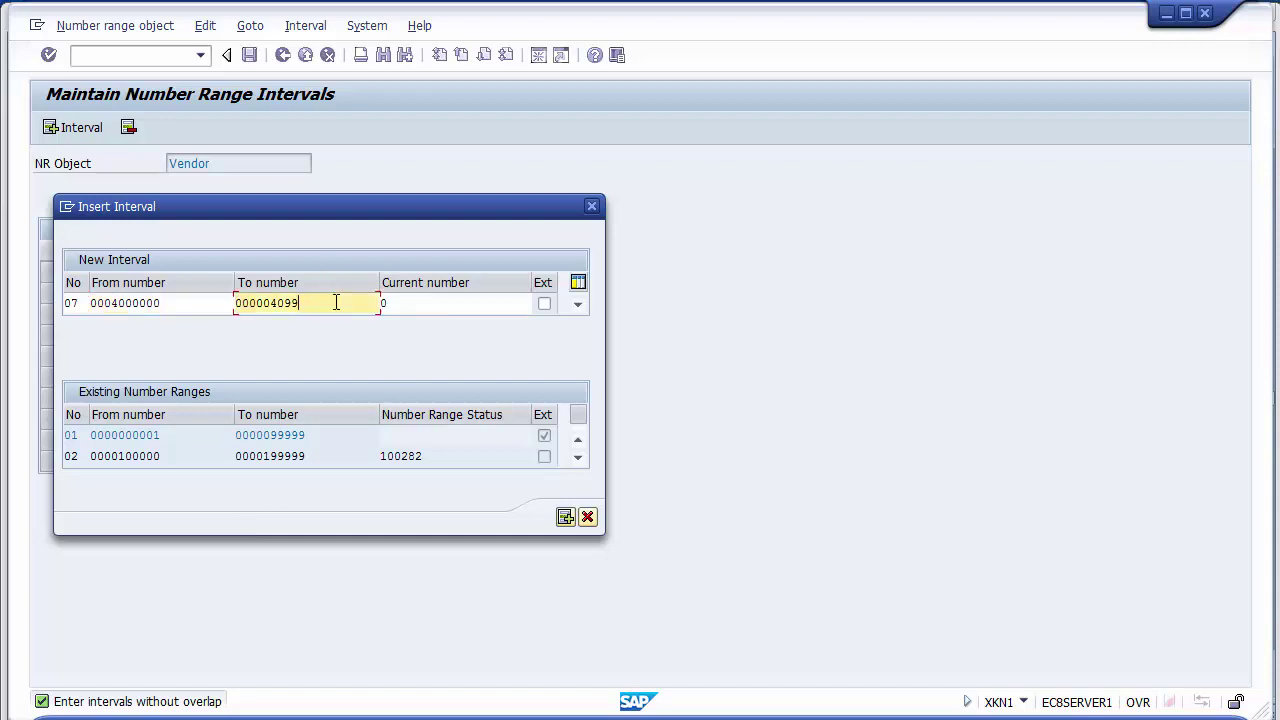
text(9)
key(BackSpace)
key(BackSpace)
text(99)
click(565, 517)
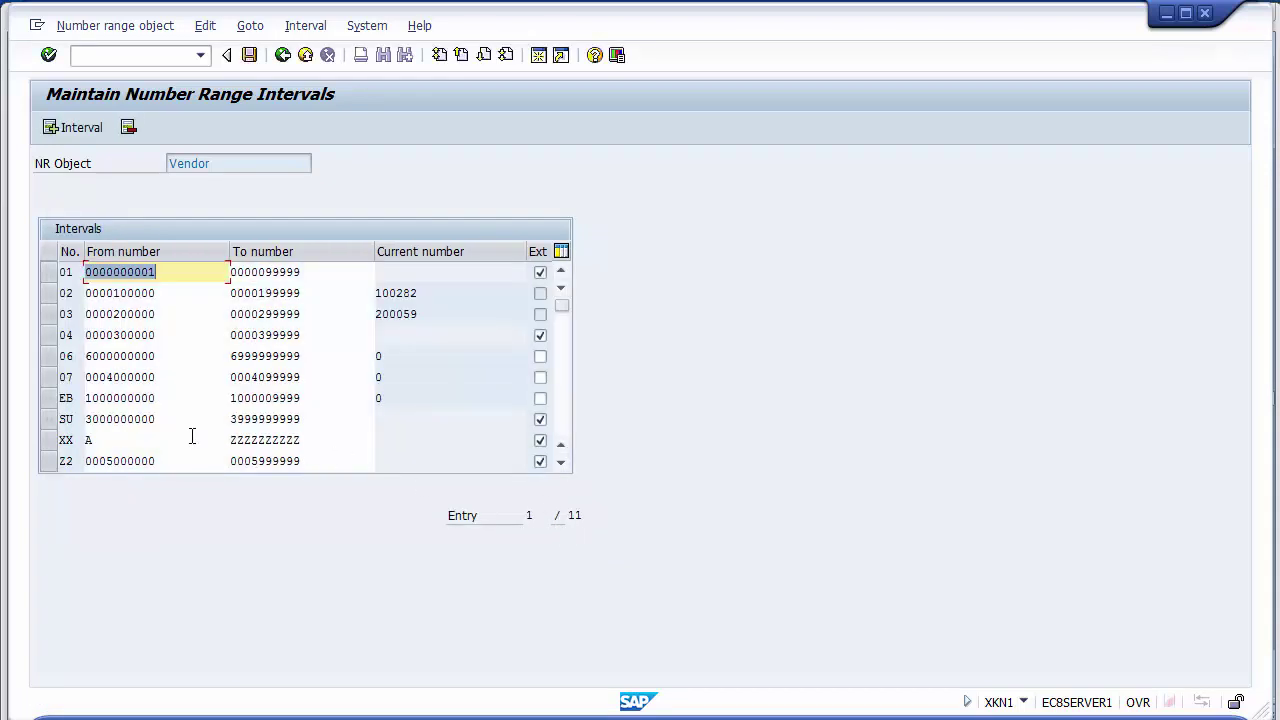
Check the from and to numbers of interval 07, and save the vendor intervals, acknowledging the transport notice
click(47, 379)
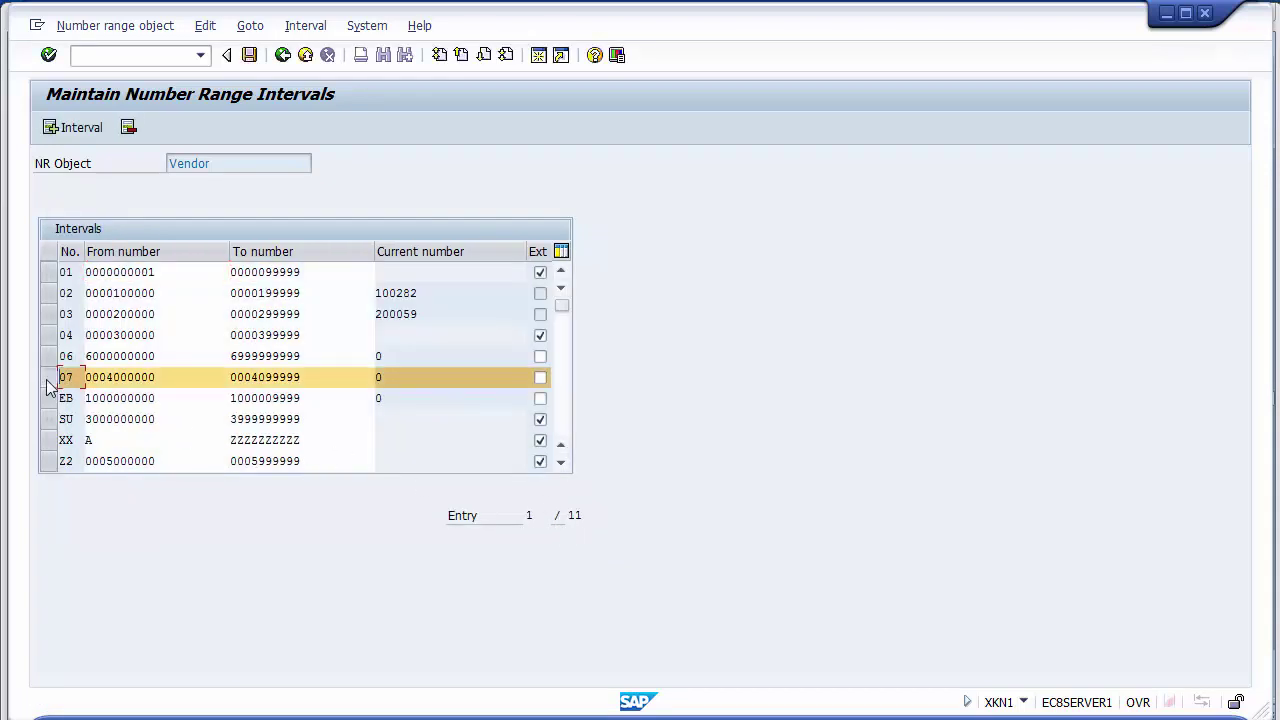
click(112, 377)
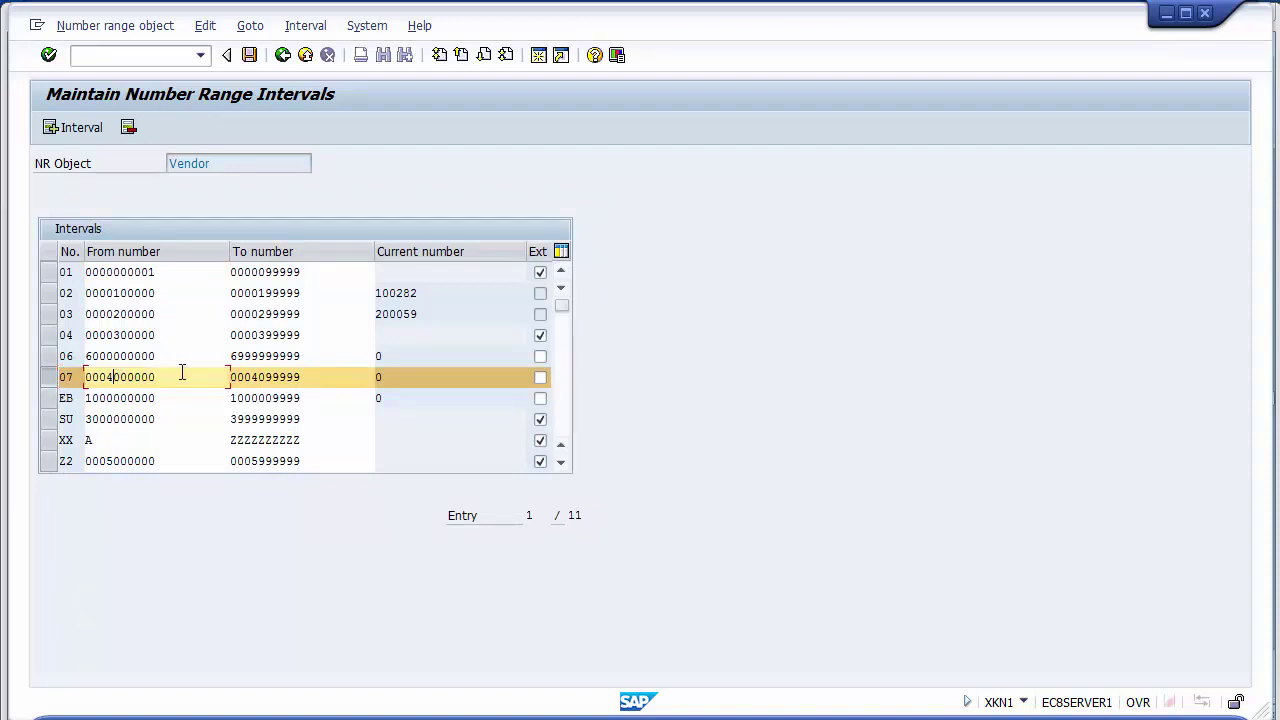
click(261, 377)
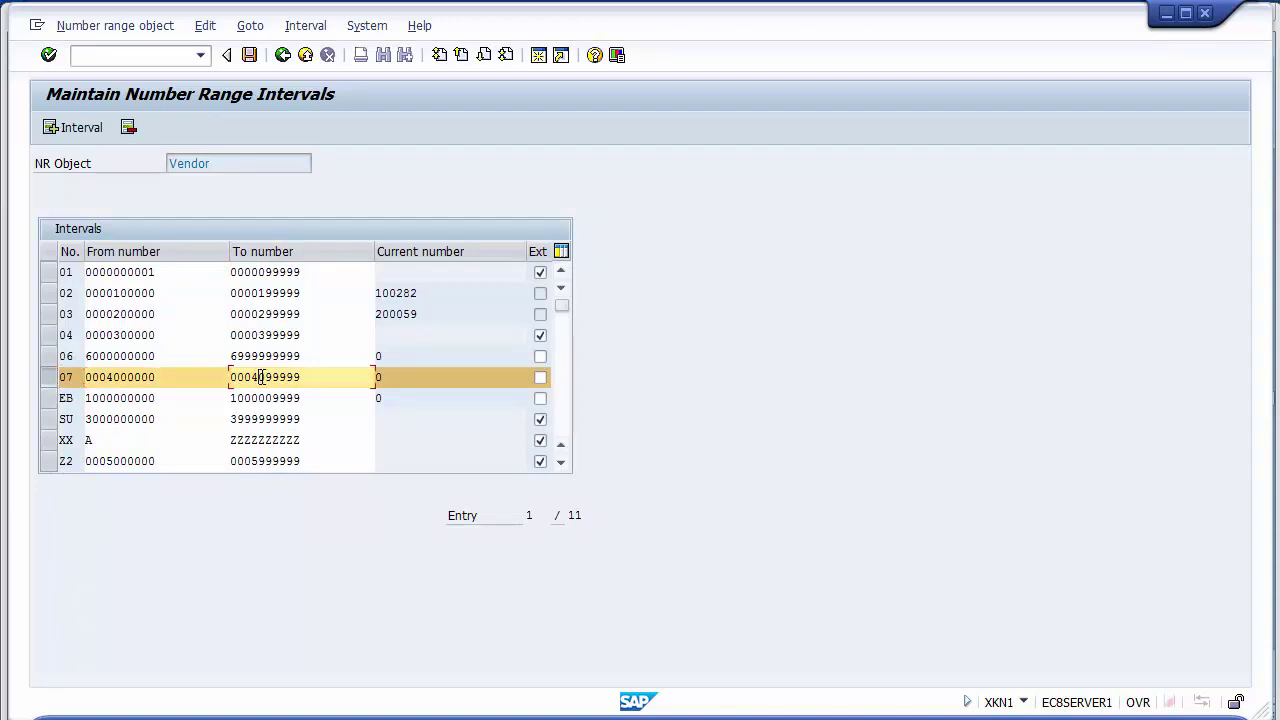
click(135, 376)
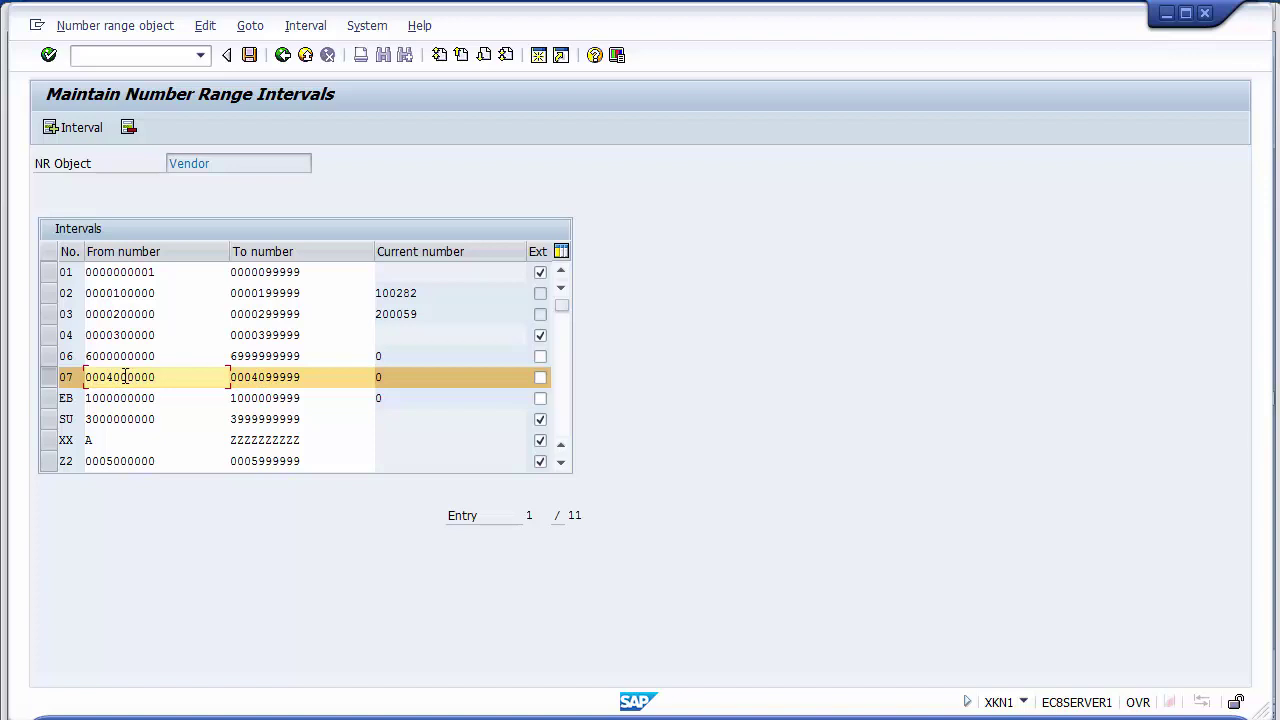
click(122, 377)
drag(109, 378, 166, 377)
drag(250, 377, 314, 377)
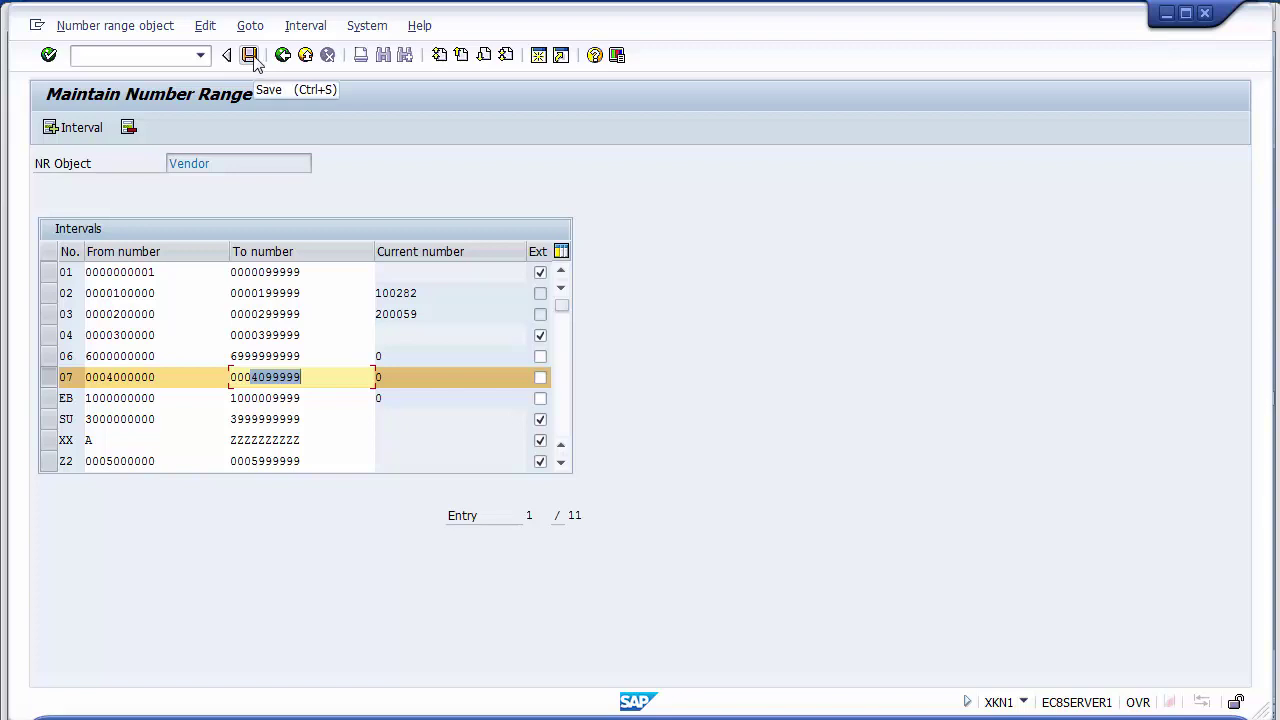
click(63, 378)
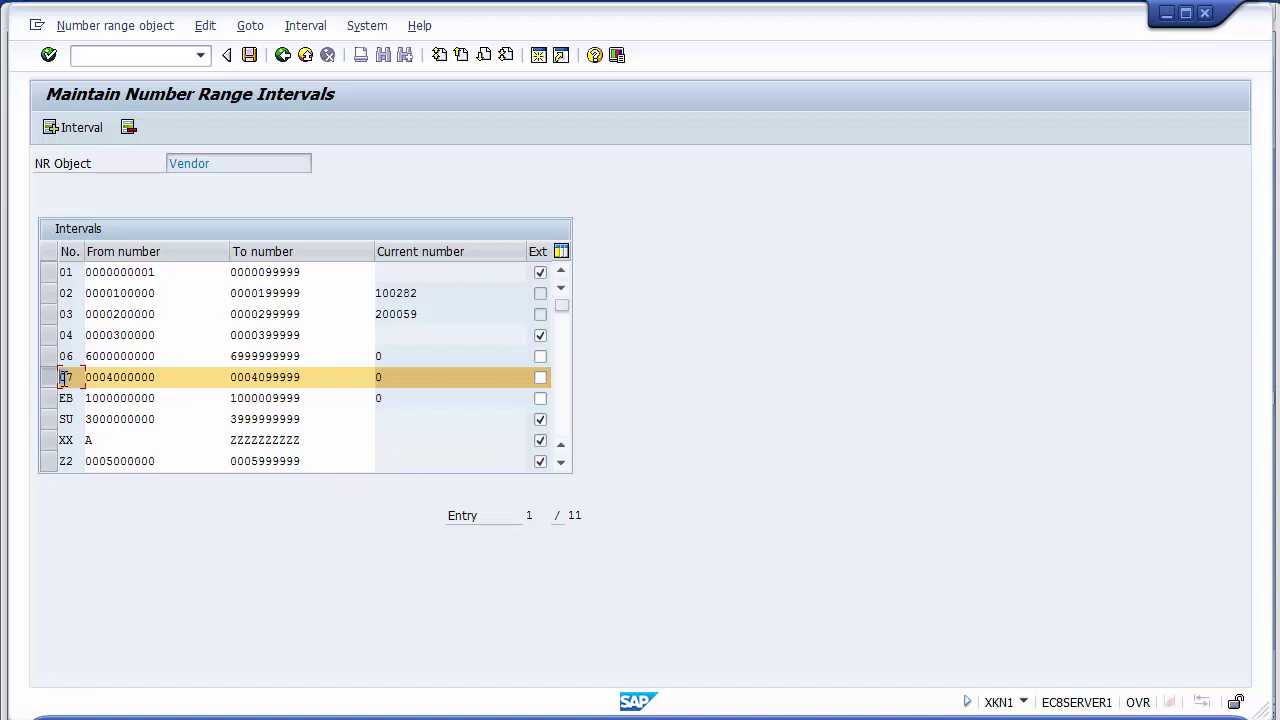
click(250, 55)
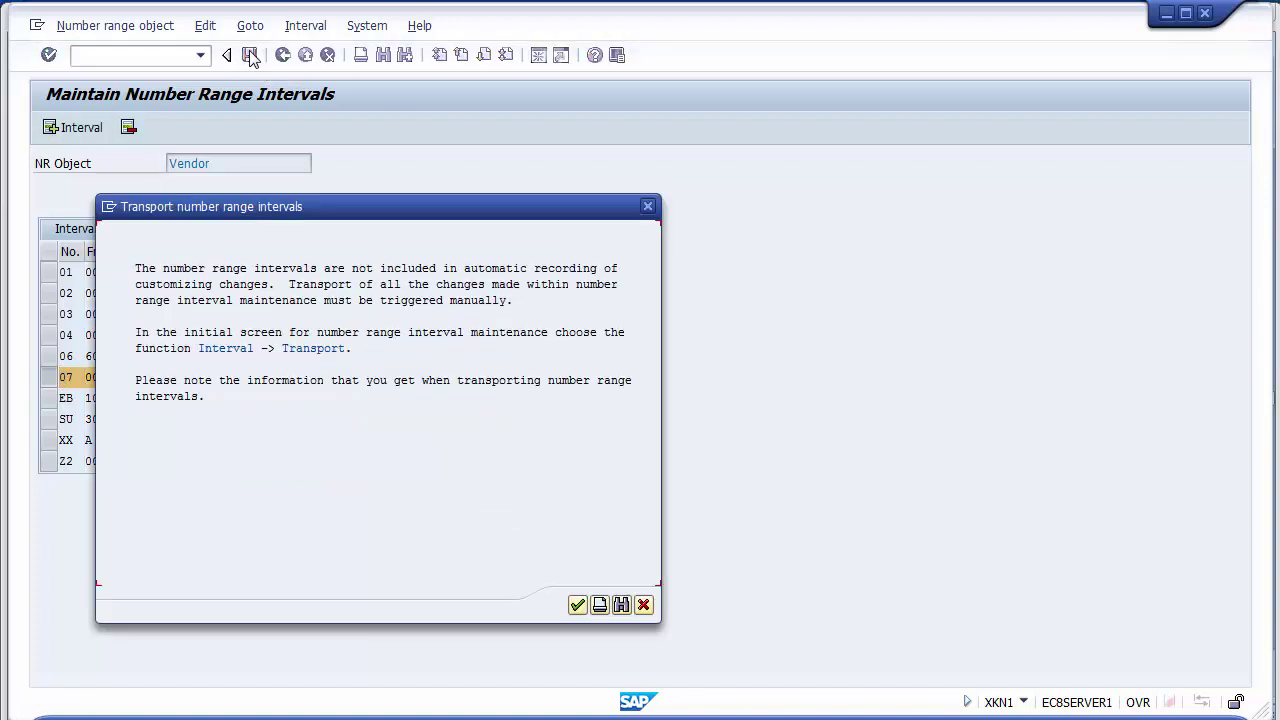
click(577, 605)
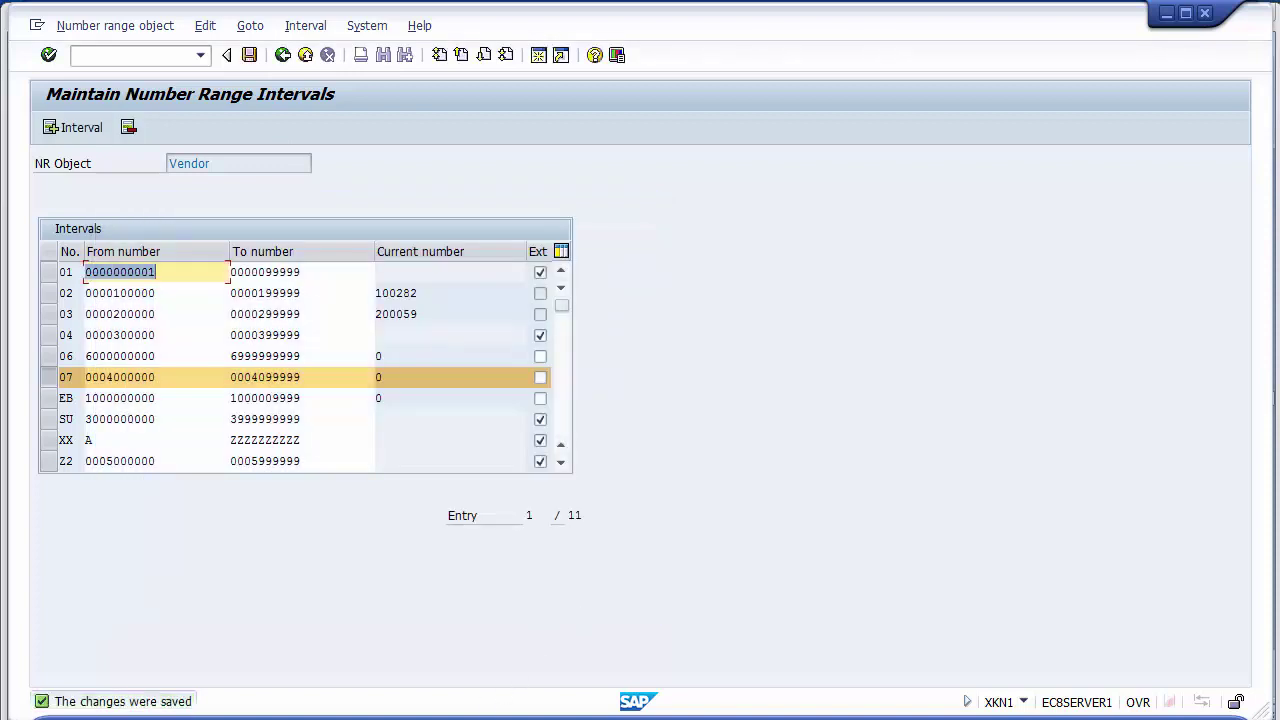
Switch to the PowerPoint presentation, review transaction code XKN1 on the vendor number range slide, and advance to the following slide
click(430, 719)
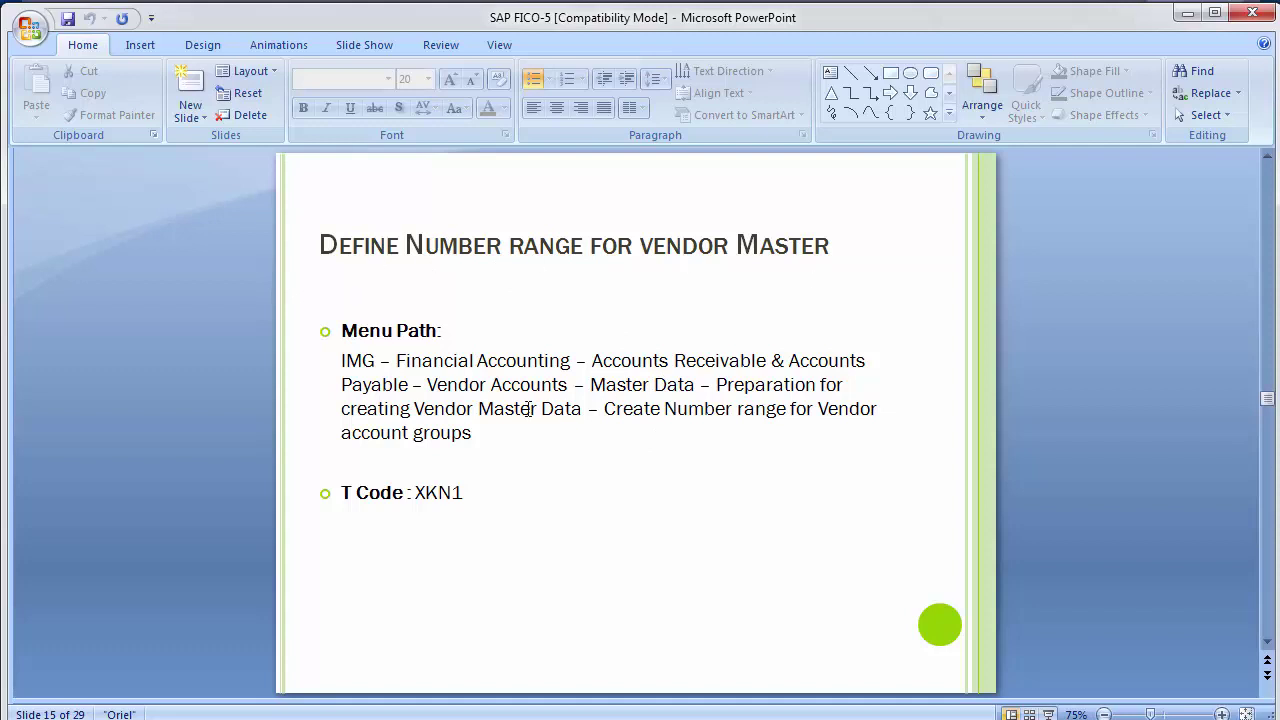
drag(464, 492, 414, 492)
click(170, 410)
scroll(169, 407, down, 1)
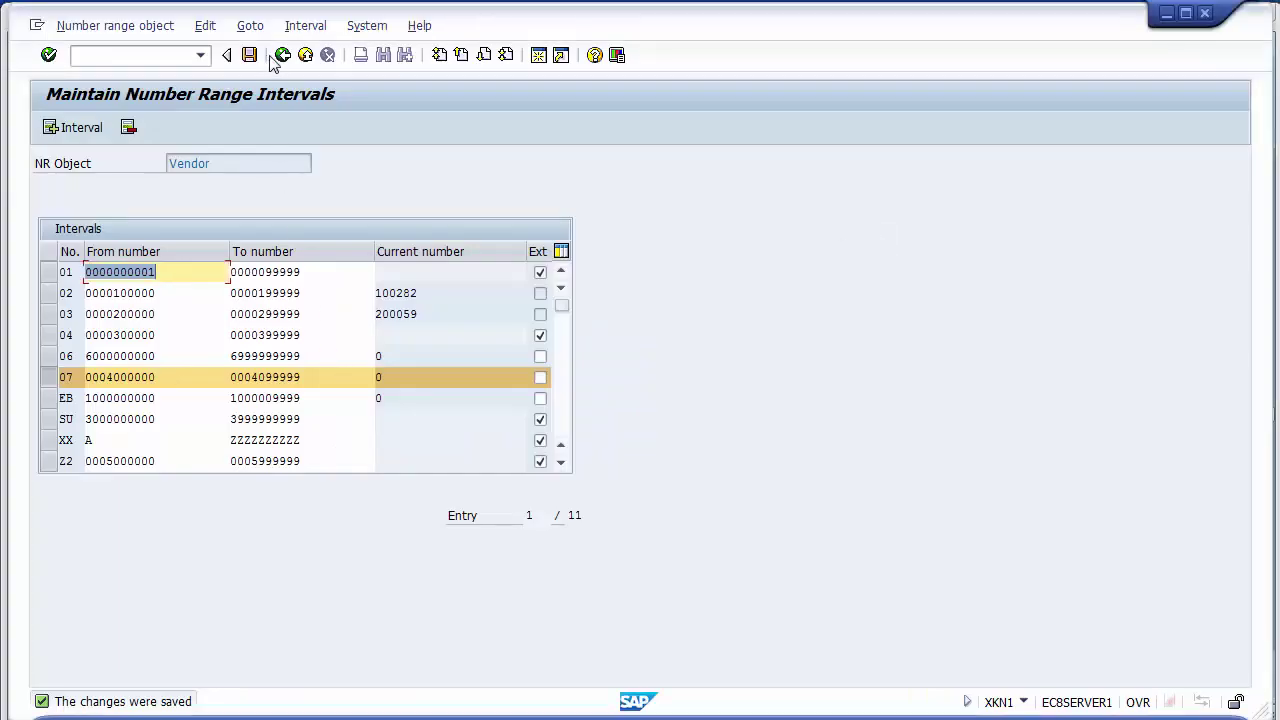
Return to the Display IMG structure in SAP and open the activity Assign Number Ranges to Vendor Account Groups
click(283, 55)
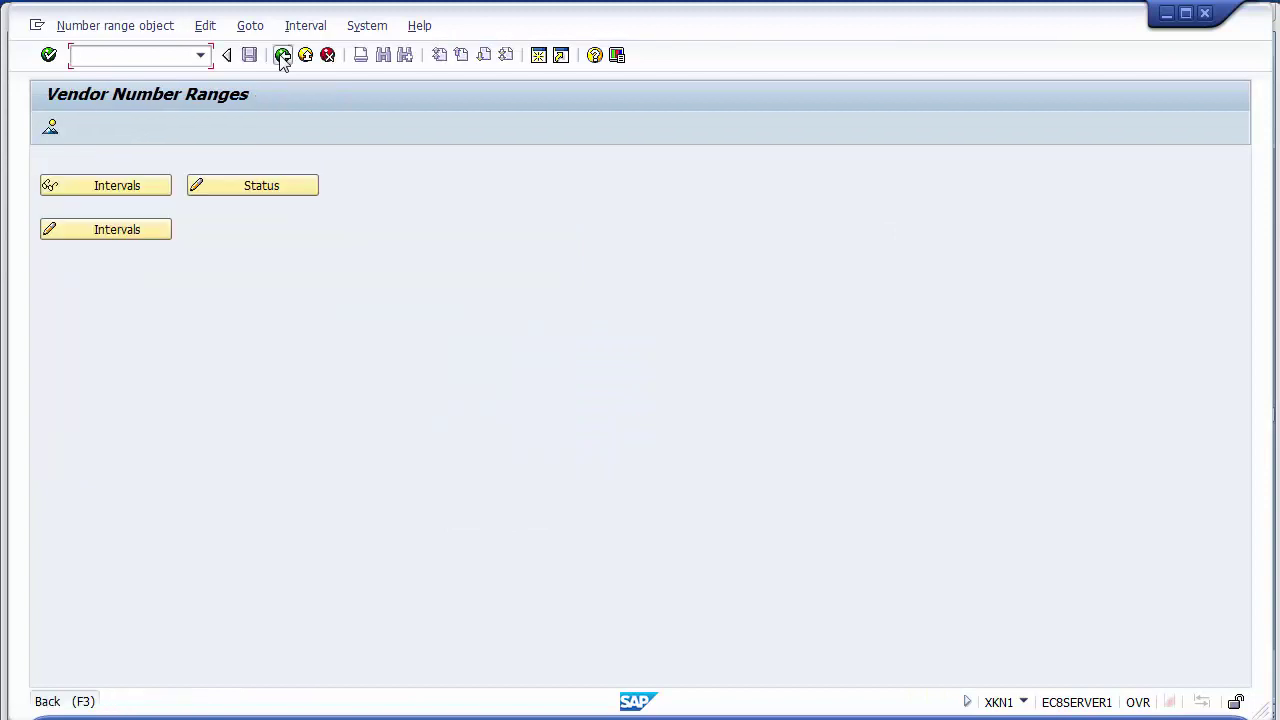
click(283, 55)
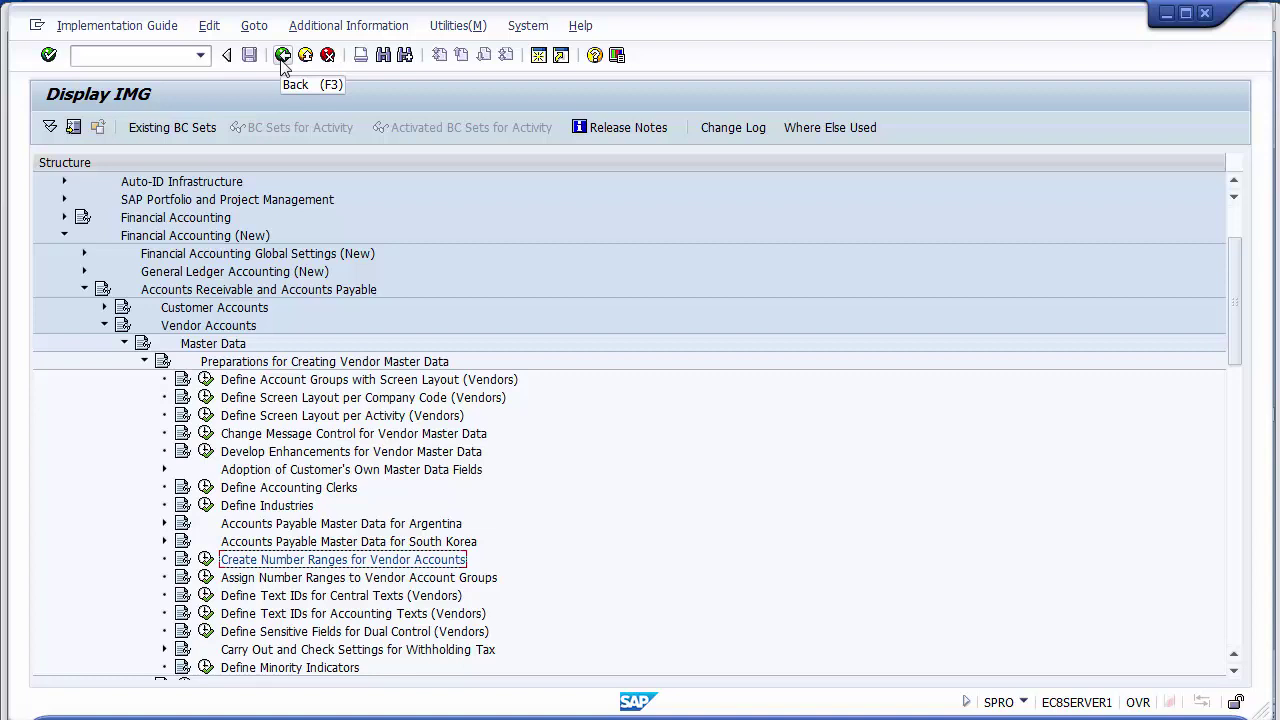
click(258, 578)
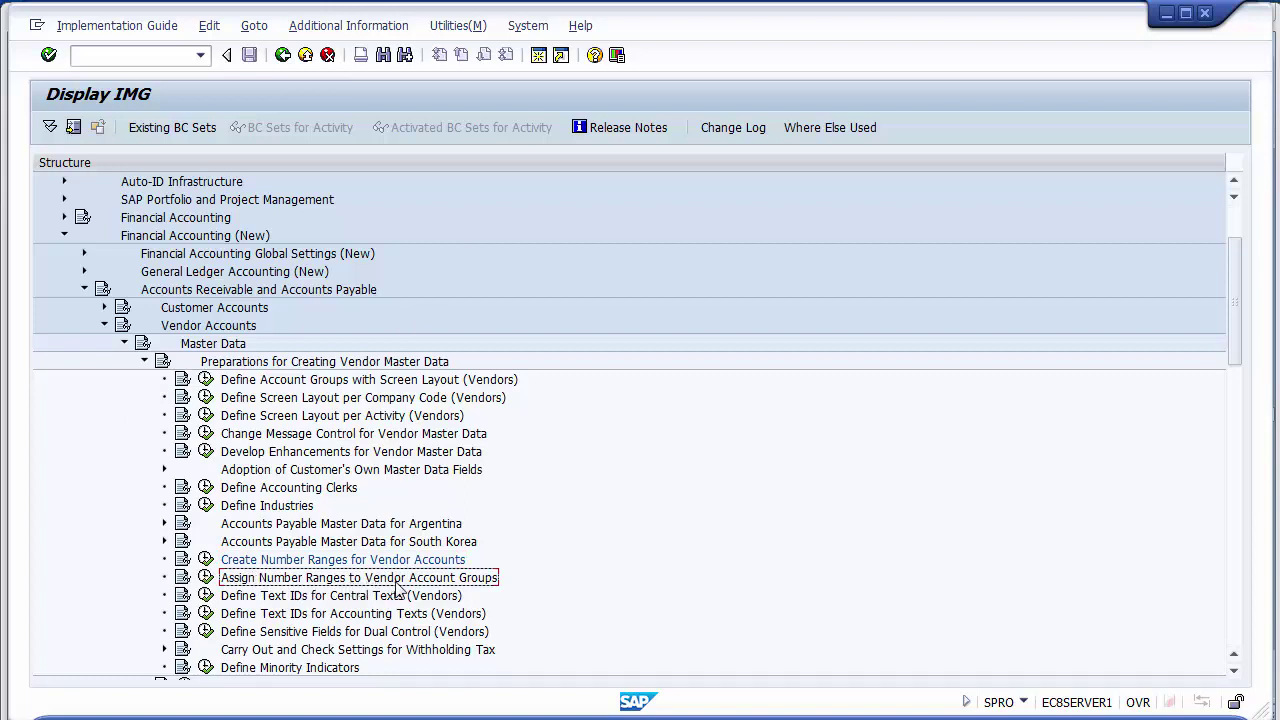
click(206, 578)
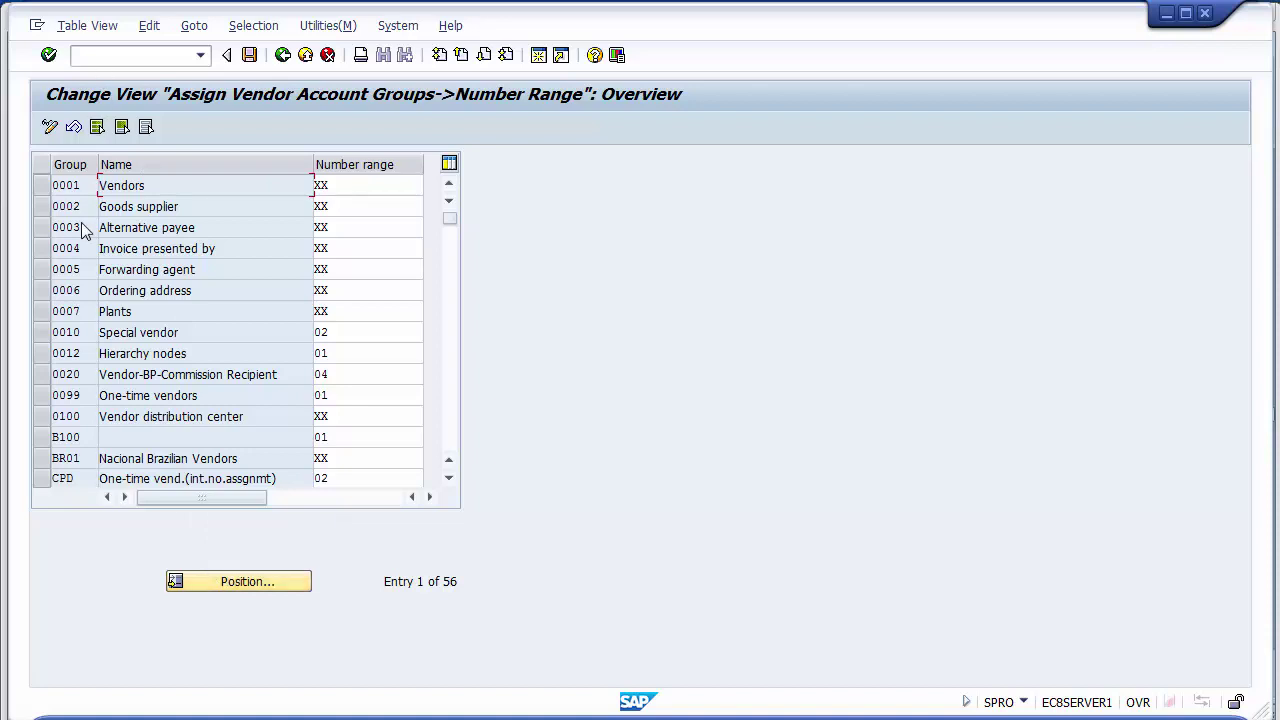
Assign number range 07 to account group SERV and save it in the FICO Configurations customizing request
click(245, 590)
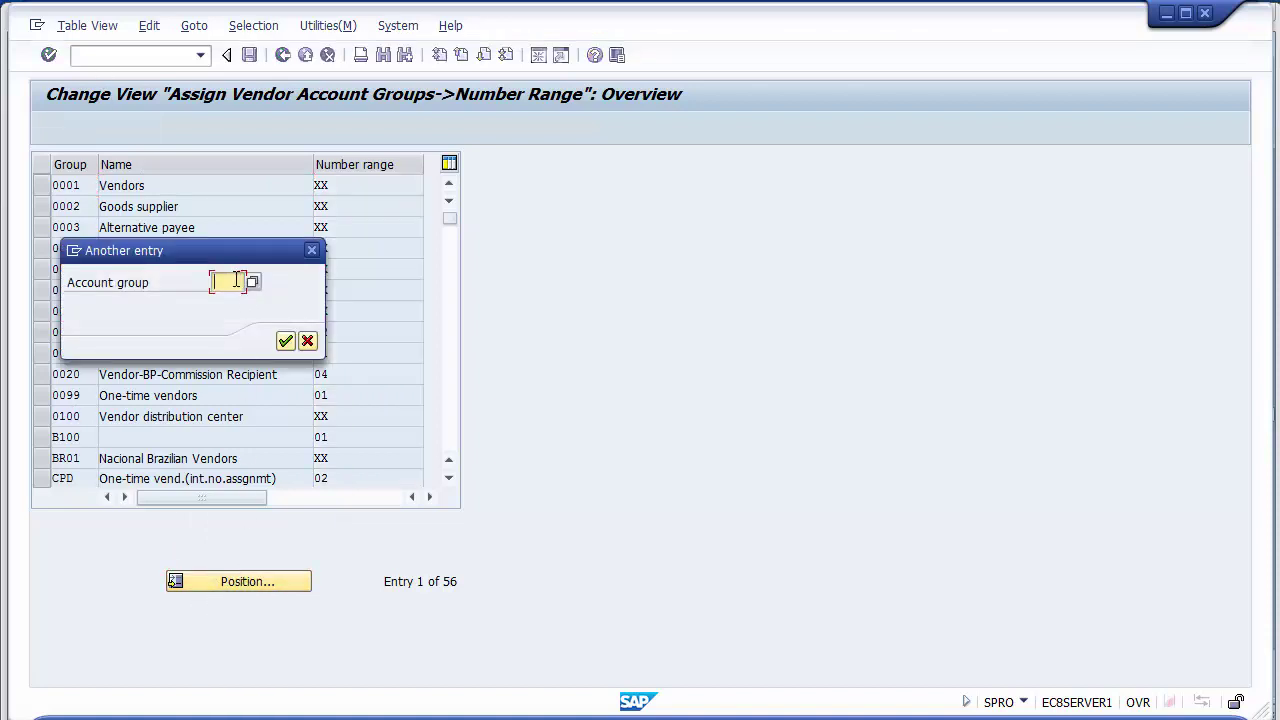
text(aerv)
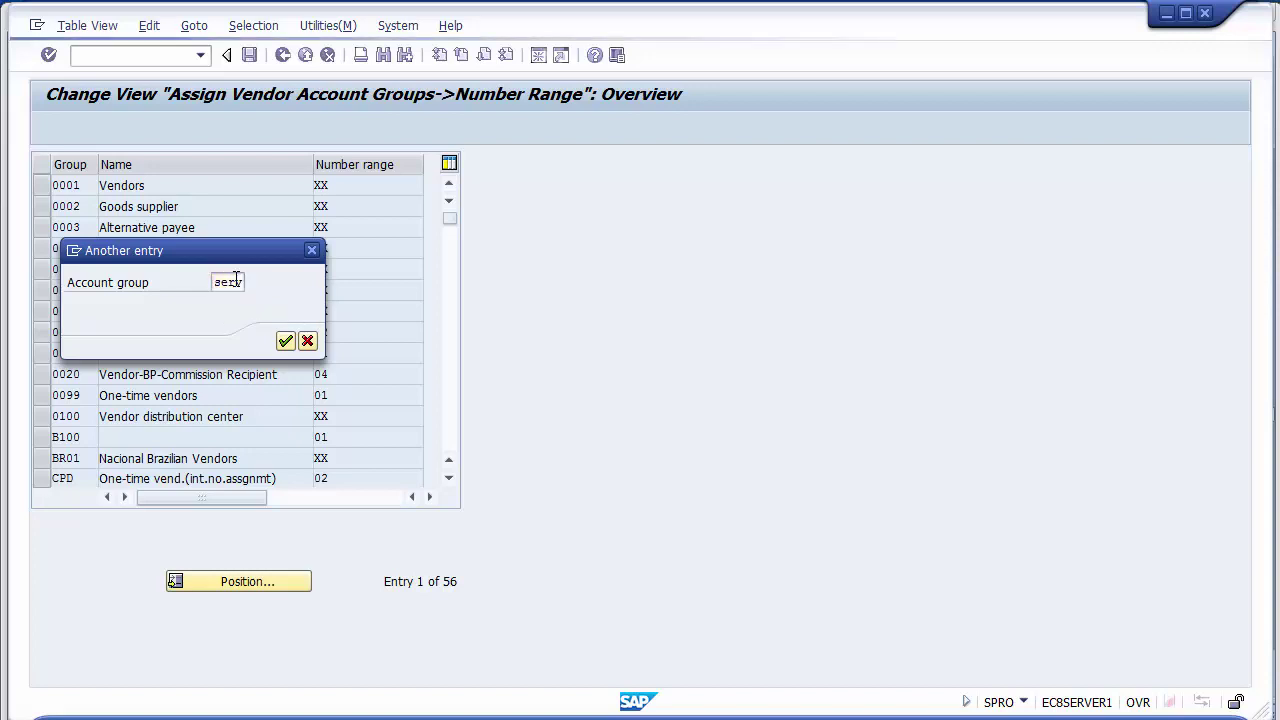
key(Return)
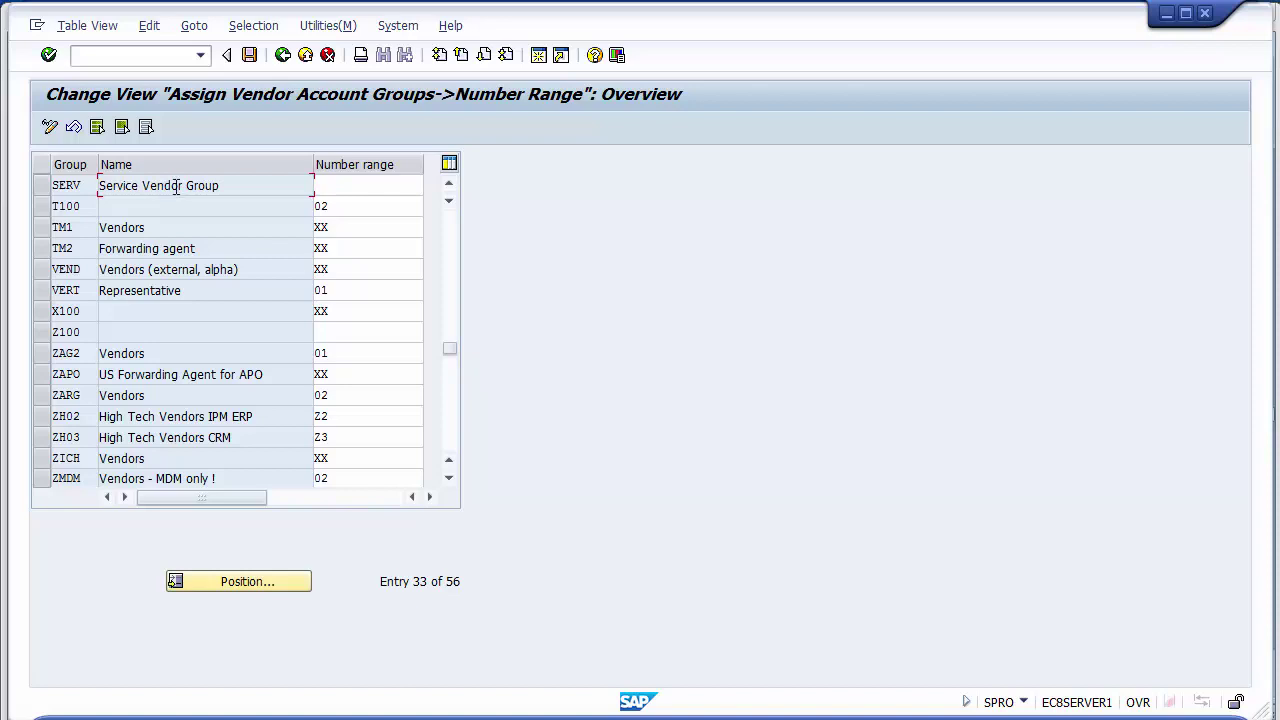
click(338, 187)
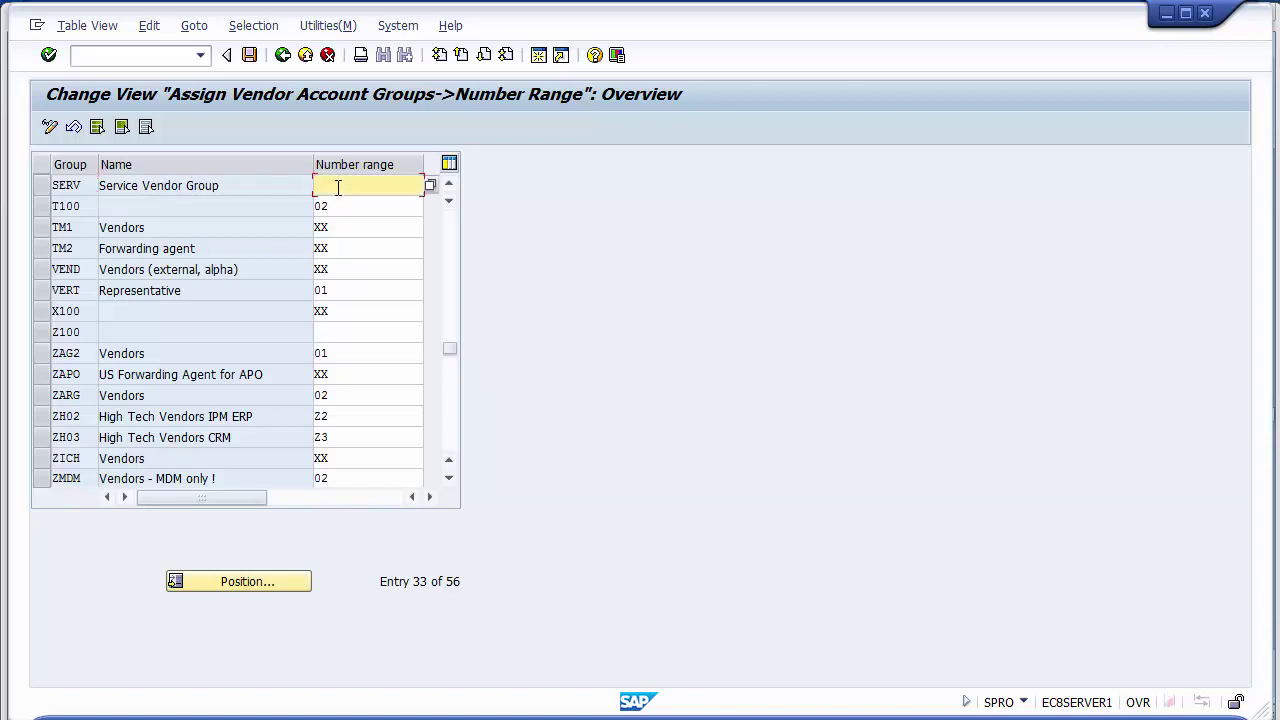
click(430, 187)
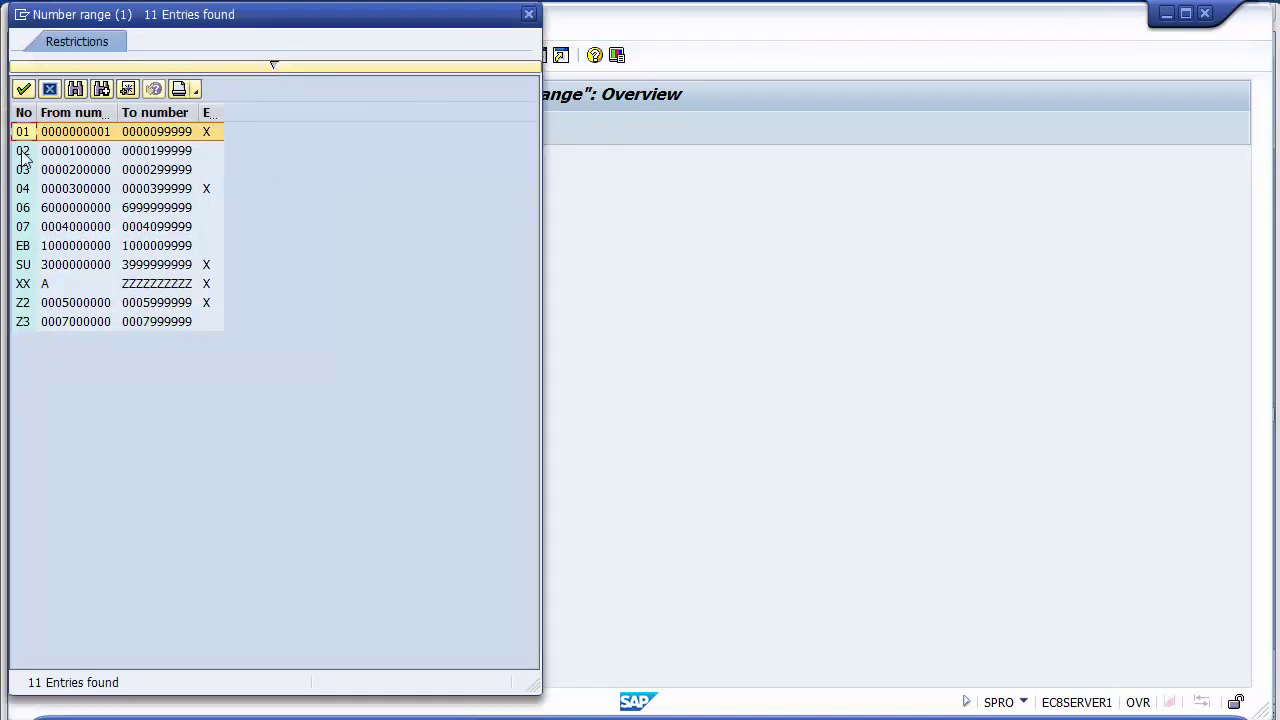
click(45, 228)
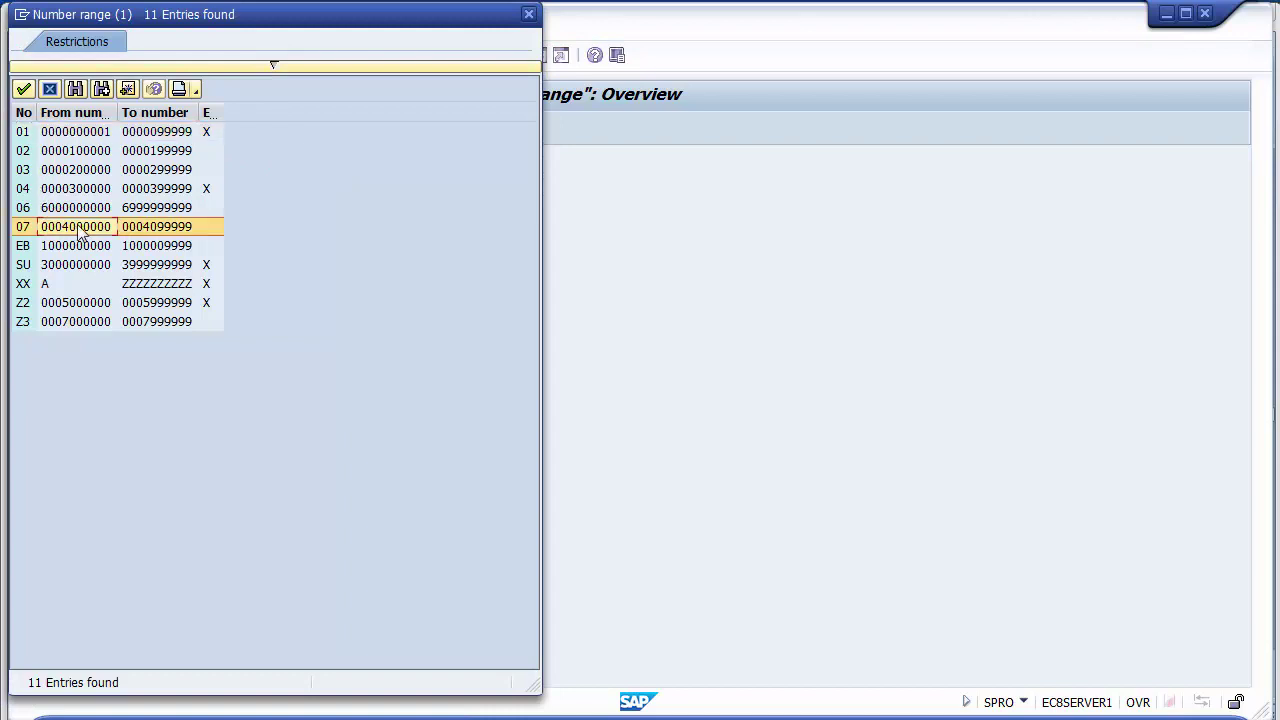
double_click(80, 232)
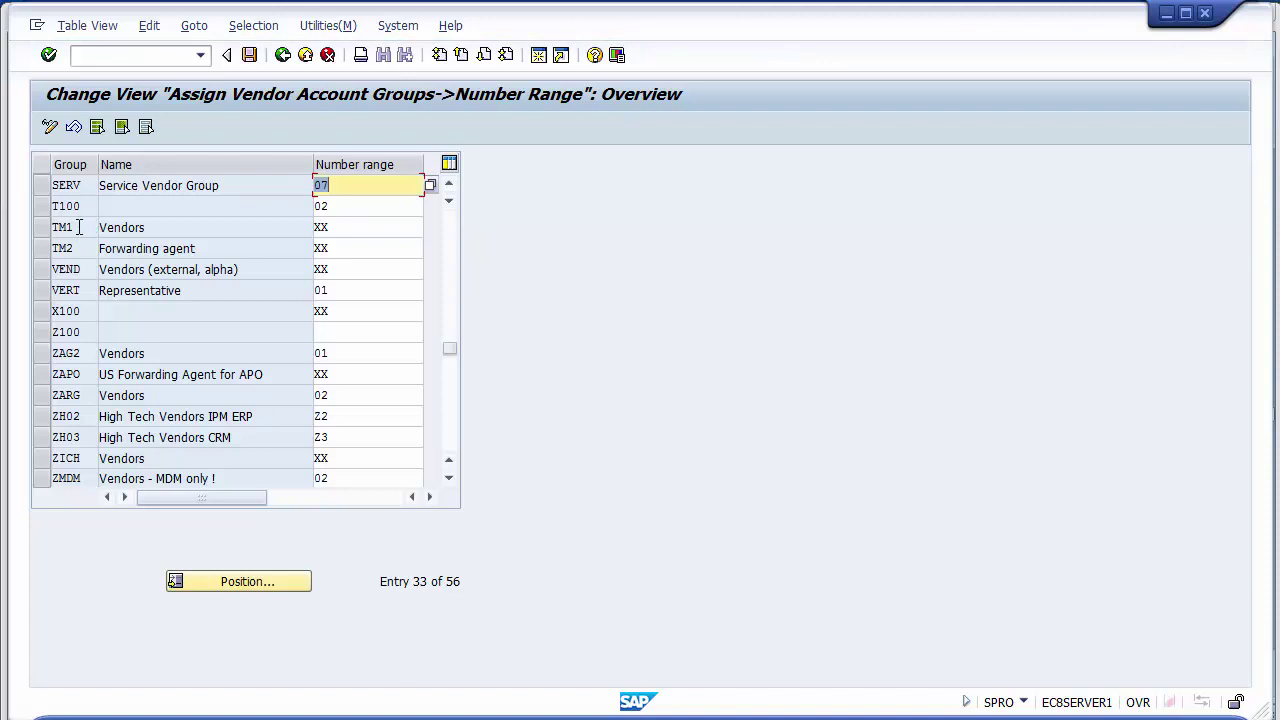
click(249, 64)
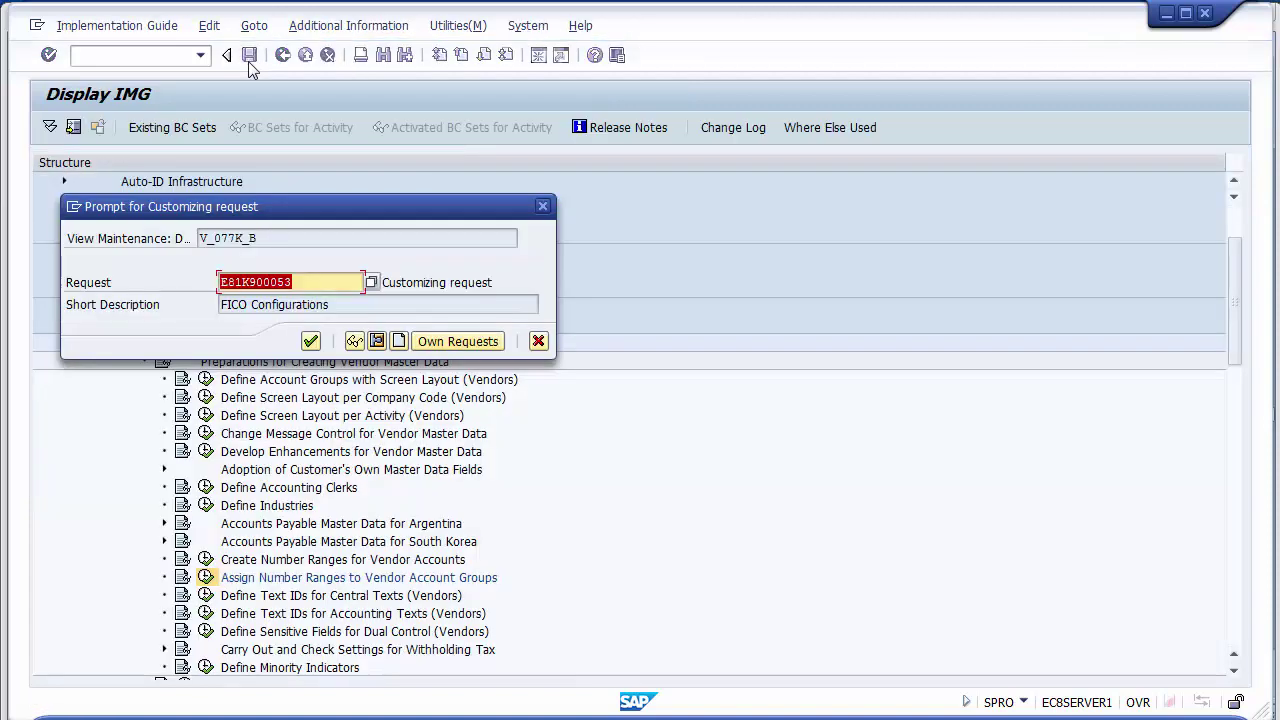
click(311, 342)
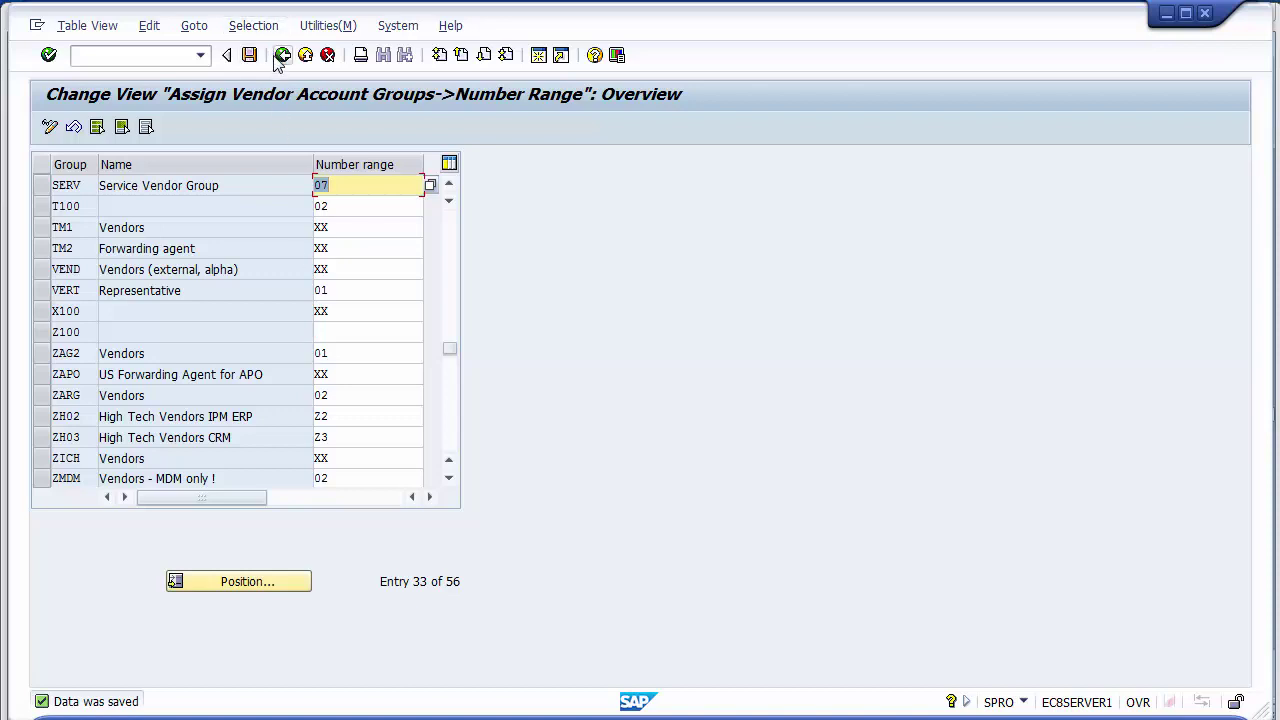
Compare the number range assigned to SERV with those of groups TM1, TM2 and VEND, and leave the overview for the IMG
drag(262, 183, 97, 170)
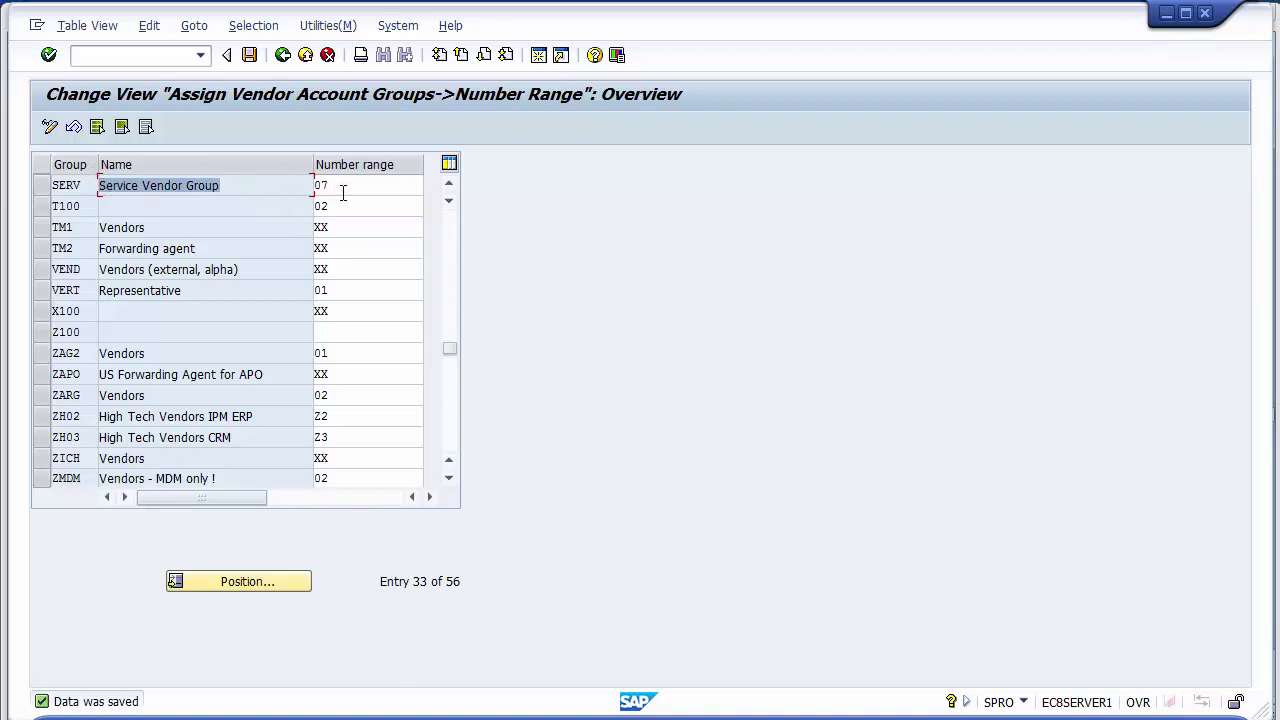
drag(346, 186, 317, 184)
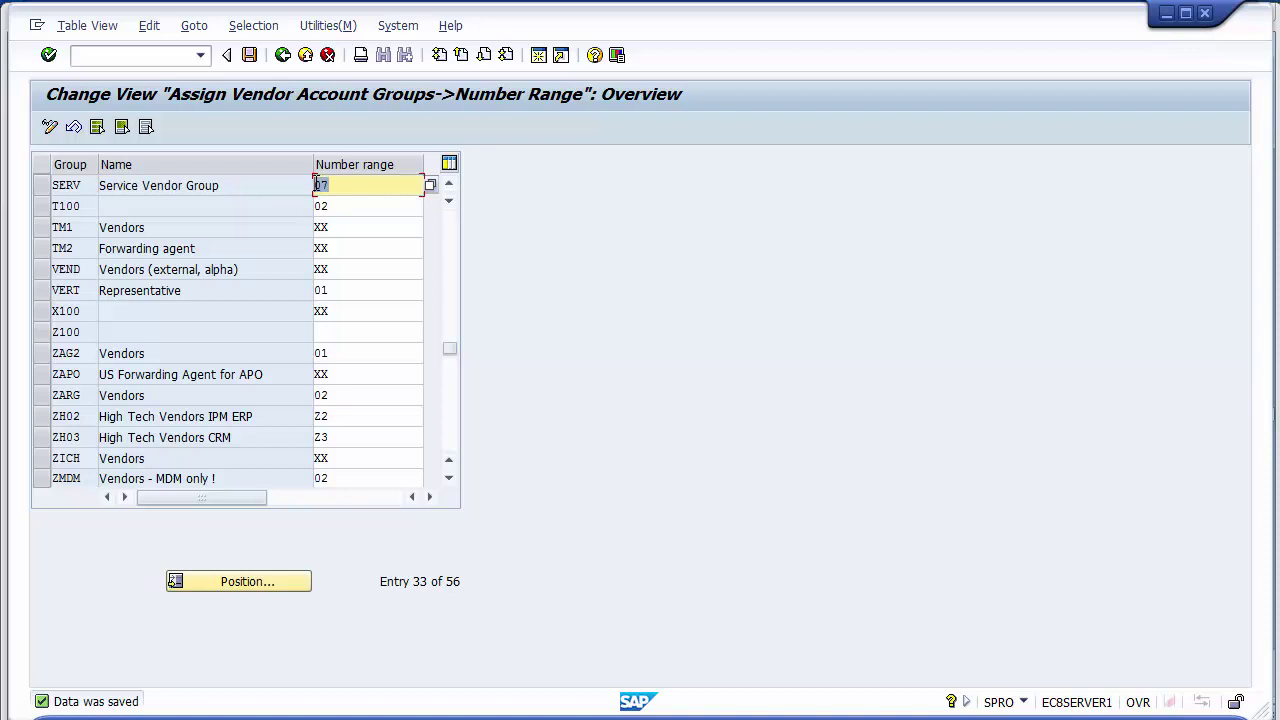
drag(184, 228, 98, 227)
drag(196, 249, 101, 270)
click(146, 270)
drag(351, 226, 315, 227)
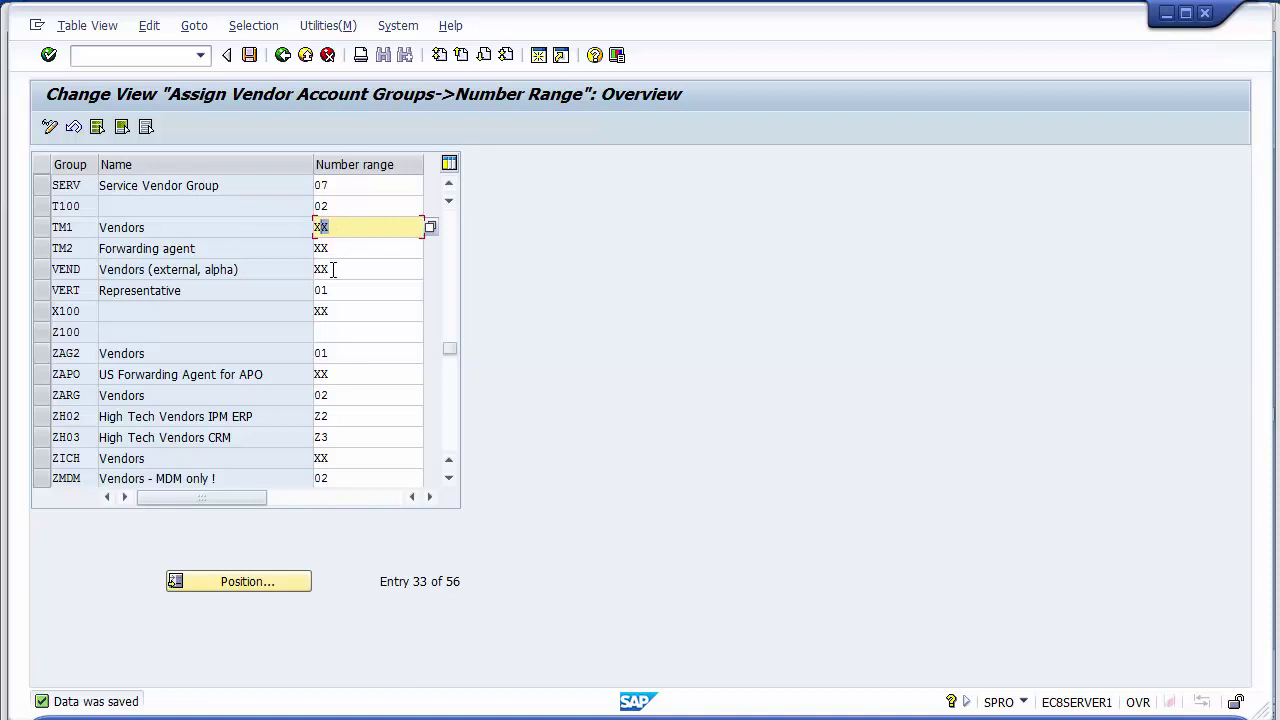
click(333, 269)
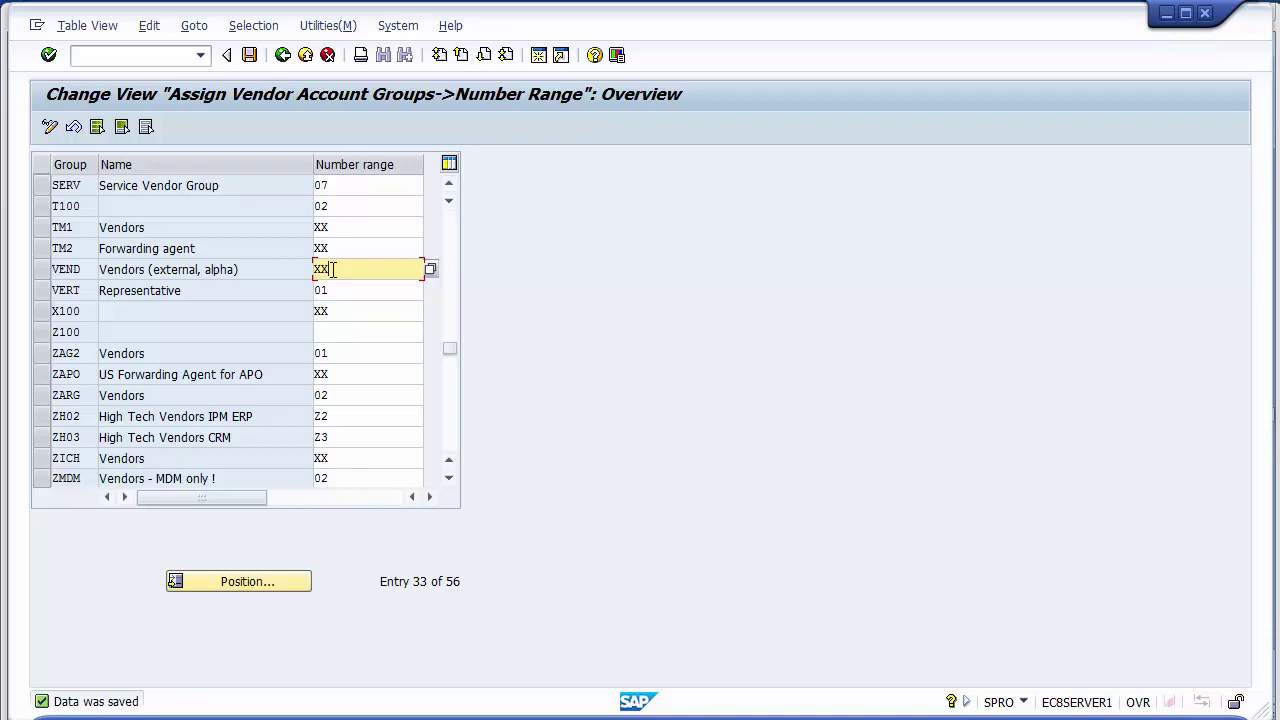
click(282, 56)
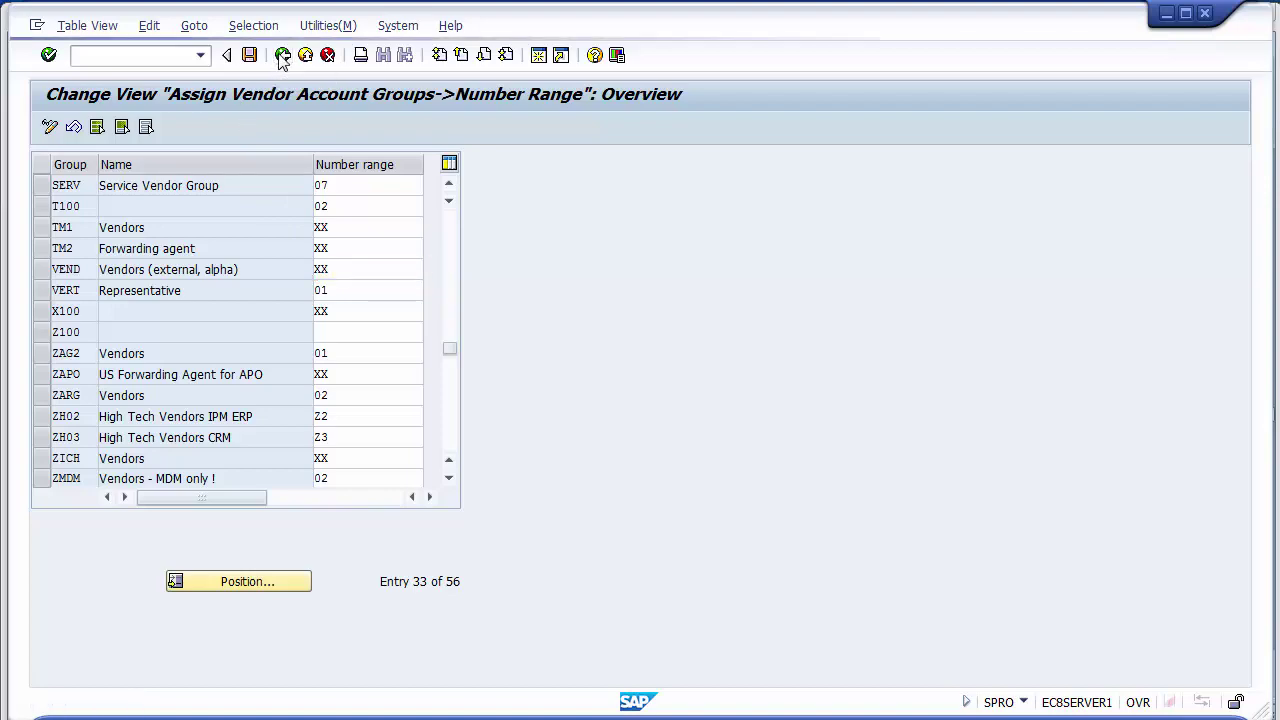
Switch to the PowerPoint presentation, view the Define Vendor Tolerance Group slide, and return to the Display IMG structure in SAP
key(alt+Tab)
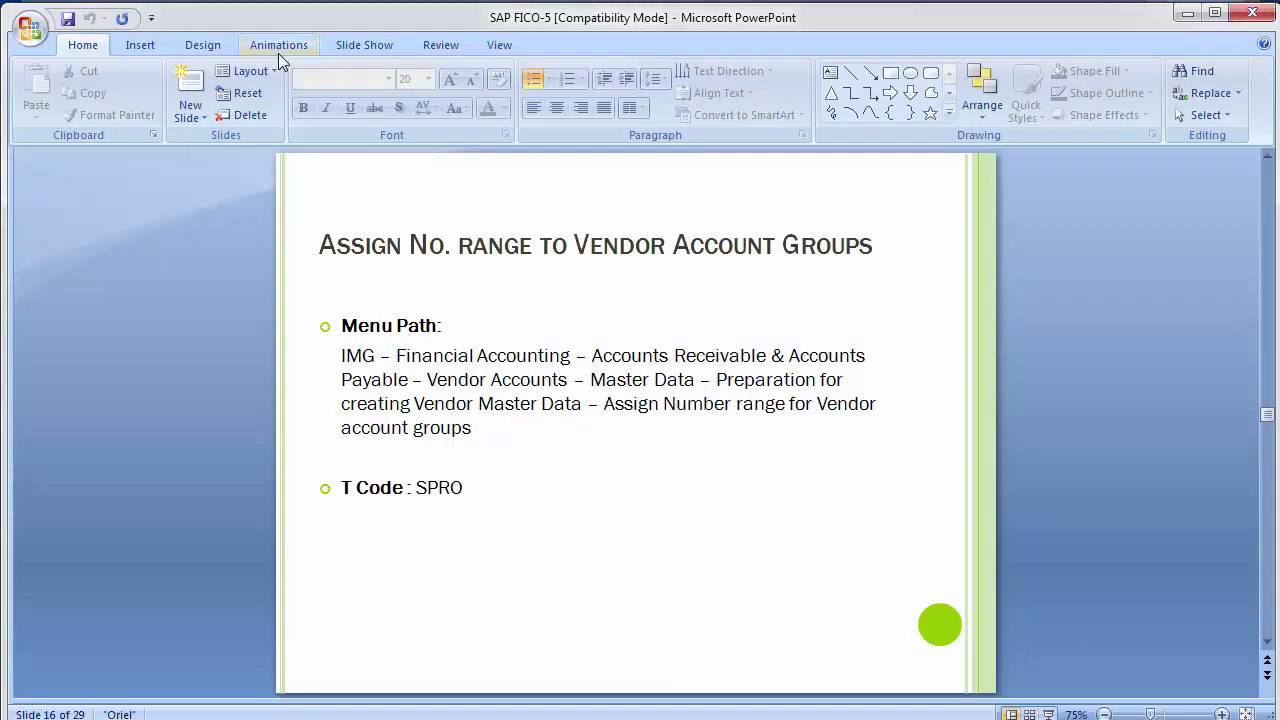
scroll(368, 390, down, 1)
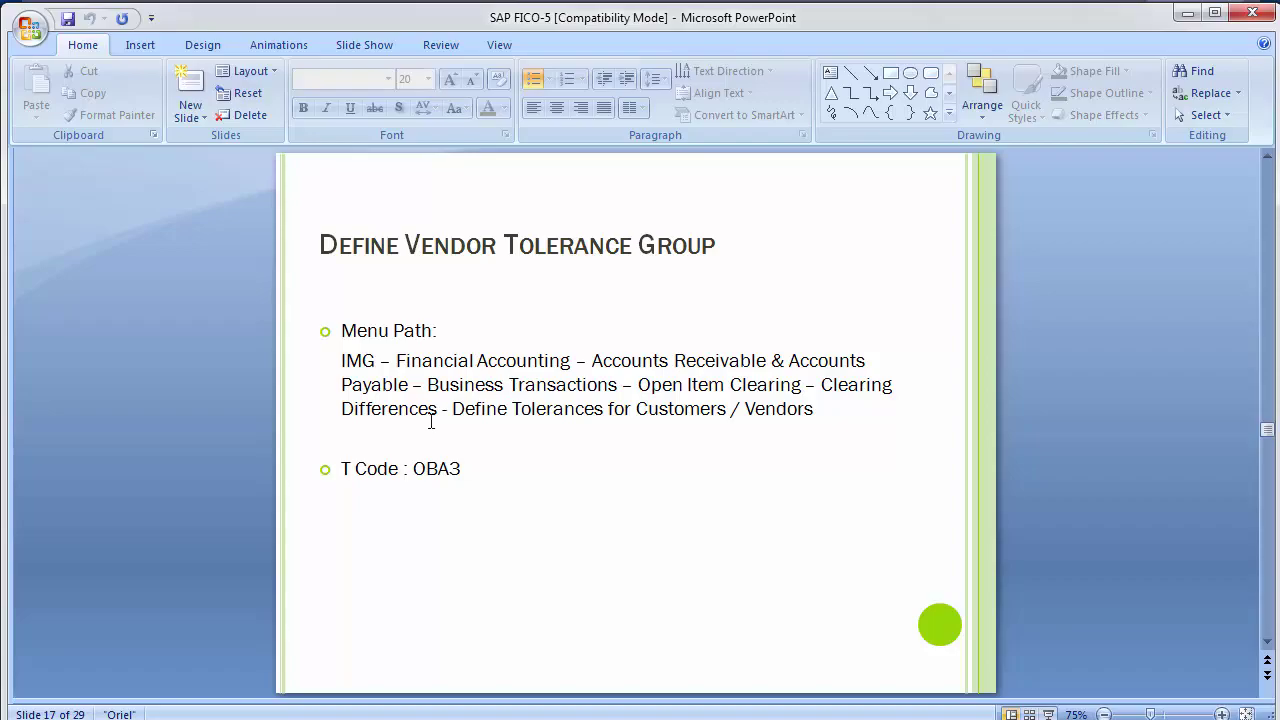
key(alt+Tab)
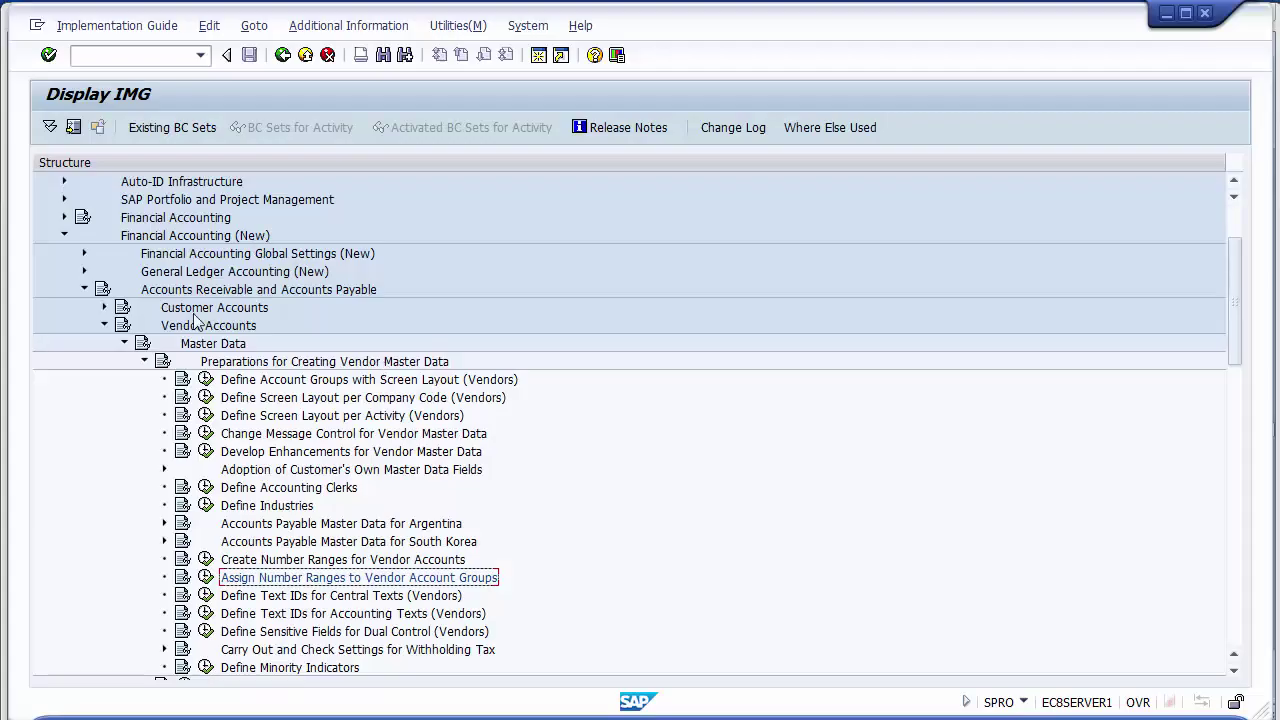
Collapse Preparations for Creating Vendor Master Data and Master Data under Vendor Accounts, checking the menu path on the PowerPoint slide
click(144, 362)
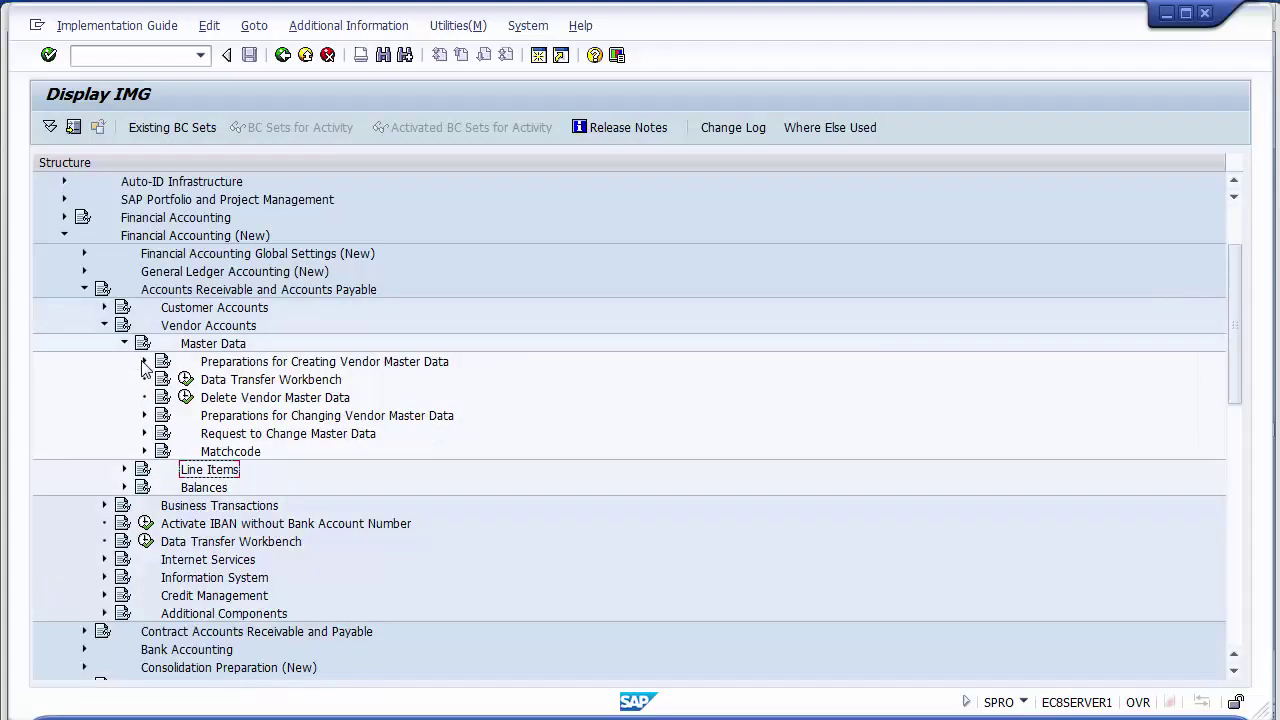
key(alt+Tab)
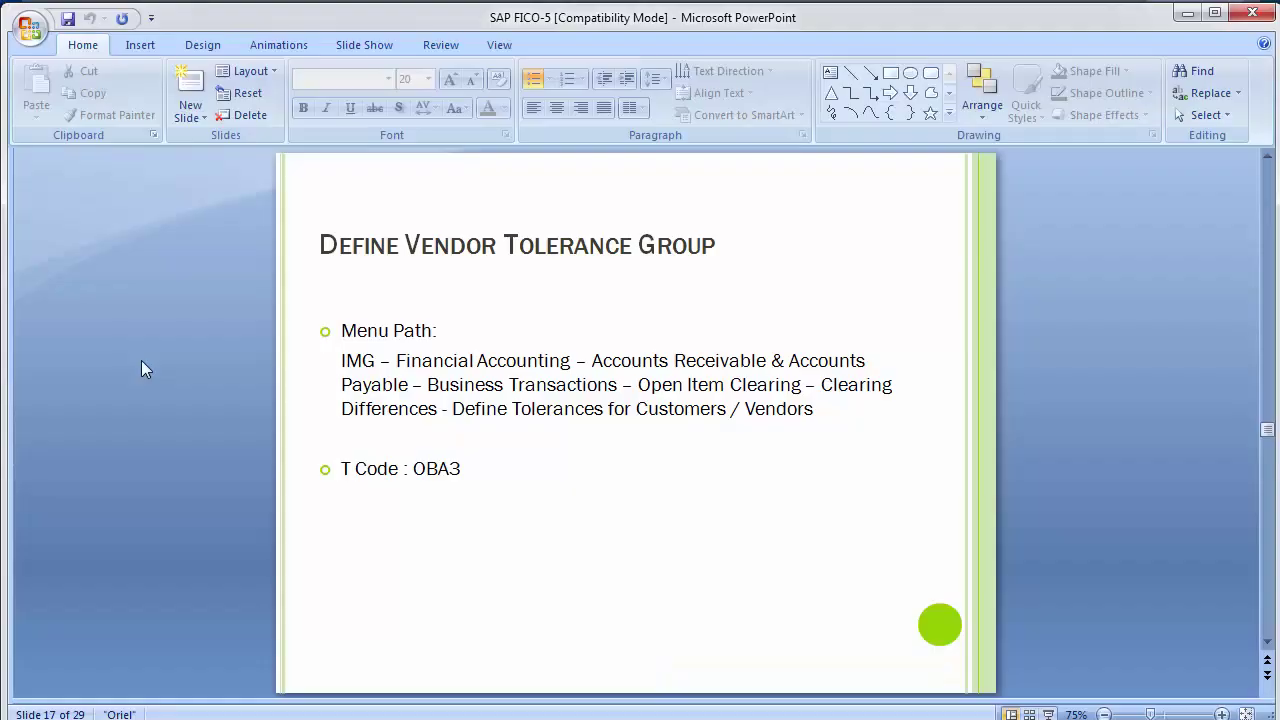
key(alt+Tab)
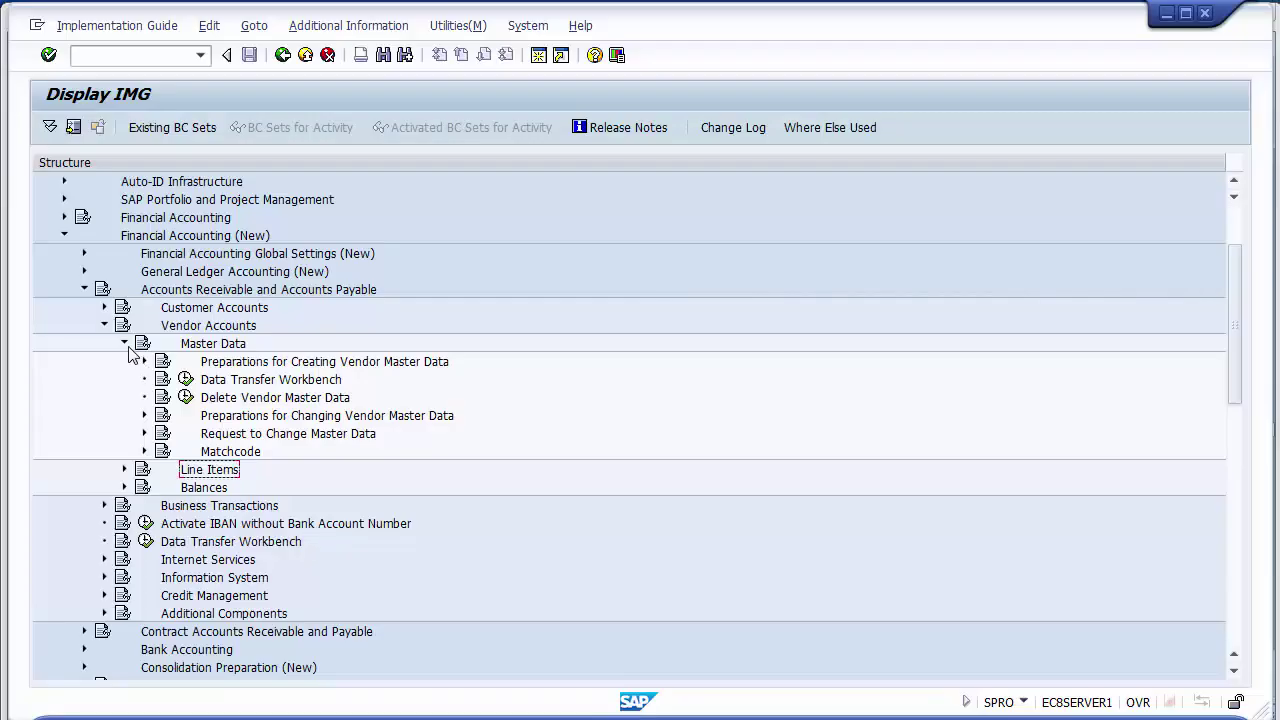
click(125, 344)
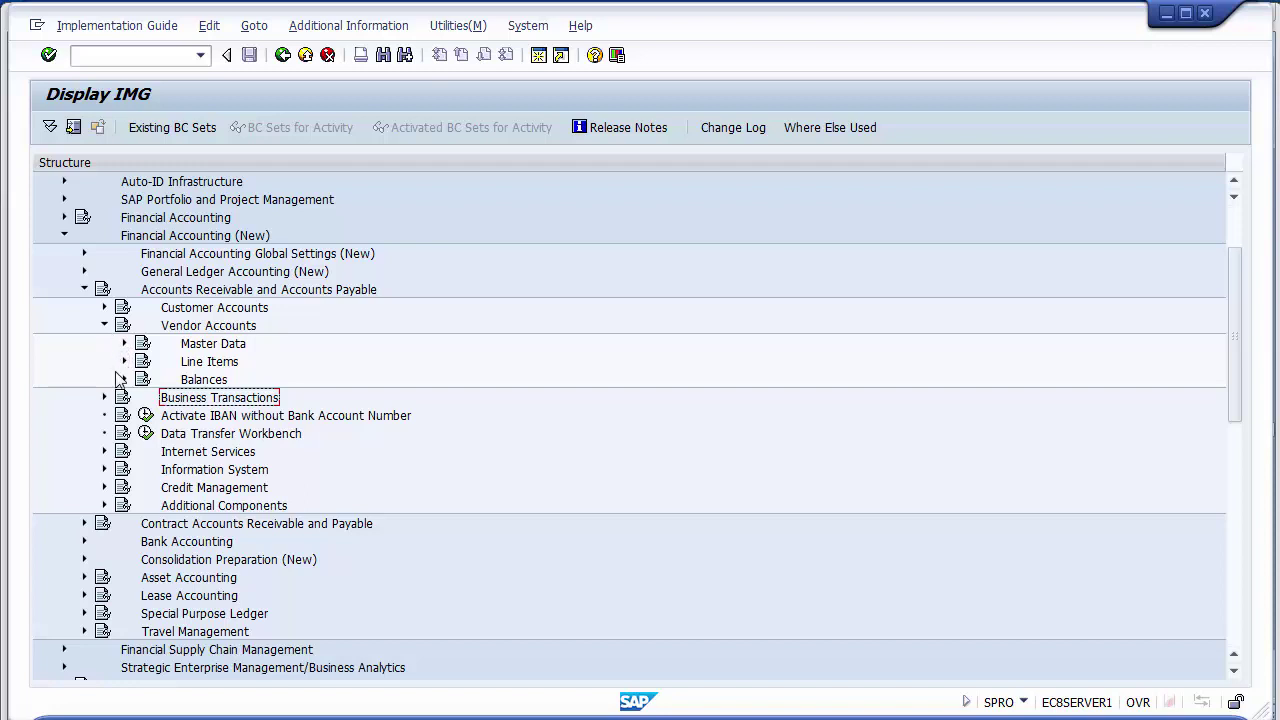
click(105, 326)
click(105, 326)
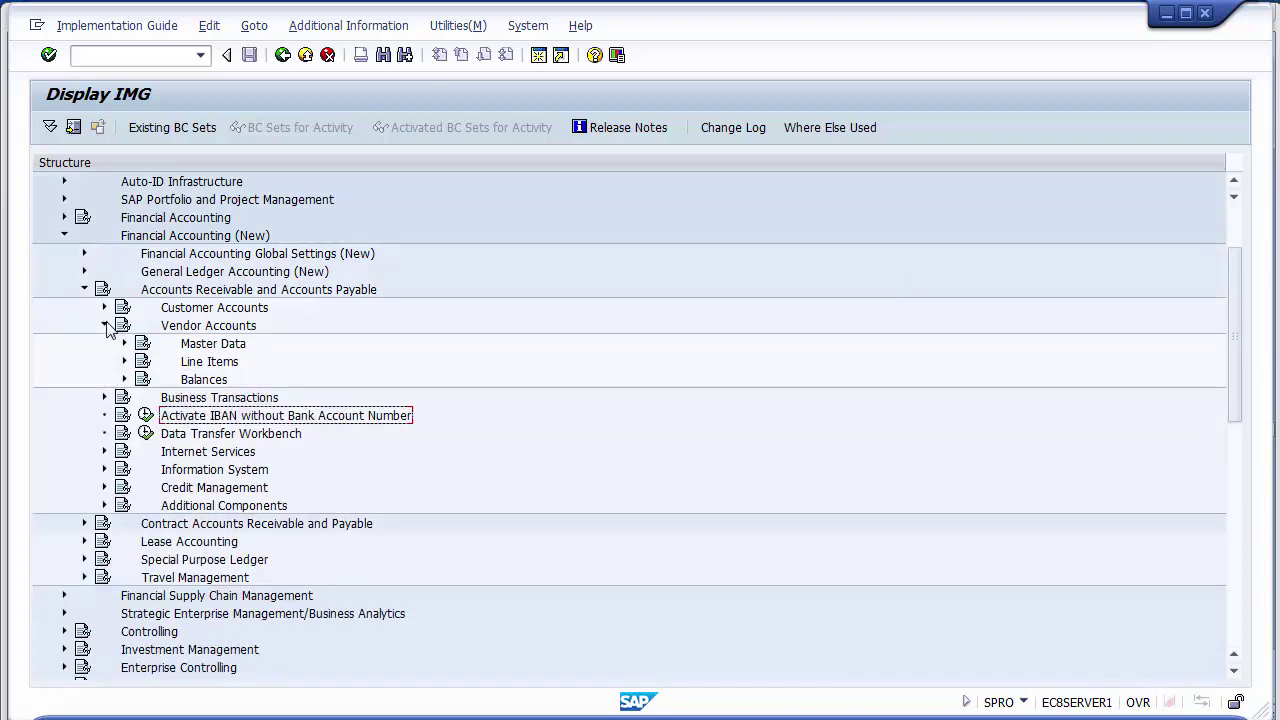
Follow the slide's menu path through Business Transactions, Open Item Clearing and Clearing Differences, and select Define Tolerances for Customers/Vendors
click(104, 398)
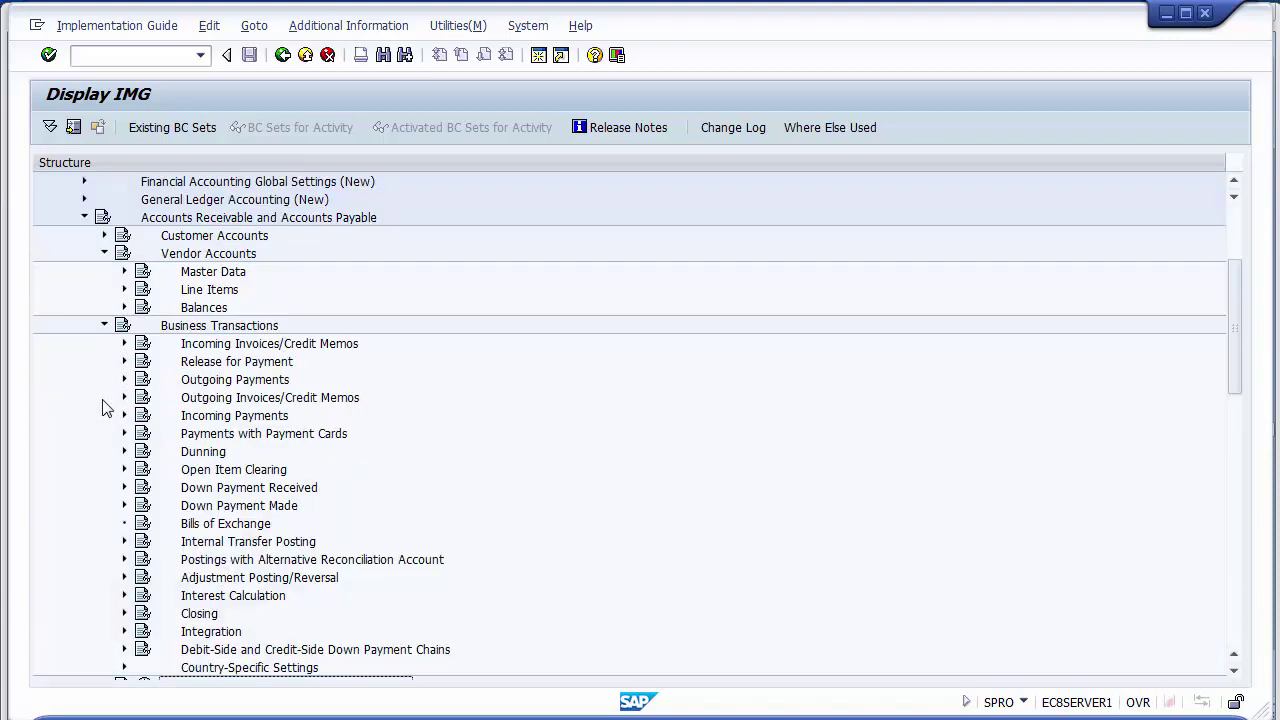
key(alt+Tab)
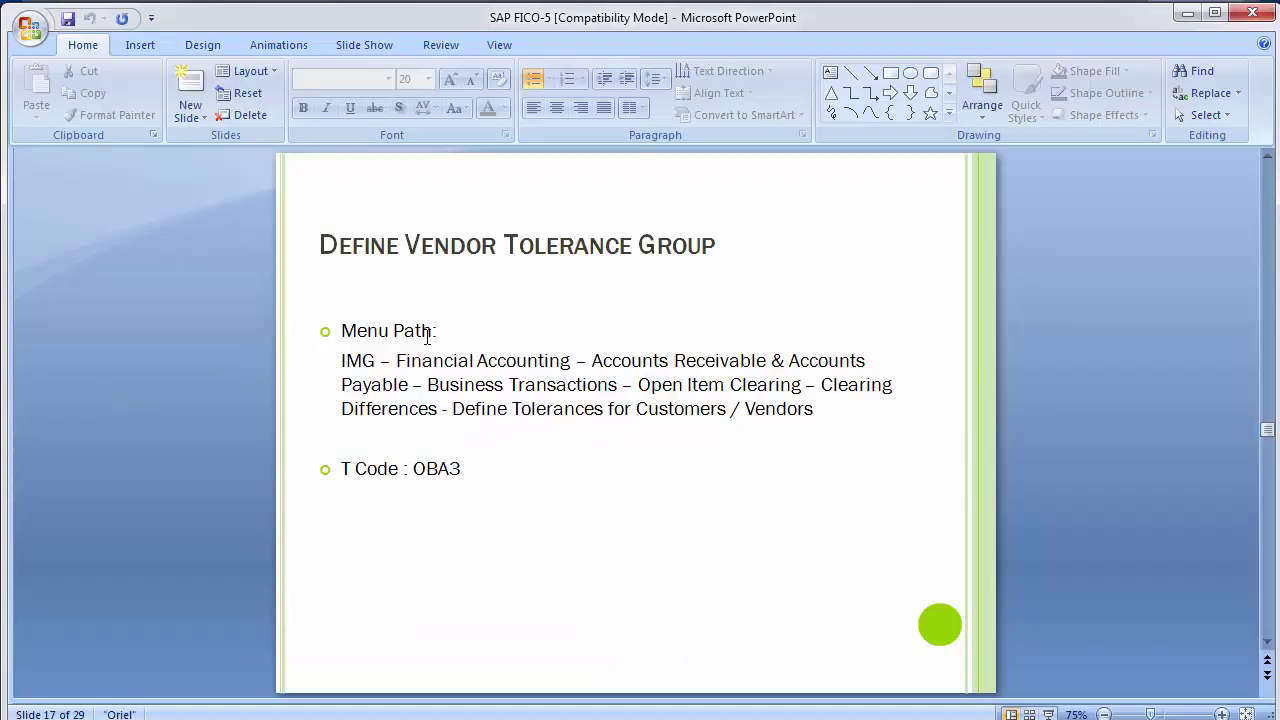
key(alt+Tab)
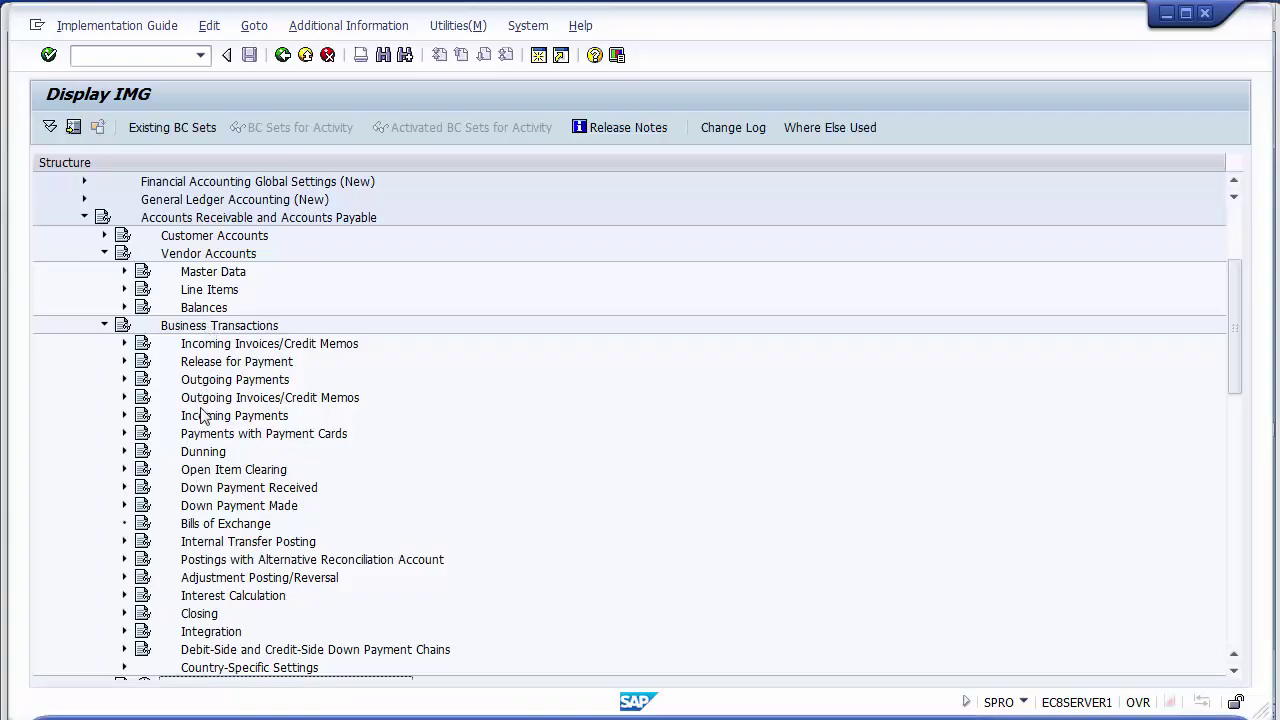
click(124, 469)
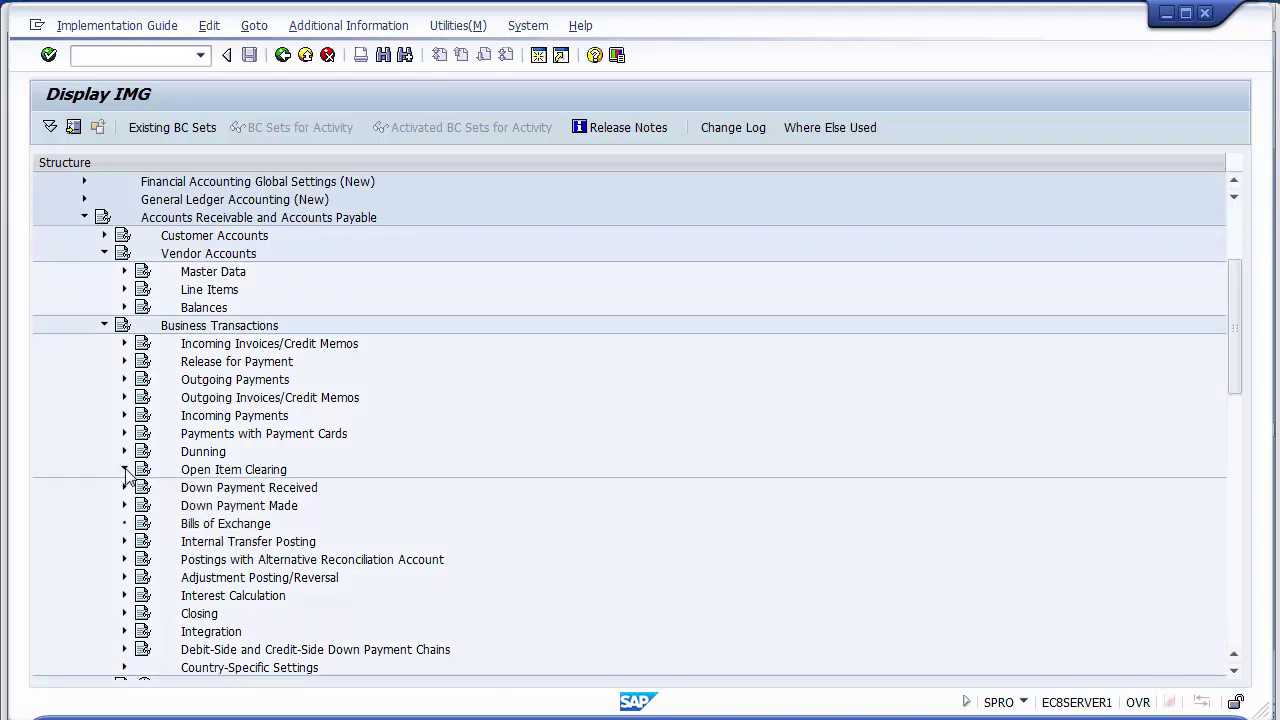
key(alt+Tab)
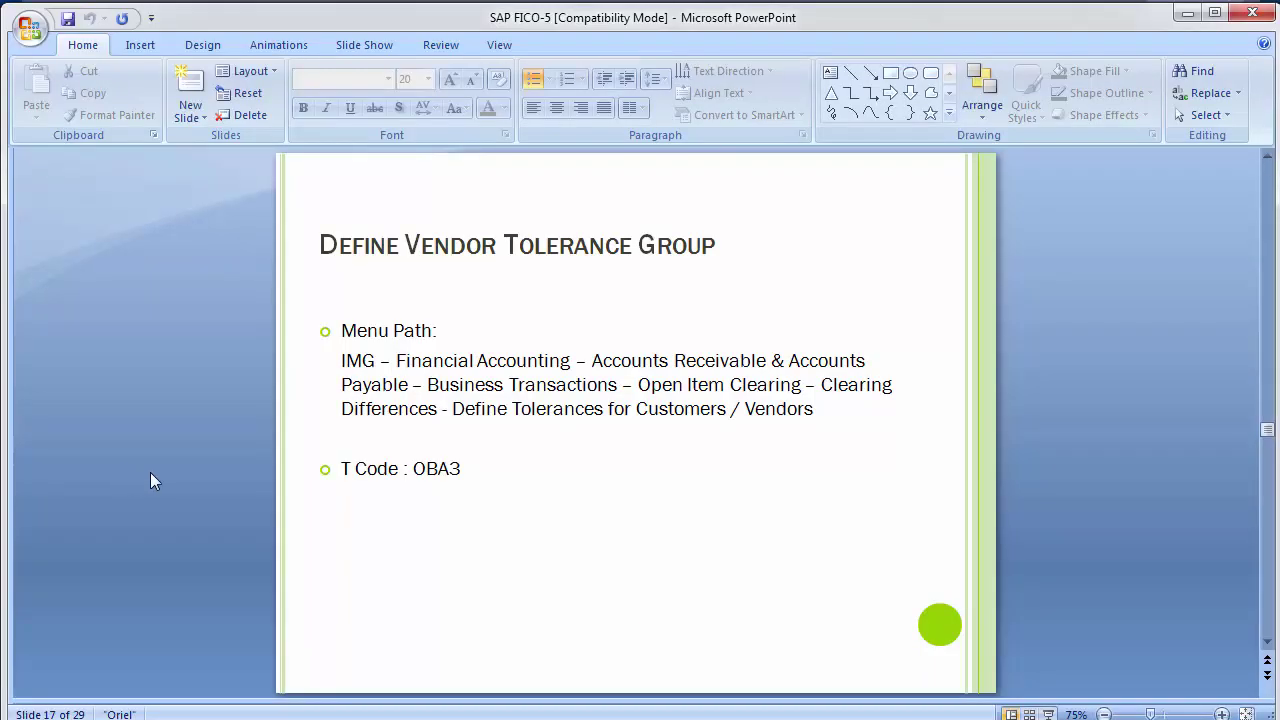
key(alt+Tab)
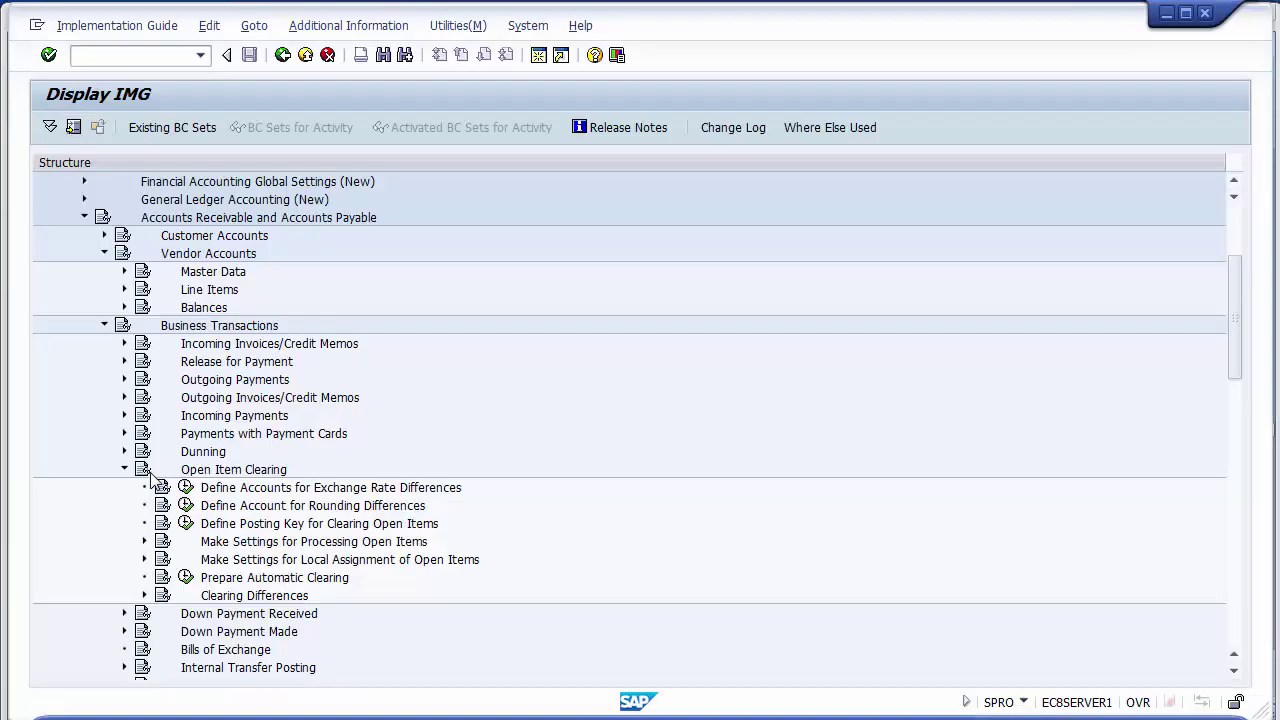
click(144, 595)
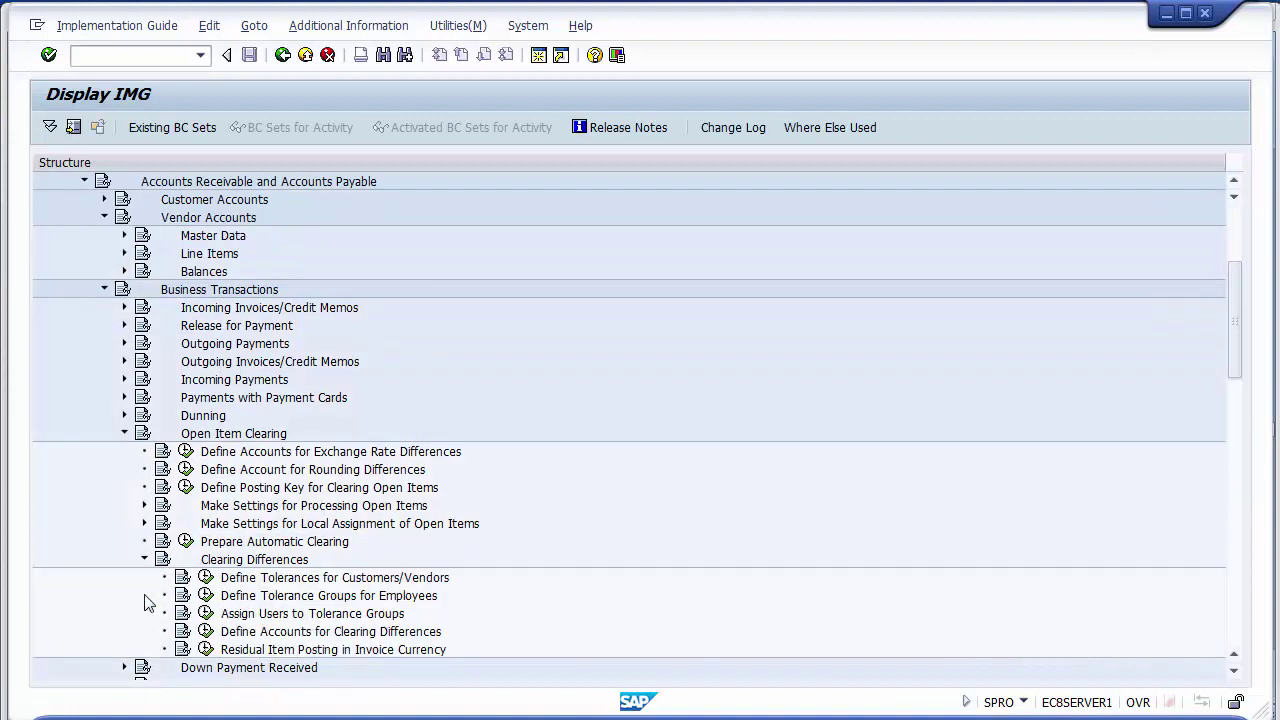
click(375, 580)
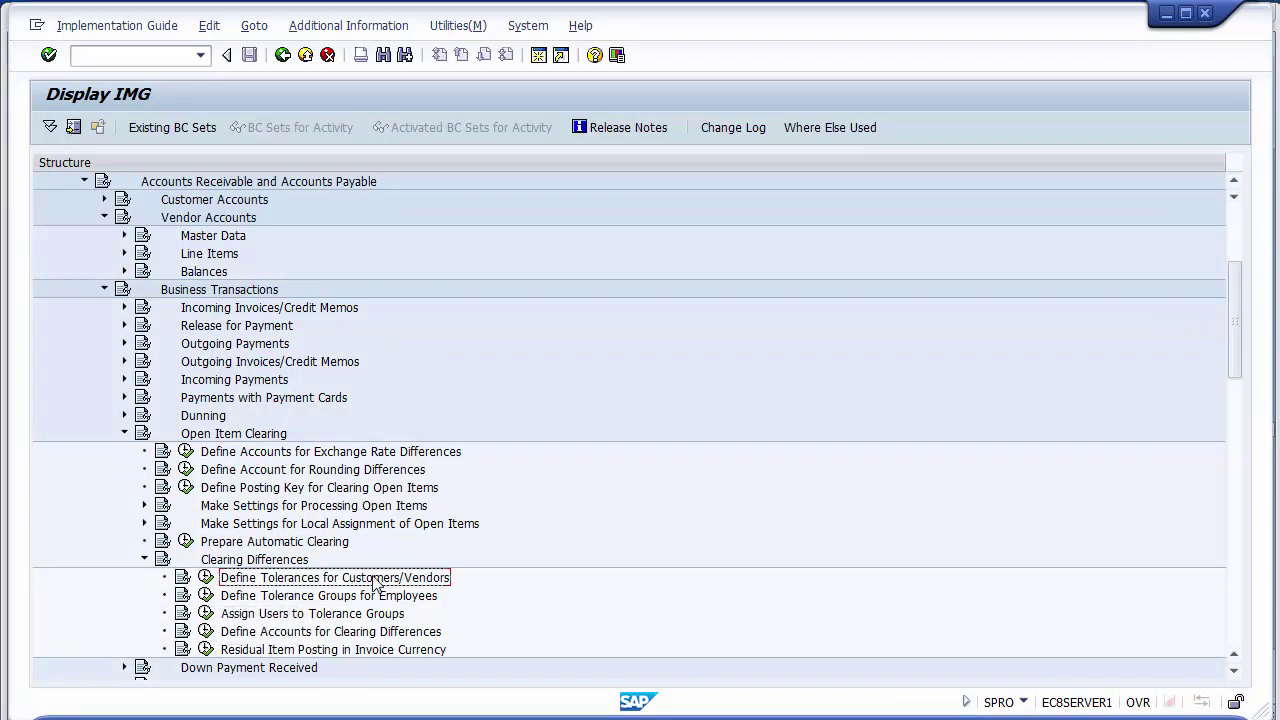
Compare the selected IMG activity with the PowerPoint slide, highlight transaction code OBA3 there, and return to SAP
key(alt+Tab)
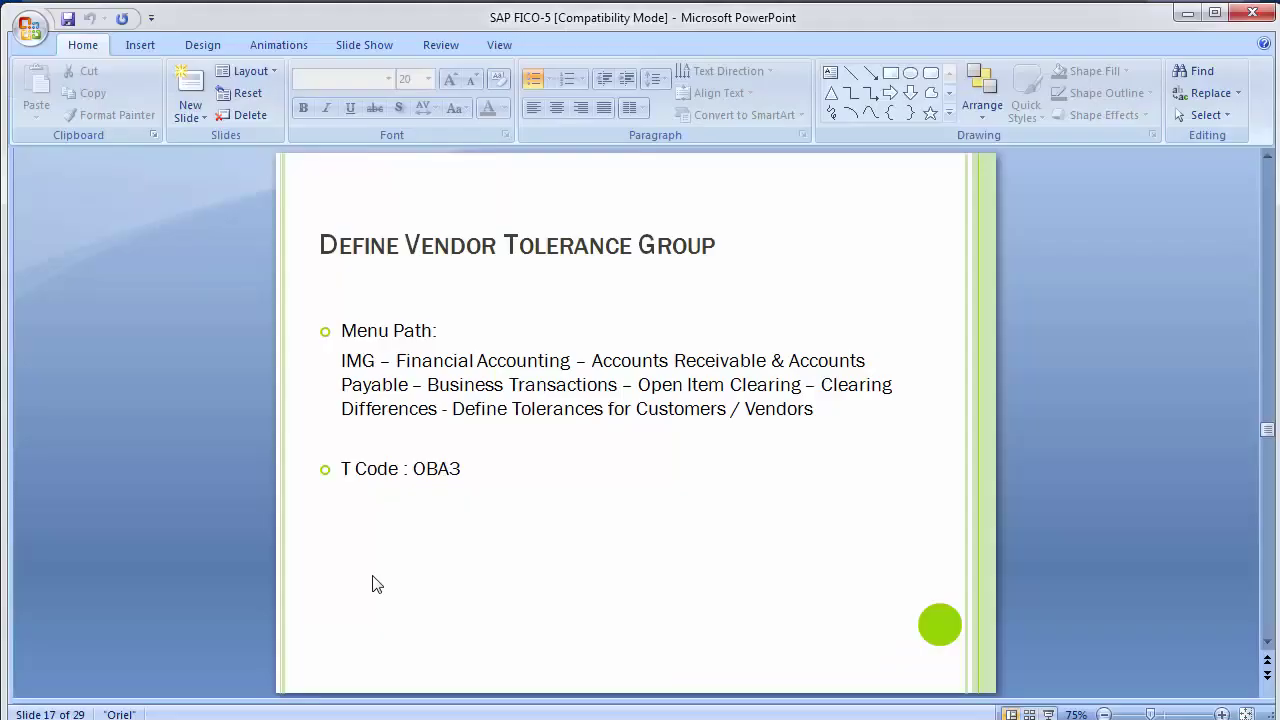
key(alt+Tab)
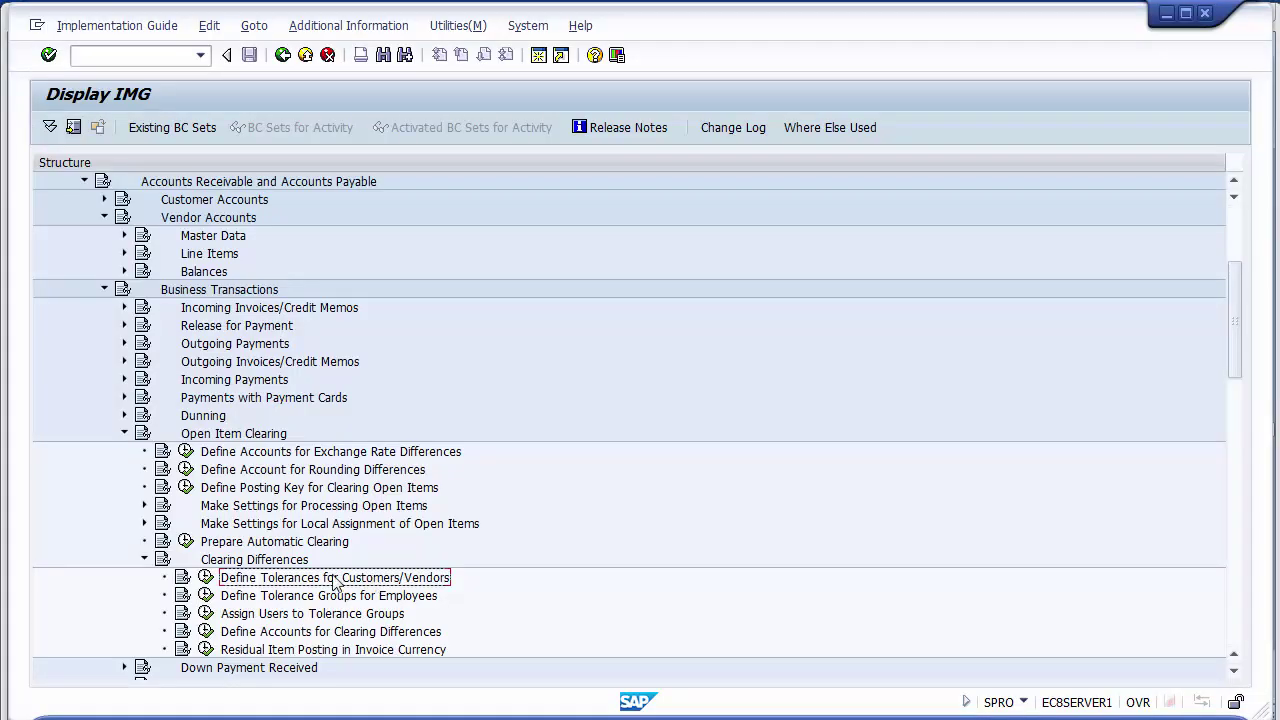
key(alt+Tab)
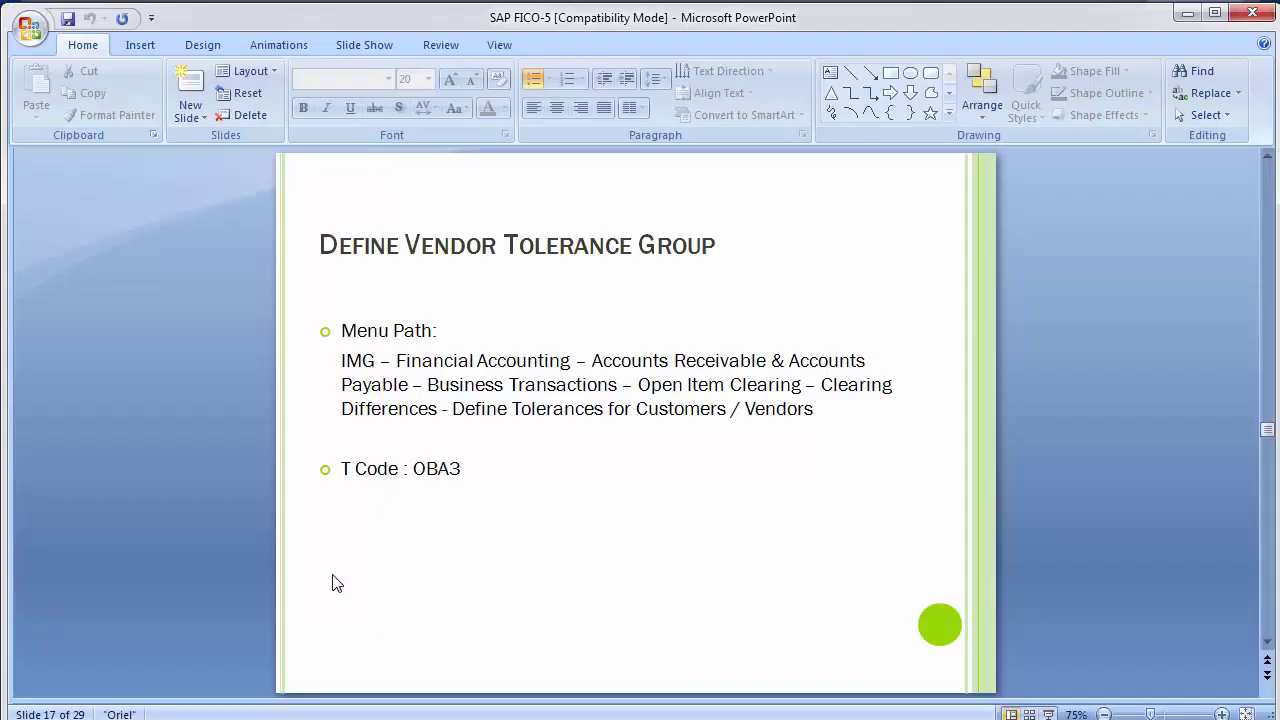
drag(476, 474, 414, 467)
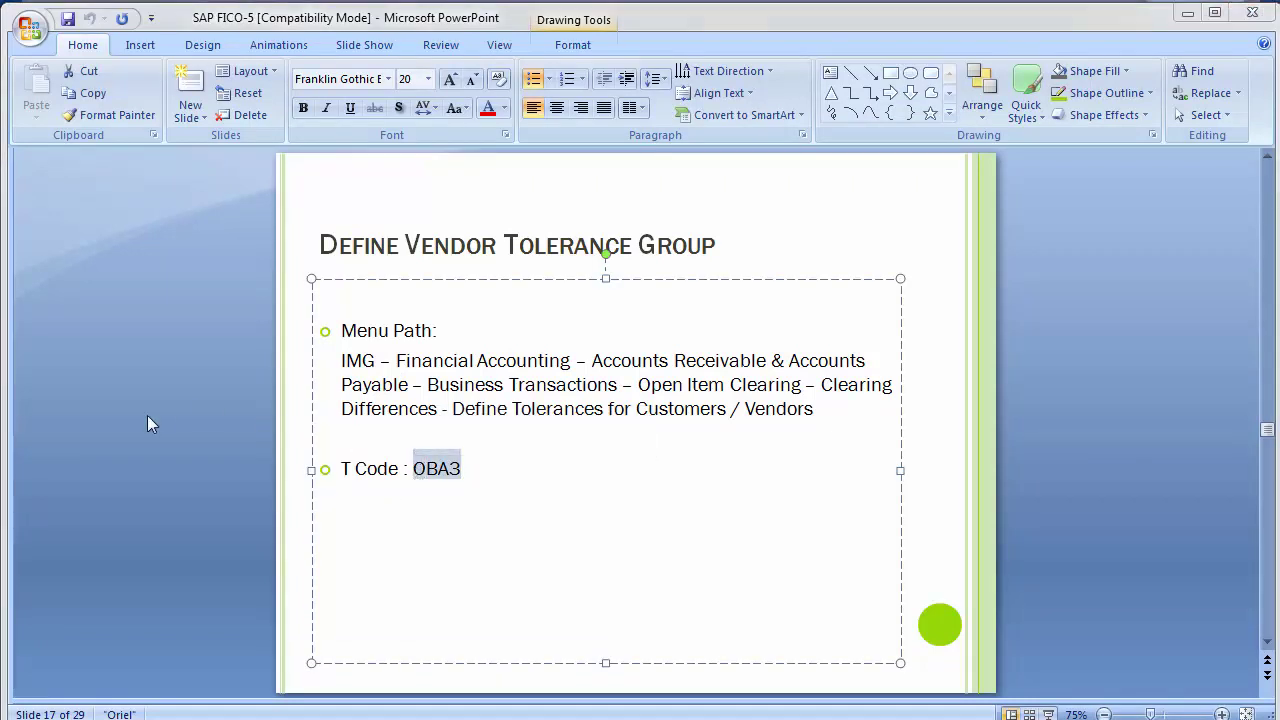
key(alt+Tab)
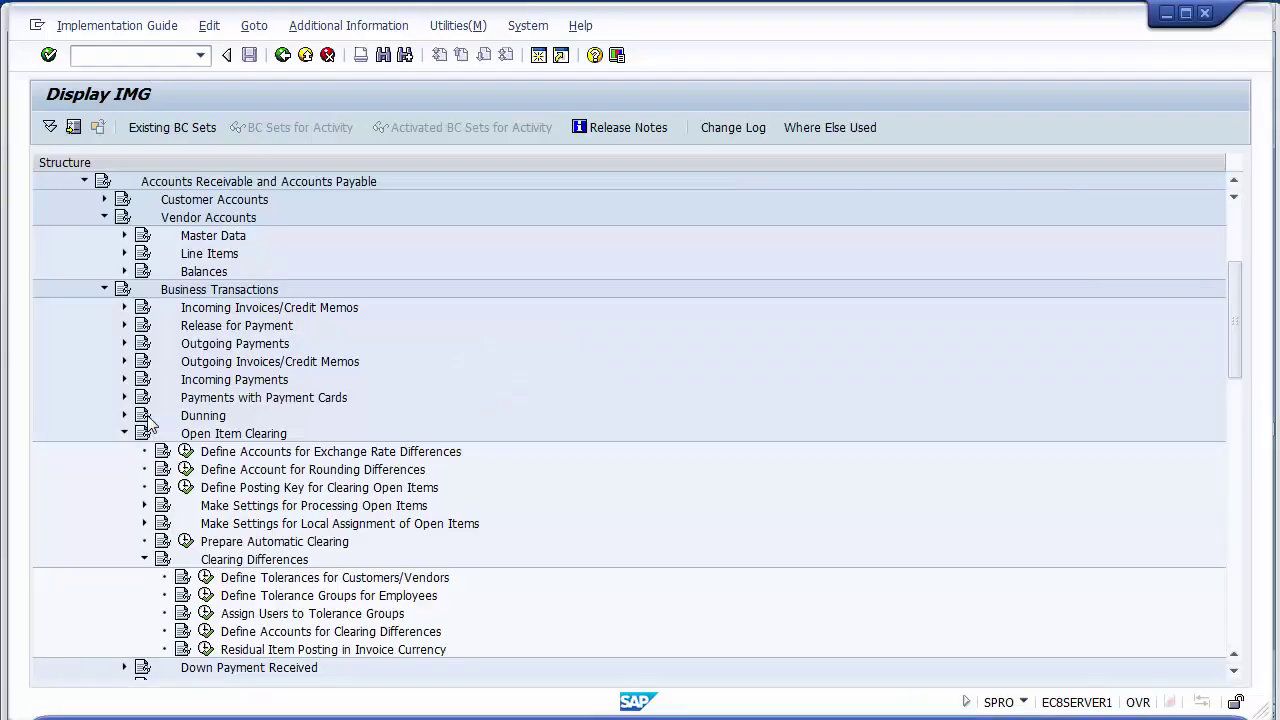
Read the documentation for Define Tolerances for Customers/Vendors, close it, and open the activity
click(183, 580)
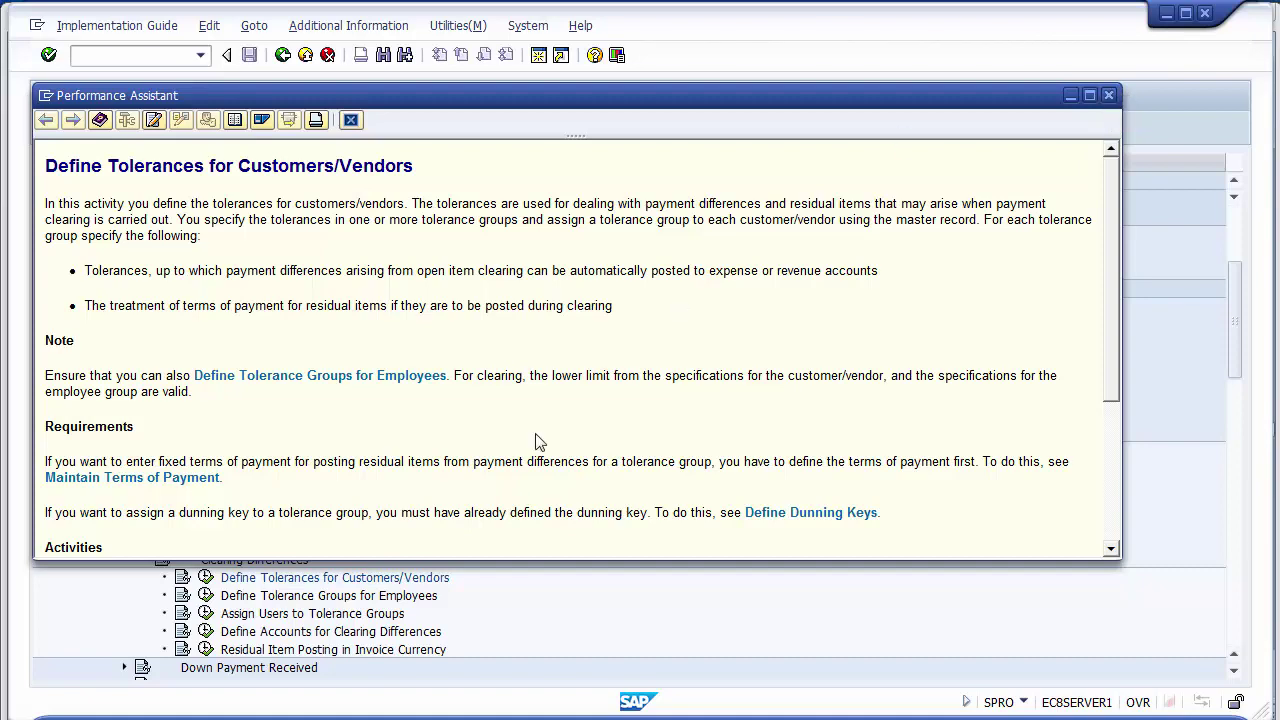
click(167, 600)
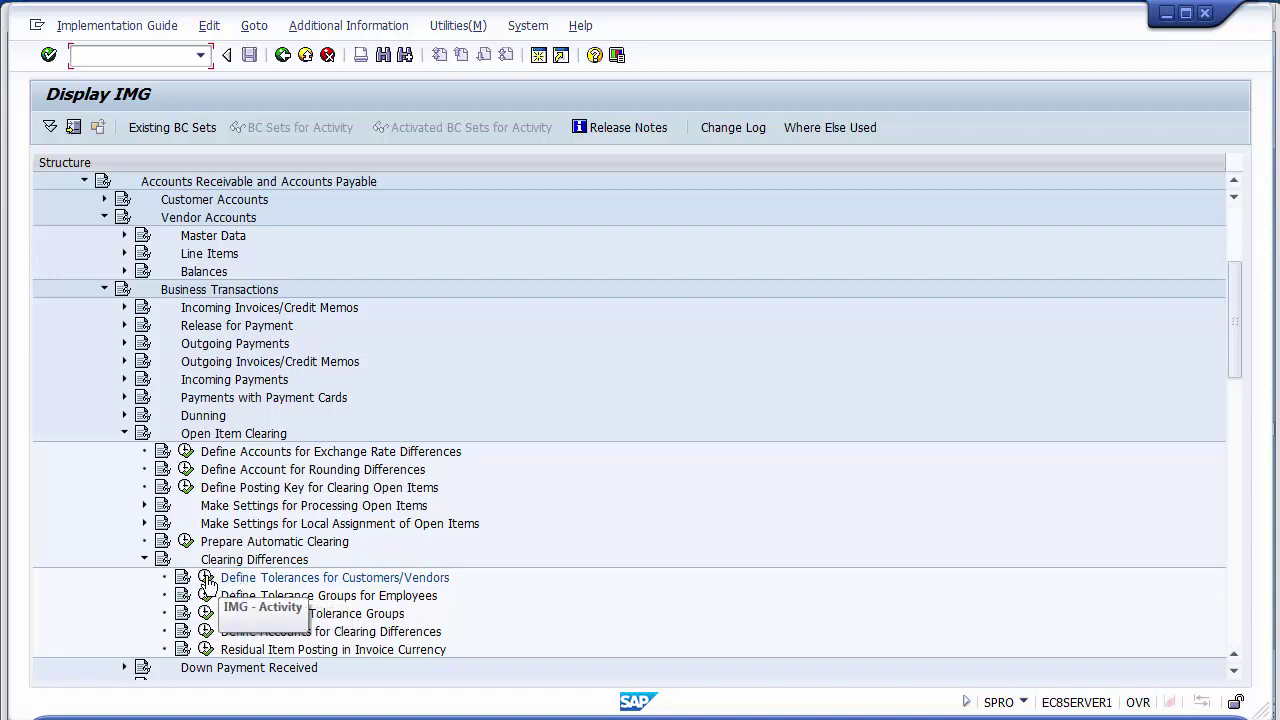
click(206, 579)
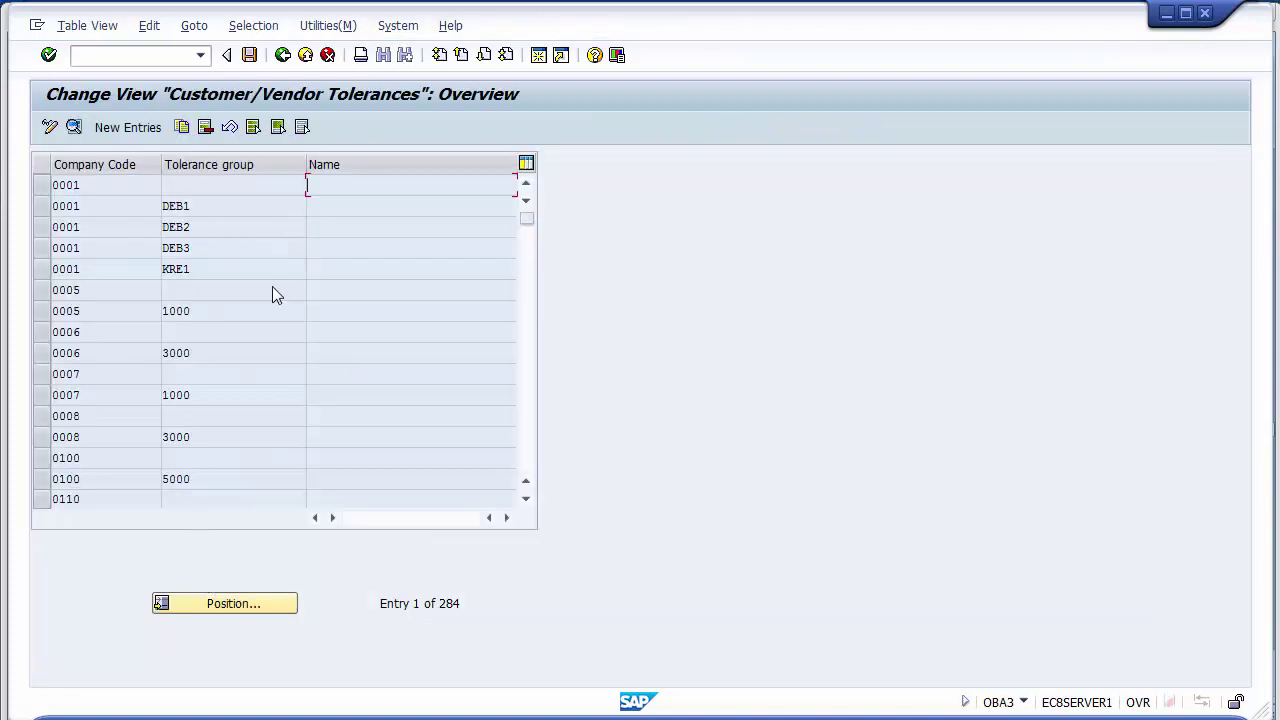
Start a new customer/vendor tolerance entry for company code 1200, leaving the tolerance group blank
click(112, 130)
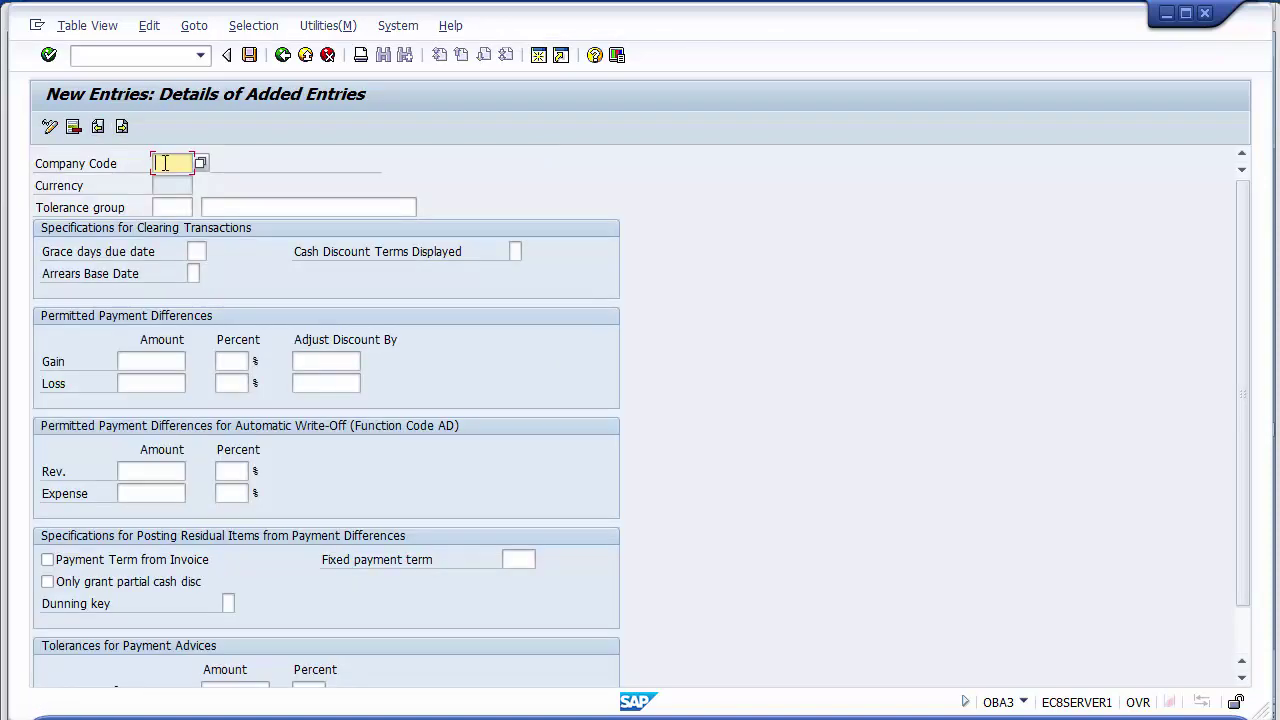
text(10000)
key(BackSpace)
click(171, 207)
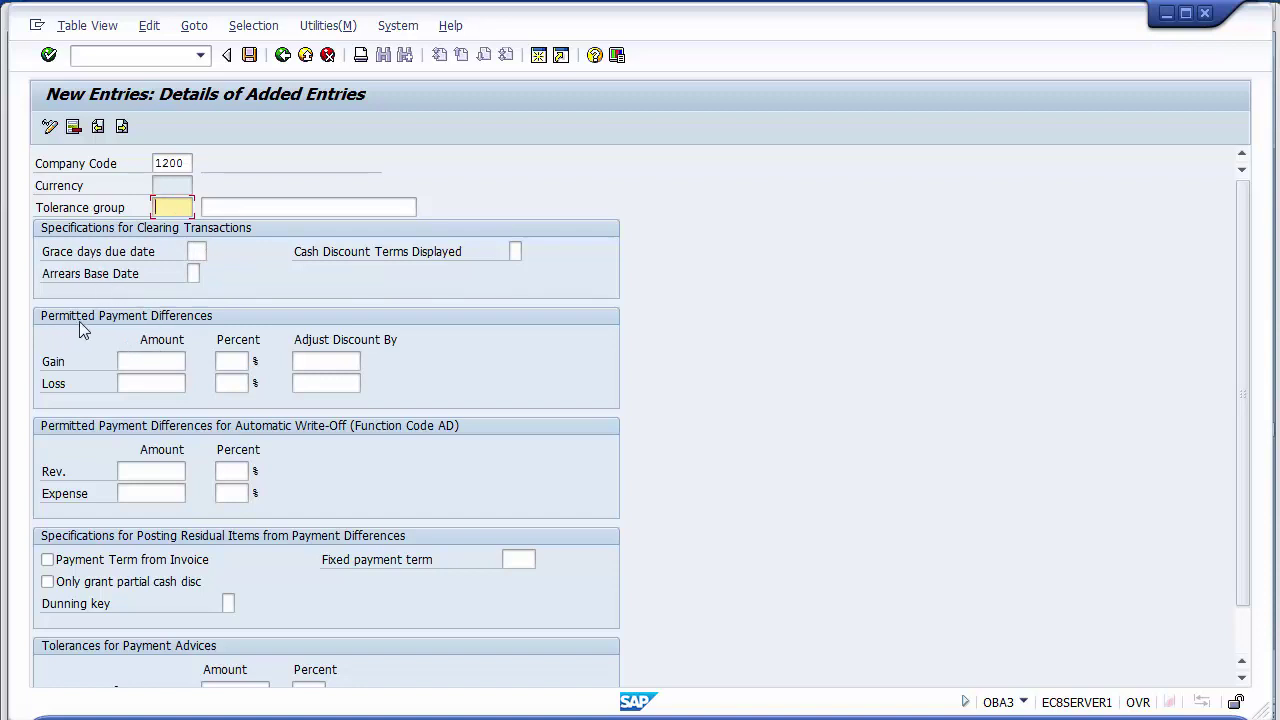
Set the permitted payment differences to an amount of 500 and 5 percent for both gain and loss
click(161, 361)
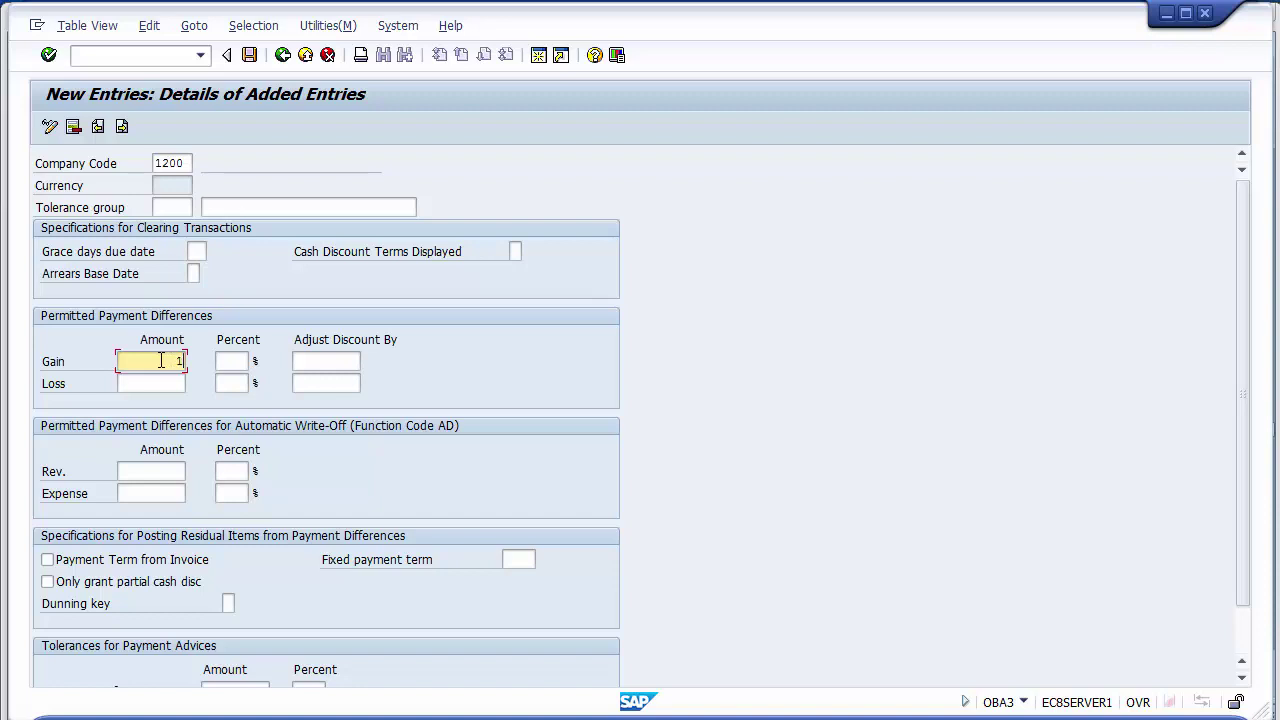
text(500)
click(164, 378)
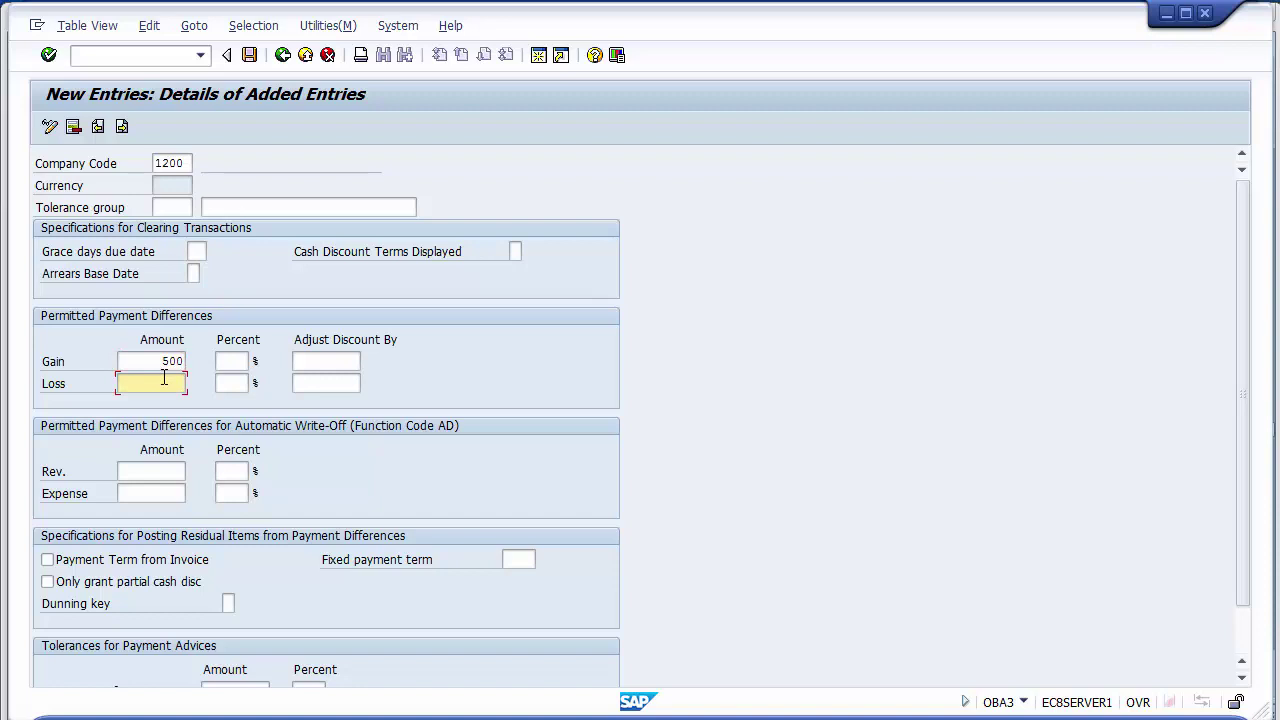
text(500)
click(220, 361)
text(5)
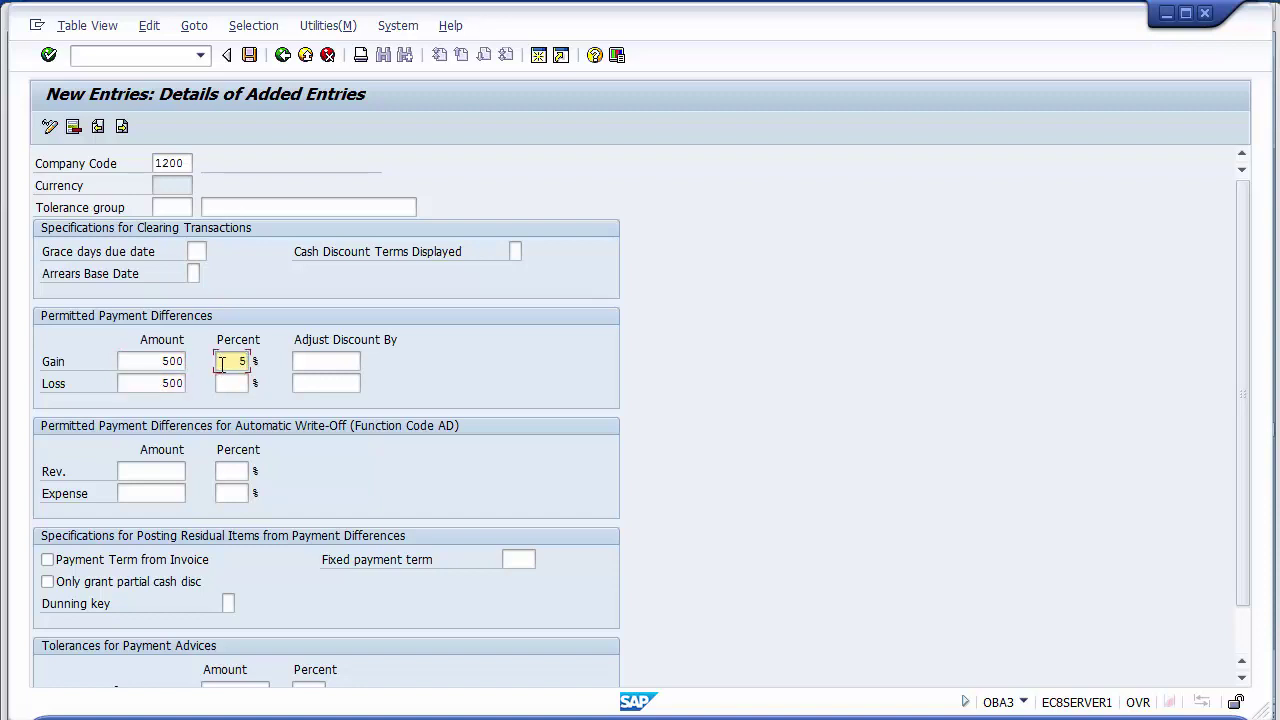
click(229, 380)
text(5)
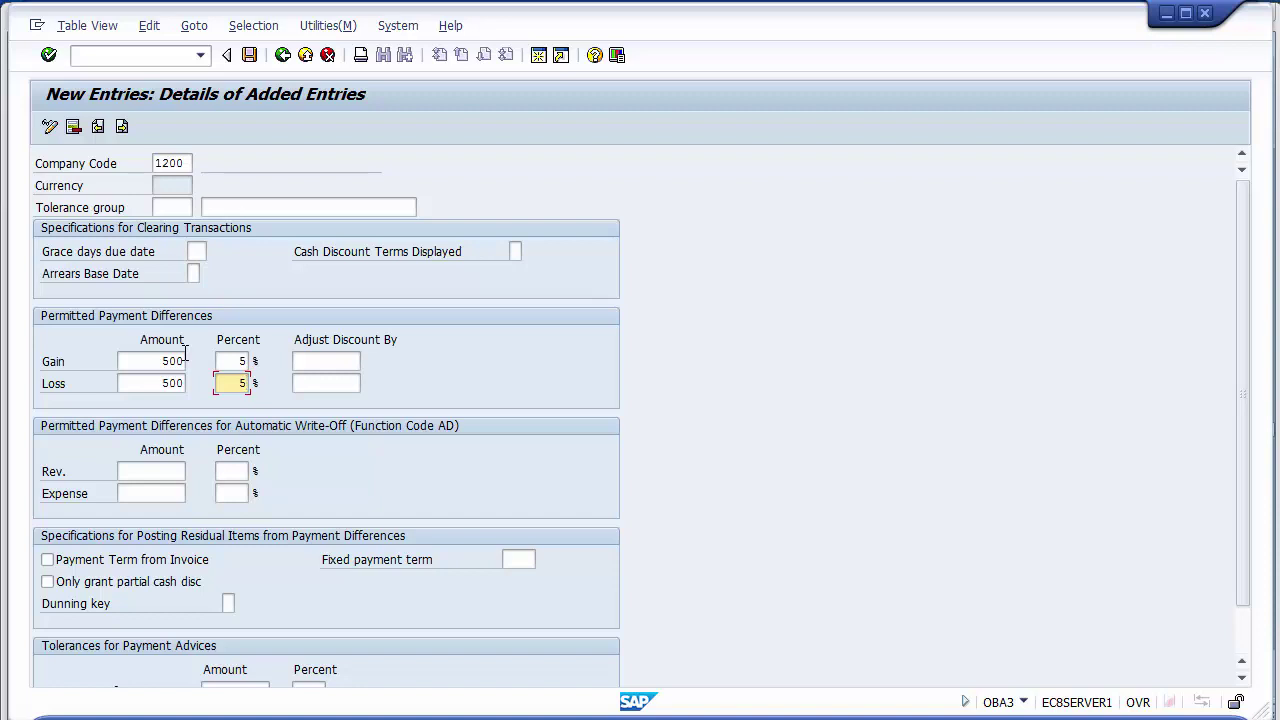
click(235, 362)
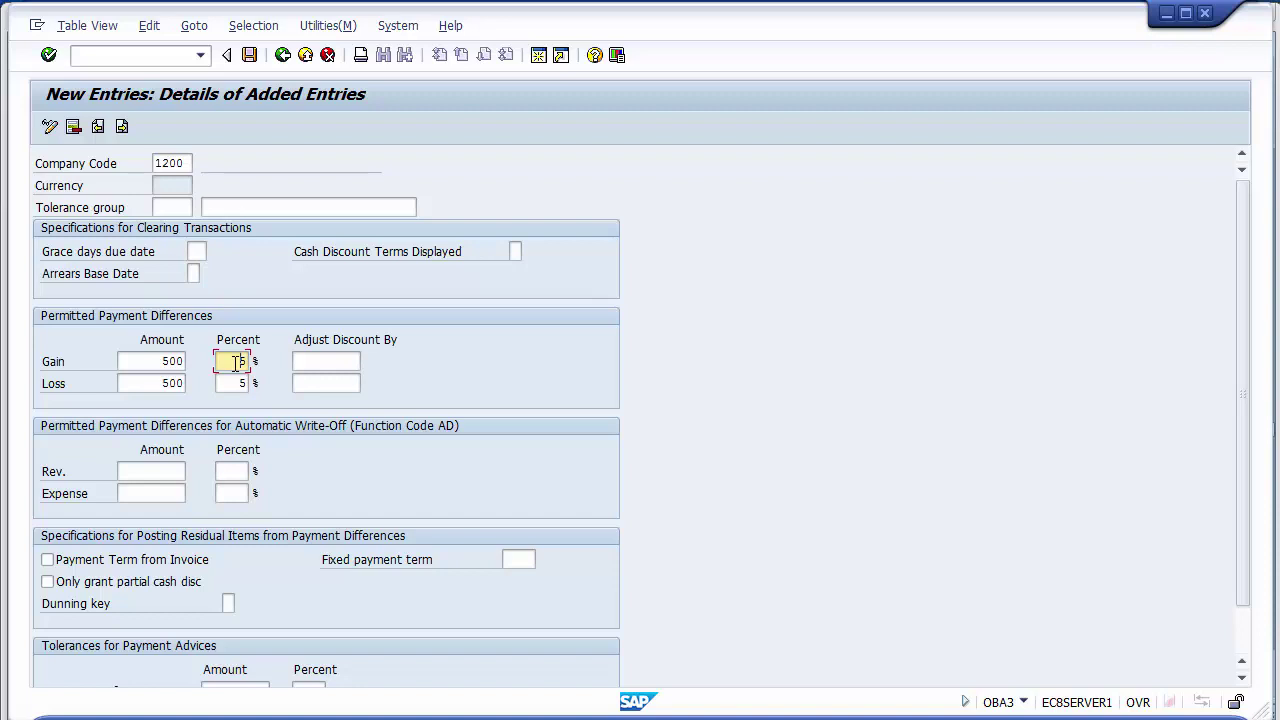
click(170, 361)
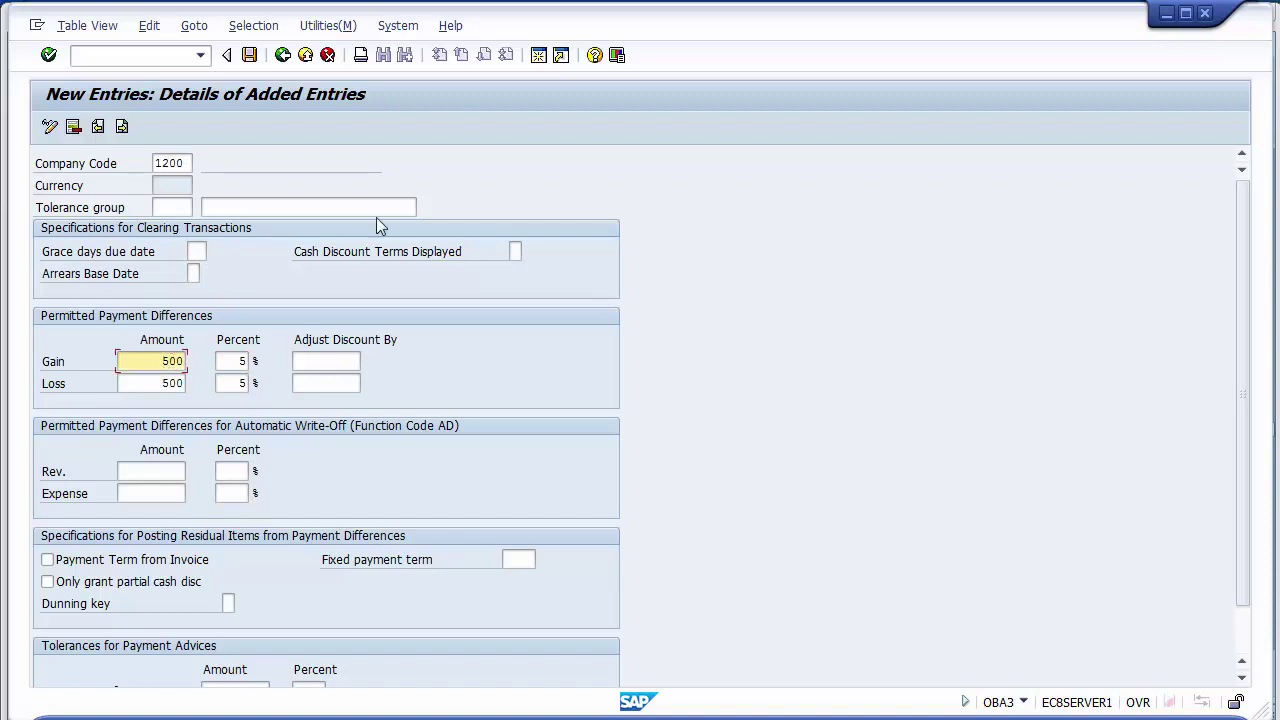
click(238, 362)
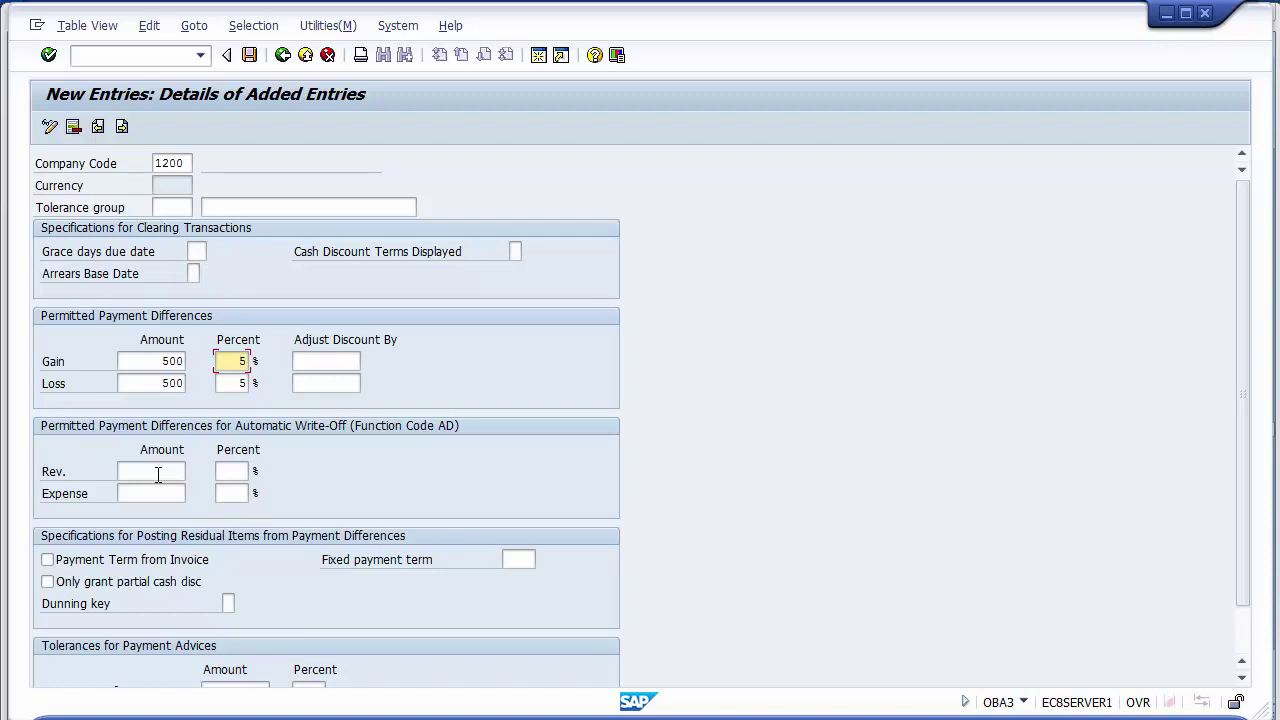
Set the automatic write-off amounts to 100 for revenue and expense, and save the entry in the FICO Configurations customizing request
click(158, 474)
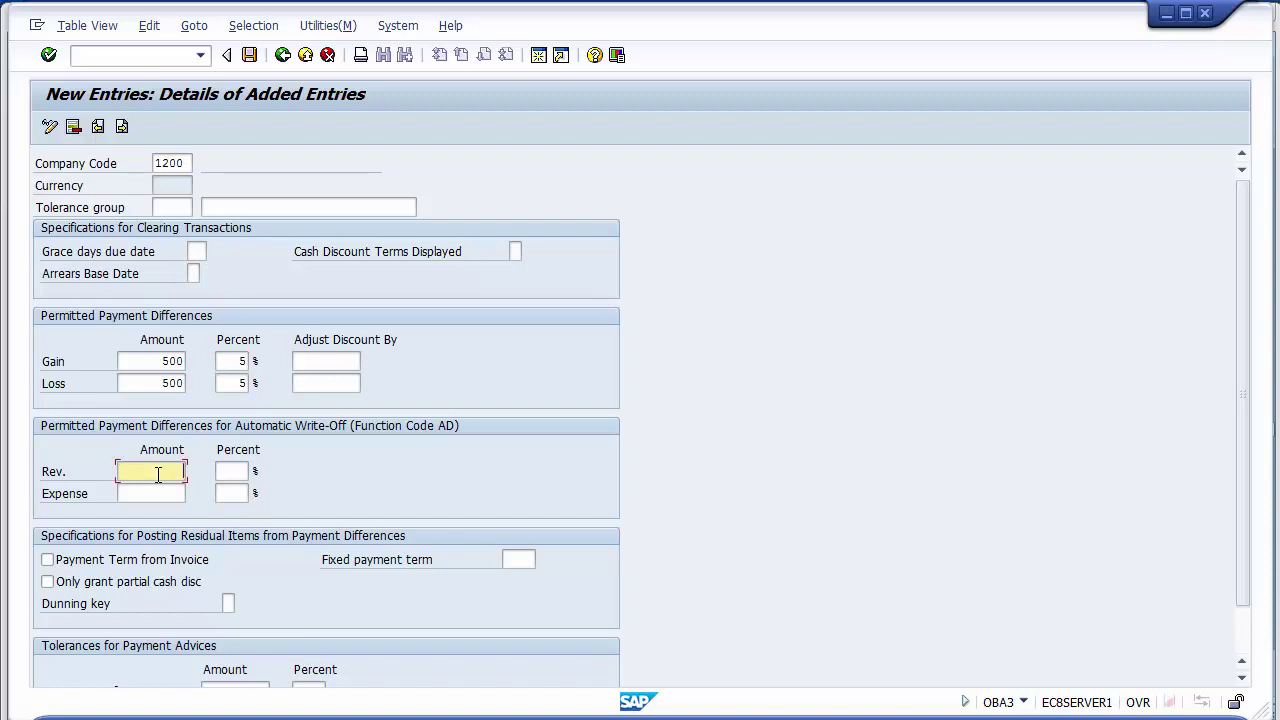
text(100)
click(160, 490)
text(100)
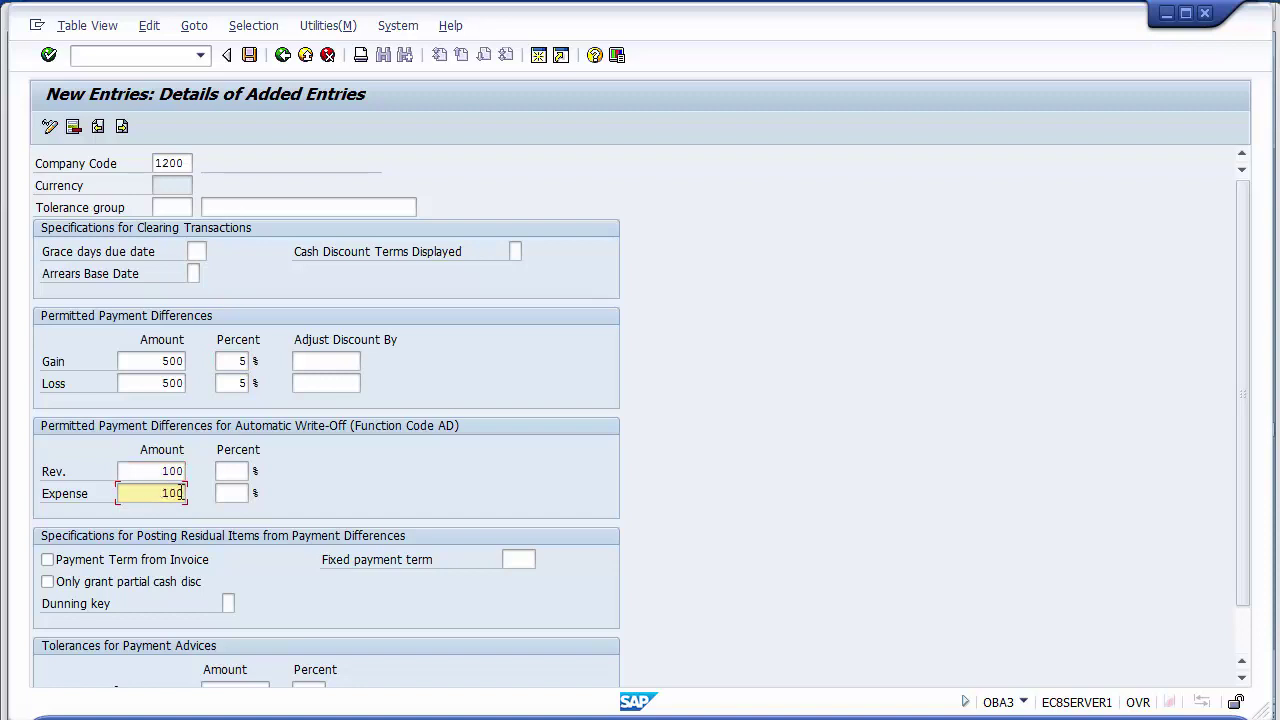
click(228, 474)
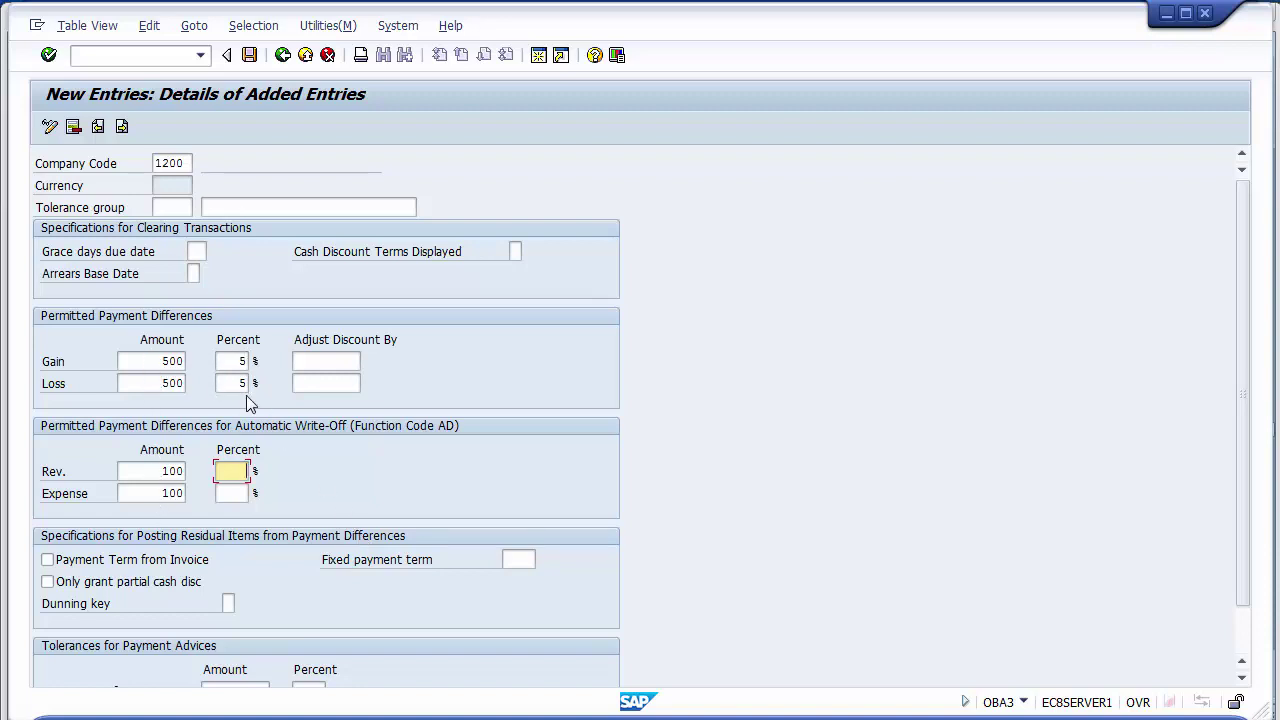
click(248, 60)
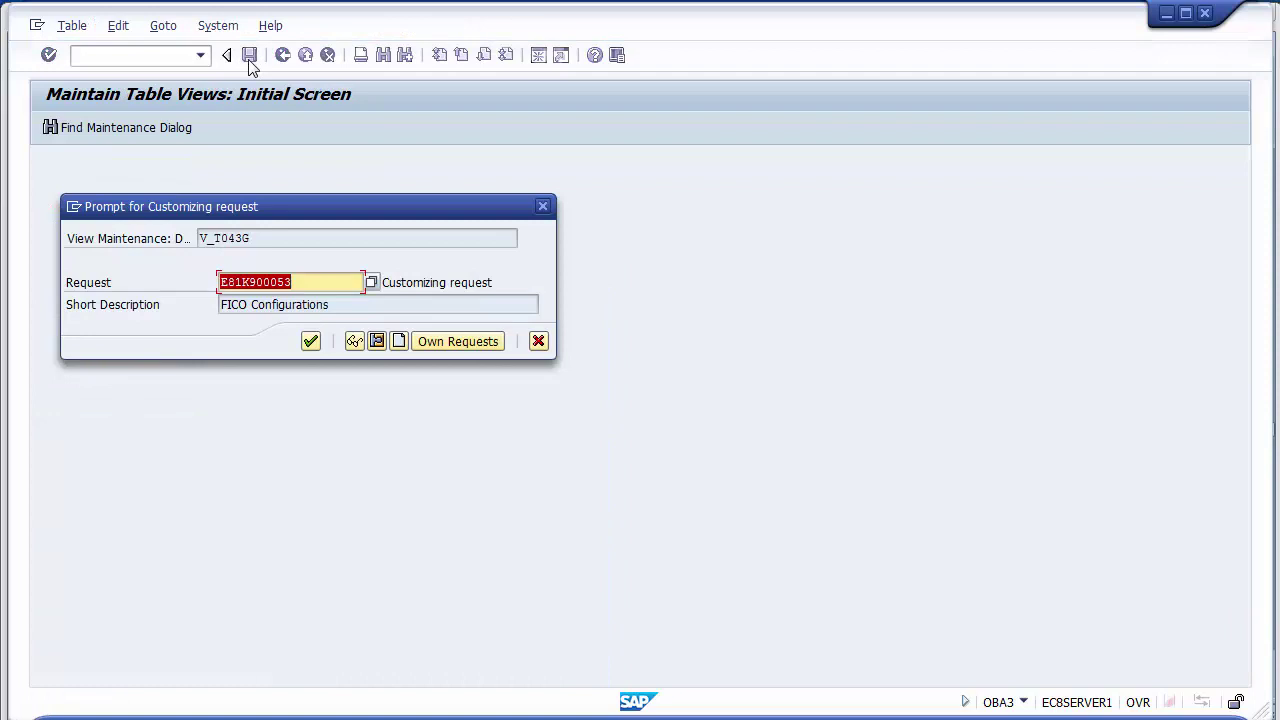
click(310, 342)
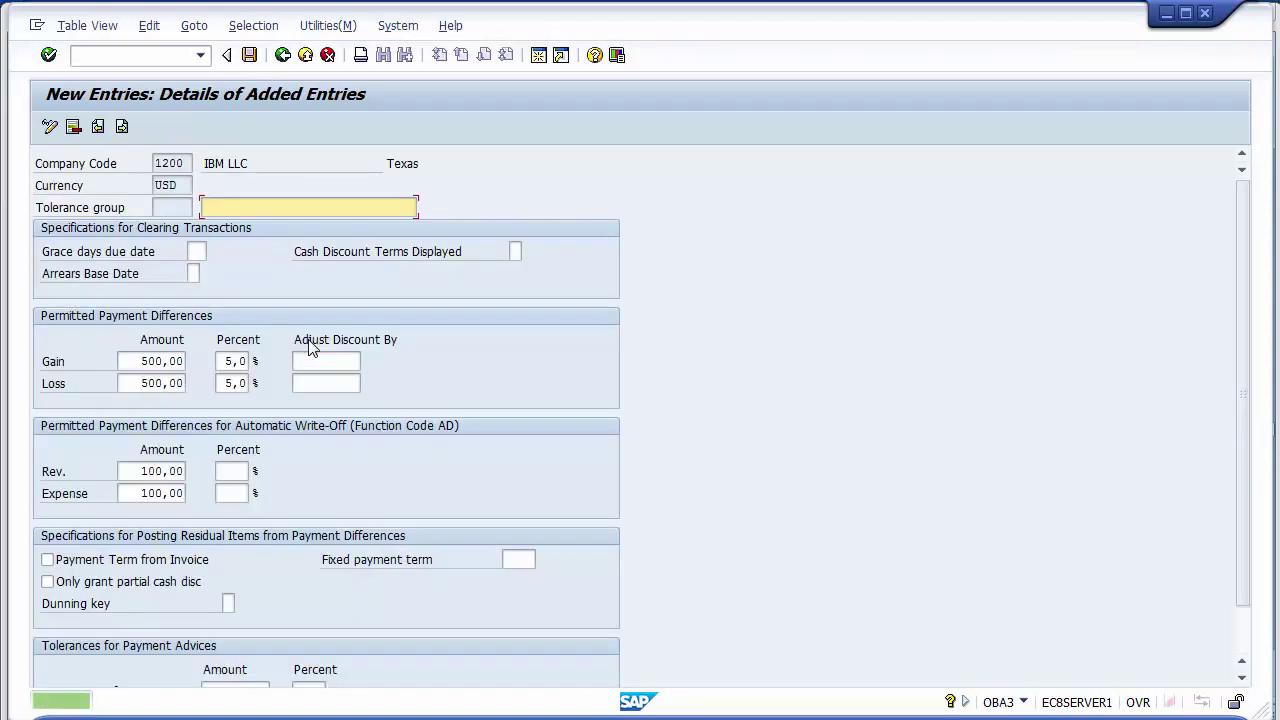
Switch to the PowerPoint presentation and read the slide on creating G/L reconciliation accounts for its menu path and transaction code
key(alt+Tab)
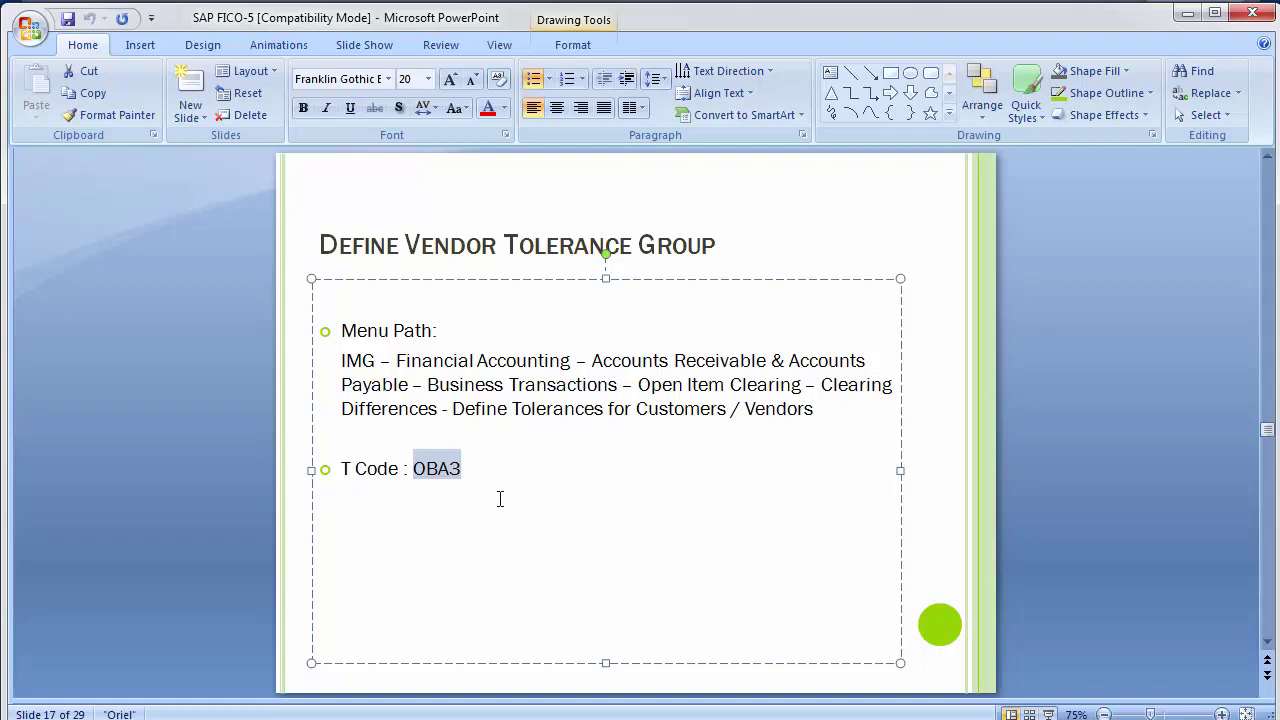
click(228, 423)
scroll(228, 423, down, 1)
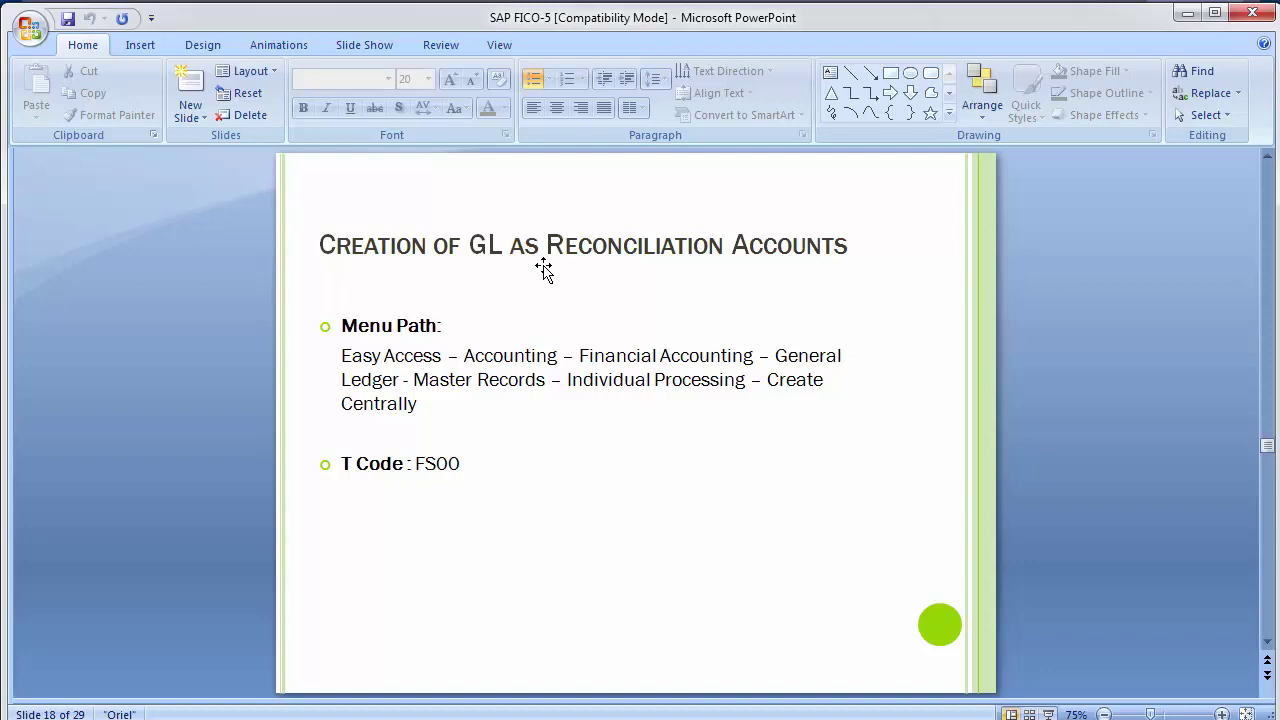
Return to SAP, open transaction FS00 for central G/L account maintenance, and clear the G/L account number
key(alt+Tab)
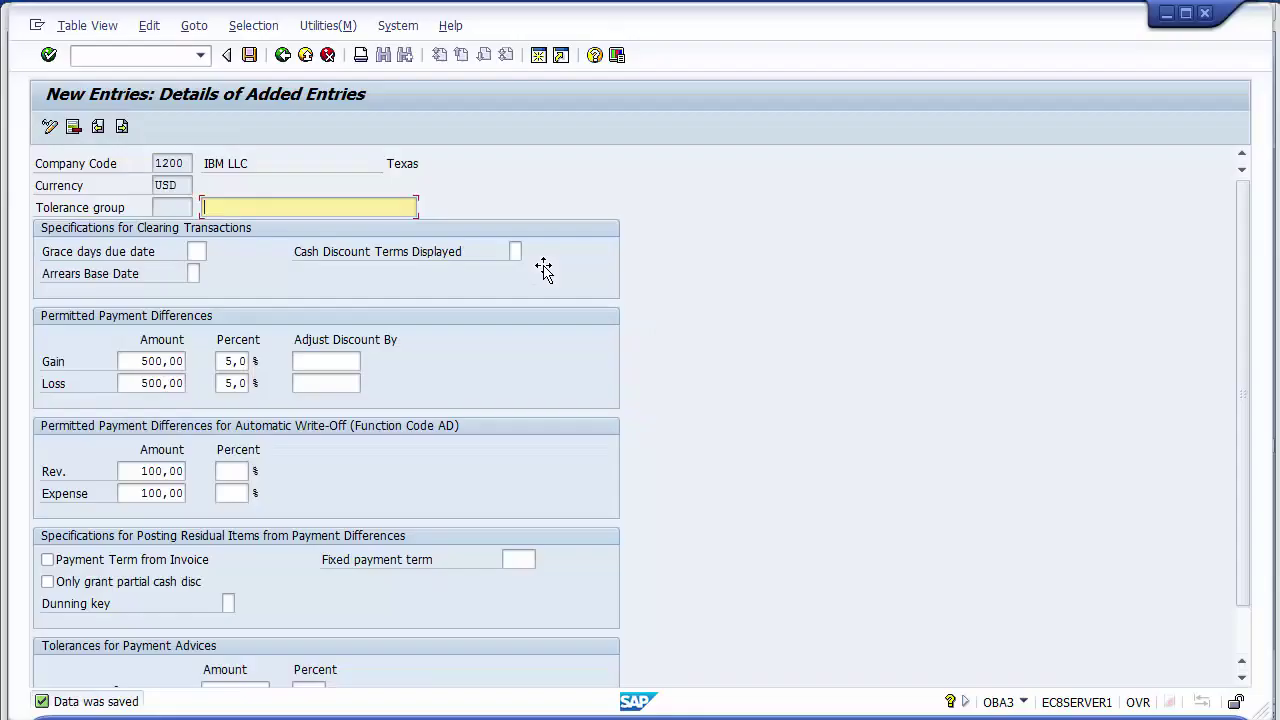
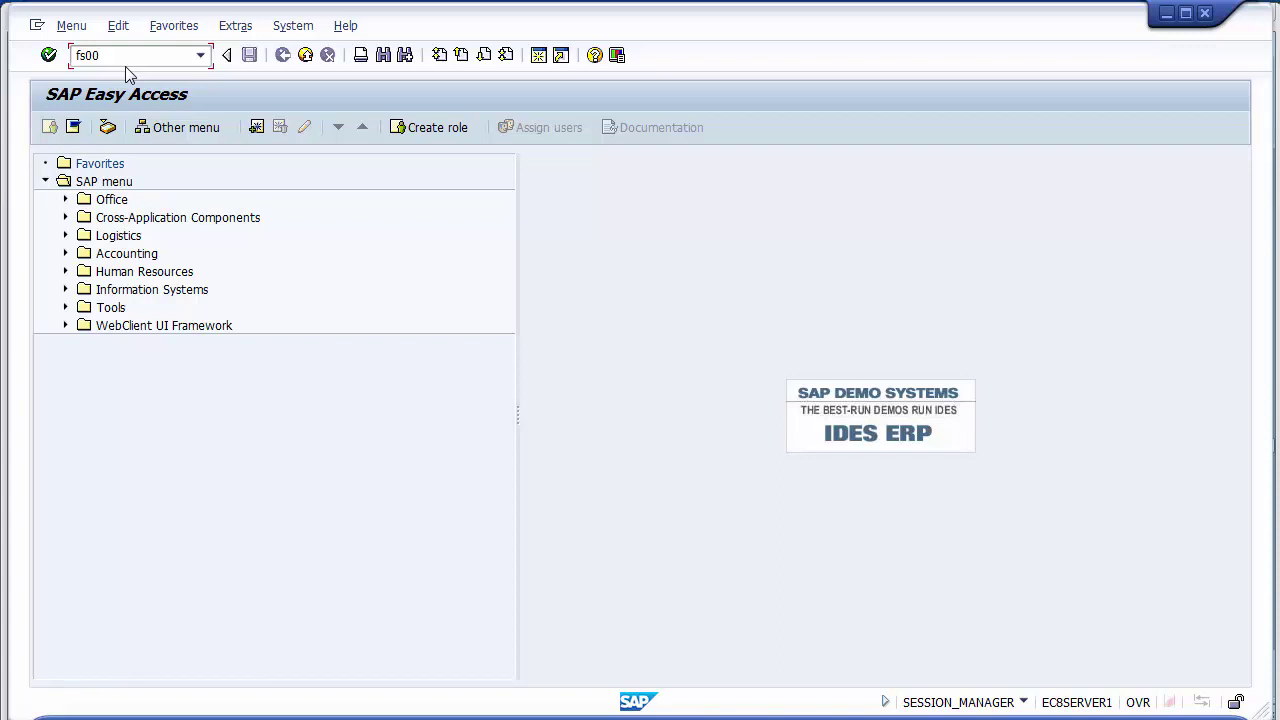
key(Return)
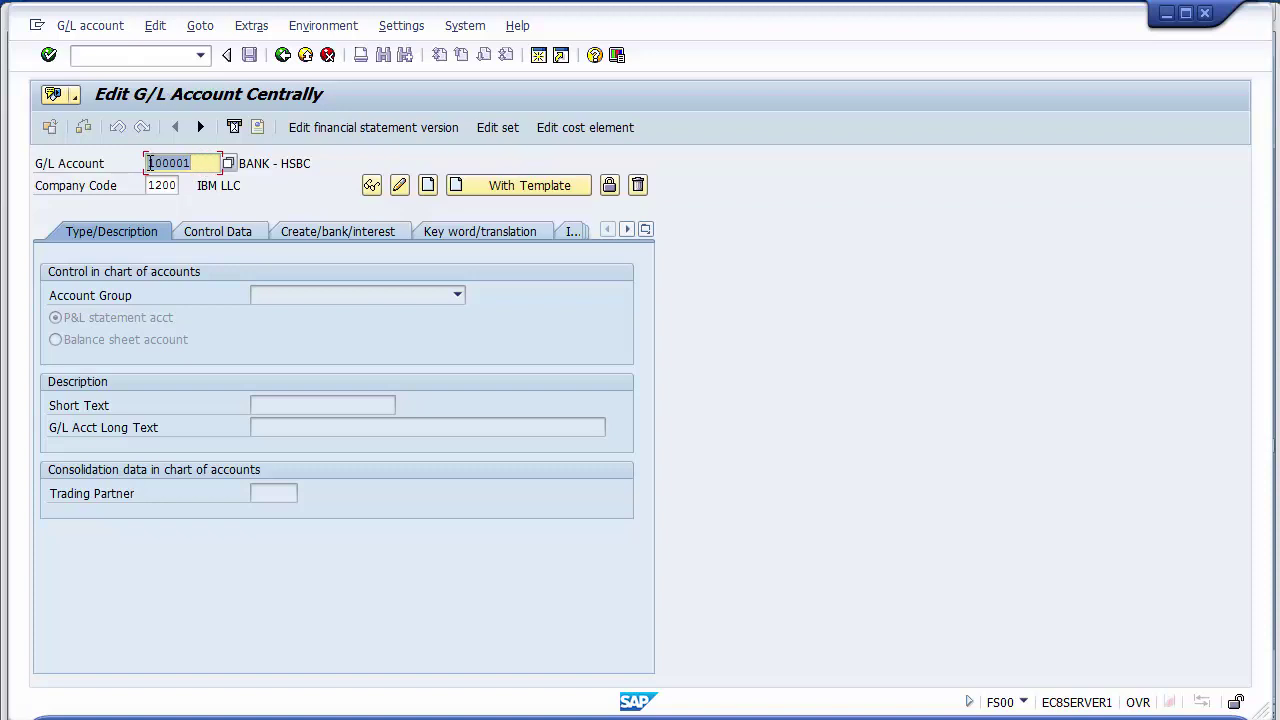
key(Delete)
Open transaction OBD4 in a new session and check the account number range of the LIAB account group
click(121, 56)
text(/oob)
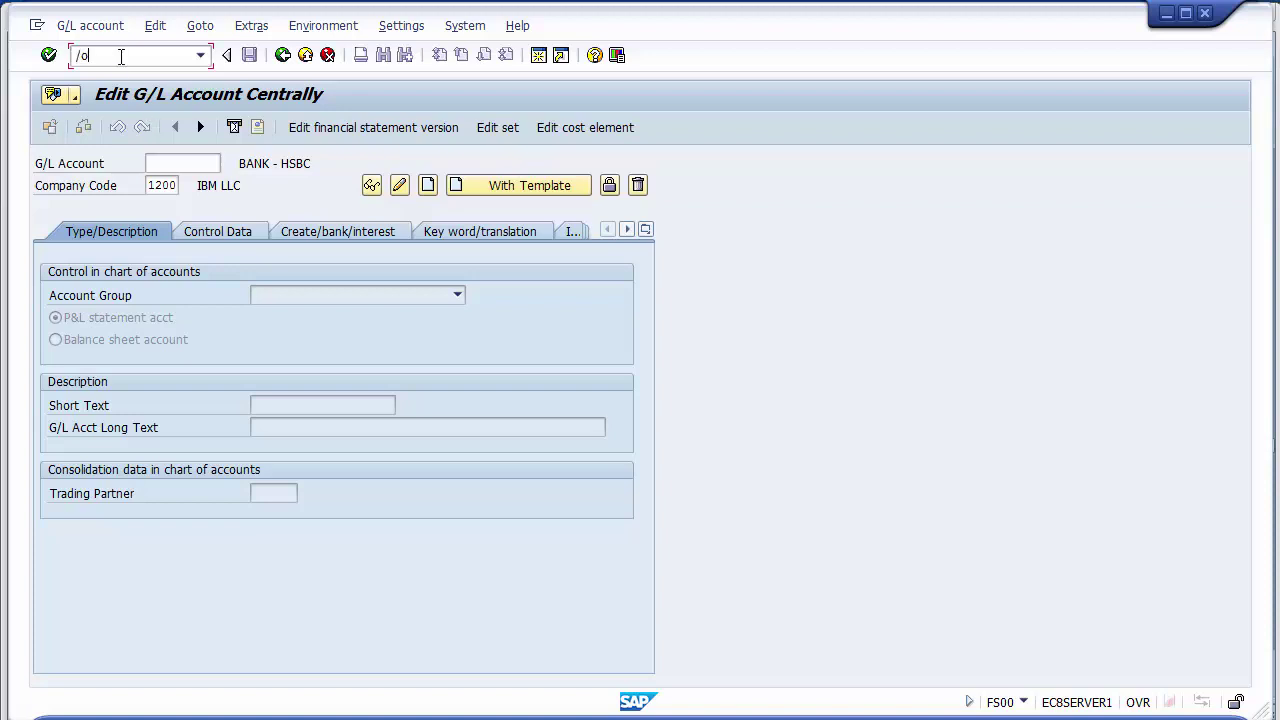
text(4)
key(Return)
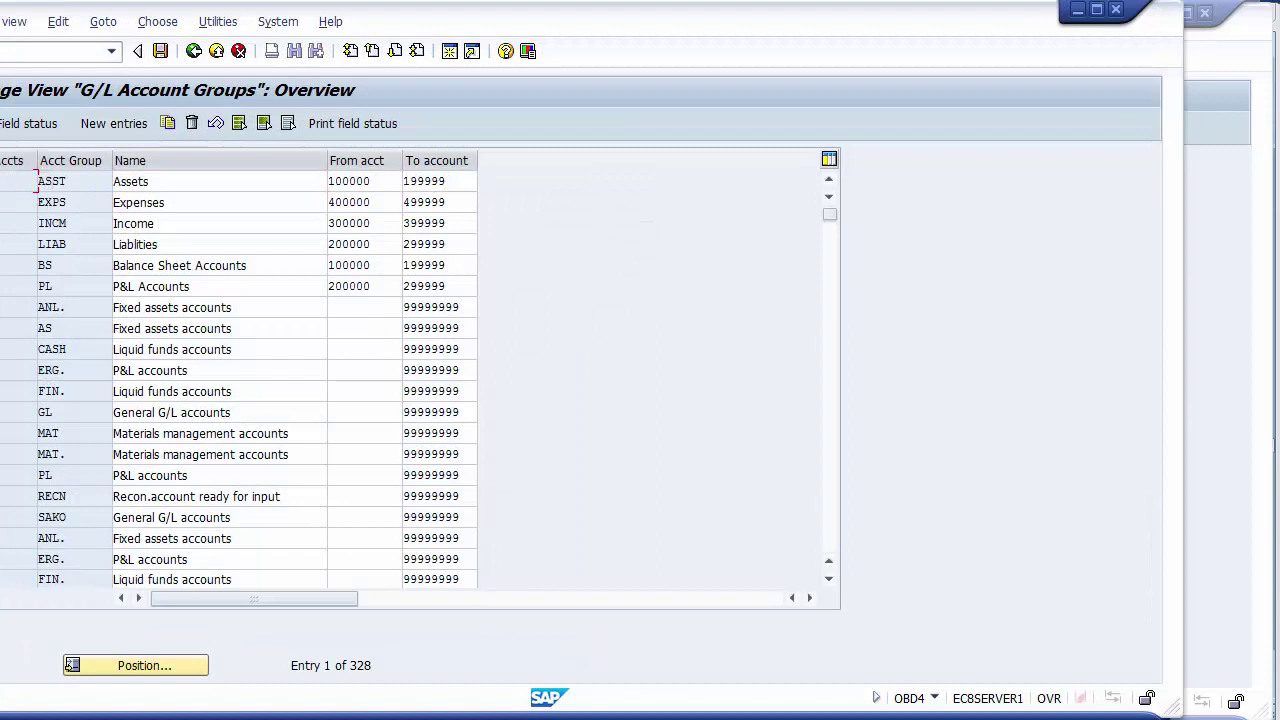
click(50, 244)
click(347, 250)
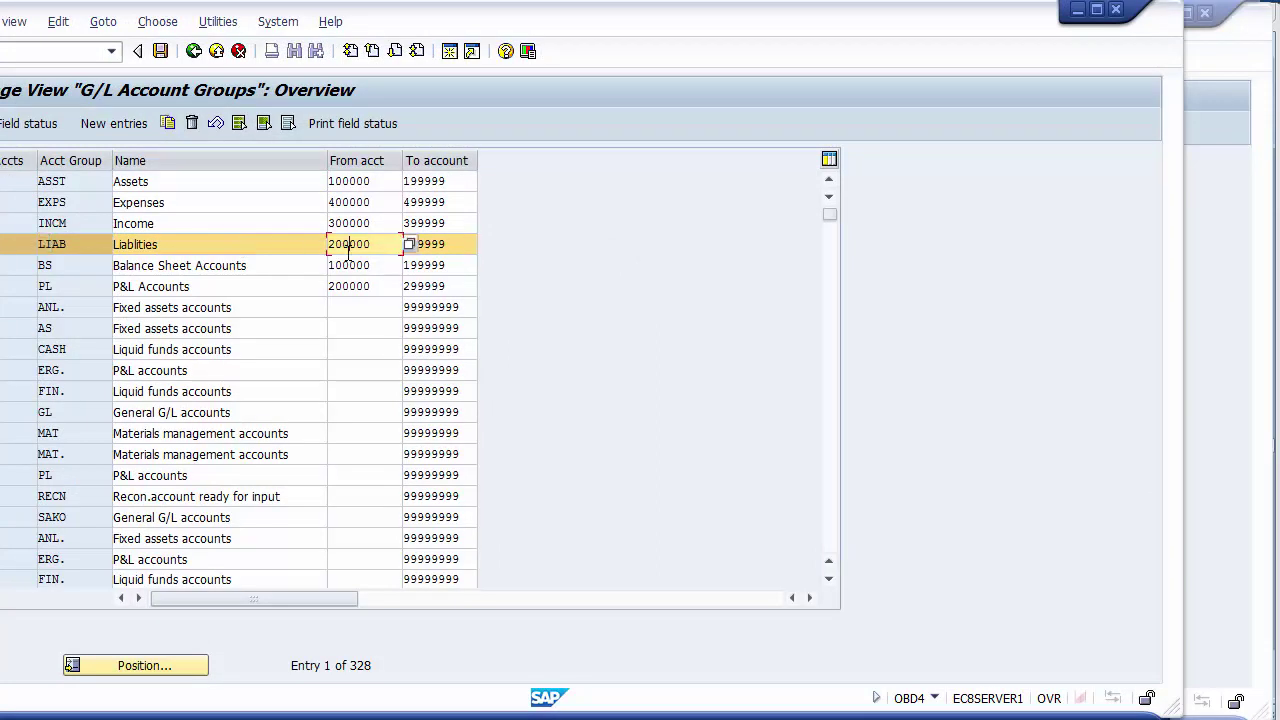
click(451, 245)
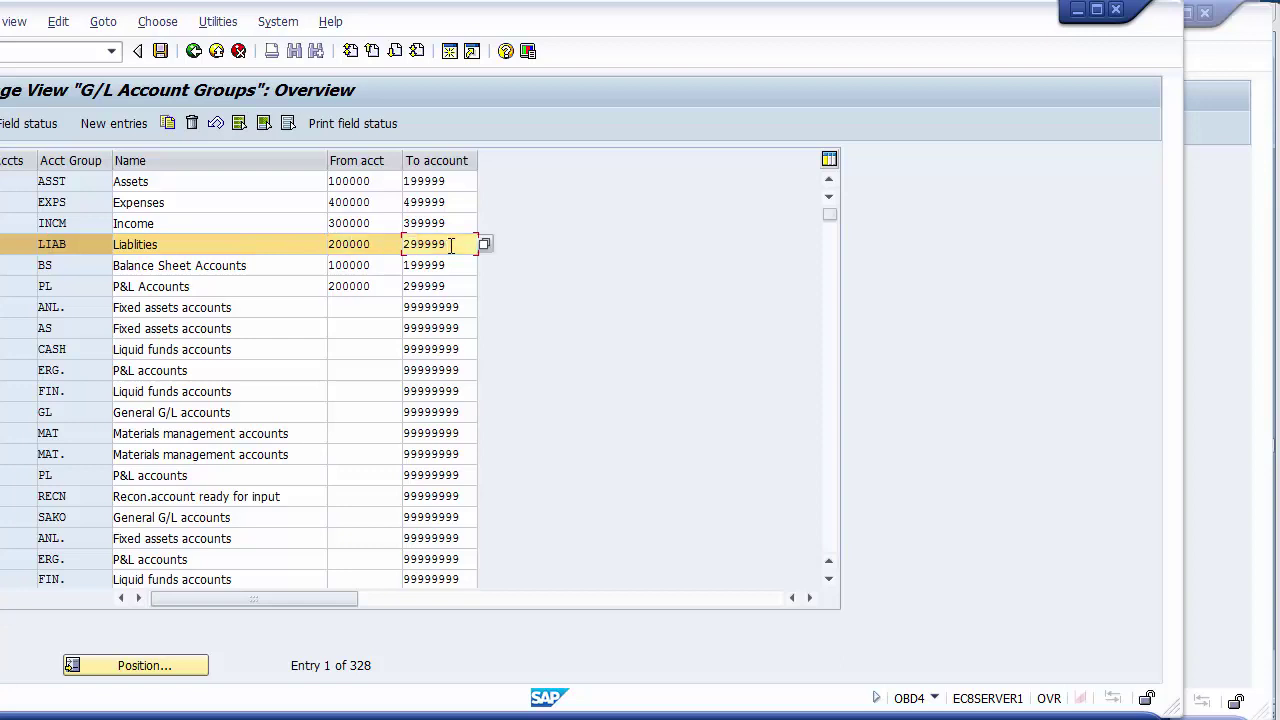
drag(380, 248, 283, 248)
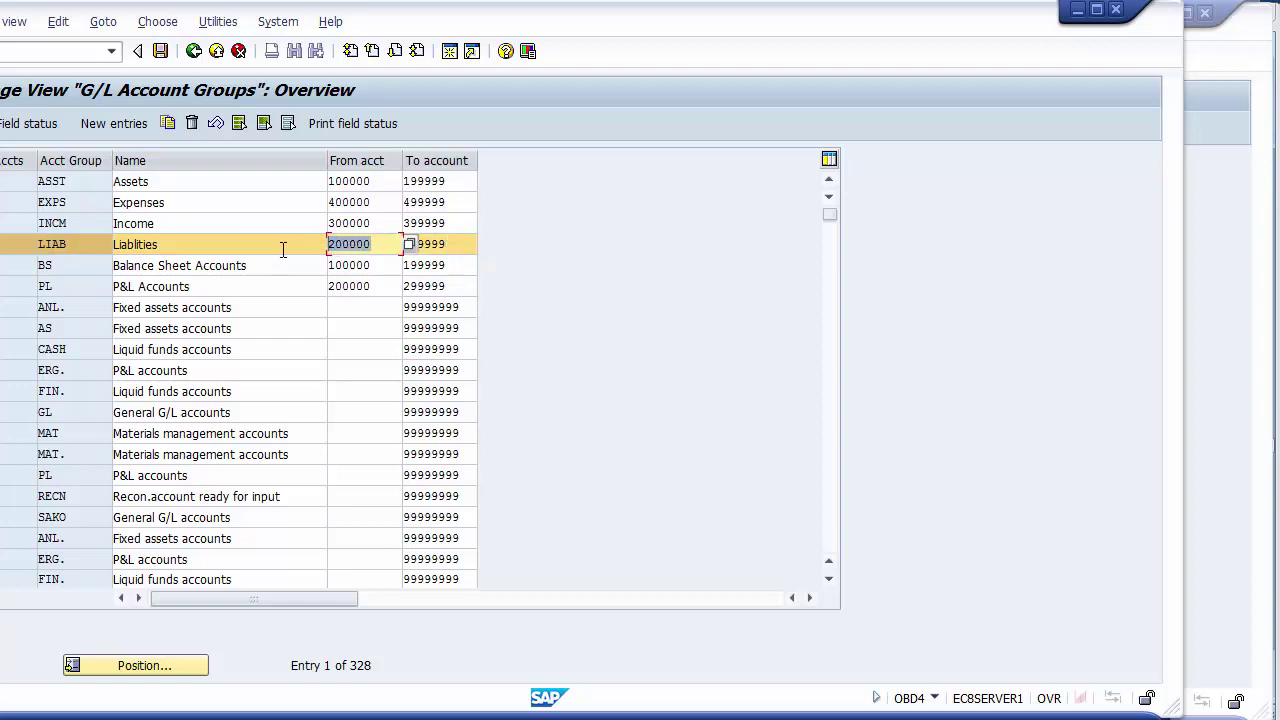
click(283, 249)
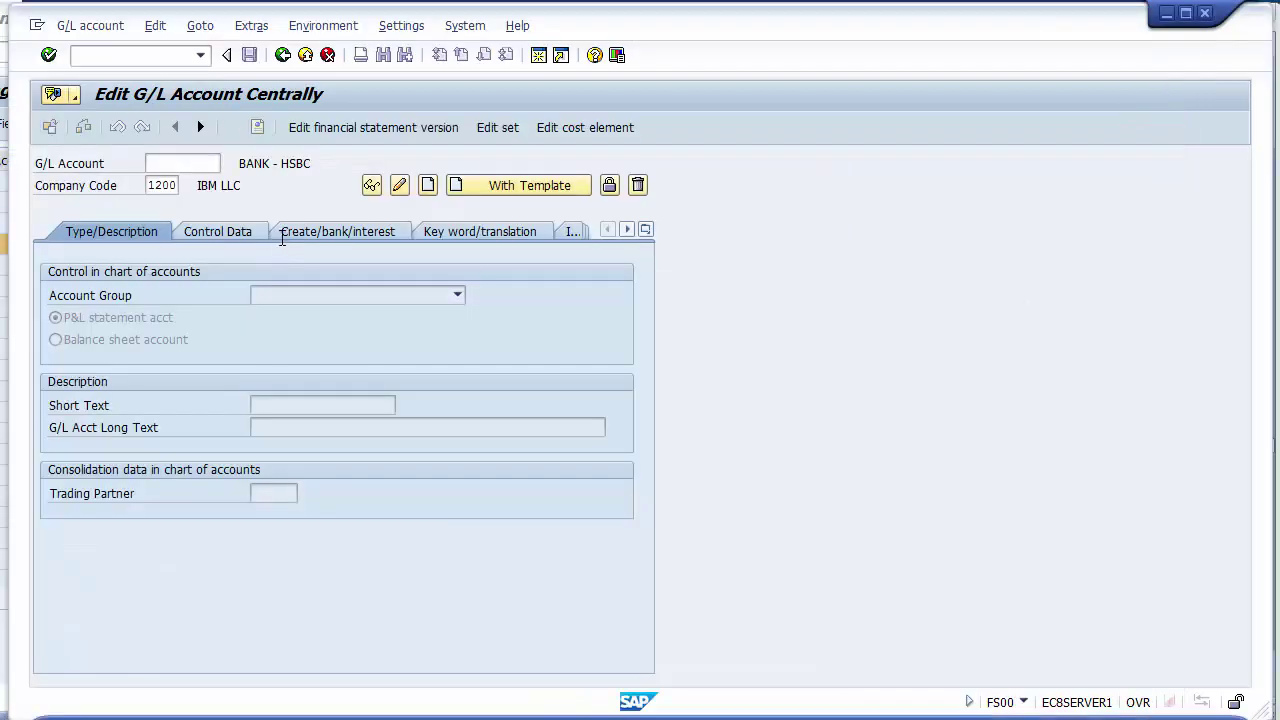
List the existing G/L accounts in chart of accounts 1000 and check which liability account numbers are taken
click(201, 163)
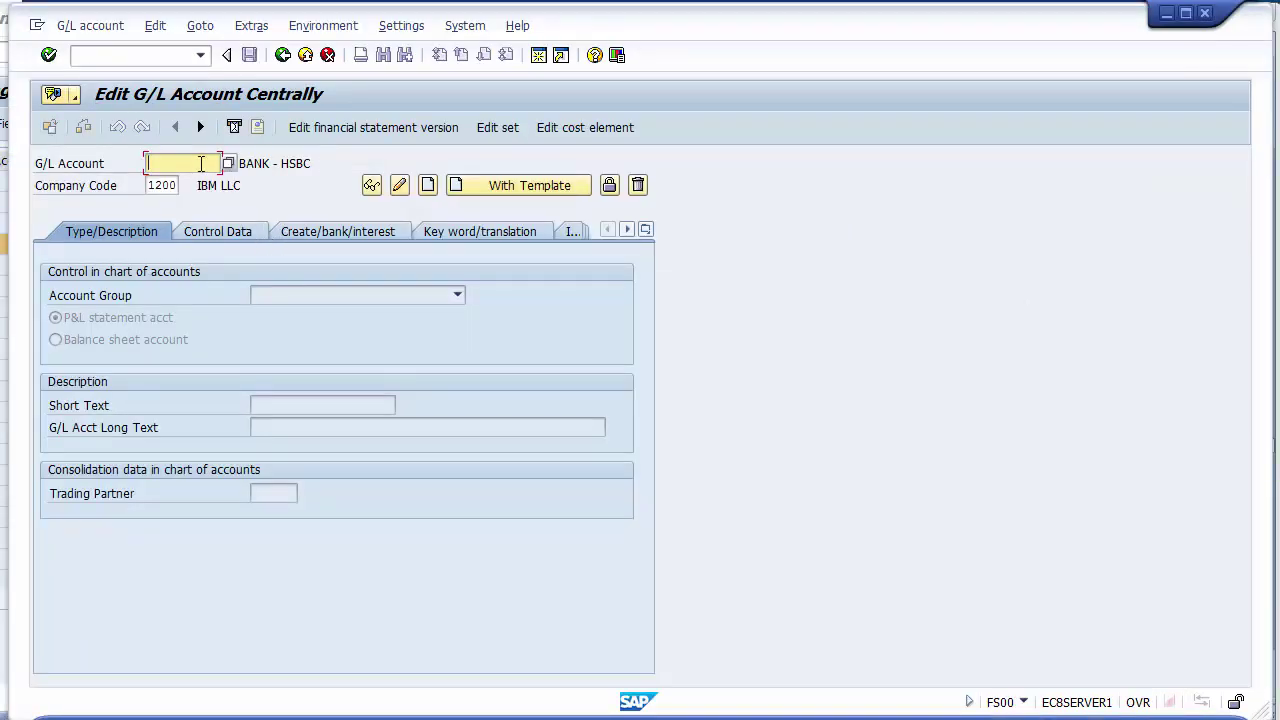
key(Return)
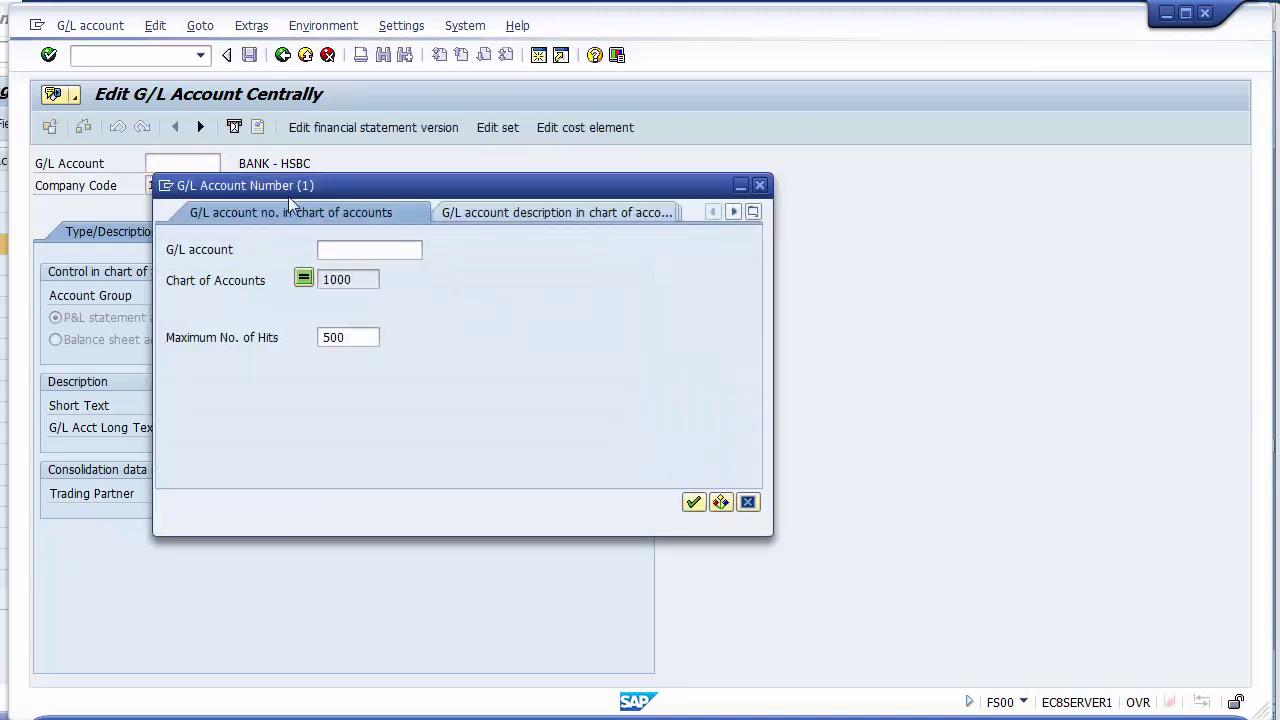
key(Return)
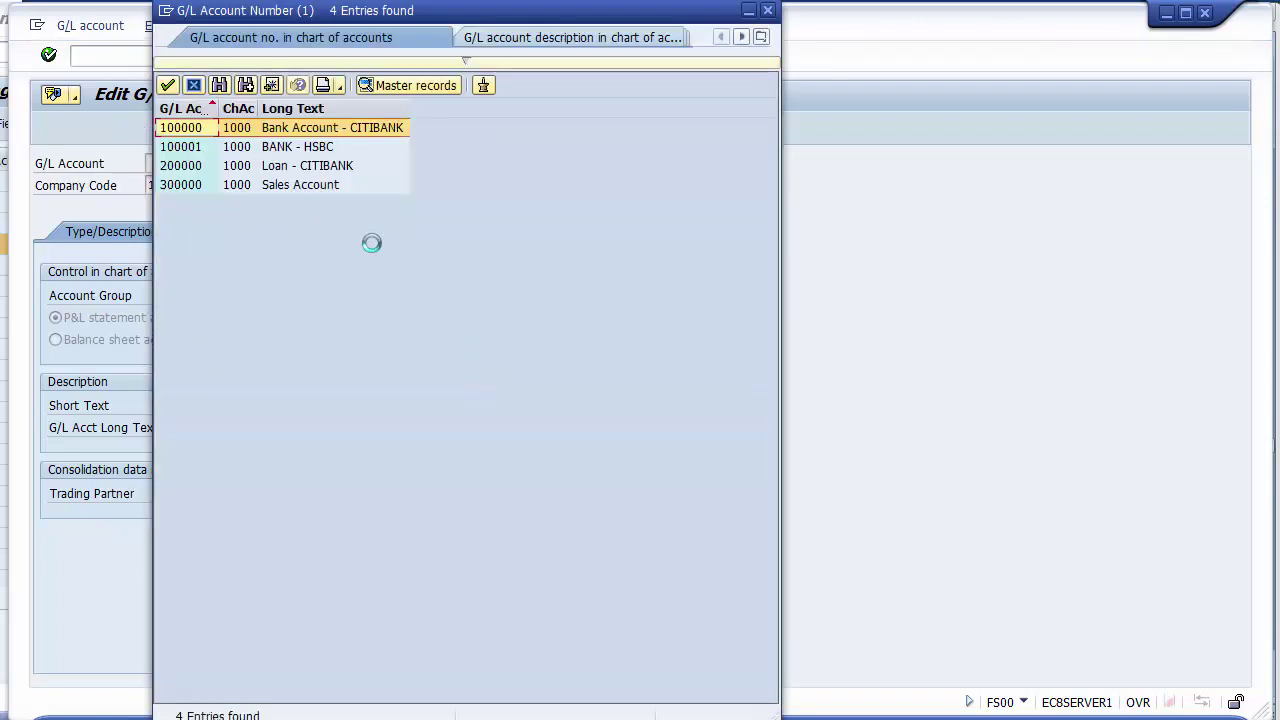
click(203, 166)
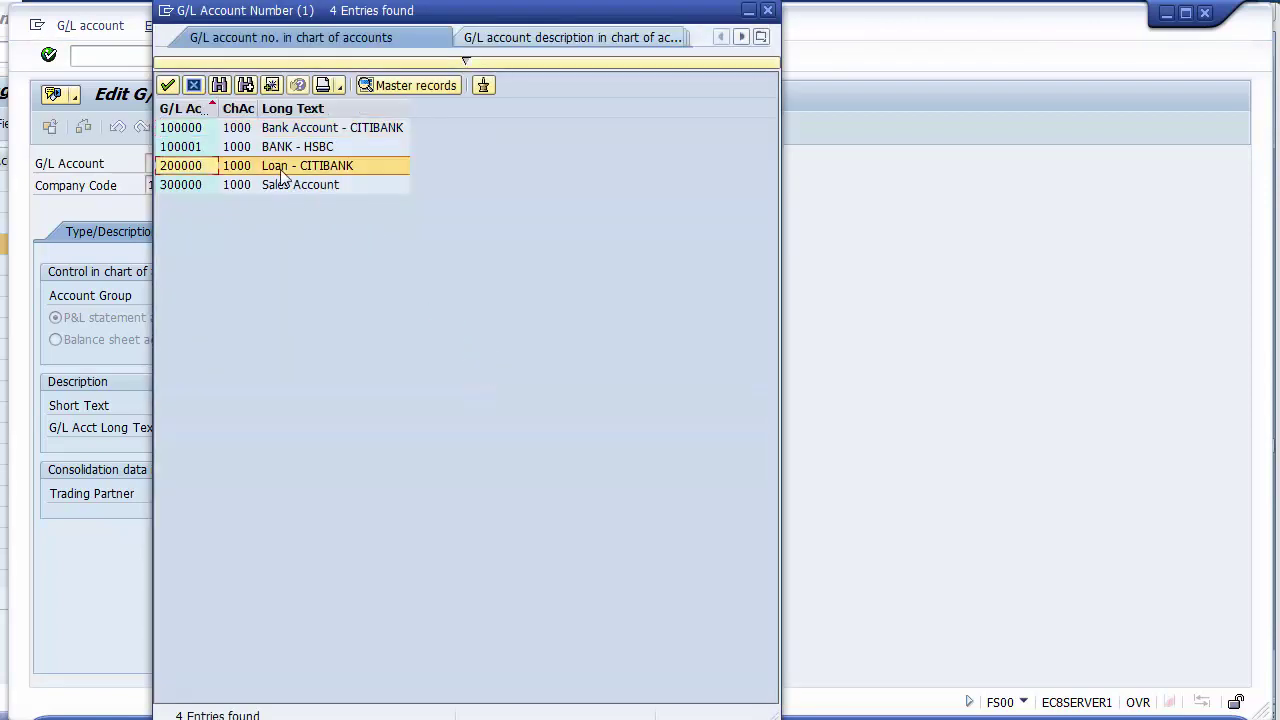
click(281, 170)
click(184, 171)
key(Return)
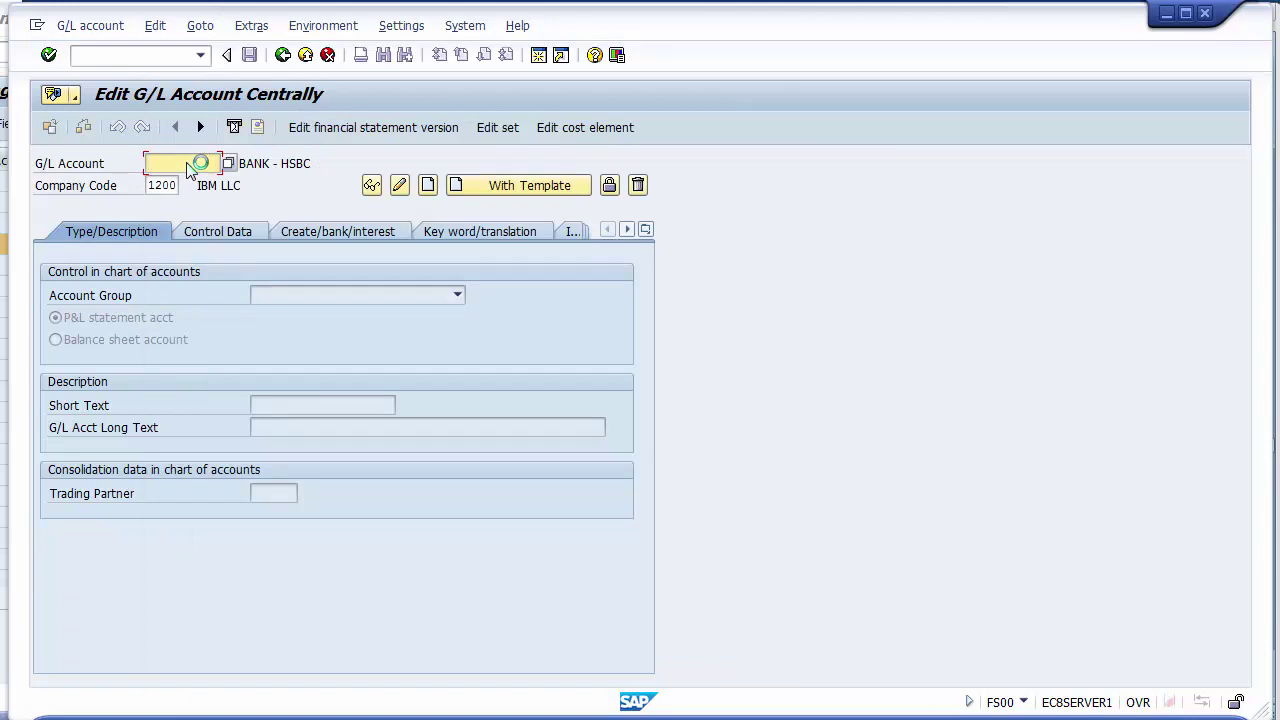
Start creating G/L account 200001 in company code 1200
text(20)
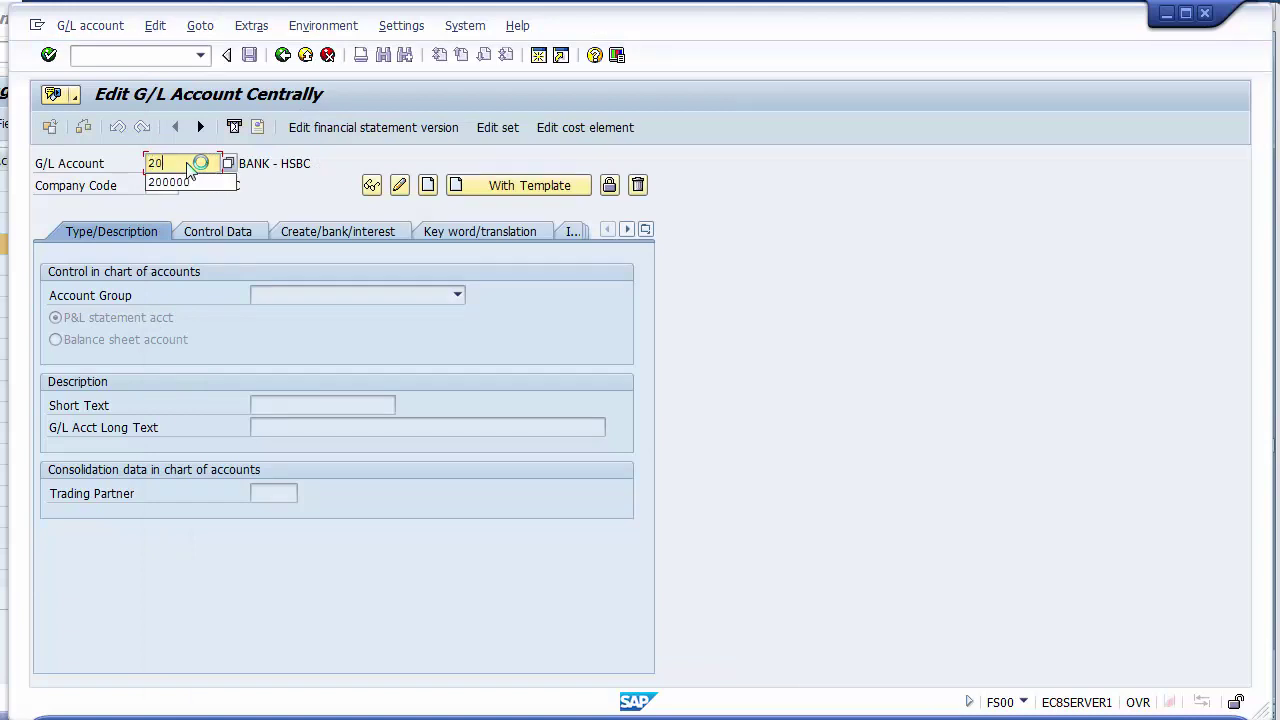
text(00001)
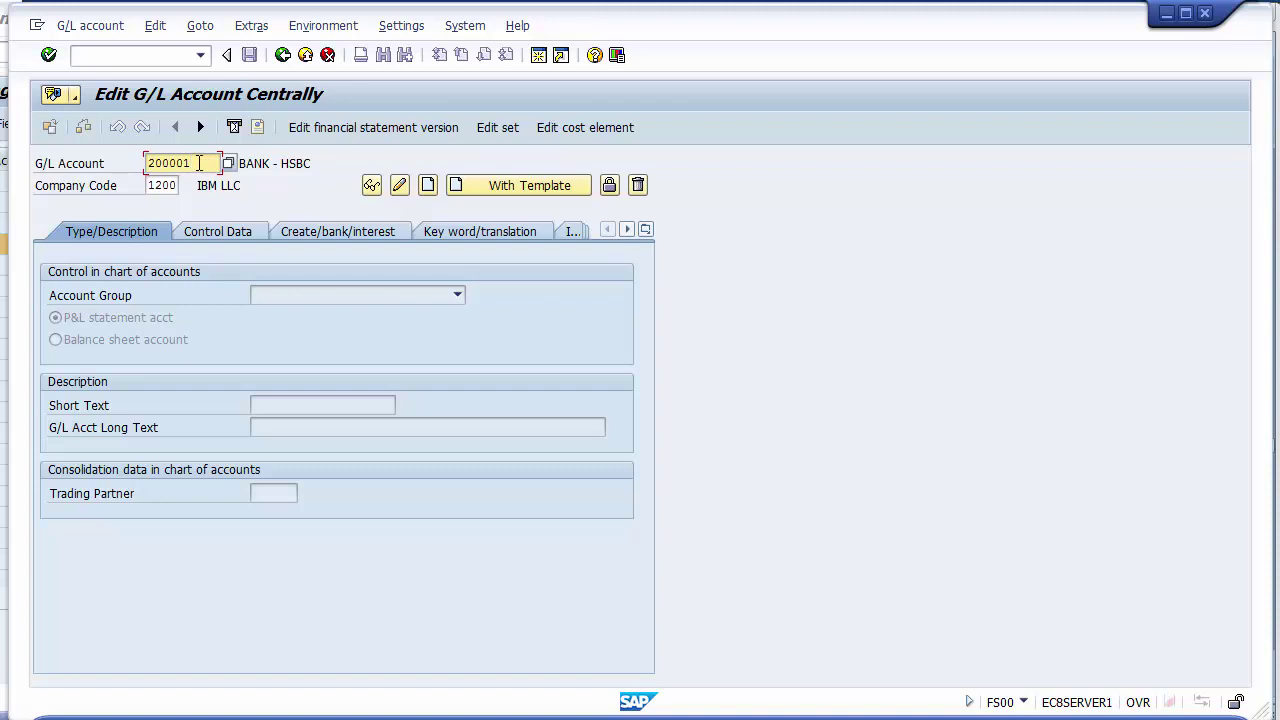
click(428, 188)
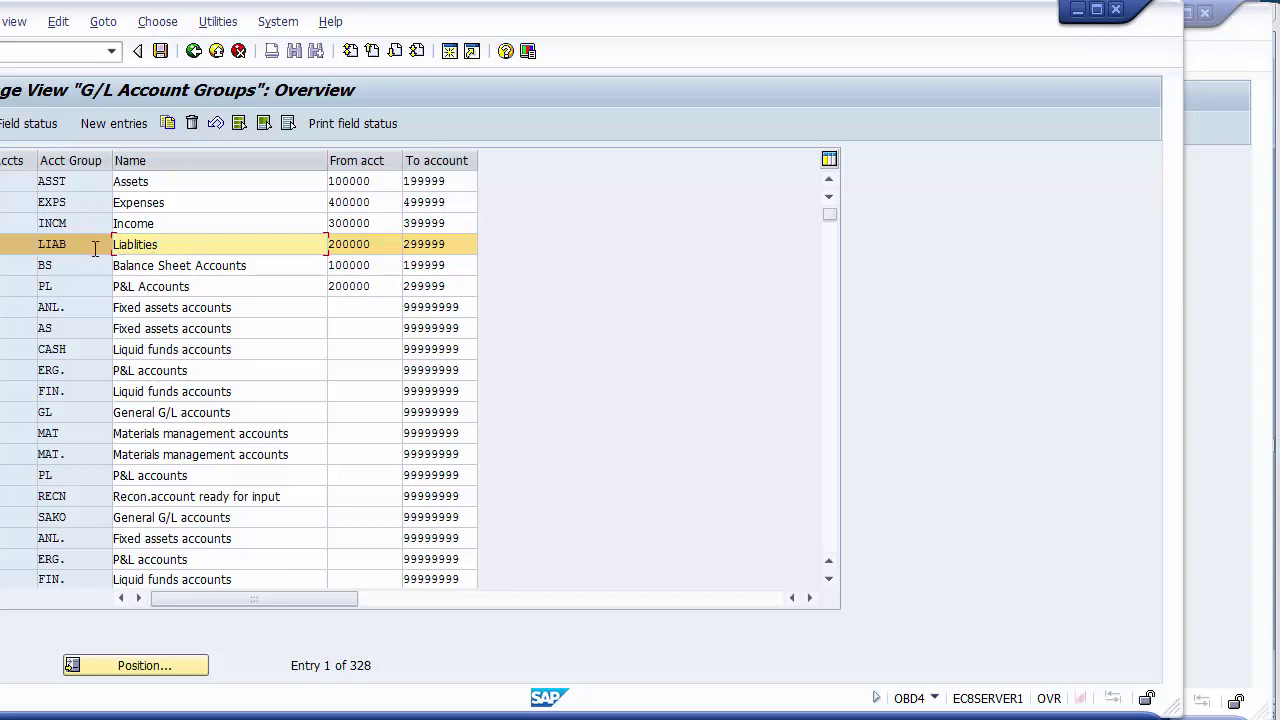
Assign the new G/L account to the Liablities account group and make it a balance sheet account
drag(66, 244, 37, 244)
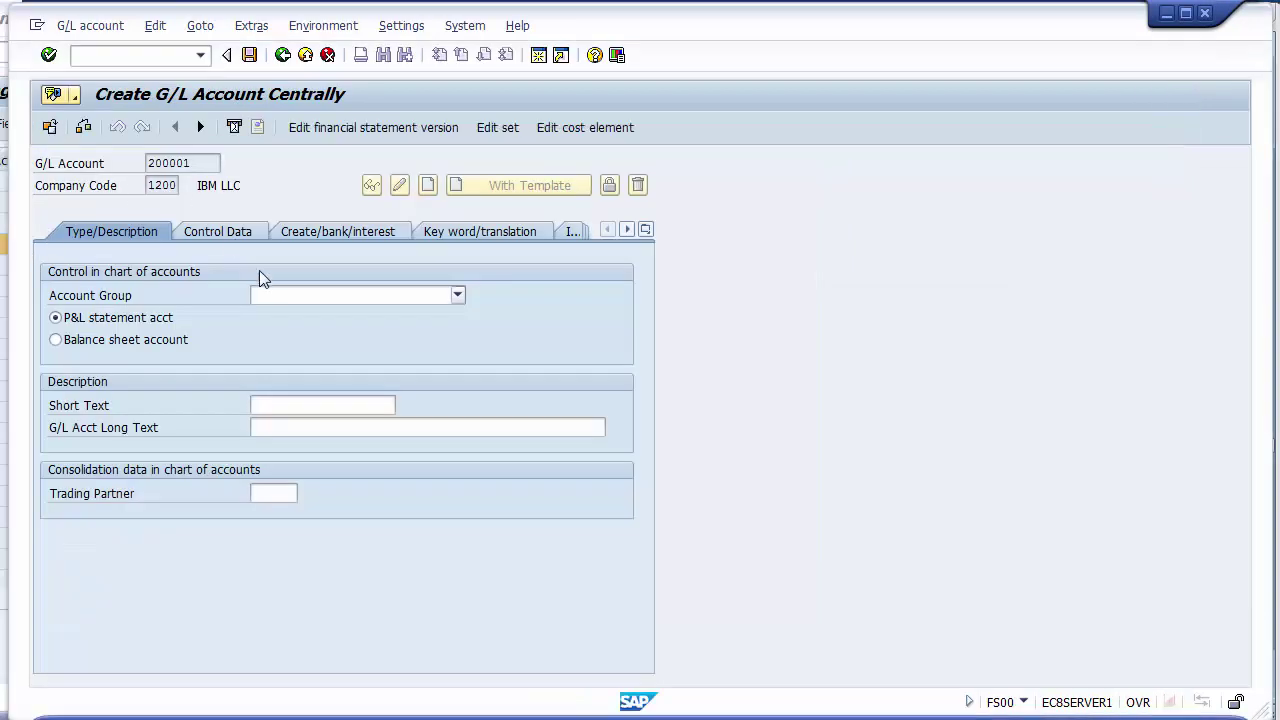
click(262, 295)
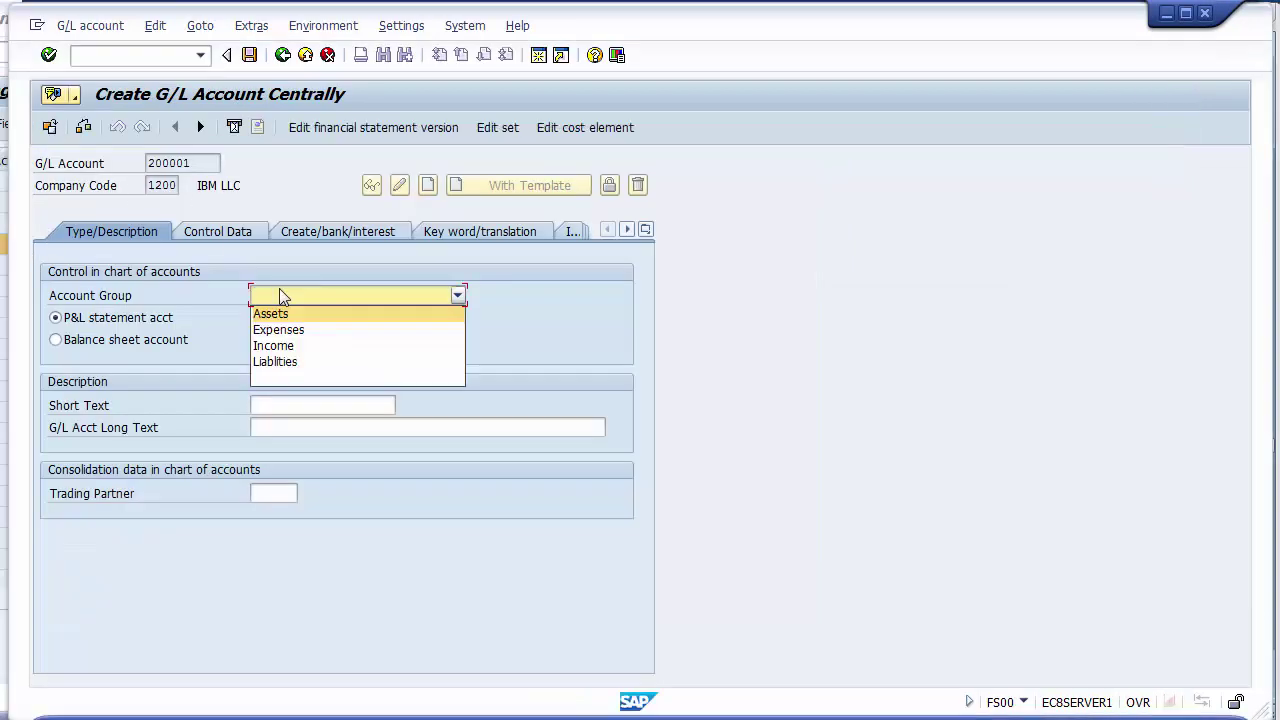
click(287, 363)
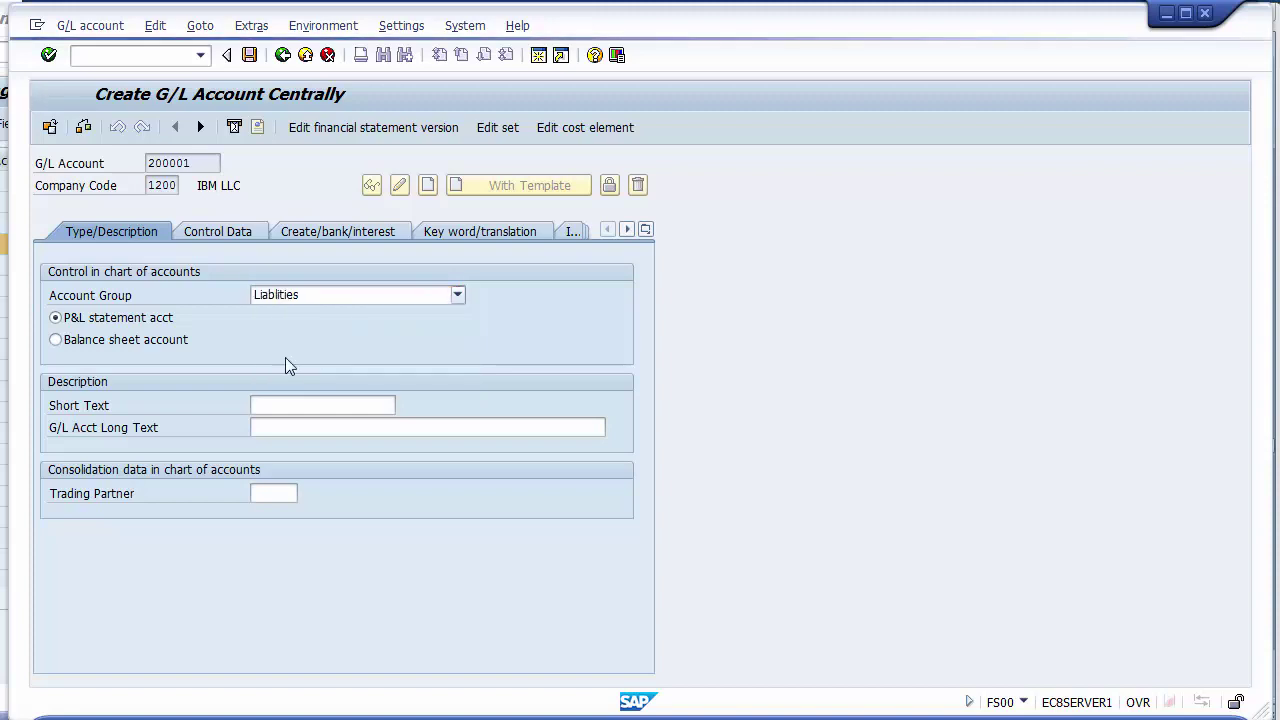
click(168, 345)
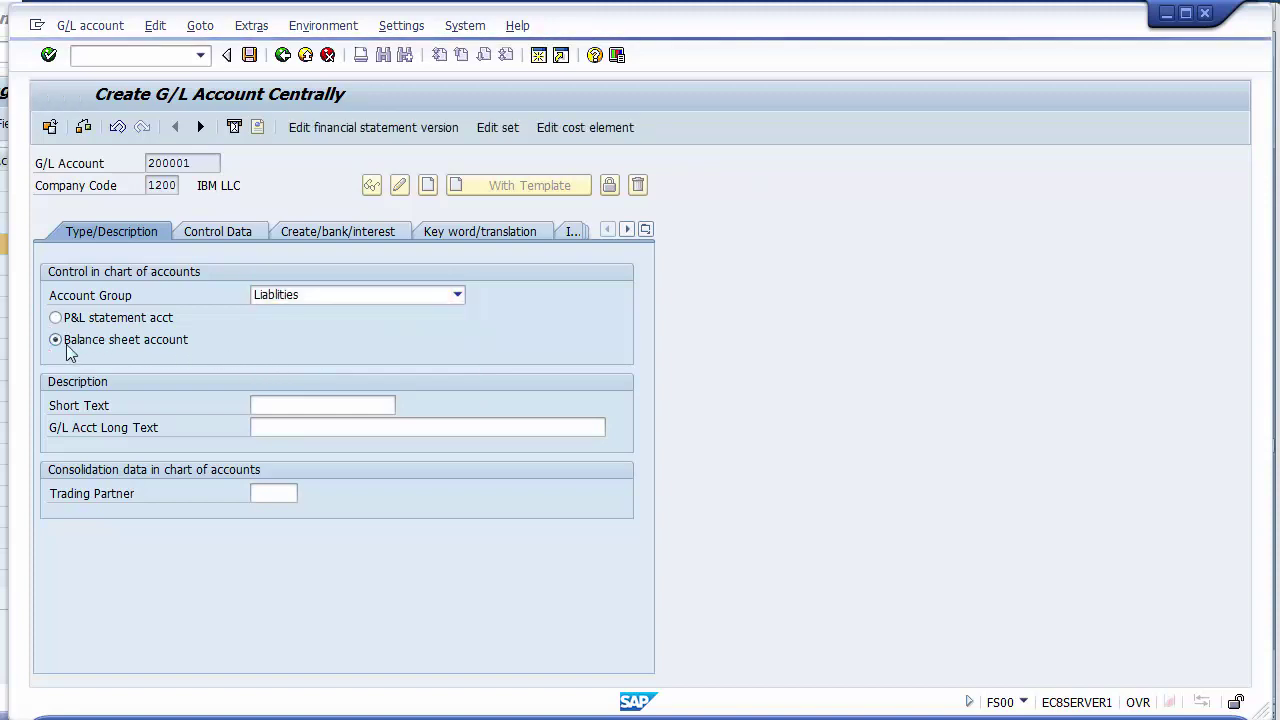
Describe the account with the short text Domestic Vendor and the long text Domestic Vendor Account
click(296, 402)
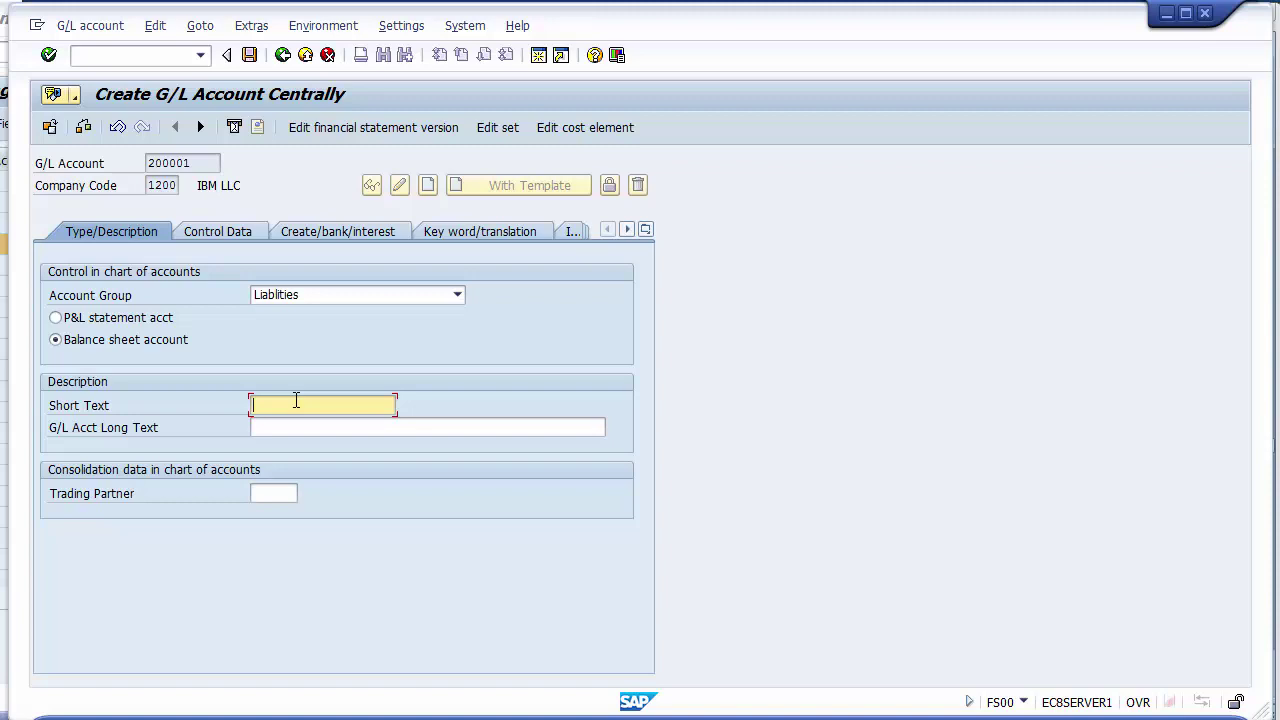
text(Domest-Vebd)
key(BackSpace)
key(BackSpace)
text(ndor)
key(Tab)
text(Dom)
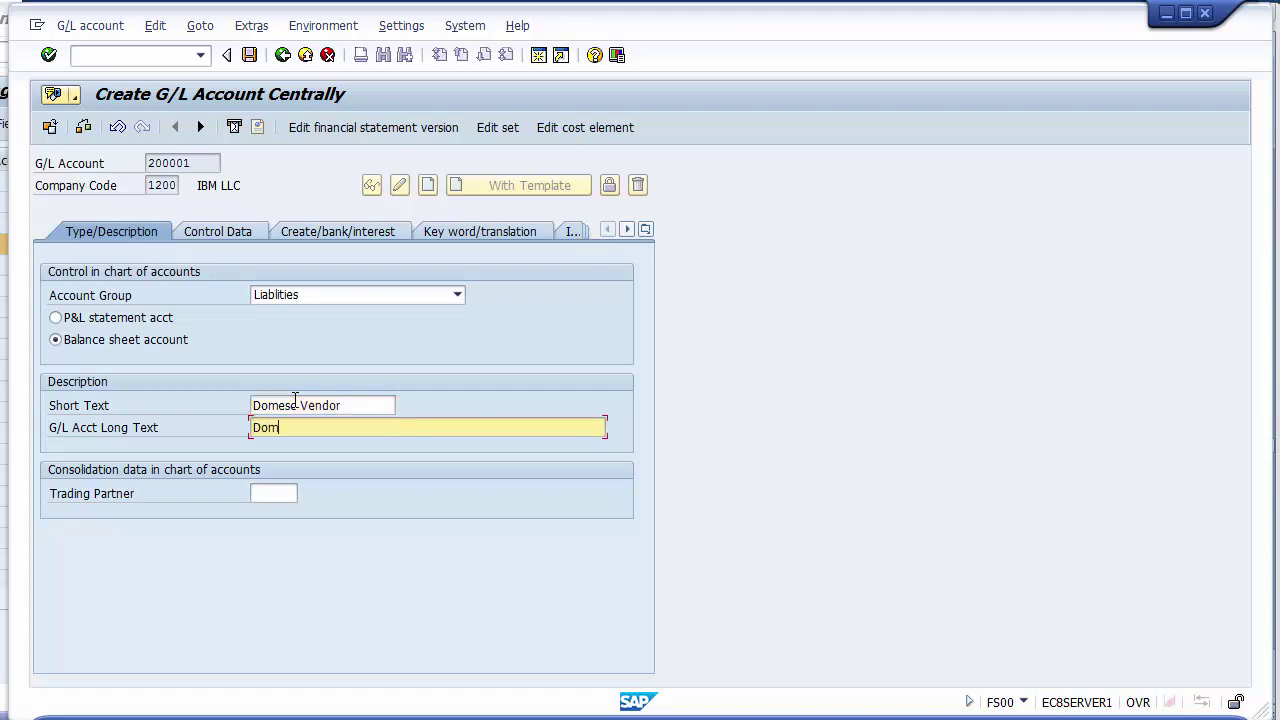
text(estic Vendor Account)
click(294, 400)
text(ti)
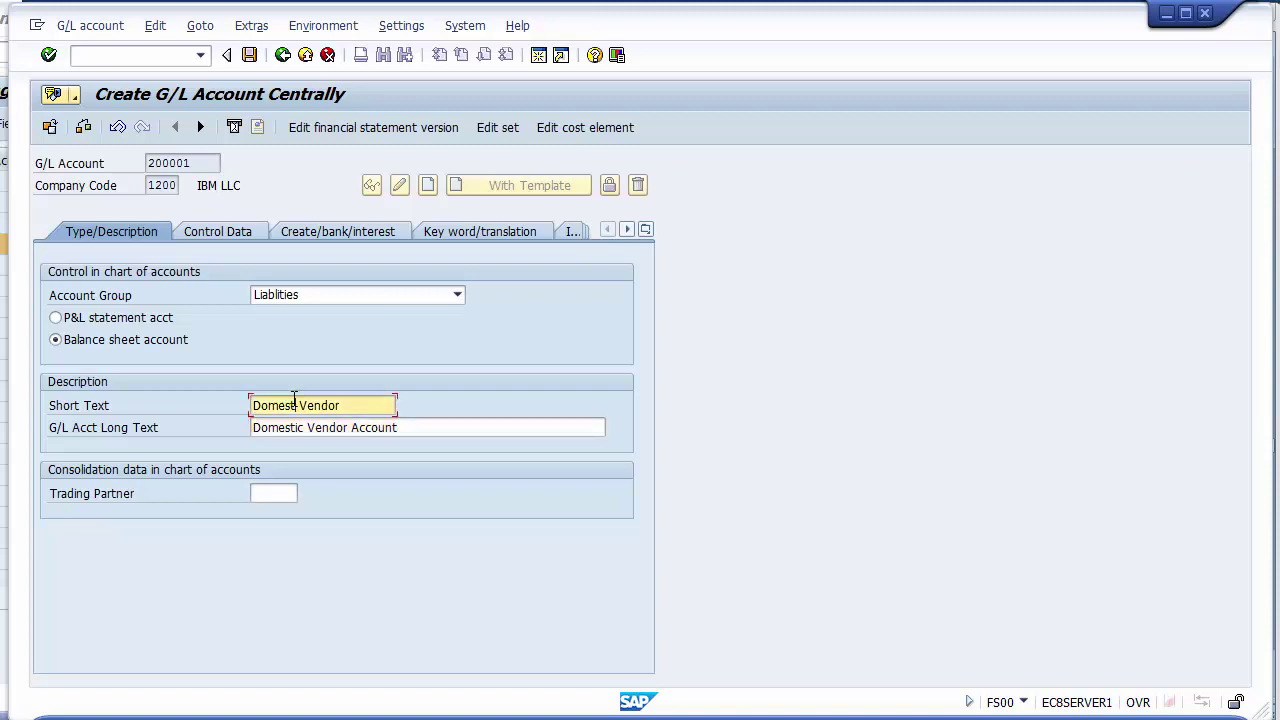
text(c Vendor)
click(232, 297)
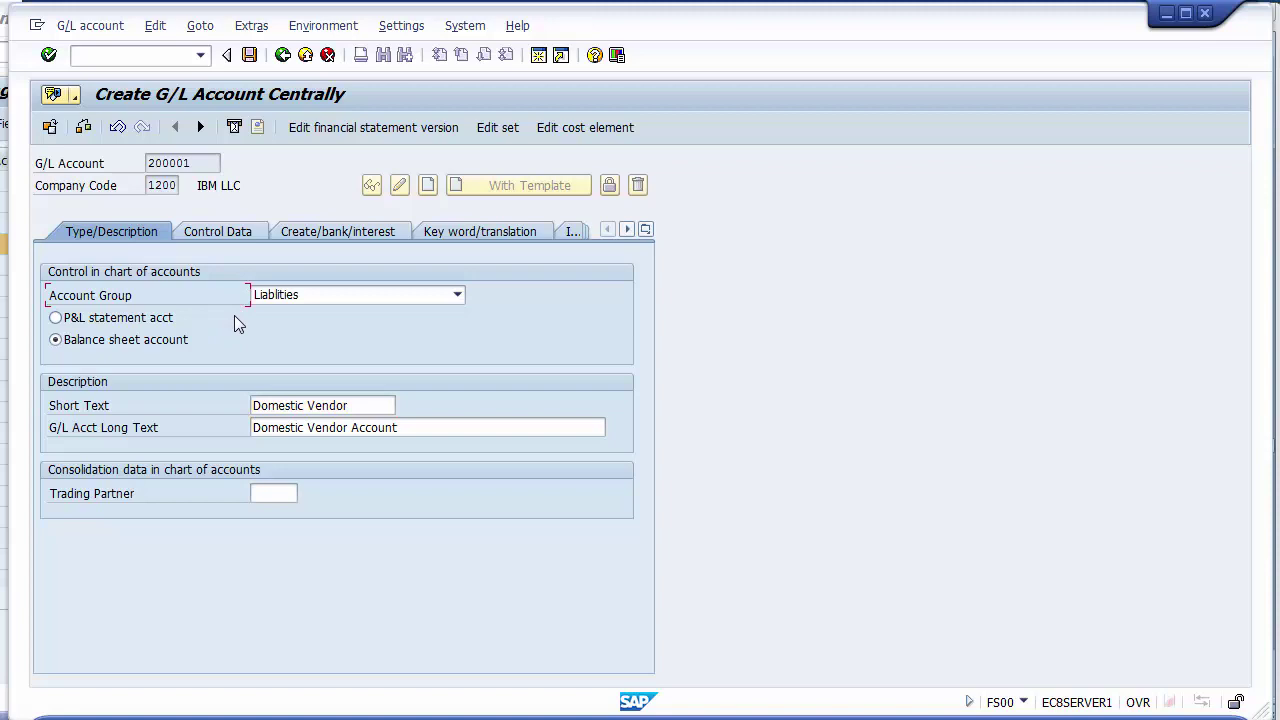
click(294, 406)
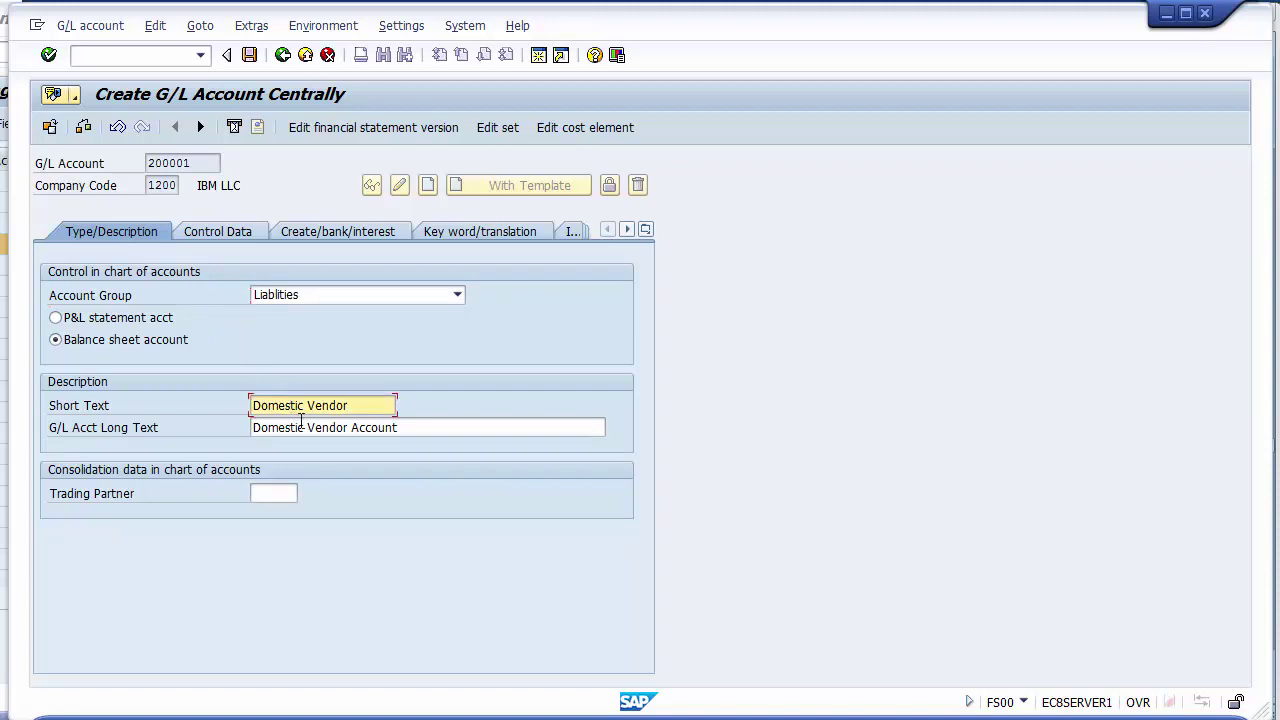
click(302, 426)
click(295, 406)
In the account's control data, set the tax category to * (all tax types allowed) and allow posting without tax
click(216, 237)
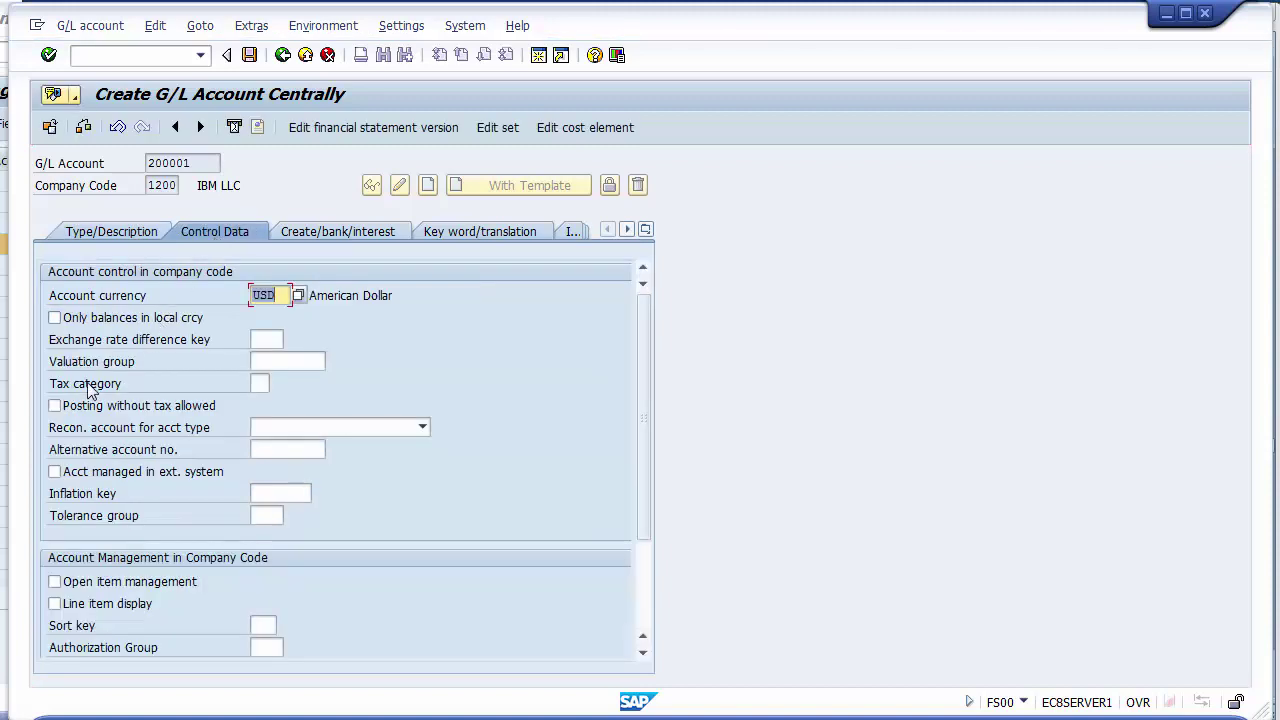
click(257, 383)
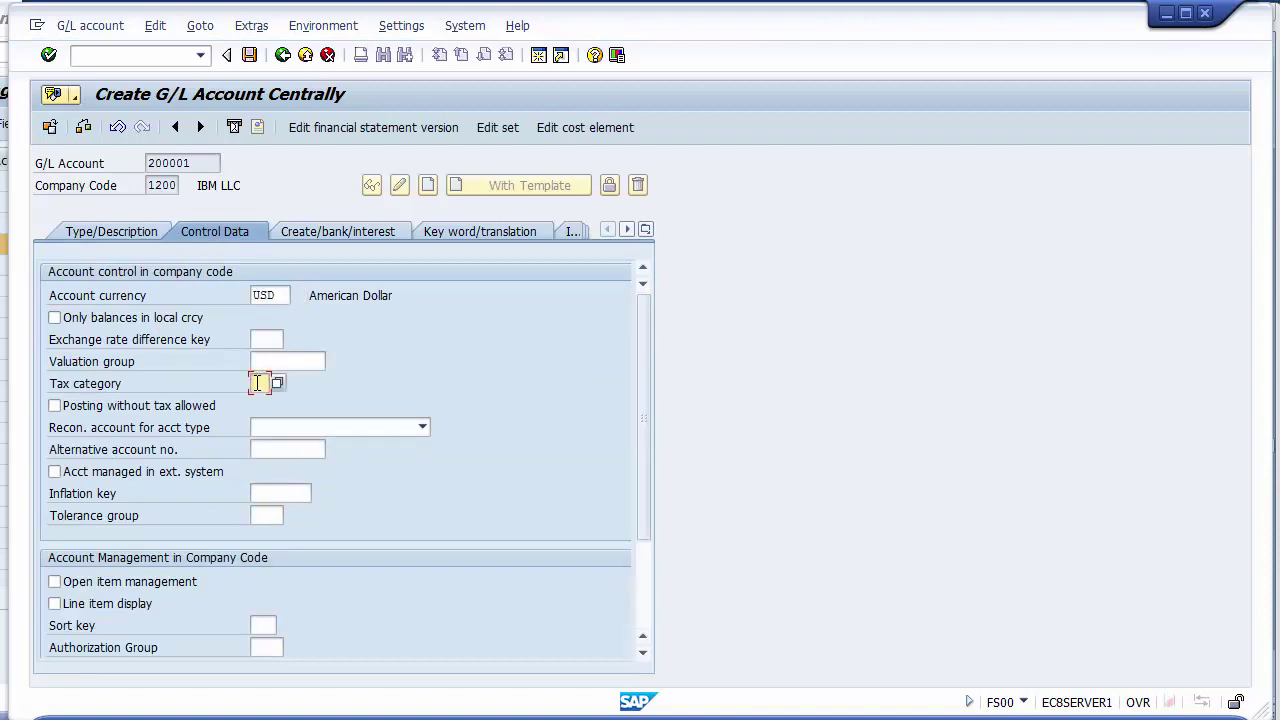
key(F4)
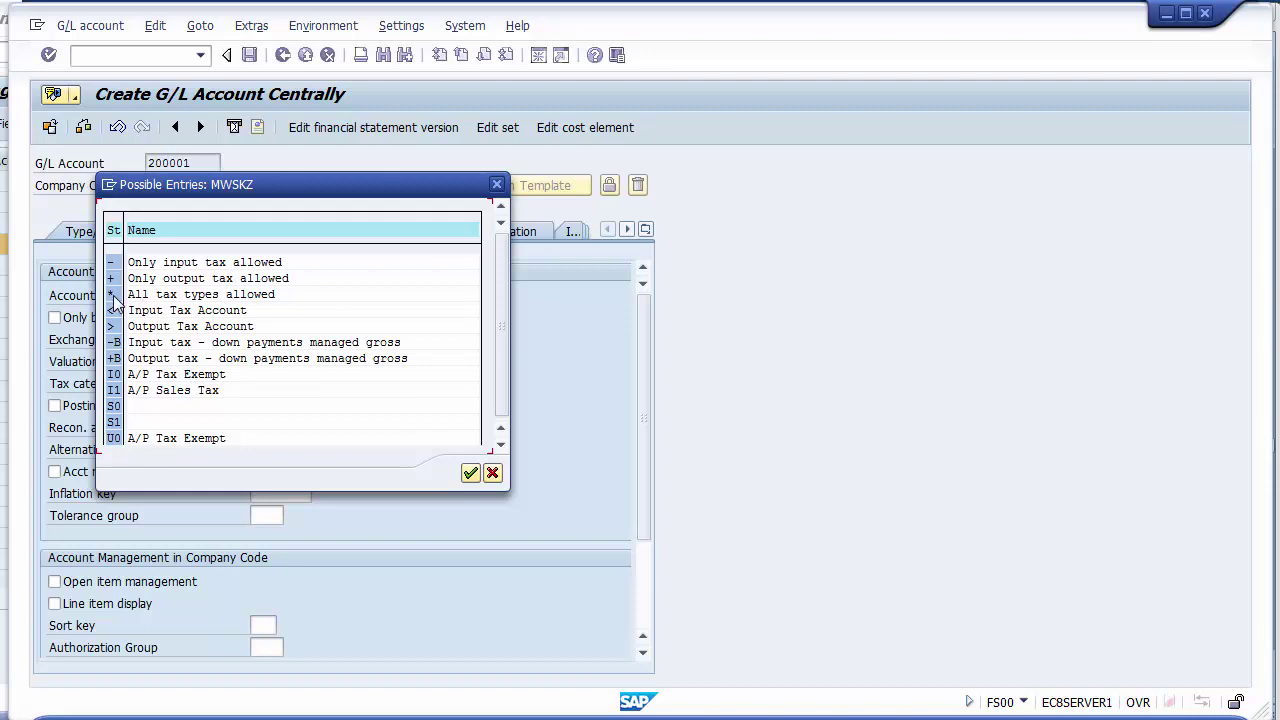
double_click(113, 295)
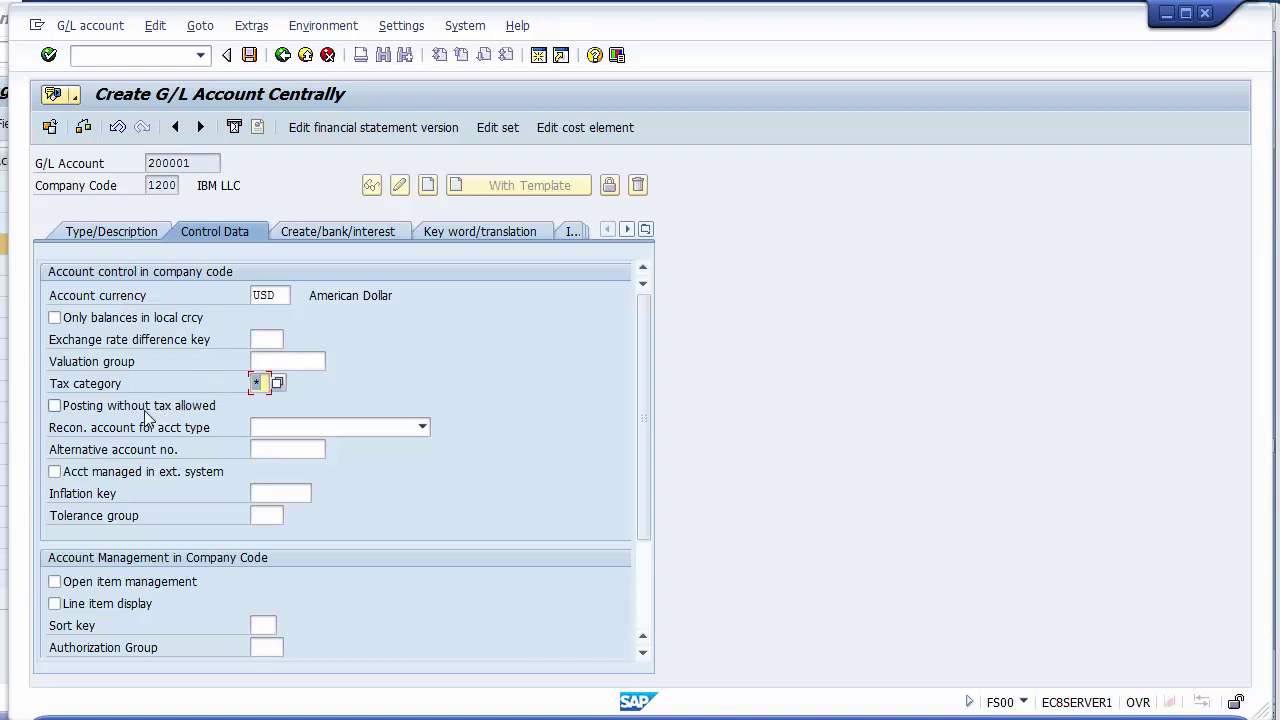
click(55, 410)
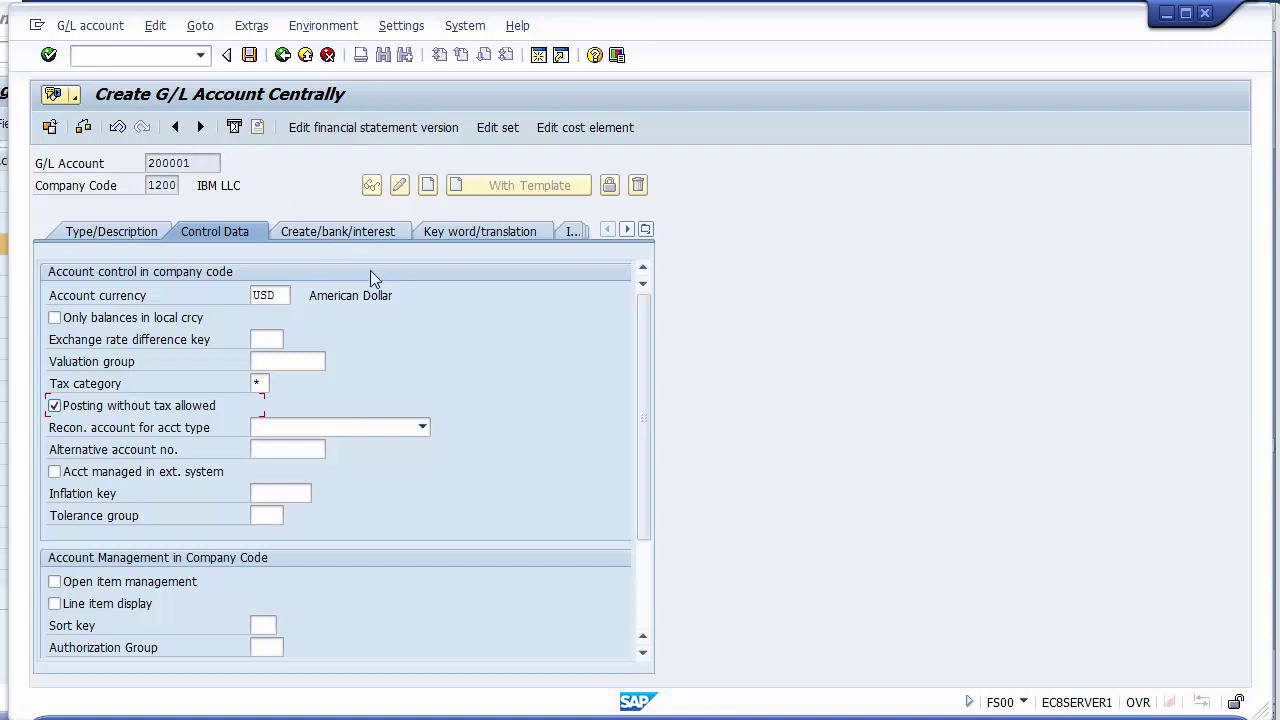
Make the G/L account a reconciliation account for the account type Vendors
key(Tab)
click(373, 428)
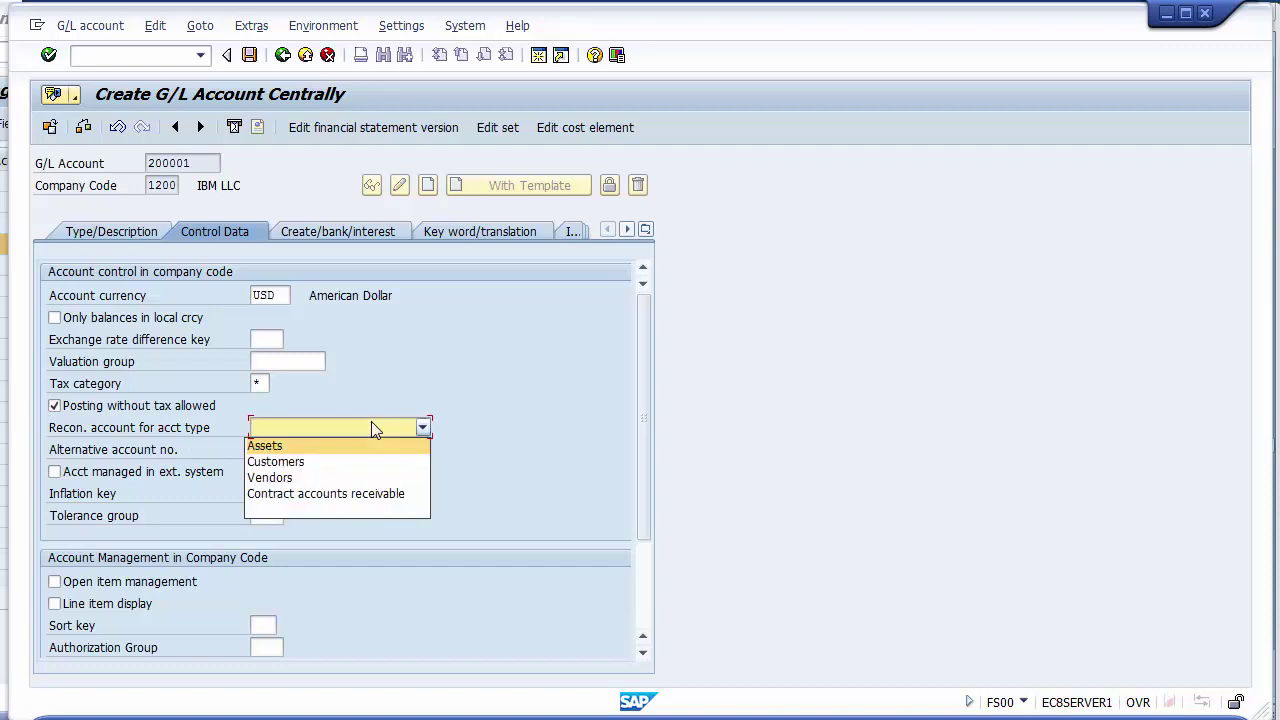
click(270, 478)
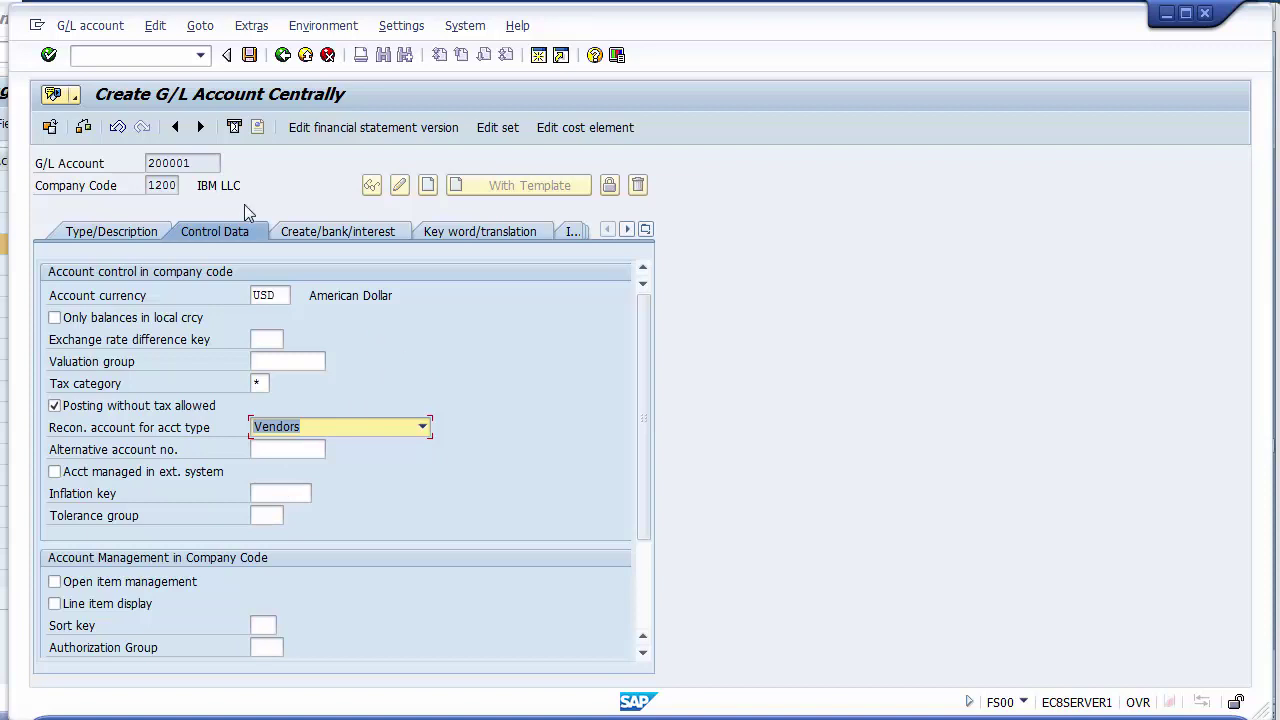
Enable line item display for the vendor reconciliation account in its account management settings
drag(207, 162, 148, 163)
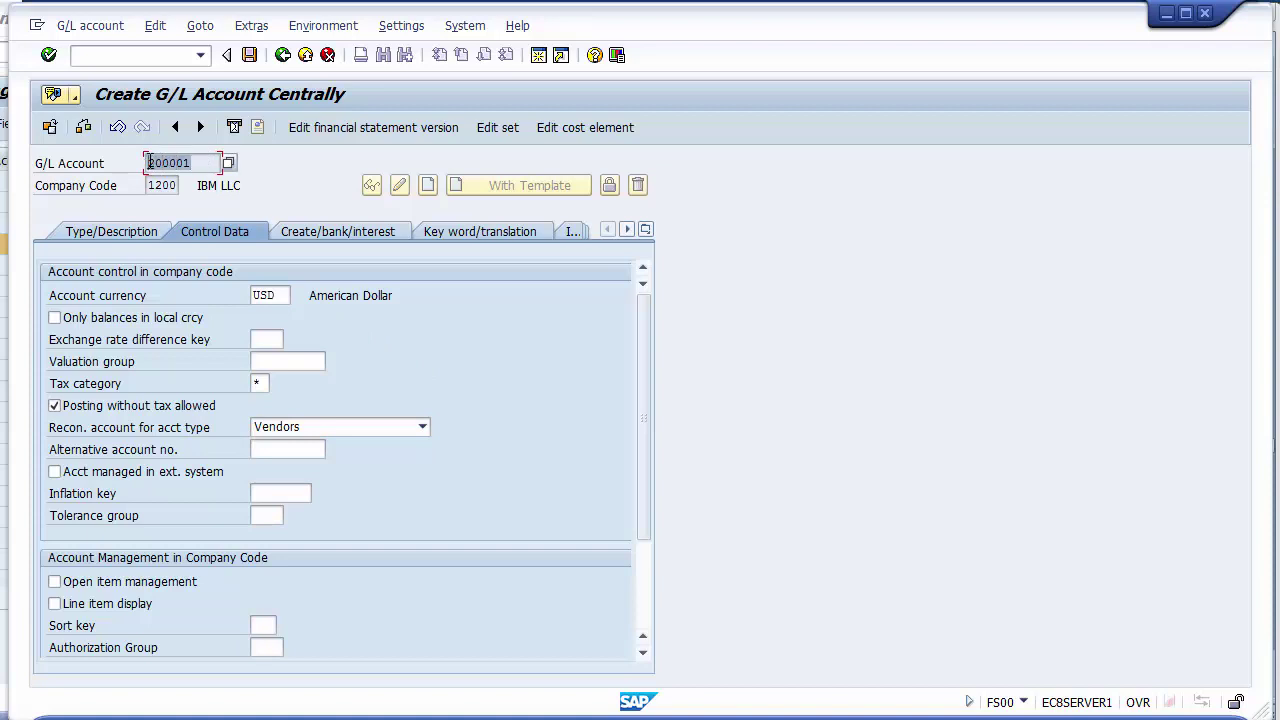
click(421, 442)
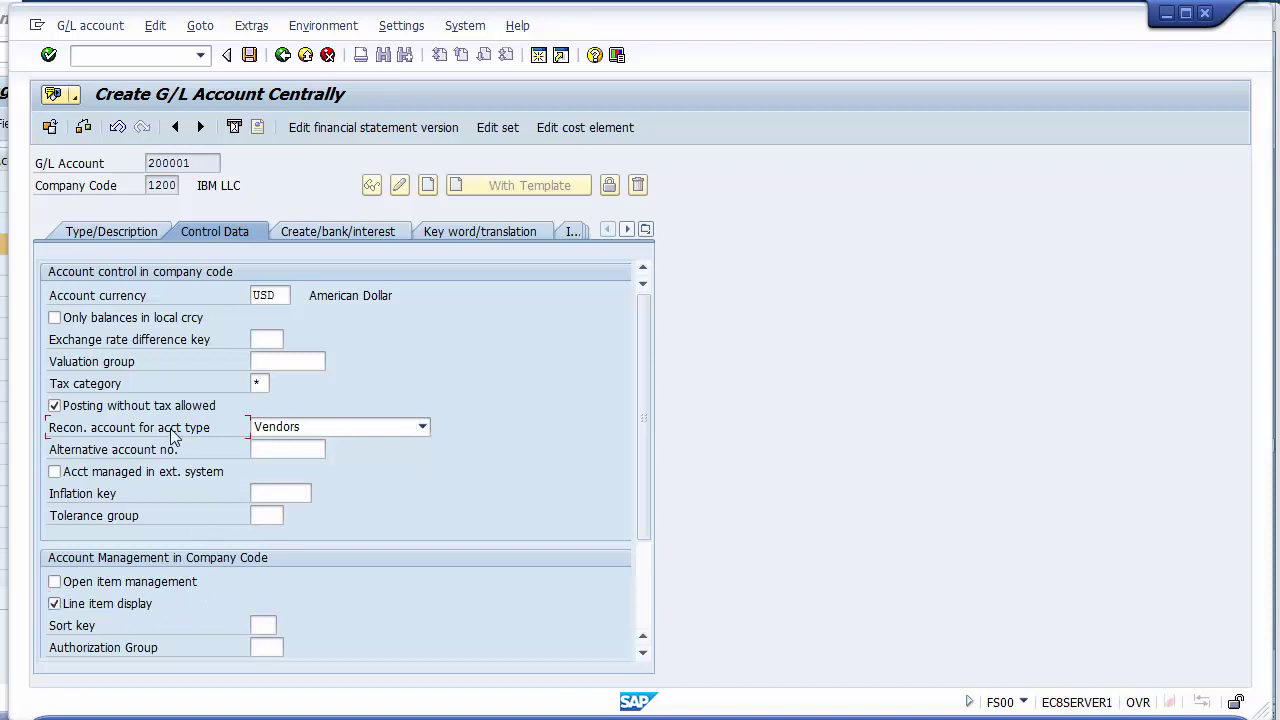
click(258, 436)
Assign field status group G067 (Reconciliation accounts) to control the account's document creation in the company code
click(329, 233)
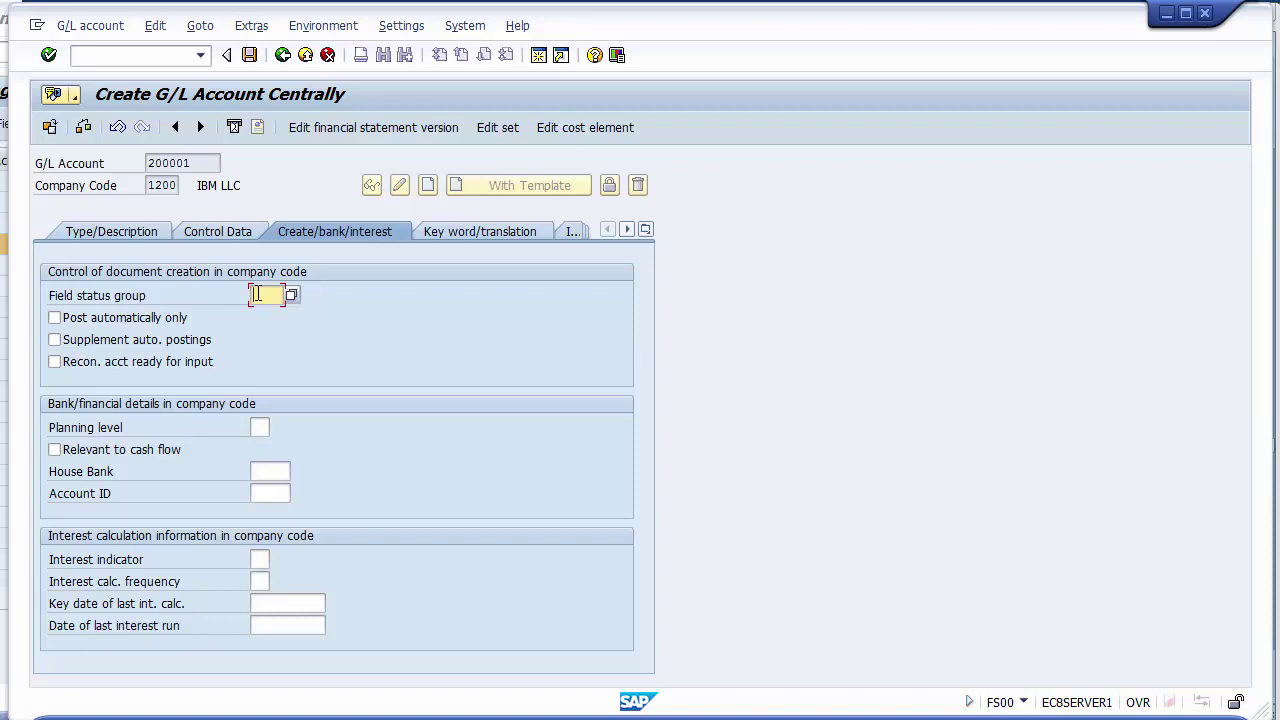
key(F4)
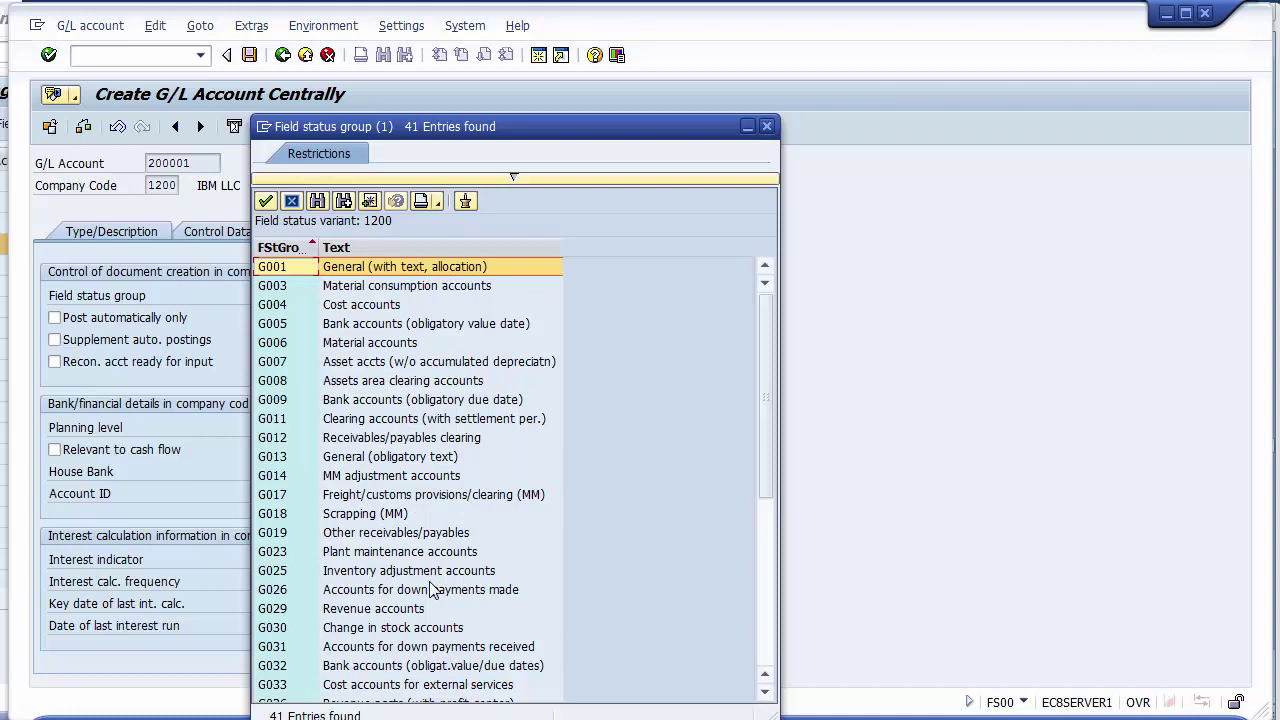
click(760, 662)
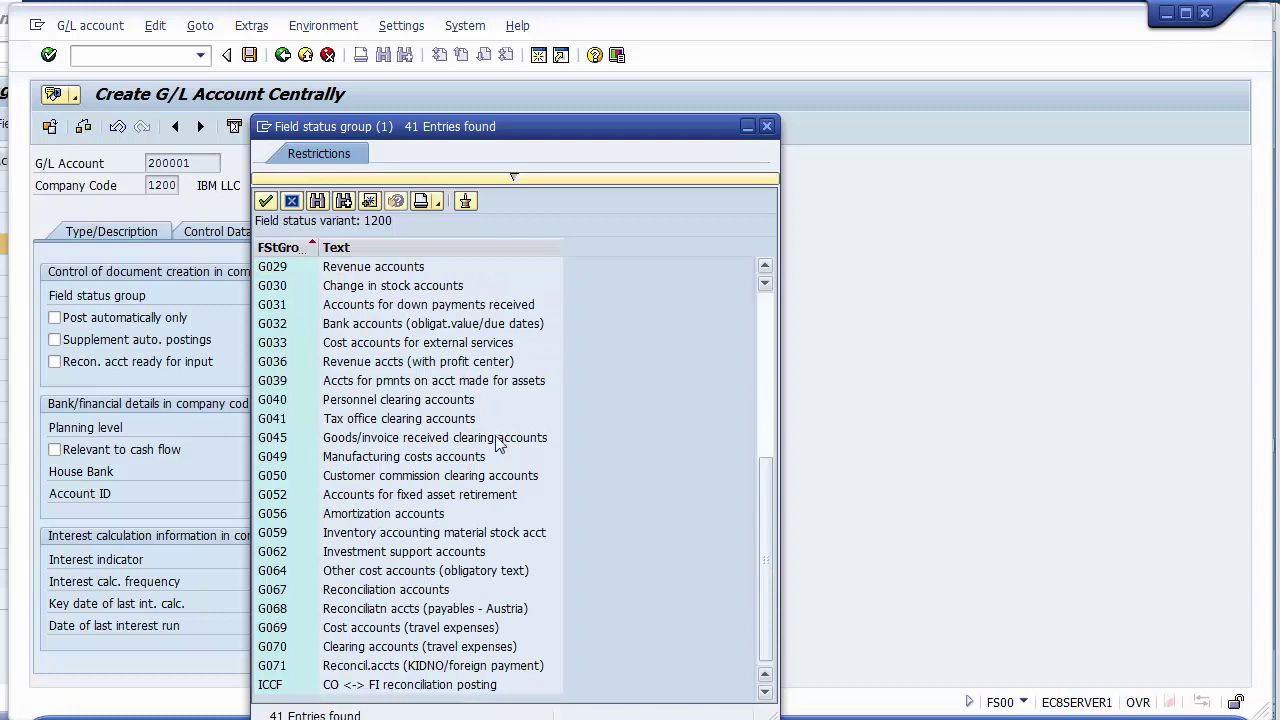
click(362, 597)
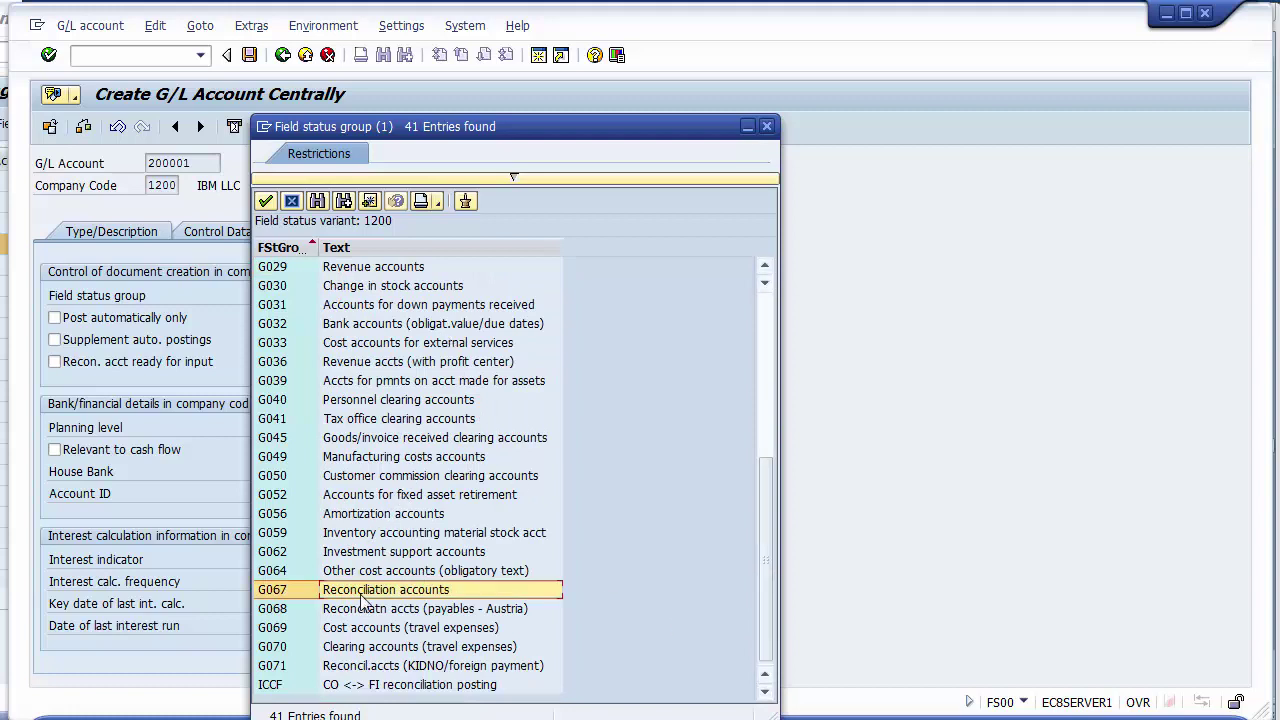
double_click(273, 592)
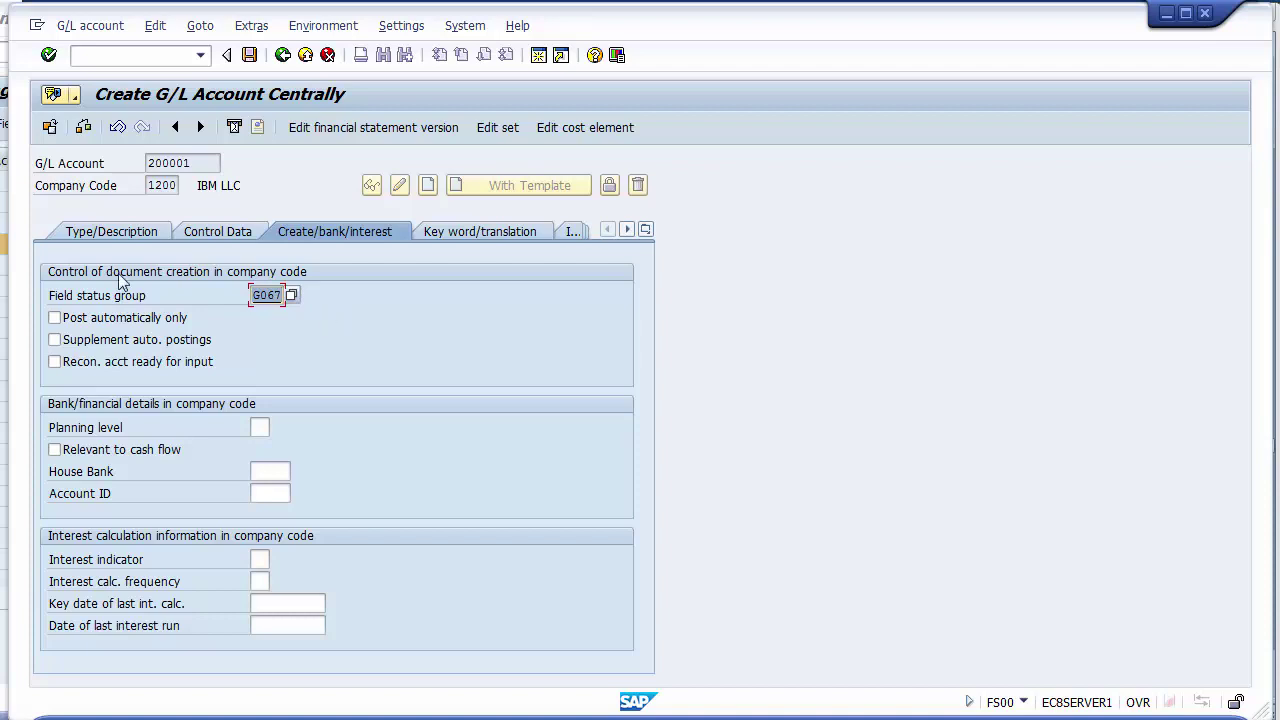
Save the new G/L account, accepting the warning about the missing sort indicator
click(249, 55)
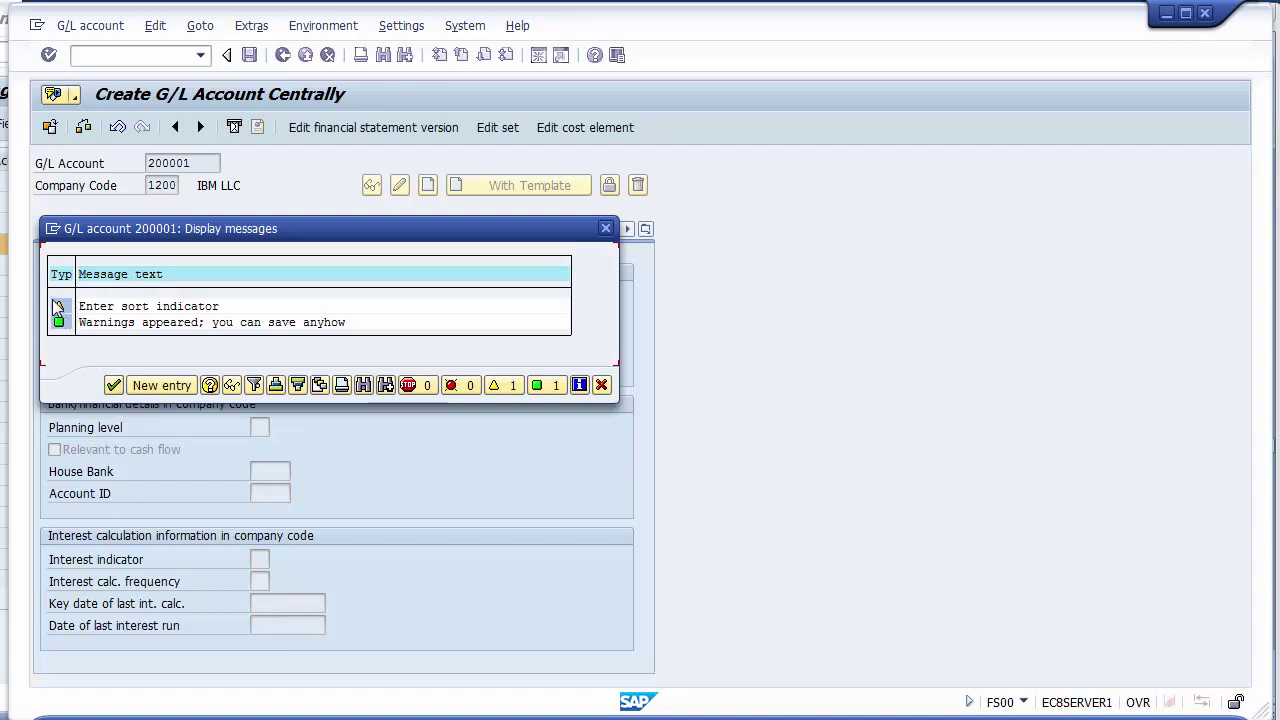
click(115, 386)
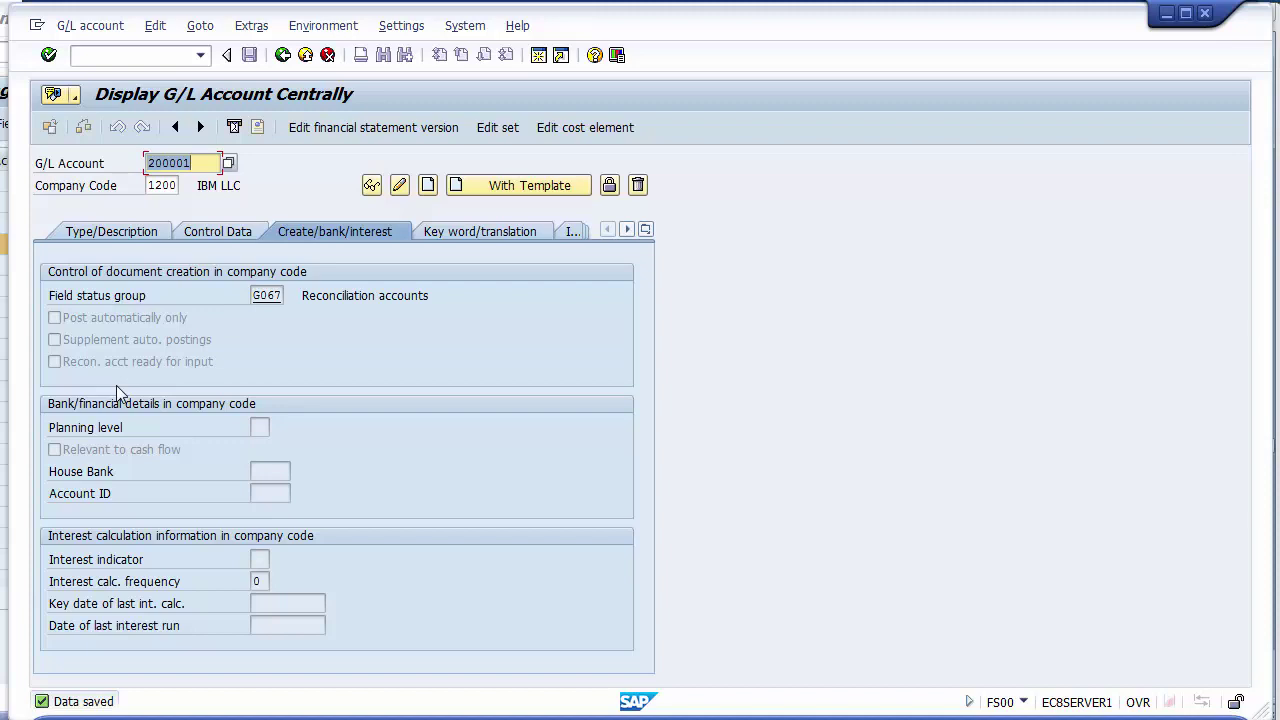
click(202, 166)
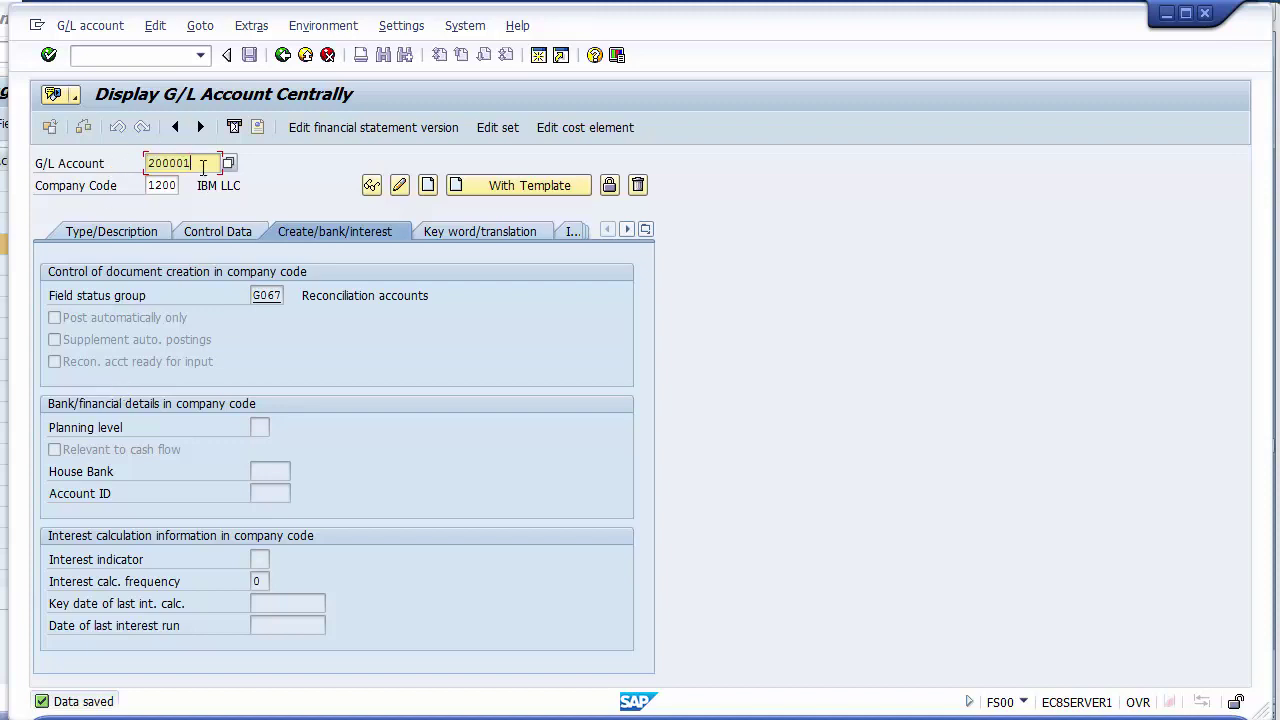
drag(202, 166, 146, 168)
Leave the current transaction, restart FS00 and display the Domestic Vendor G/L account in company code 1200
click(129, 55)
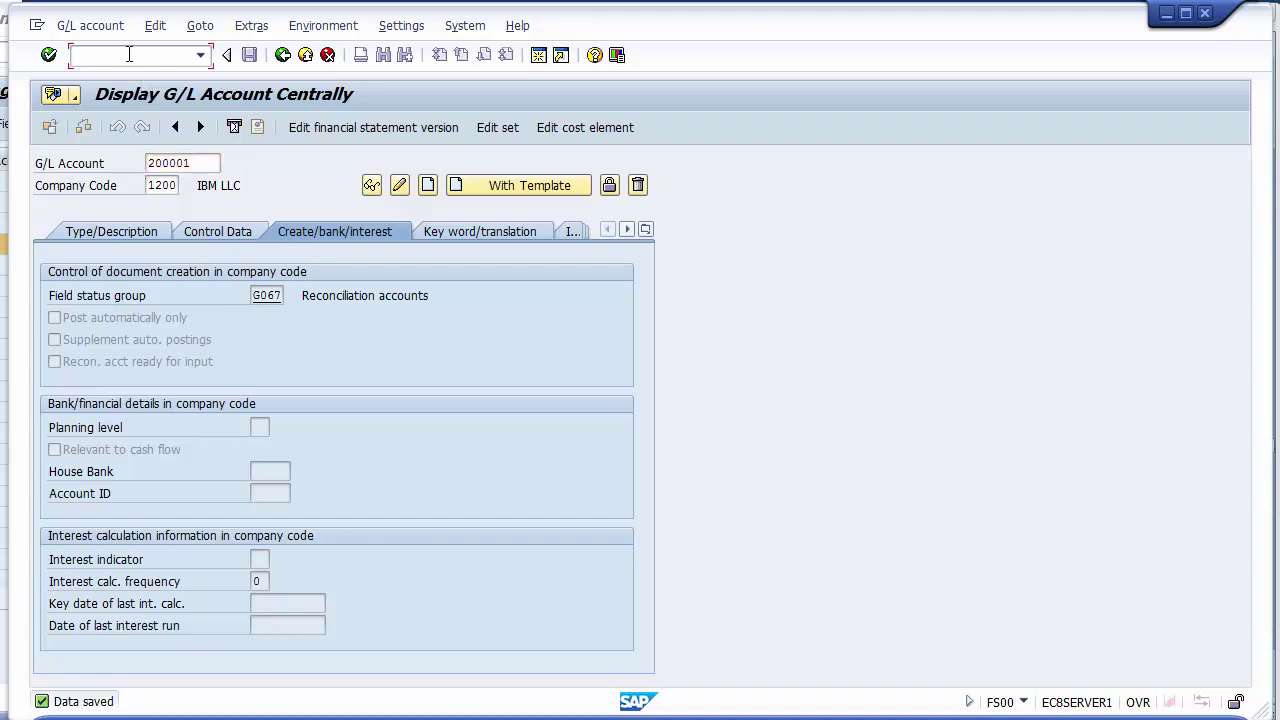
text(/n)
key(Return)
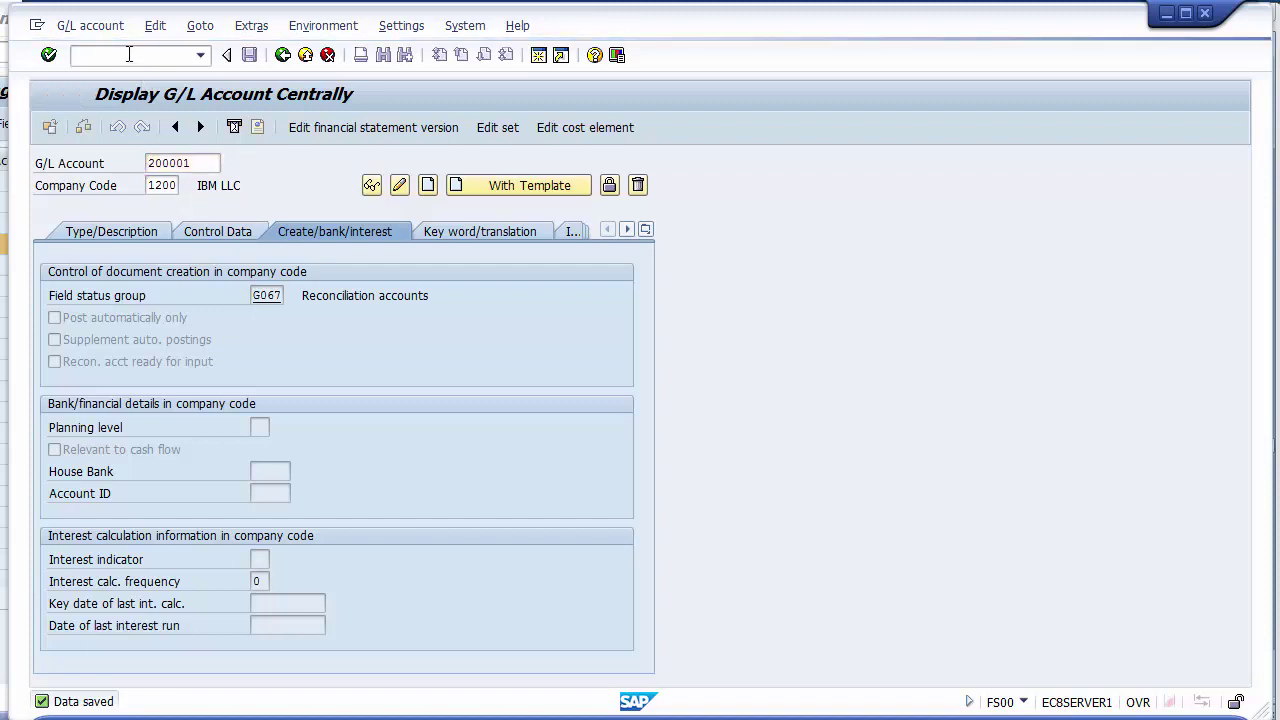
text(fs00)
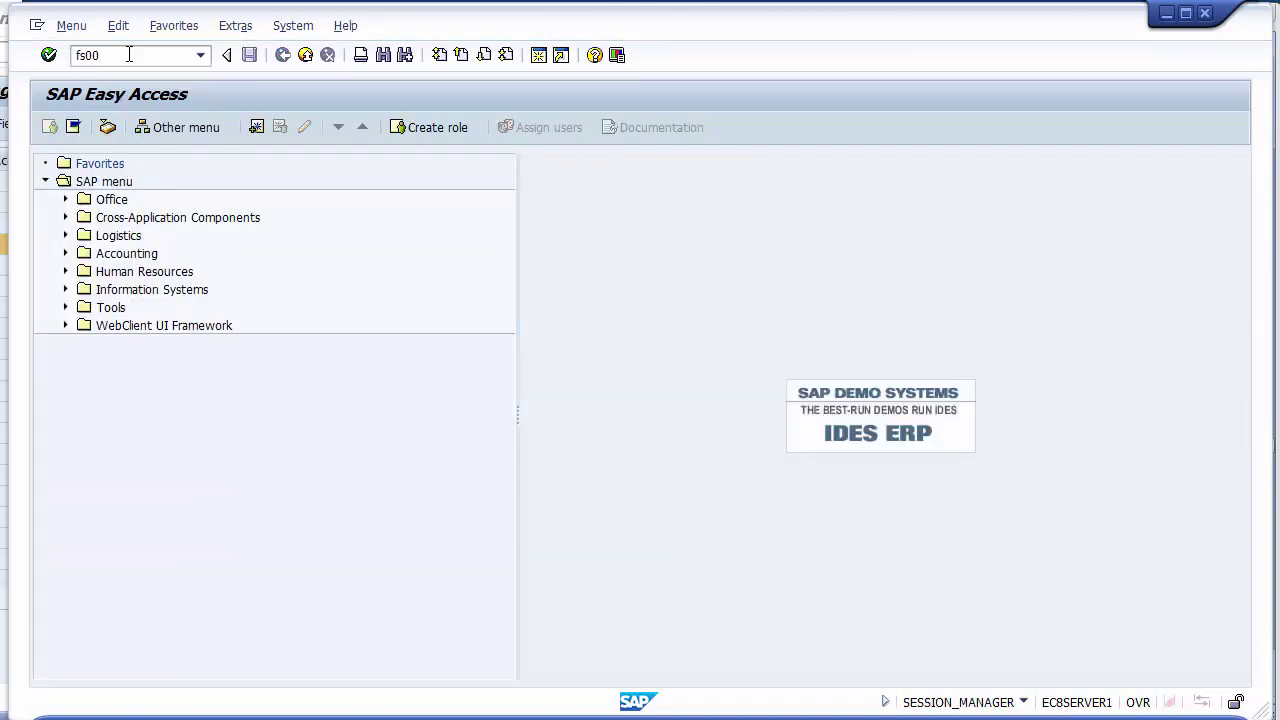
key(Return)
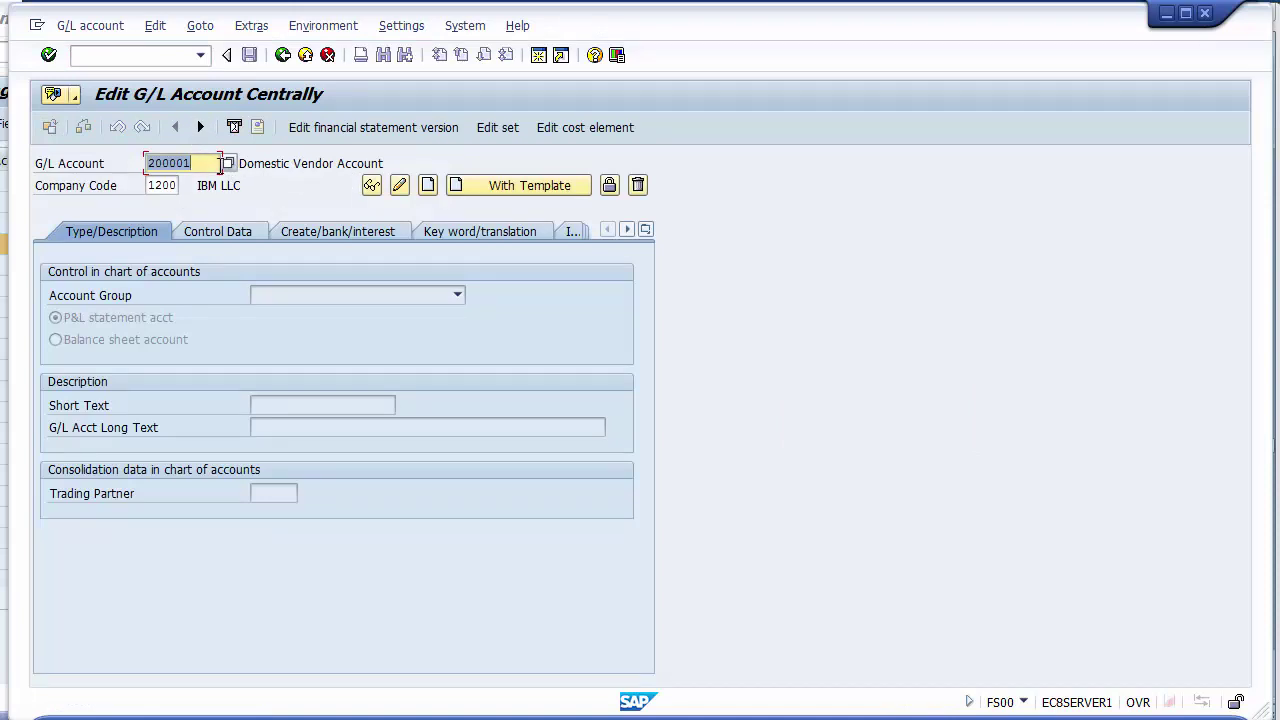
click(211, 163)
key(Return)
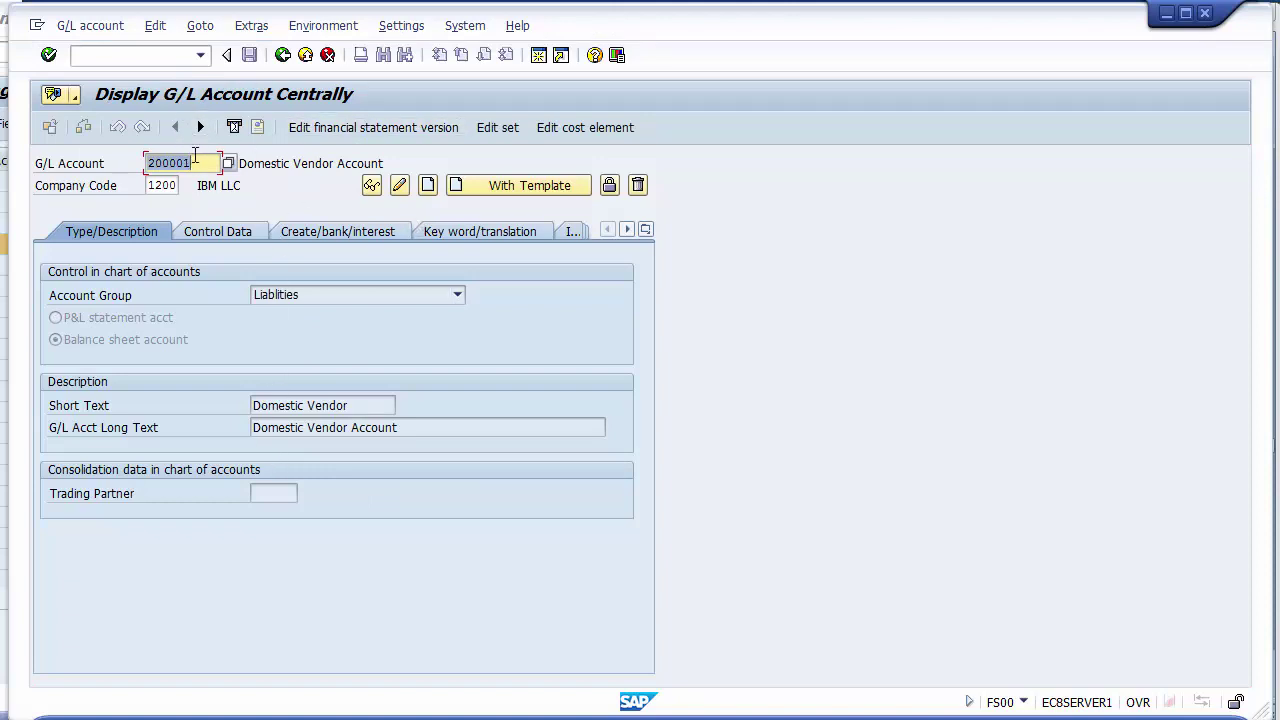
Review the account's control data, its document creation settings, and its creation date and creator in the chart of accounts information
click(227, 239)
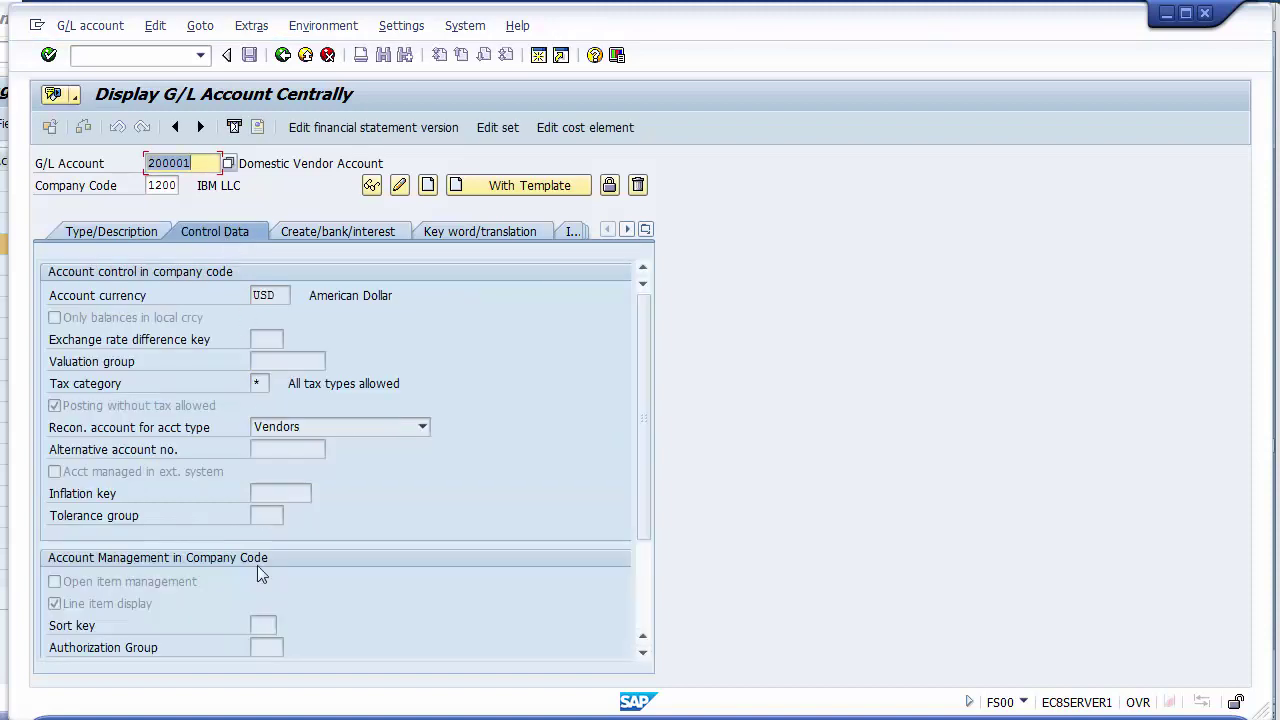
click(320, 232)
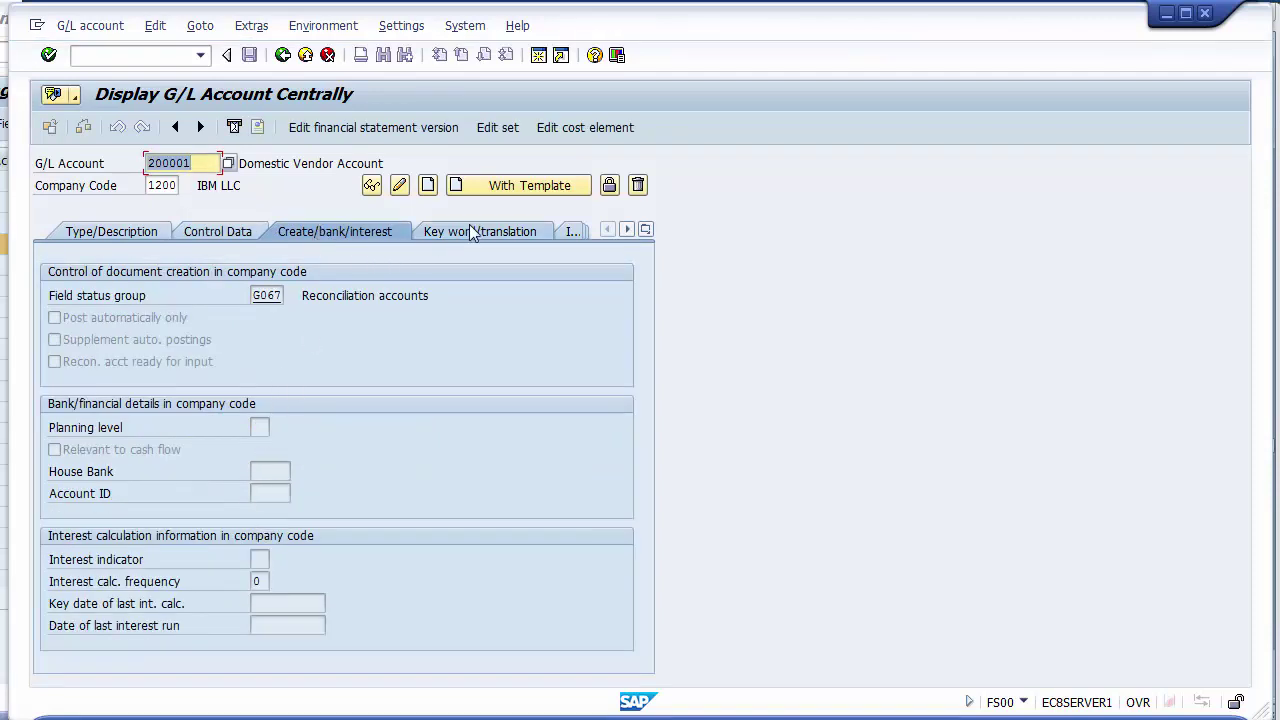
click(646, 230)
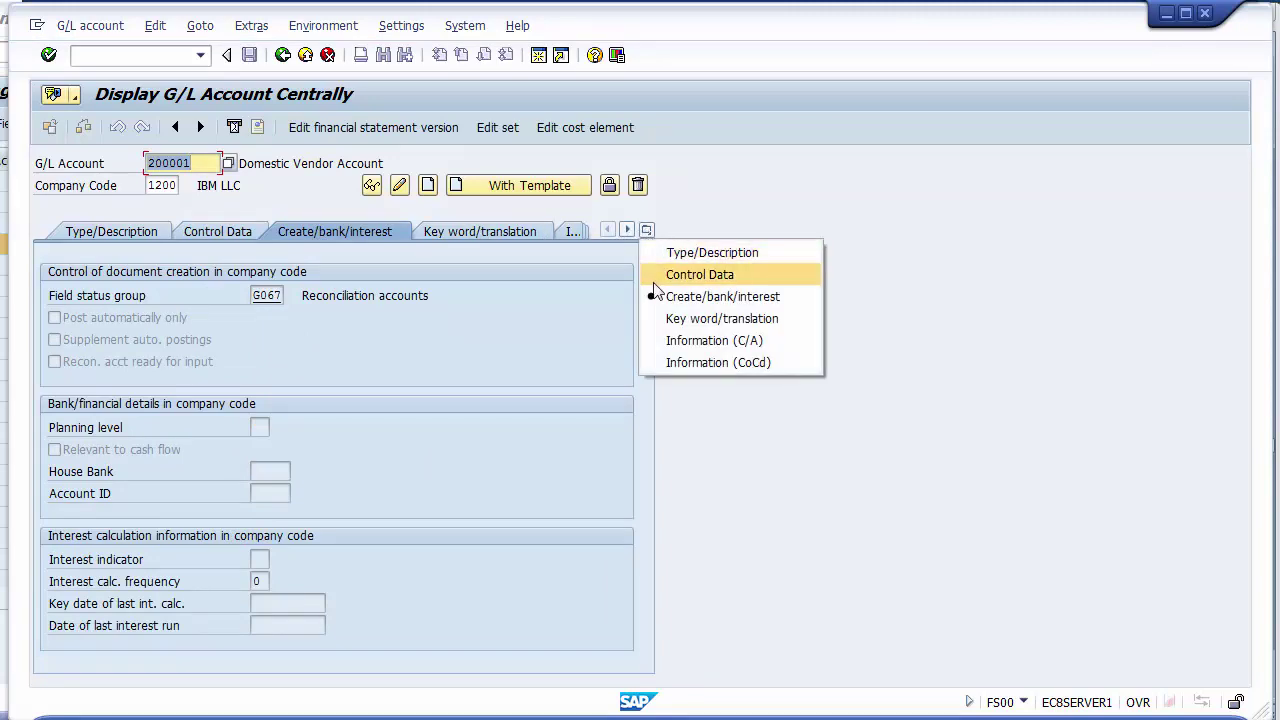
click(680, 342)
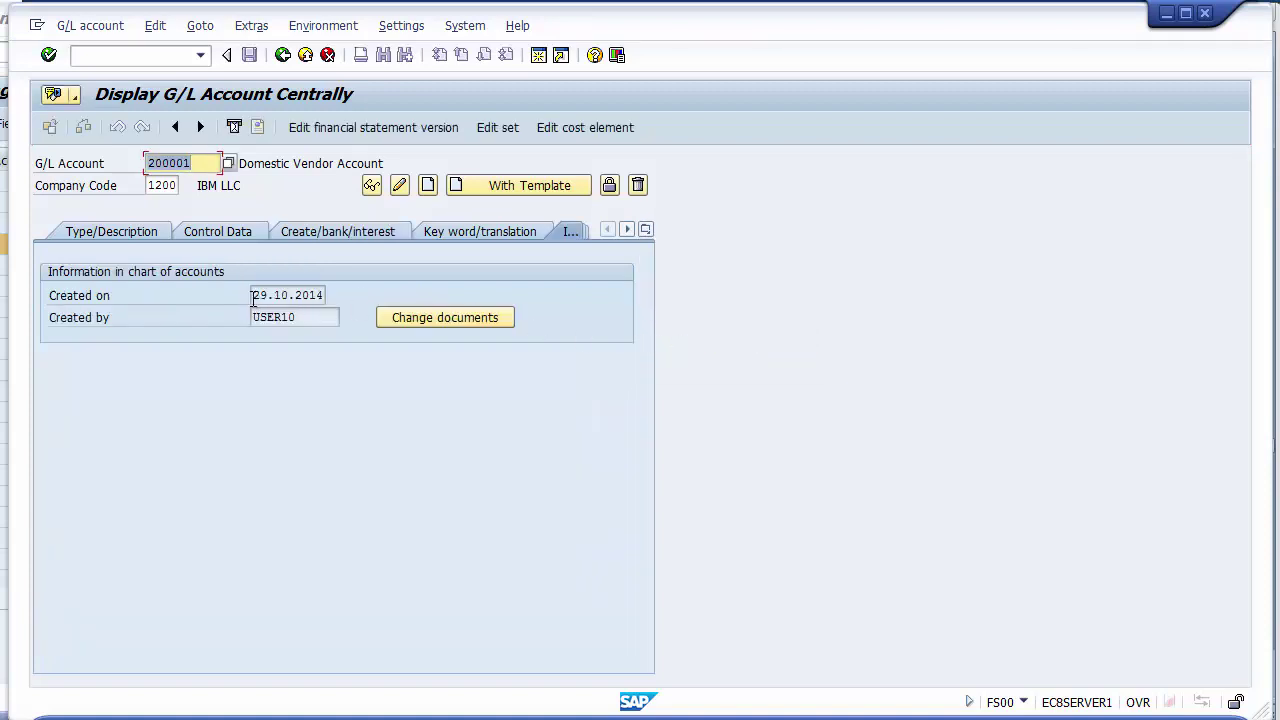
double_click(323, 295)
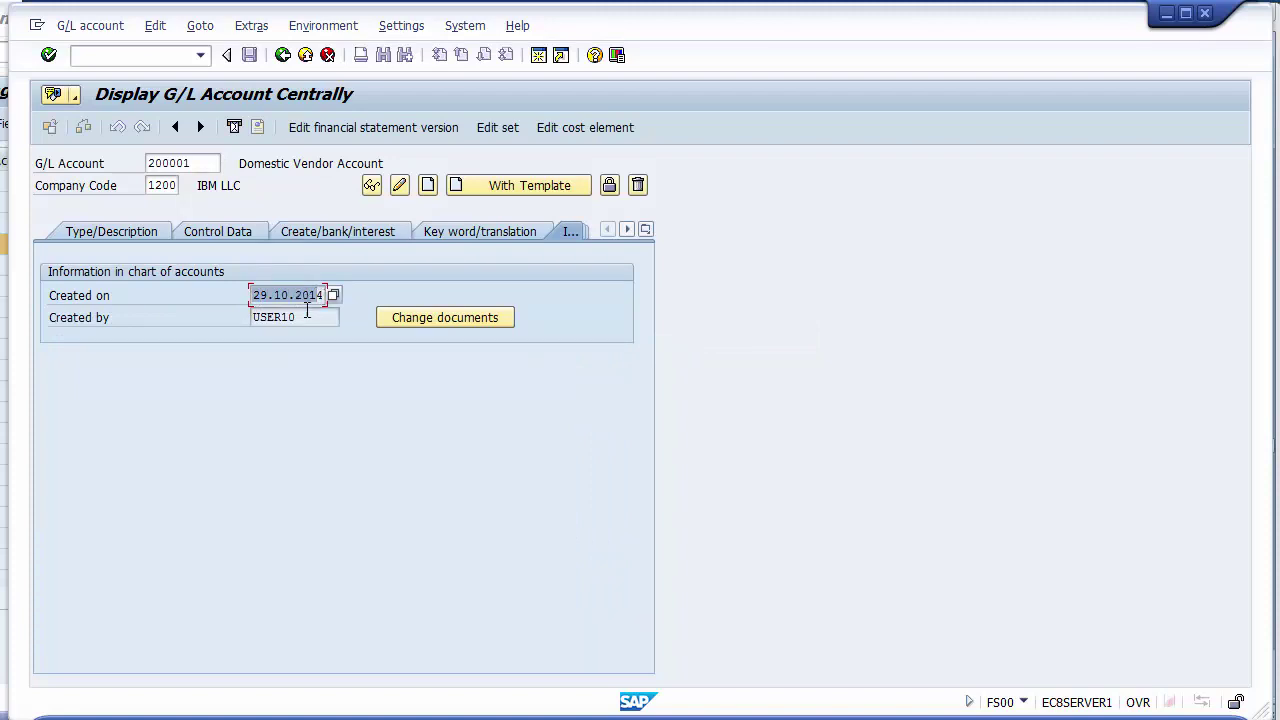
drag(330, 317, 258, 316)
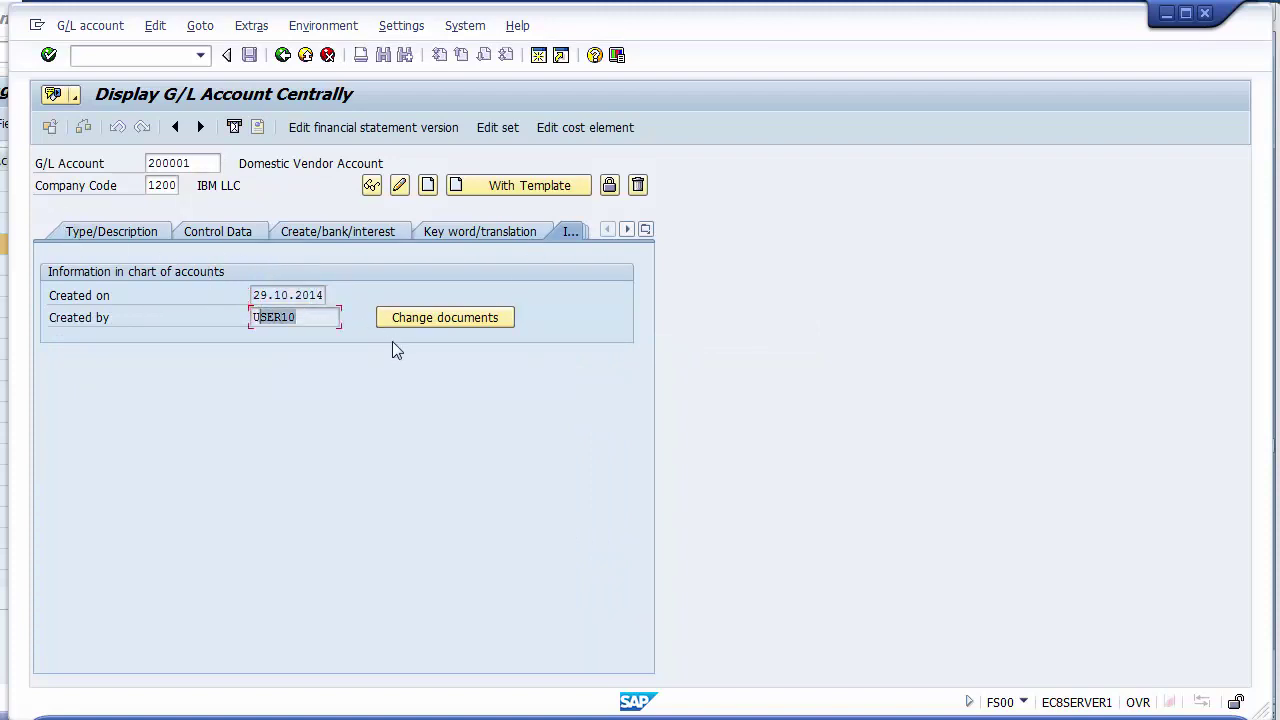
Examine the account's change documents for the table G/L Account Master (Chart of Accounts) and return to the account display
click(438, 320)
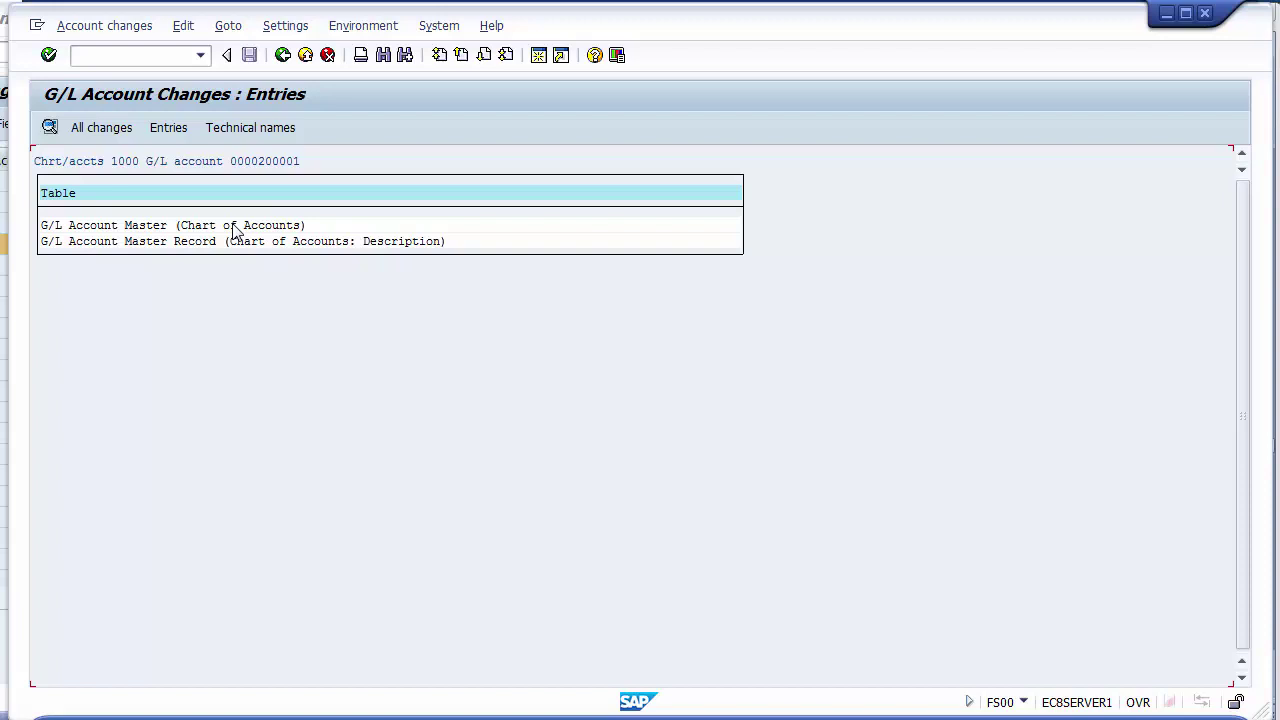
double_click(233, 226)
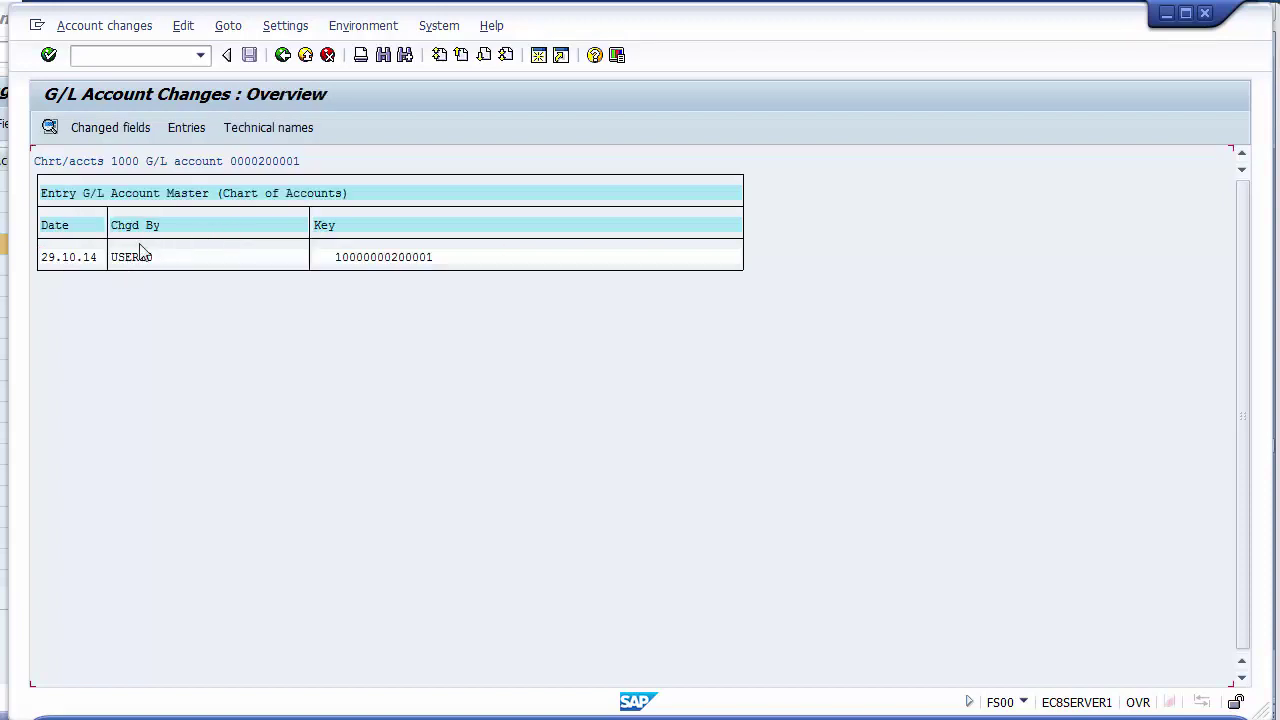
click(284, 55)
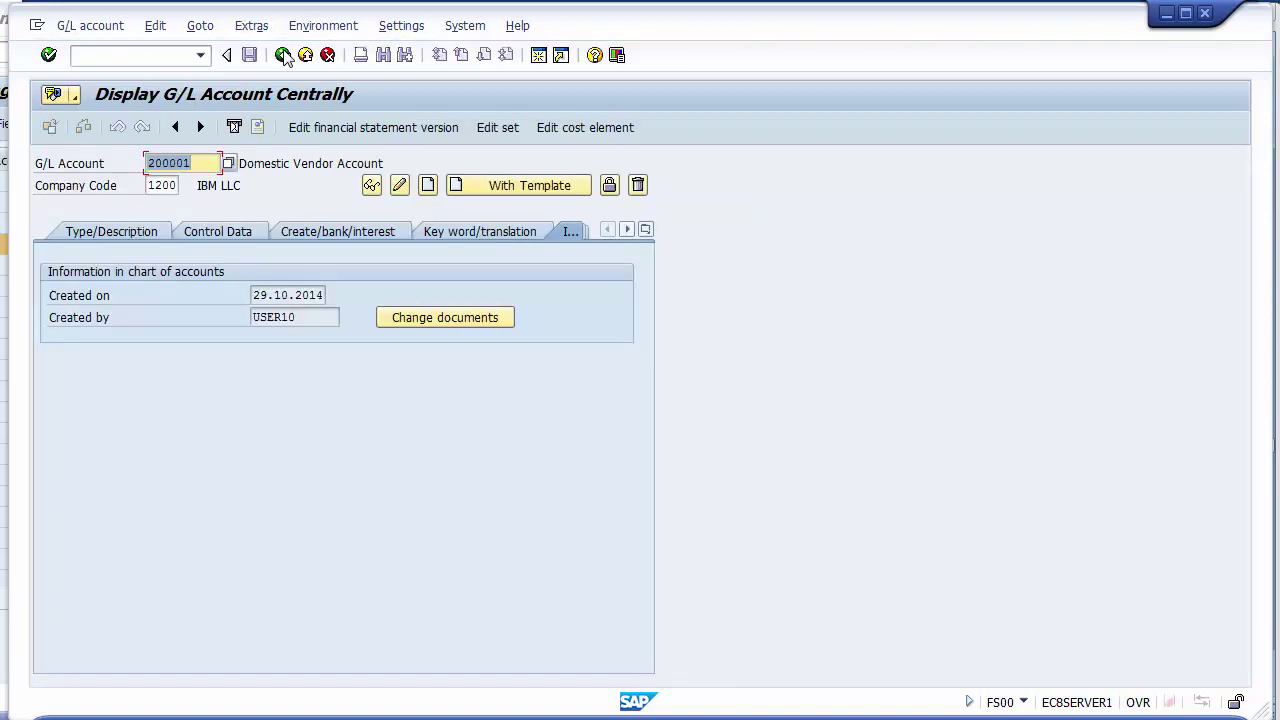
Switch to the PowerPoint presentation, read the Maintain Document No. Range slide, and return to SAP
click(440, 718)
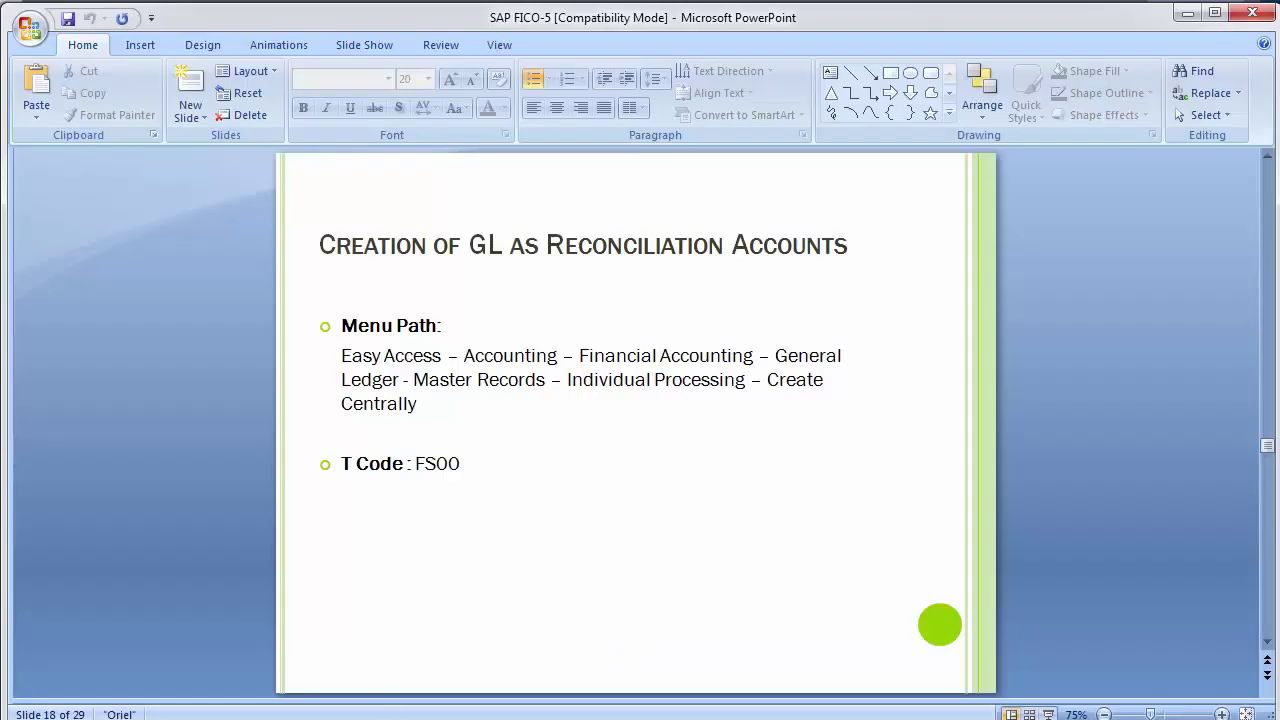
scroll(404, 541, down, 1)
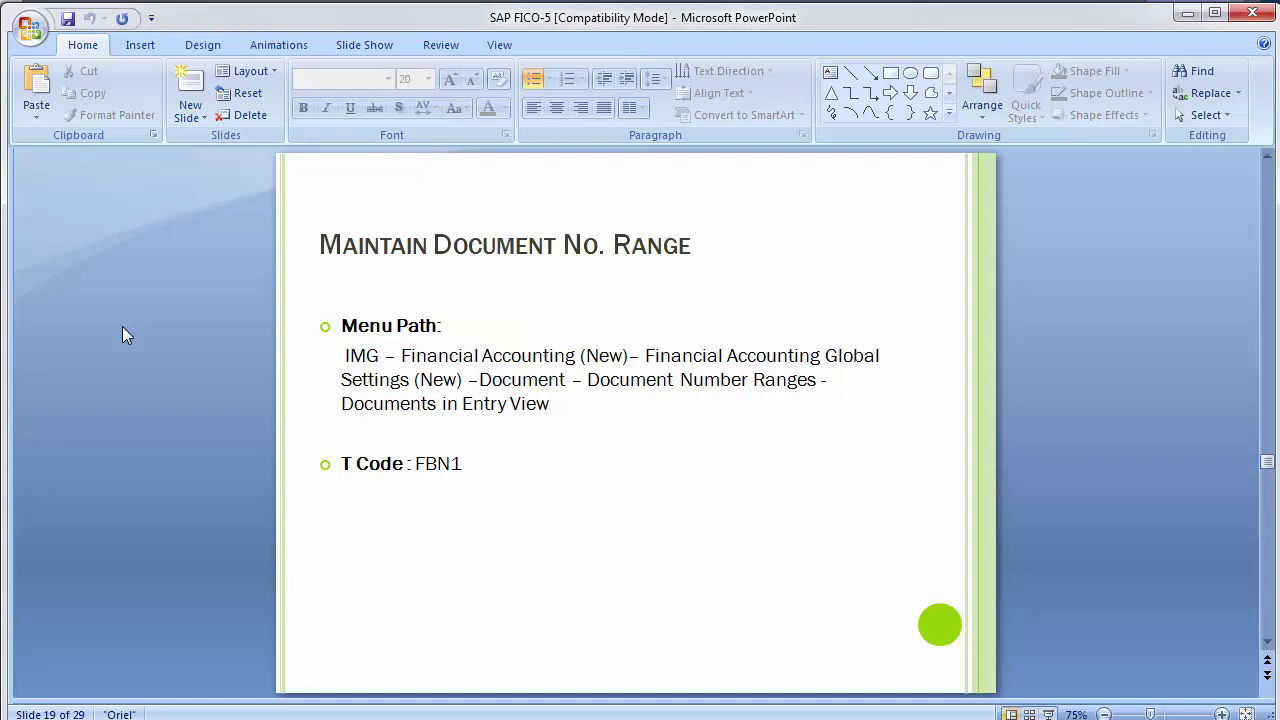
key(alt+Tab)
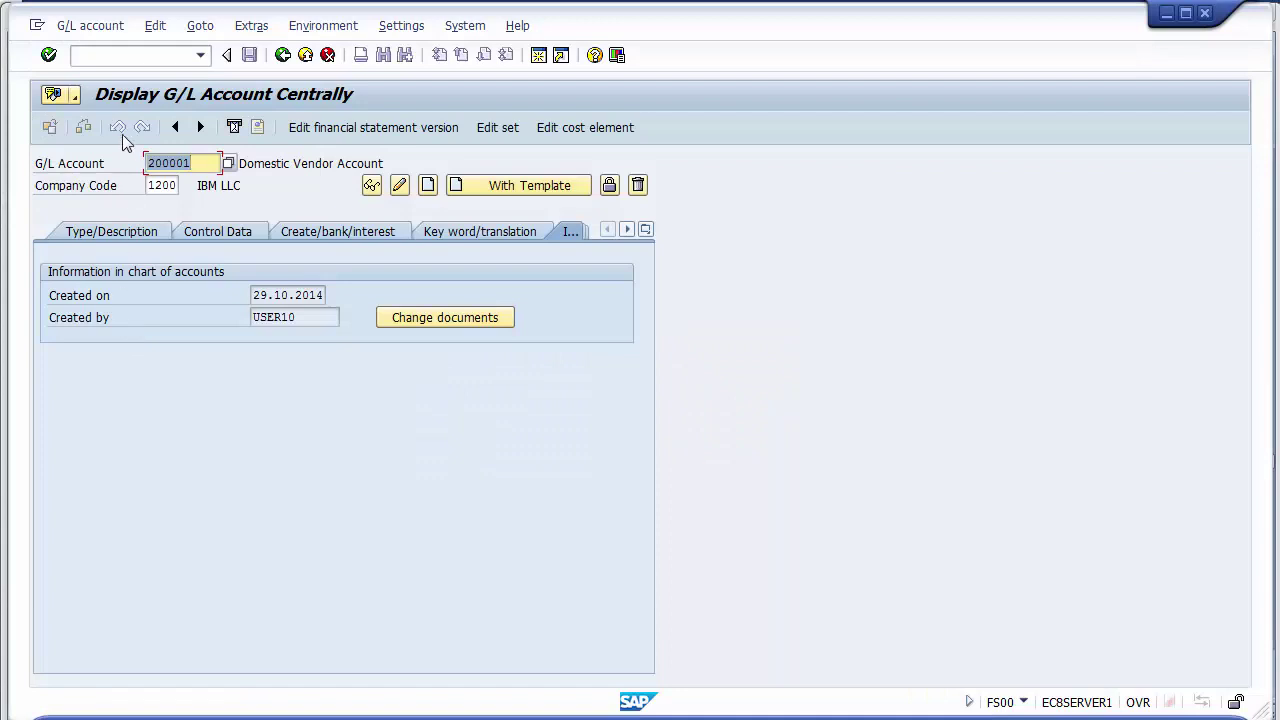
Leave the G/L account display and open the document types overview with transaction OBA7
click(114, 53)
text(/n)
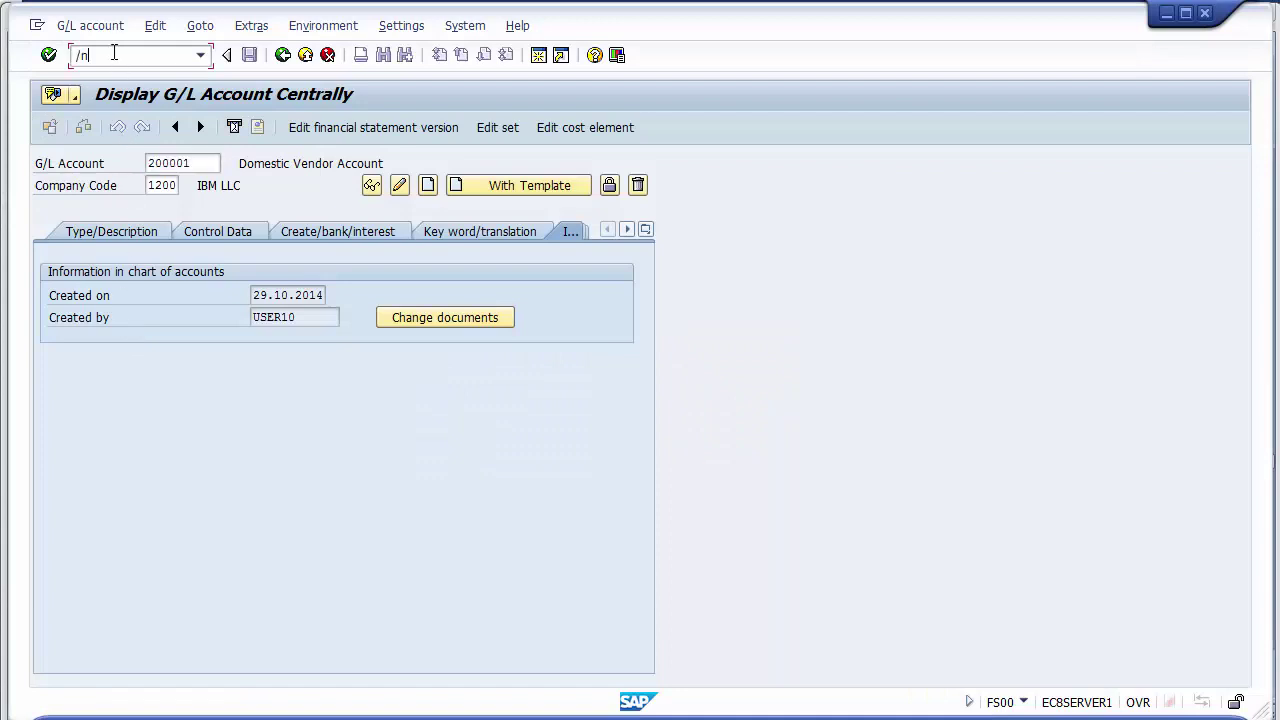
key(Return)
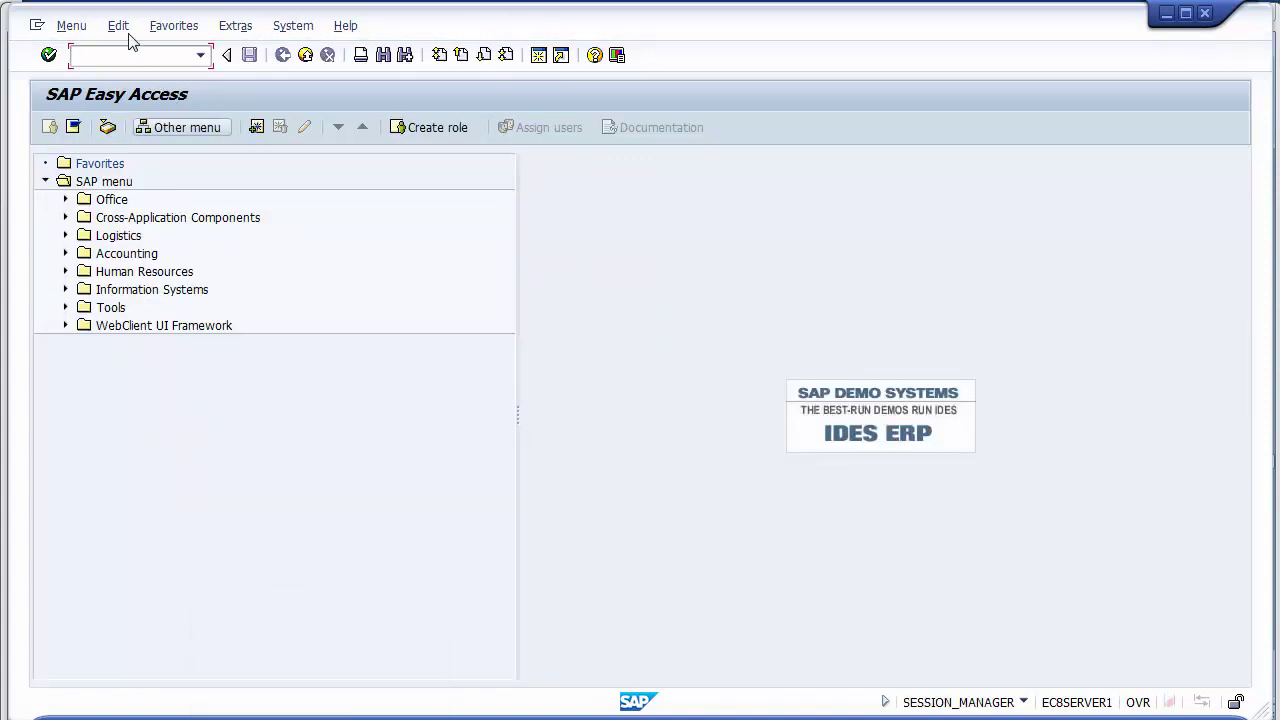
text(oba7)
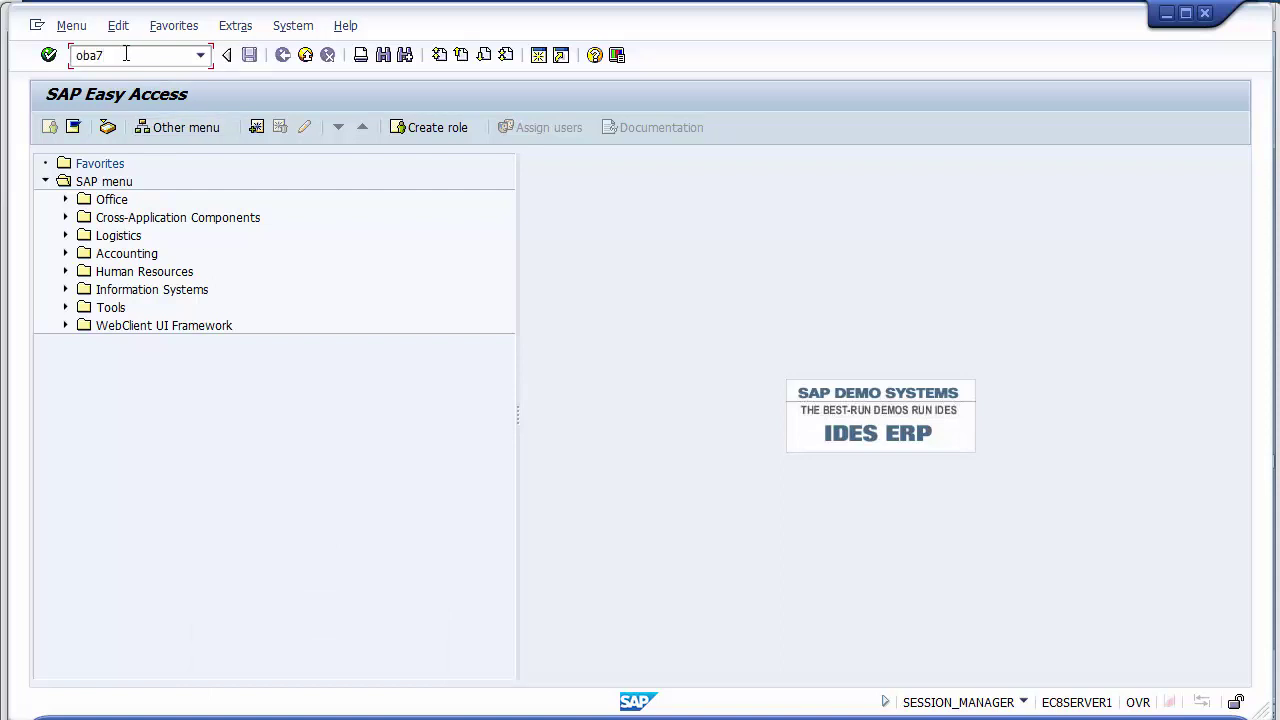
key(Return)
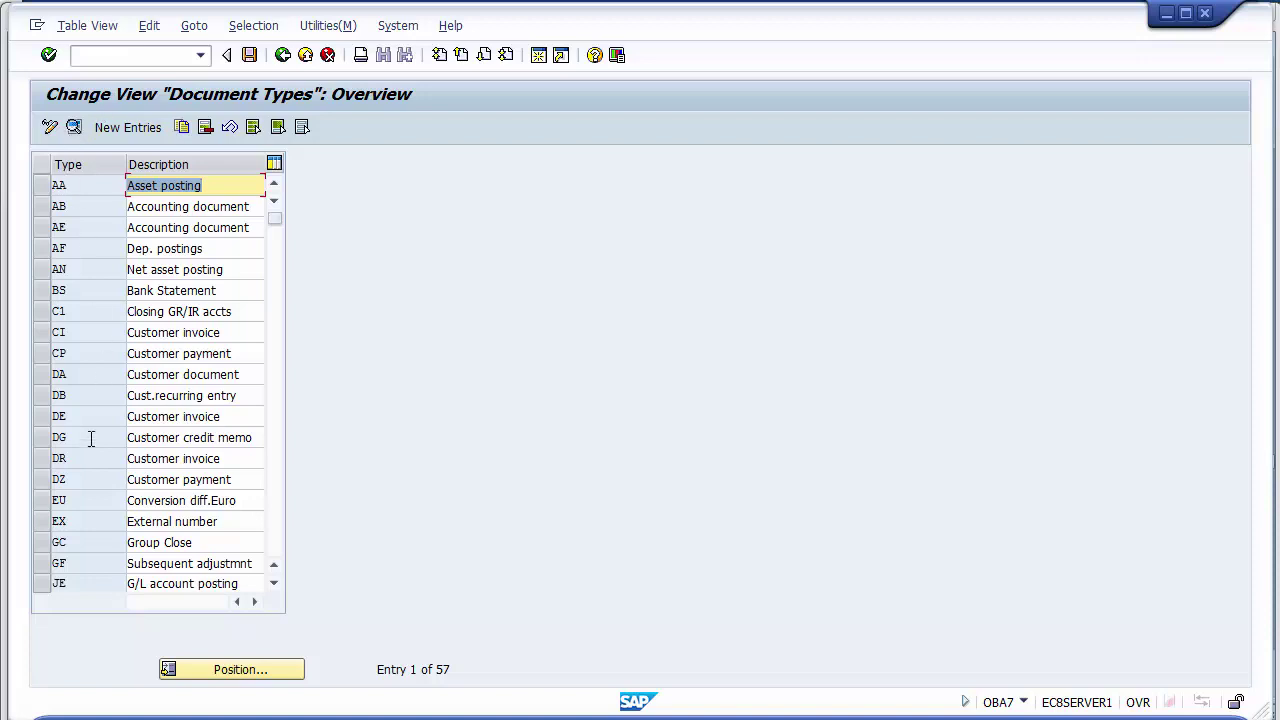
Mark document types KR and KZ, check the number range in the details of KR (Vendor invoice), and return to the overview
key(Page_Down)
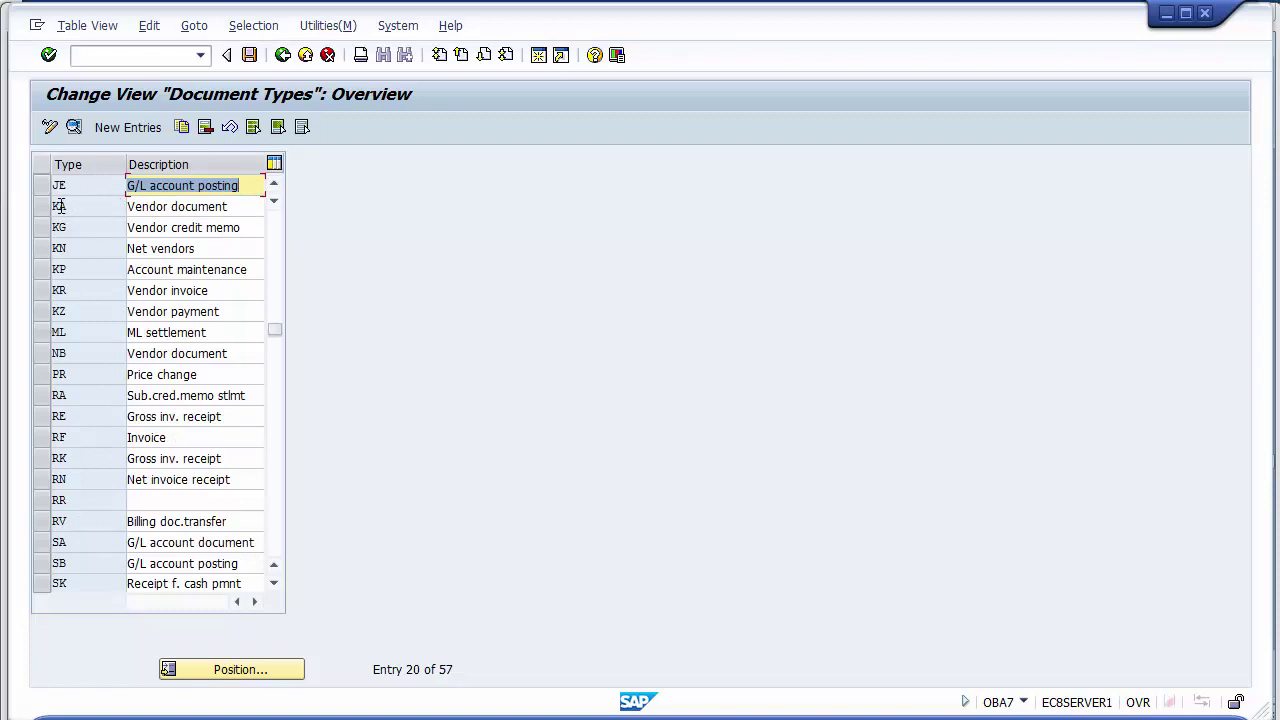
click(44, 291)
click(44, 308)
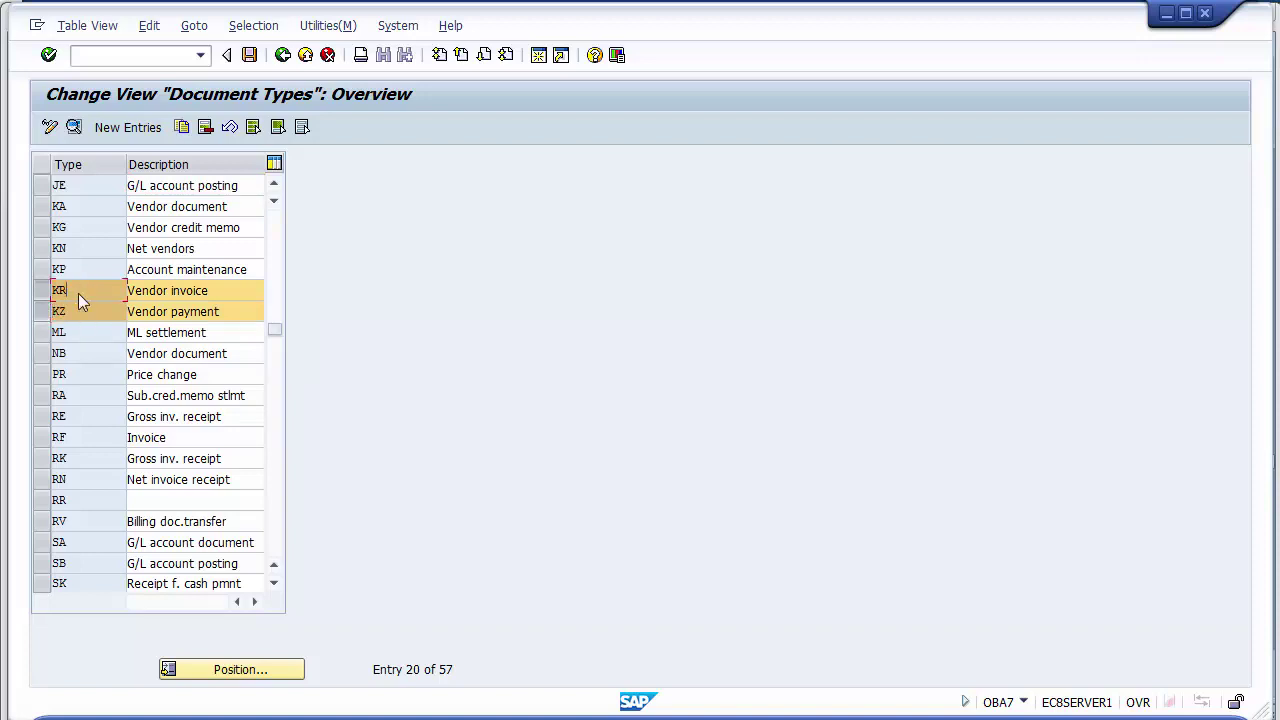
double_click(77, 292)
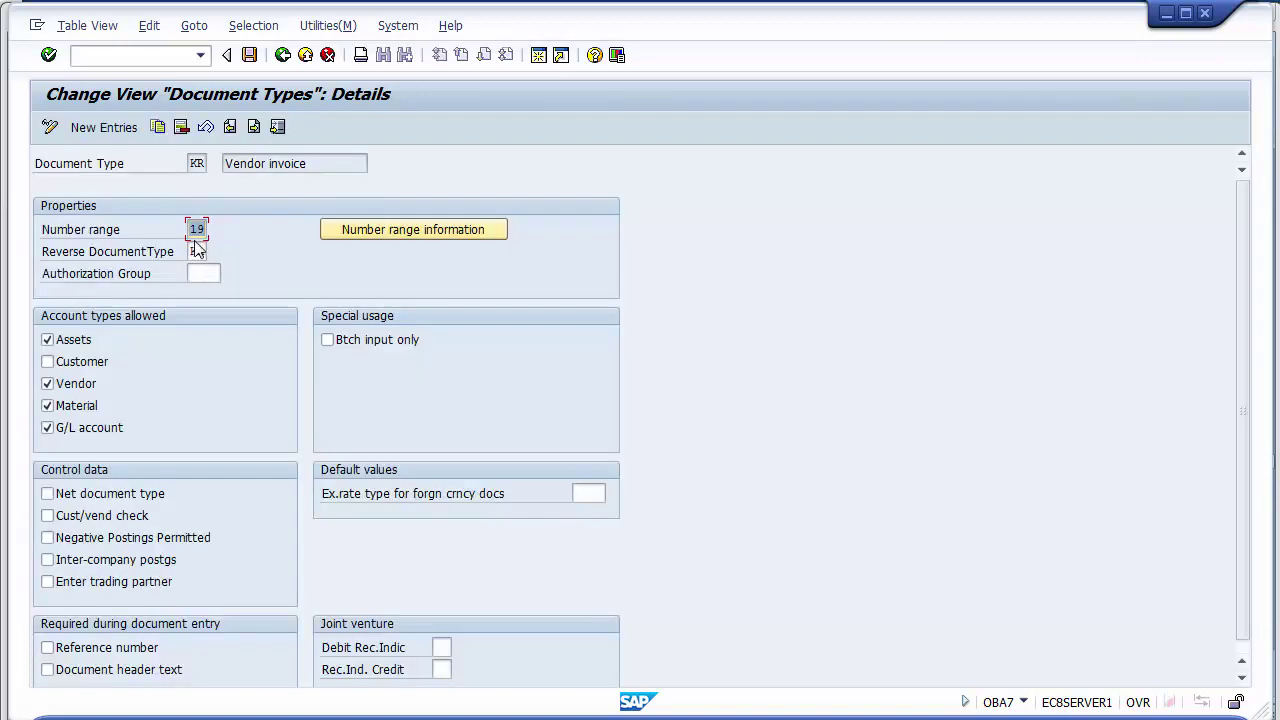
click(195, 229)
click(282, 54)
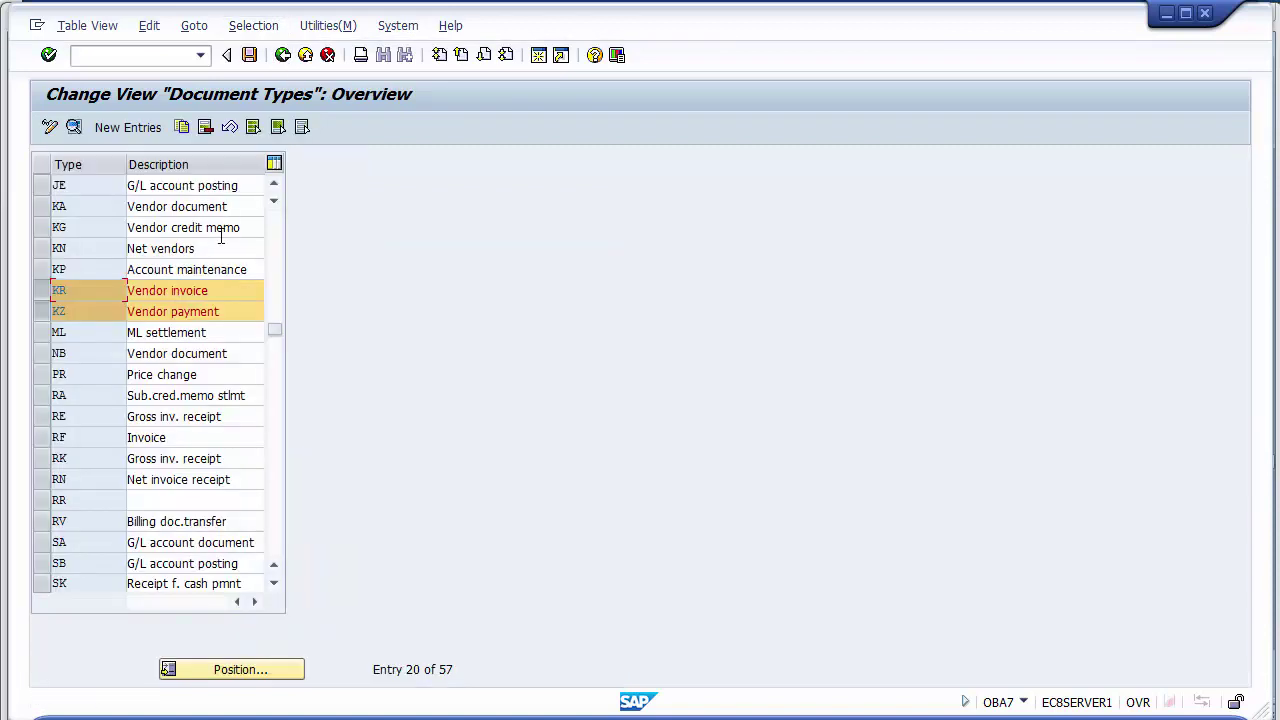
Check the number range in the details of document type KZ (Vendor payment) and return to the overview
double_click(95, 317)
click(204, 229)
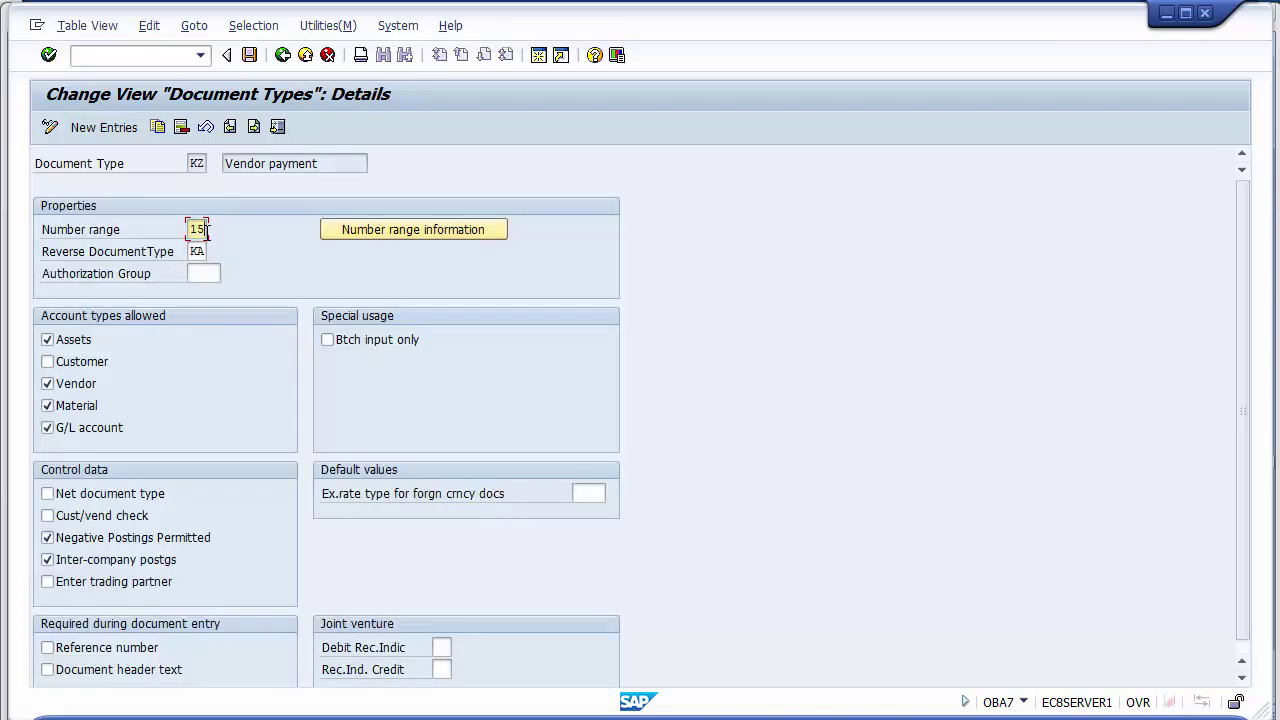
click(86, 230)
click(282, 56)
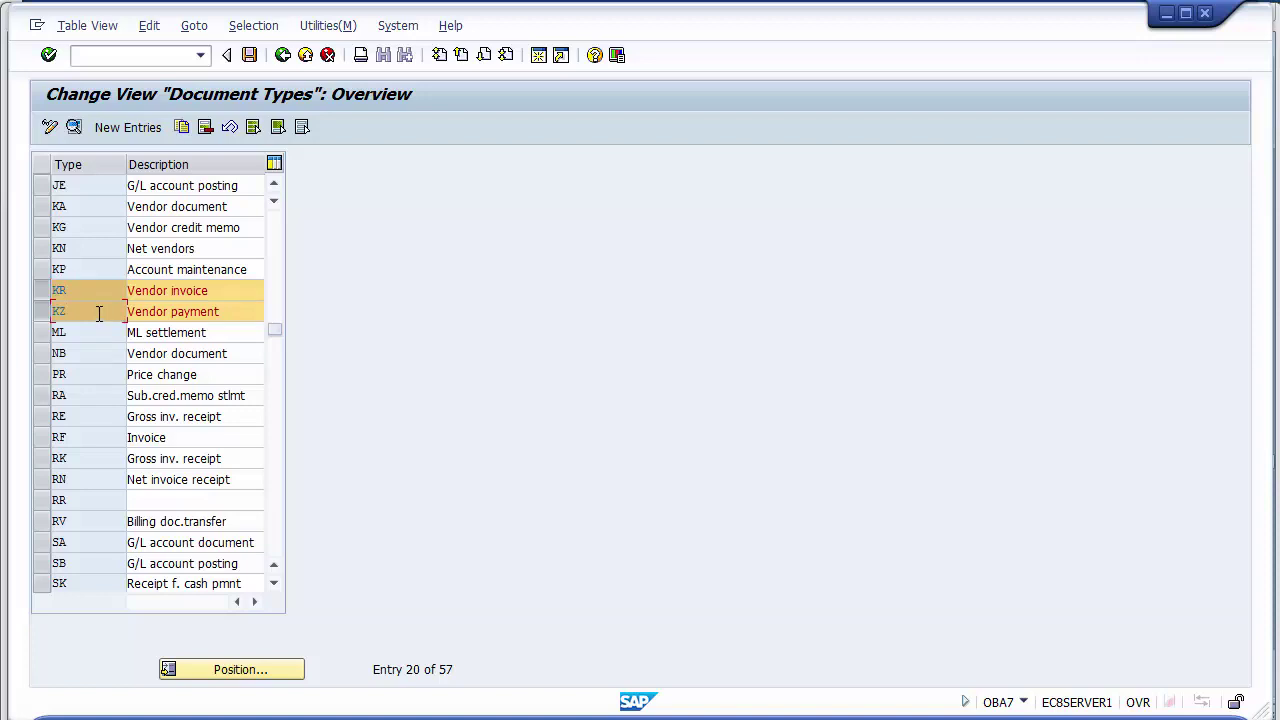
Leave the document types overview and open the number ranges for accounting documents with transaction FBN1
click(103, 54)
text(/n)
text(fb01)
key(Return)
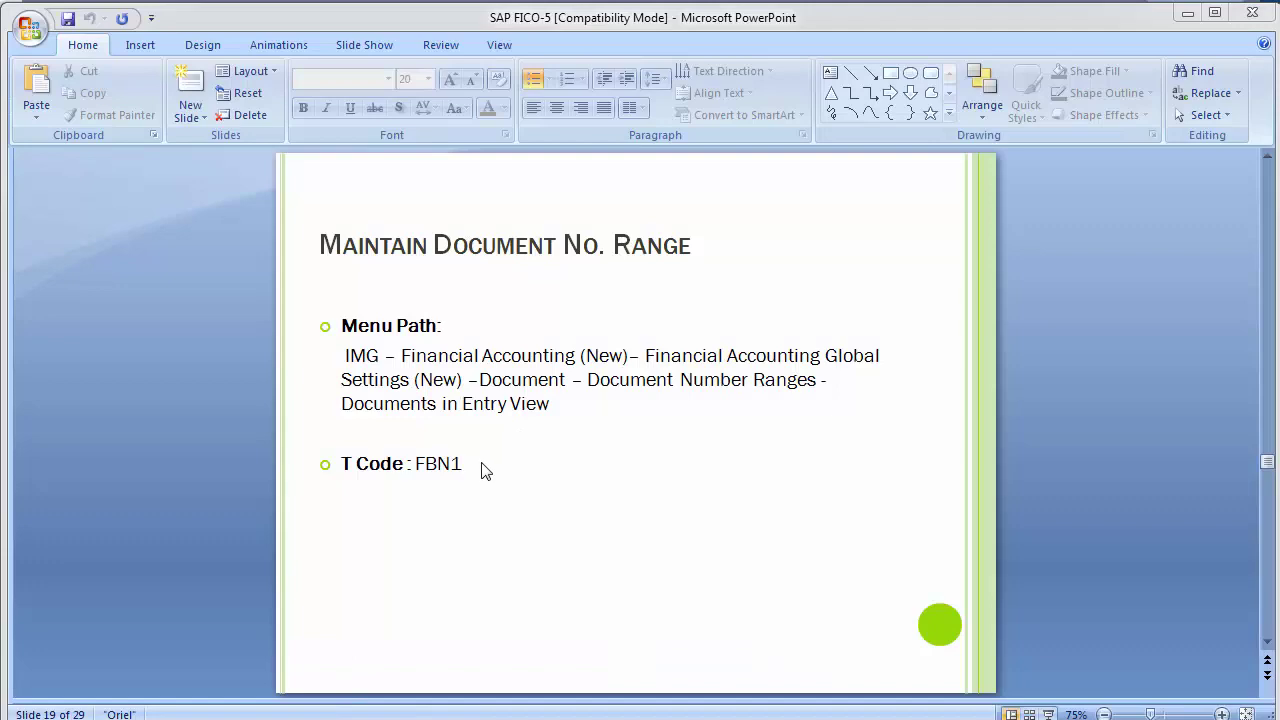
Switch from PowerPoint back to the SAP number ranges session, leave it, and restart transaction FBN1
mouse_move(380, 716)
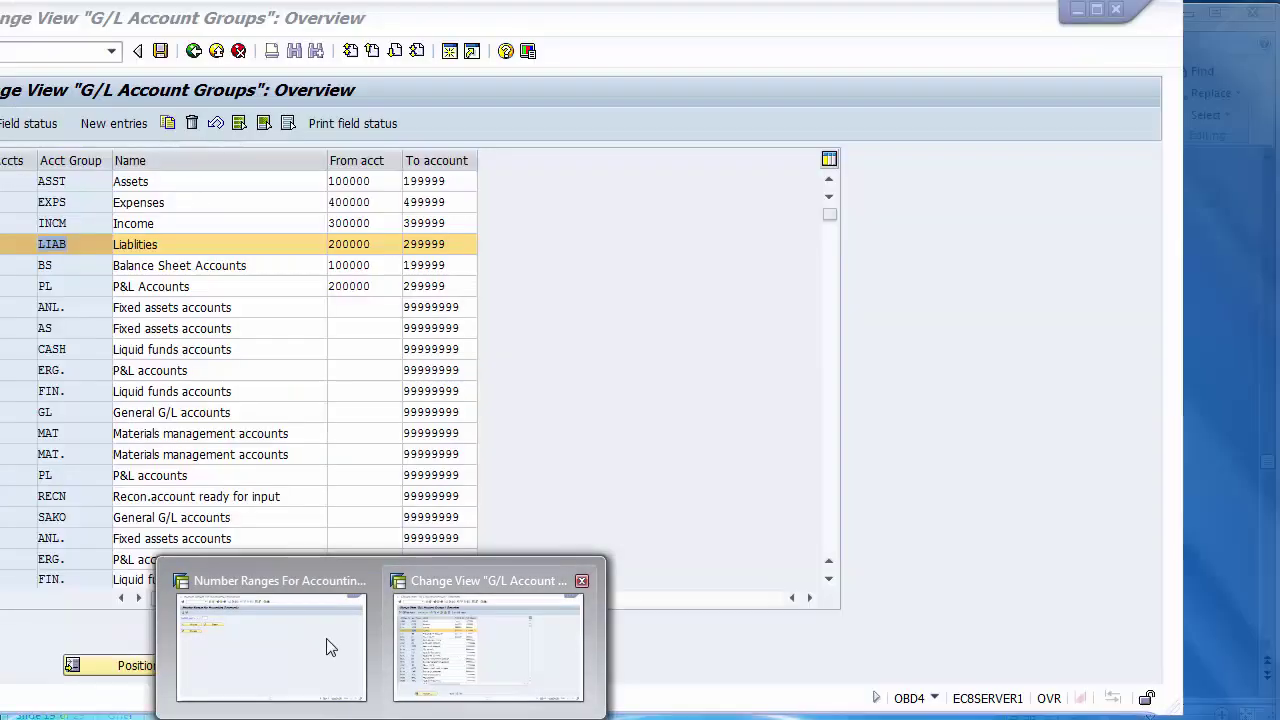
click(250, 640)
click(143, 54)
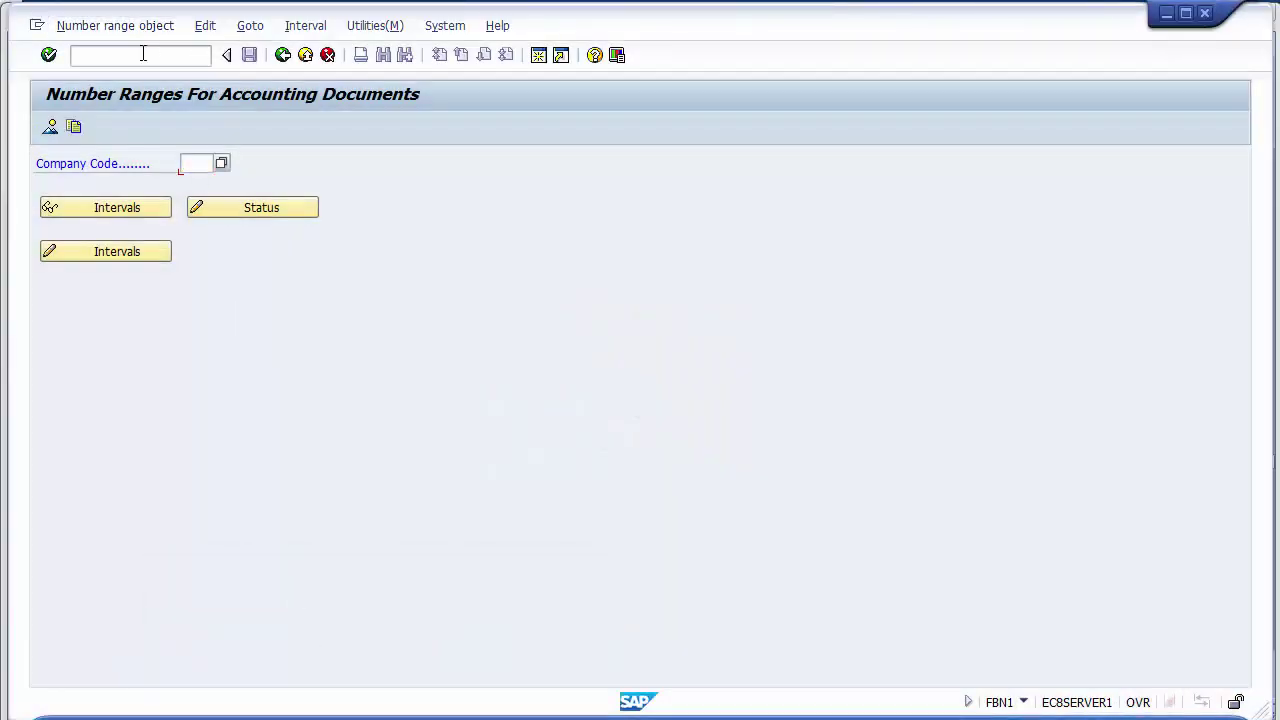
text(/n)
key(Return)
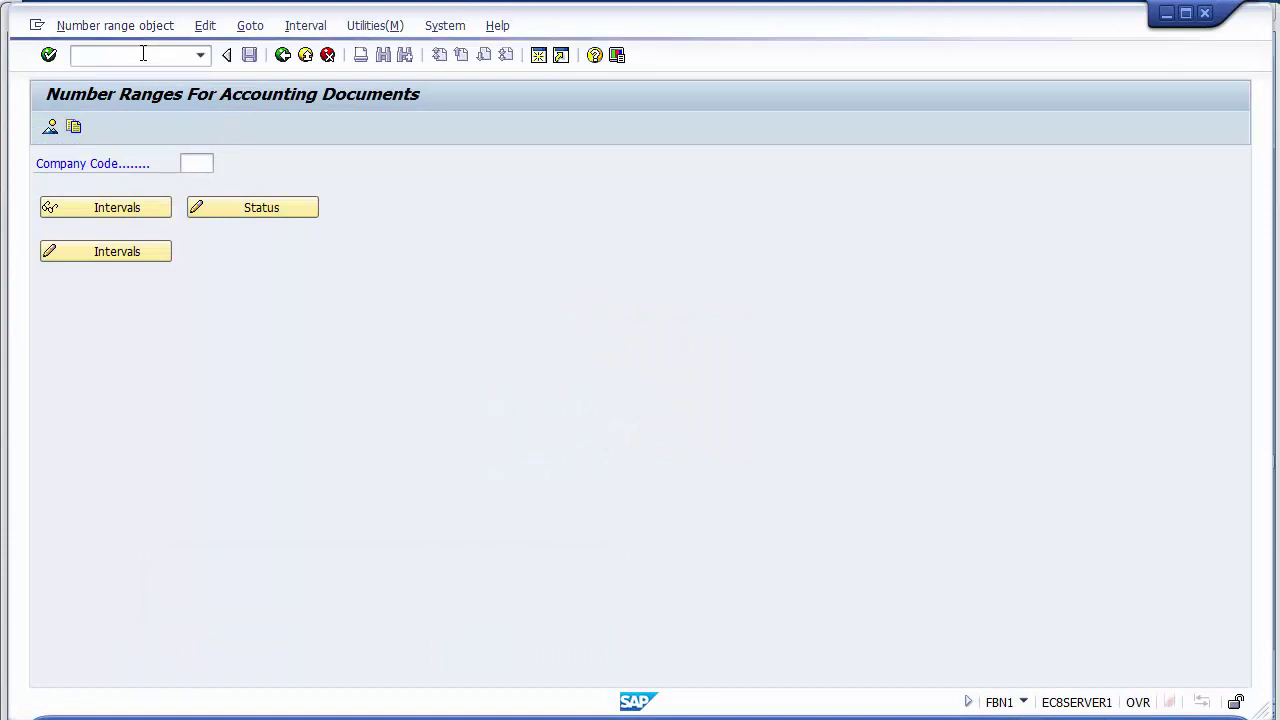
text(fbn1)
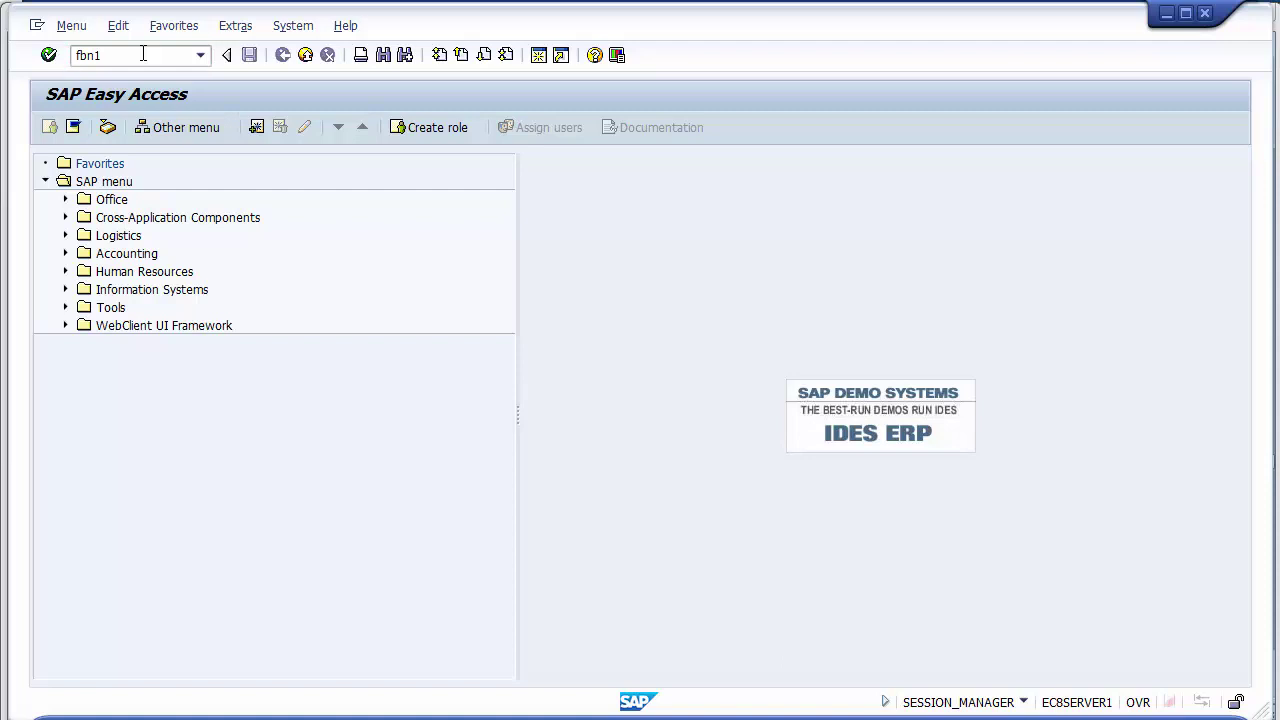
key(Return)
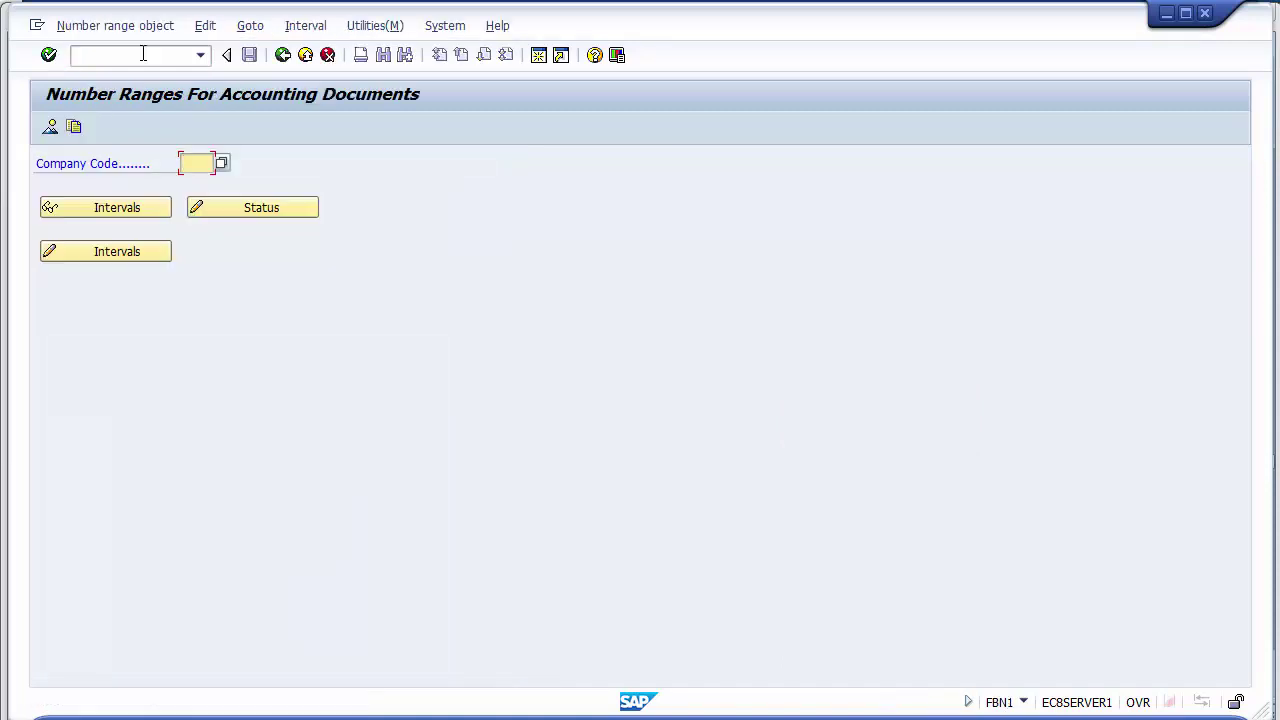
Enter company code 1200 and open its number range intervals for maintenance
text(12)
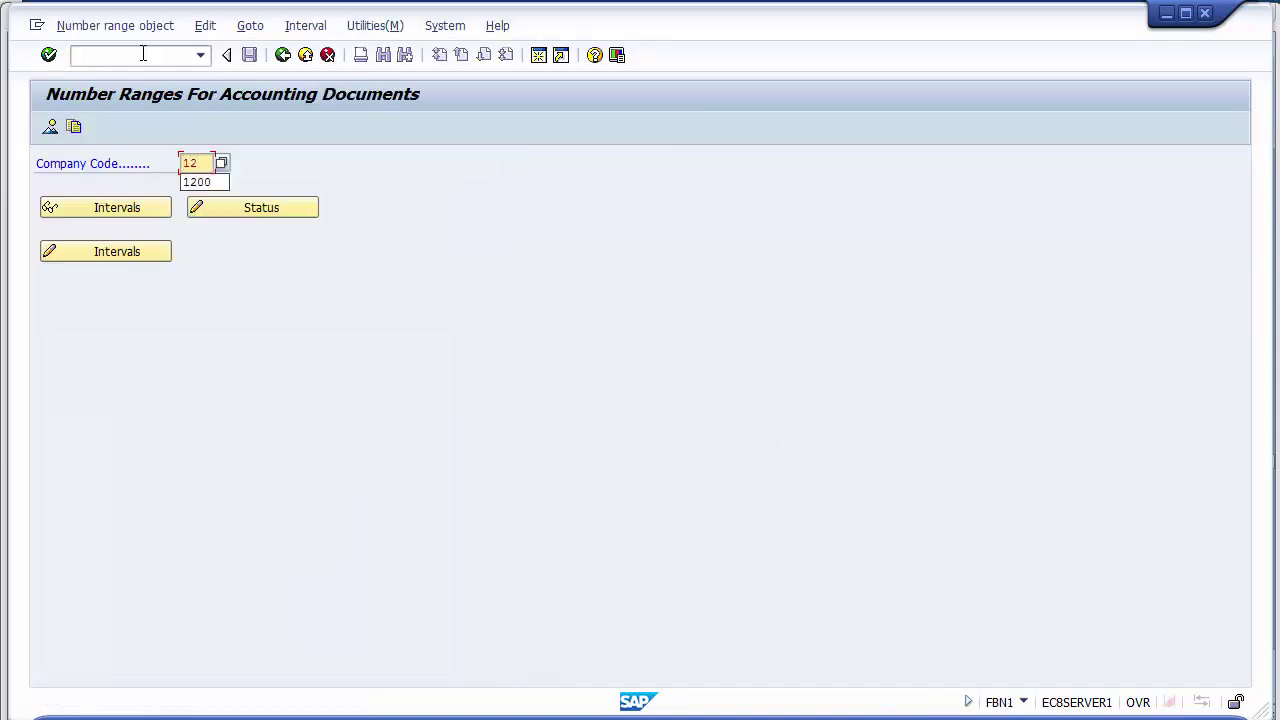
text(00)
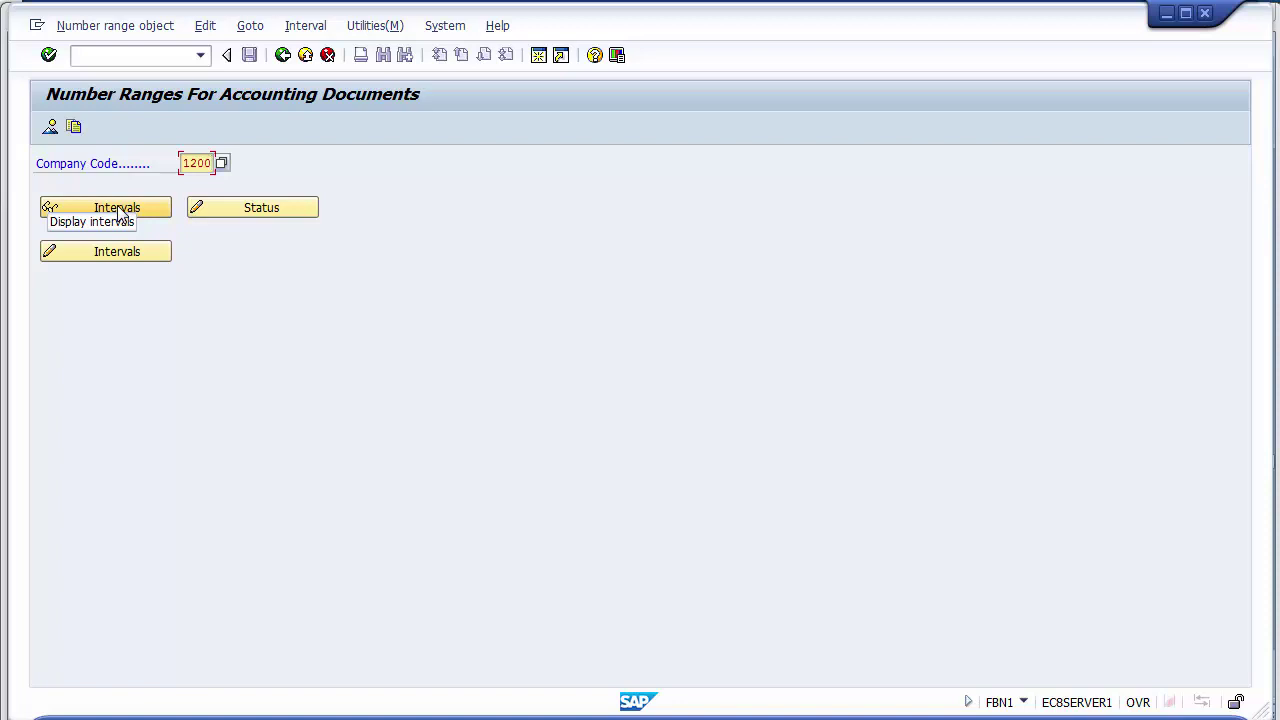
click(104, 258)
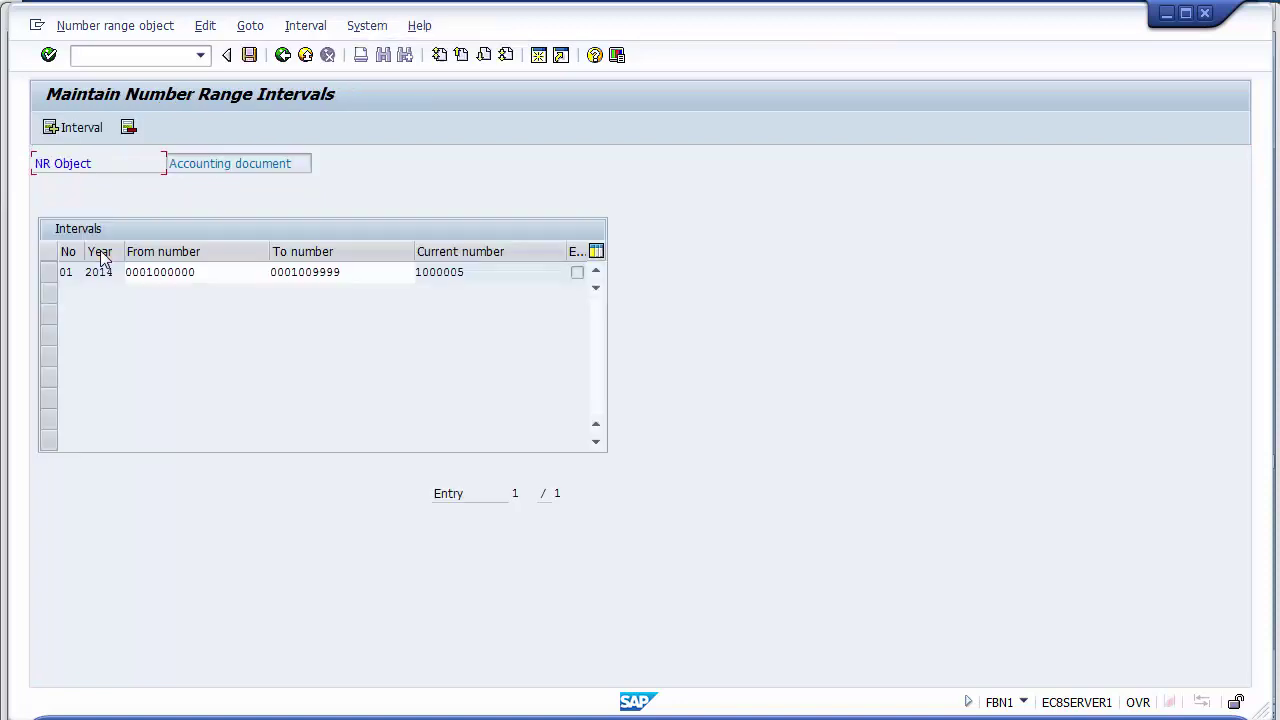
Start a new number range interval with number 19 and year 2014
click(64, 130)
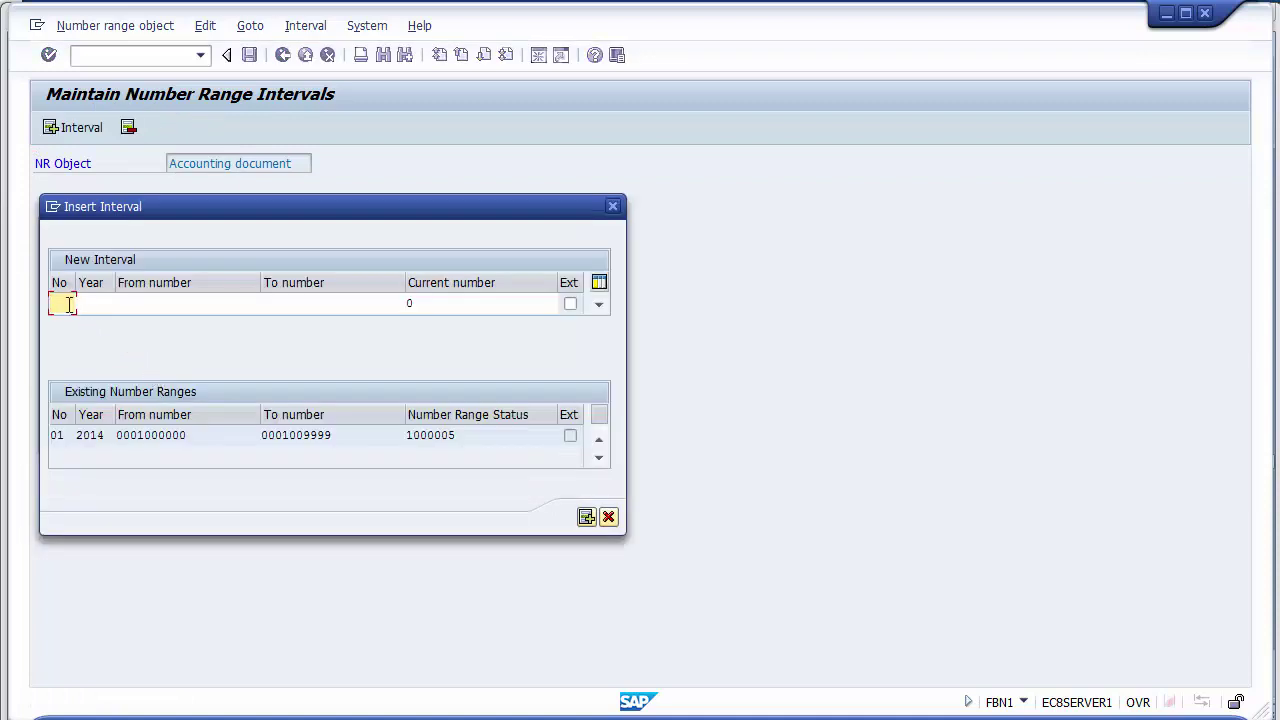
text(19)
click(82, 305)
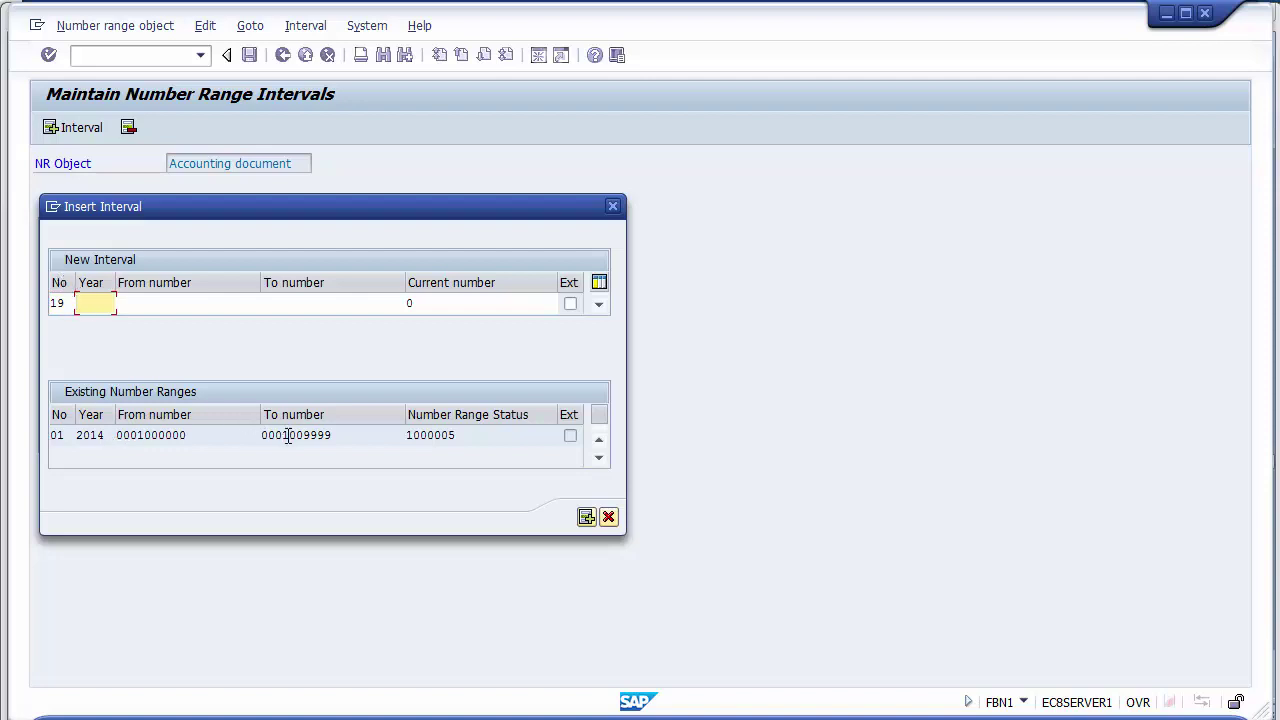
click(57, 304)
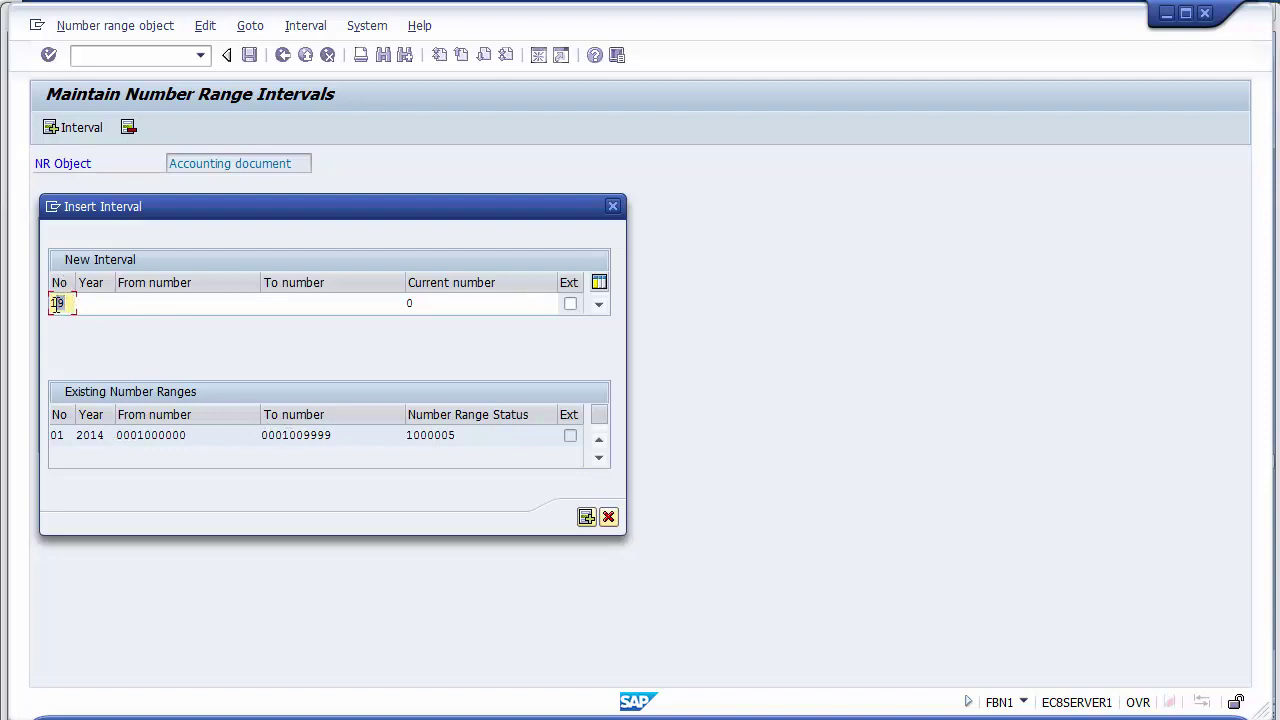
double_click(57, 304)
click(89, 304)
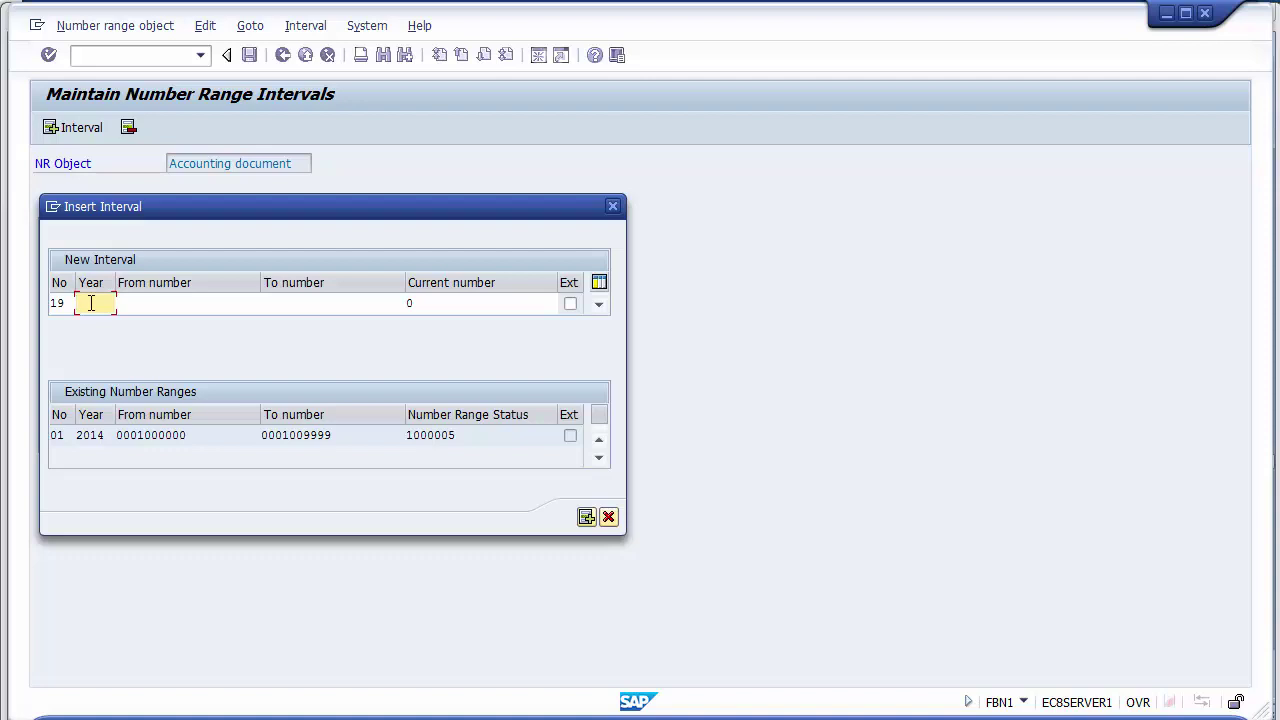
text(2014)
Set interval 19's From number to 1900000, reusing the zeros copied from the existing interval 01
click(143, 306)
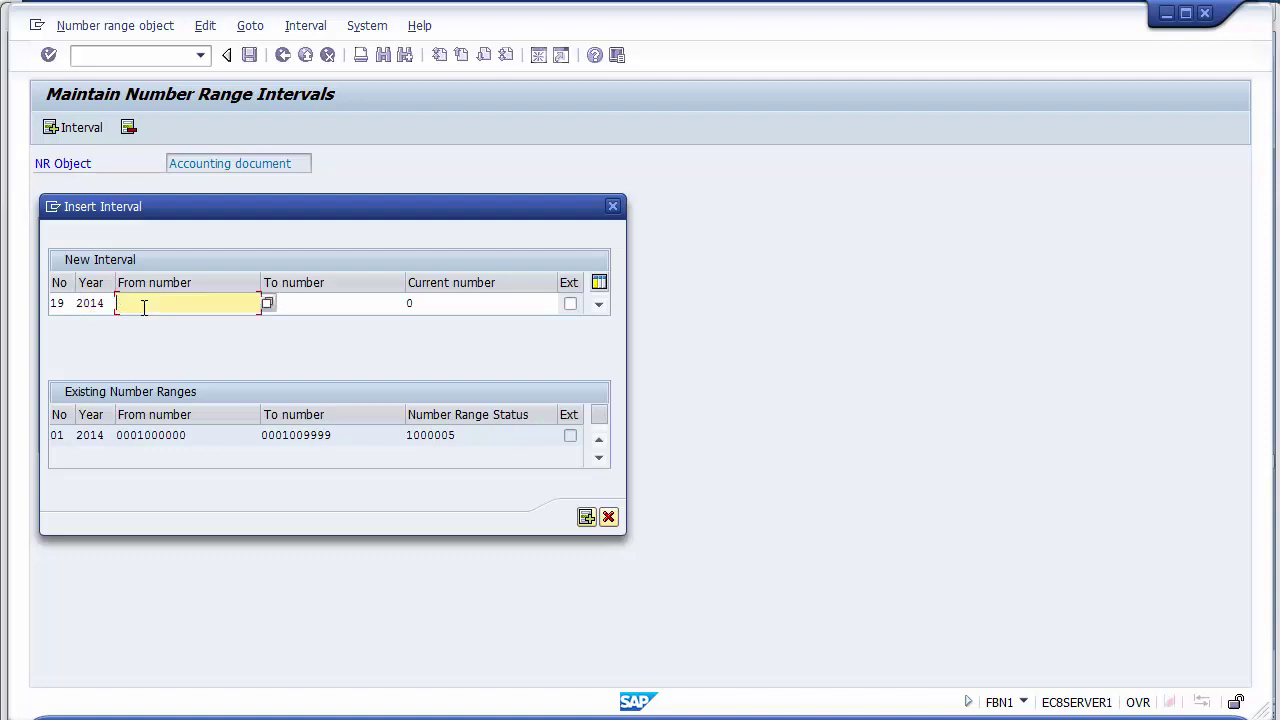
click(140, 437)
drag(140, 437, 207, 436)
key(ctrl+c)
click(157, 301)
key(ctrl+v)
click(121, 303)
text(9)
Set interval 19's To number to 1909999 and insert the interval
click(289, 305)
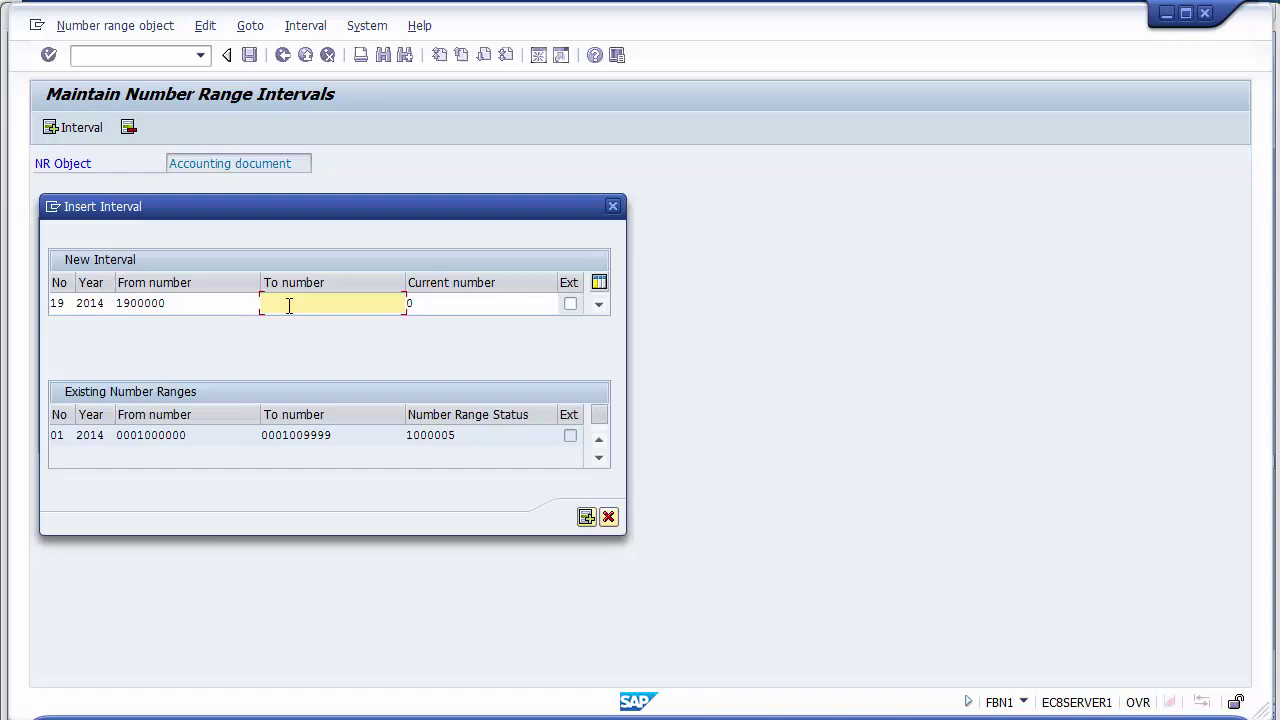
click(61, 303)
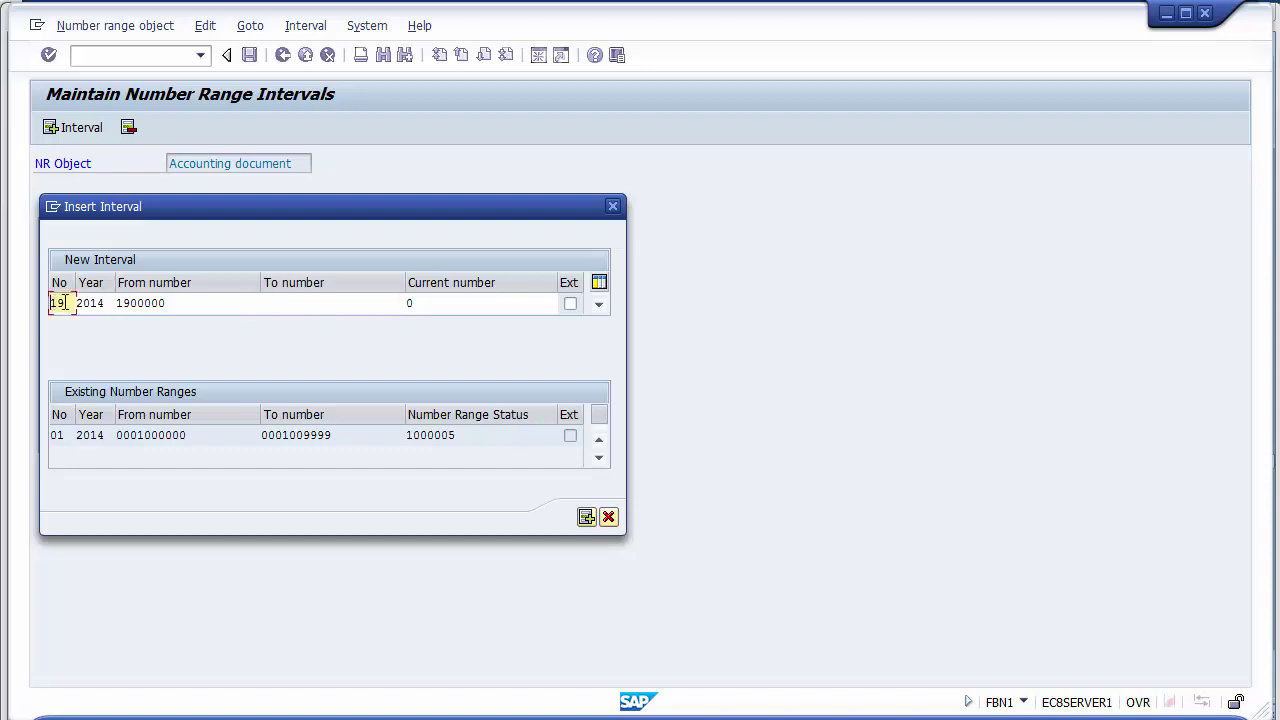
click(124, 303)
click(305, 303)
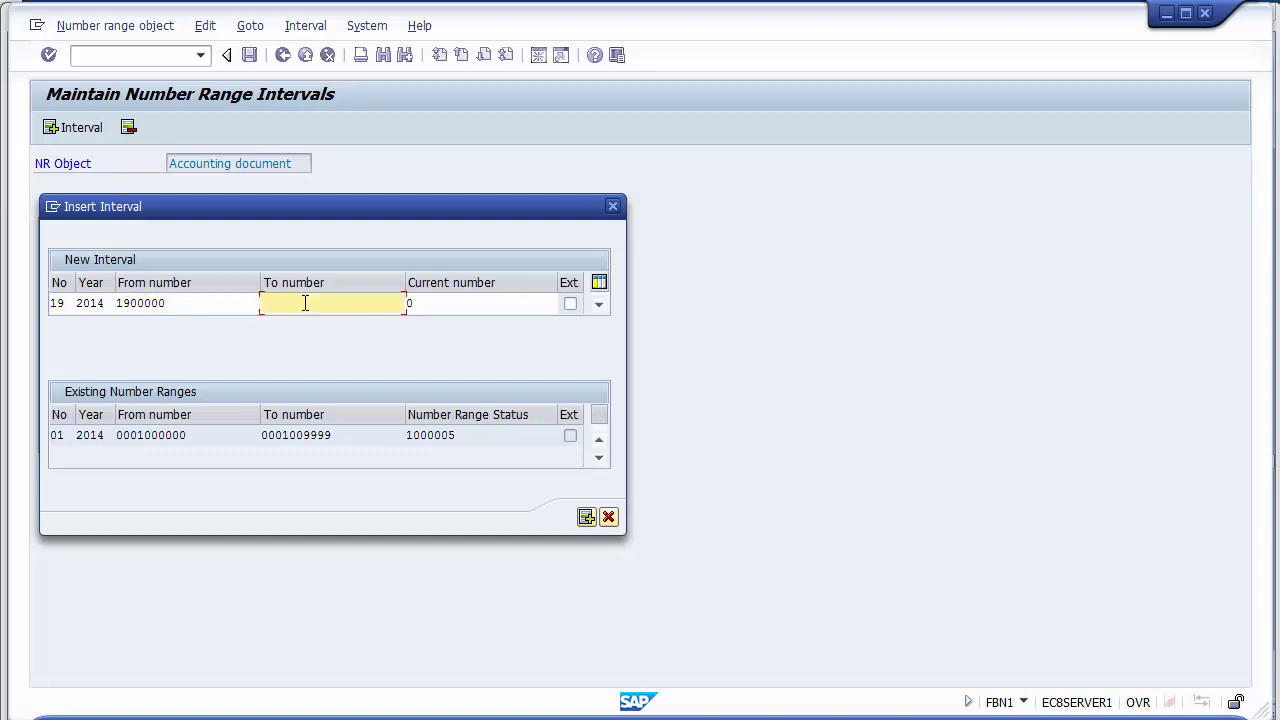
text(1909999)
click(224, 305)
click(363, 298)
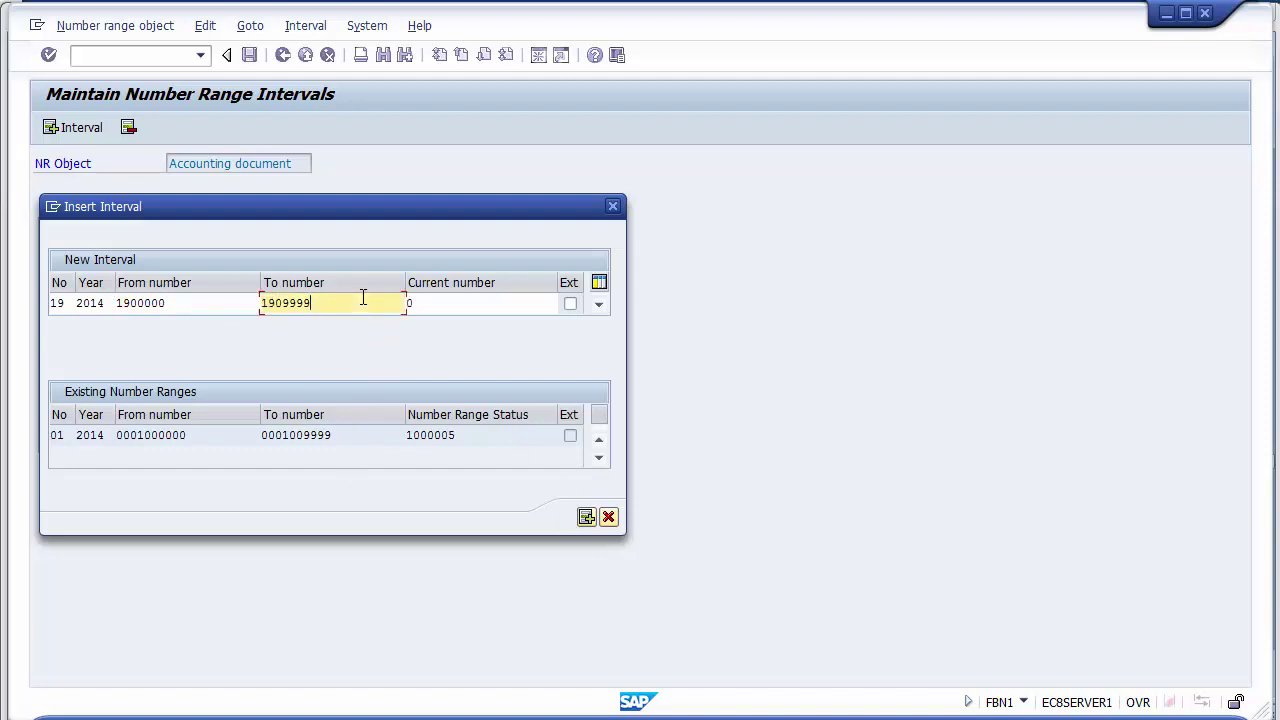
click(586, 517)
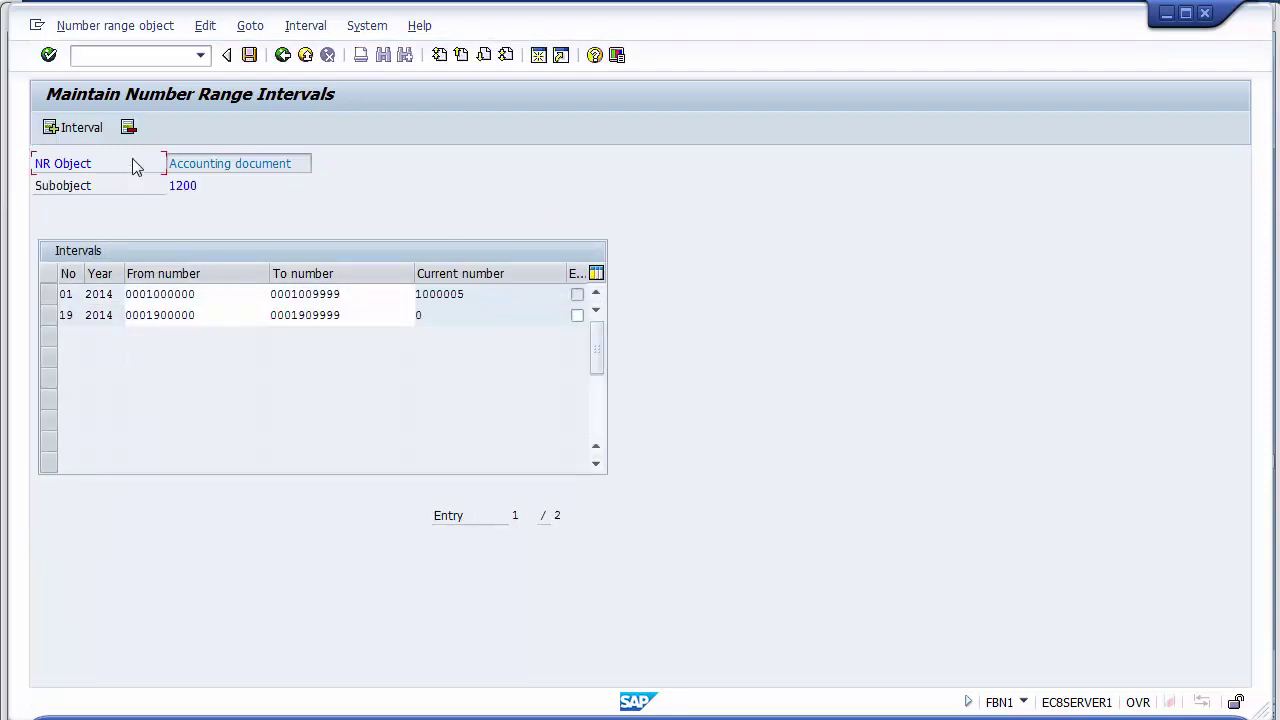
Start another new number range interval with number 15 and year 2014
click(82, 133)
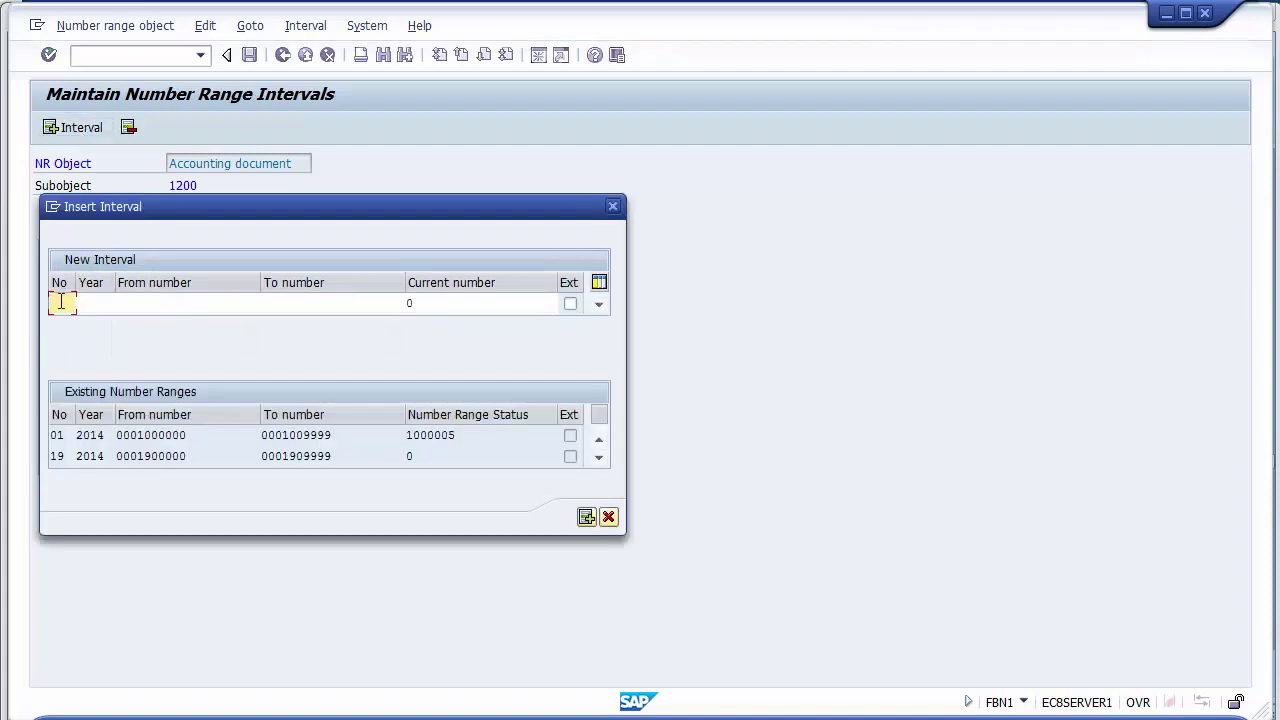
text(13)
key(Tab)
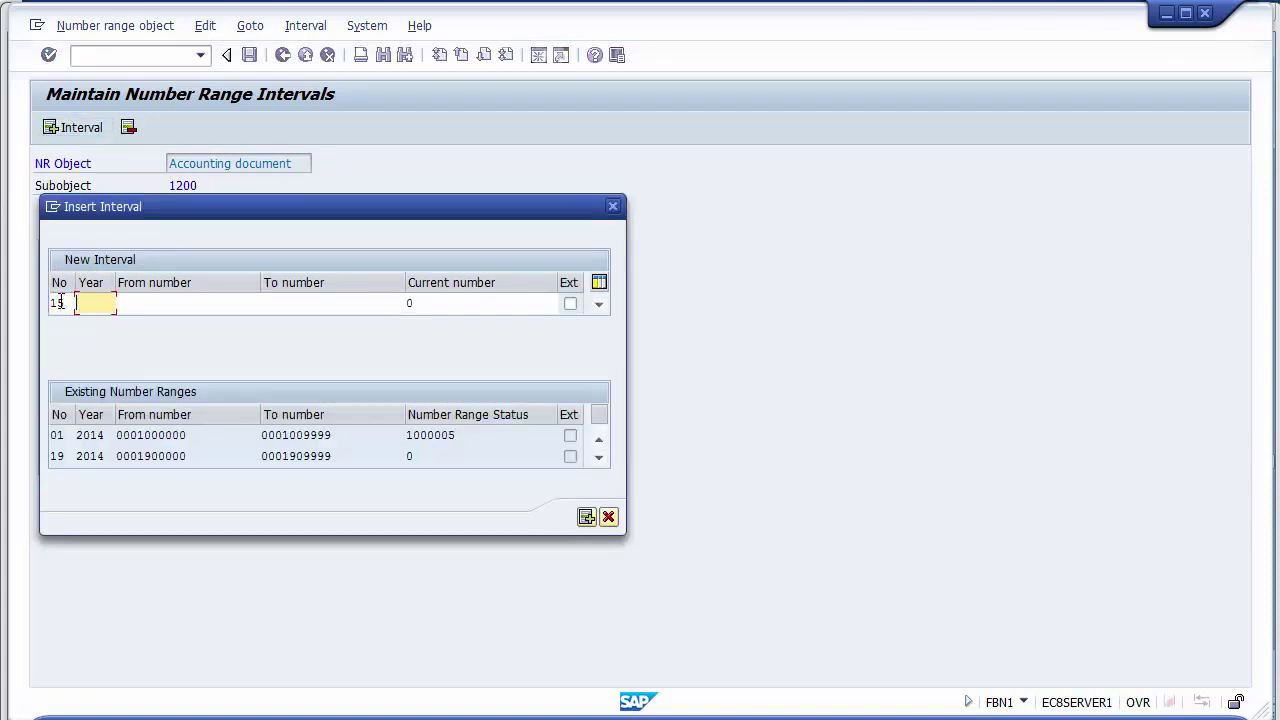
text(2014)
Set interval 15's range from 1500000 to 1509999 and insert the interval
click(145, 306)
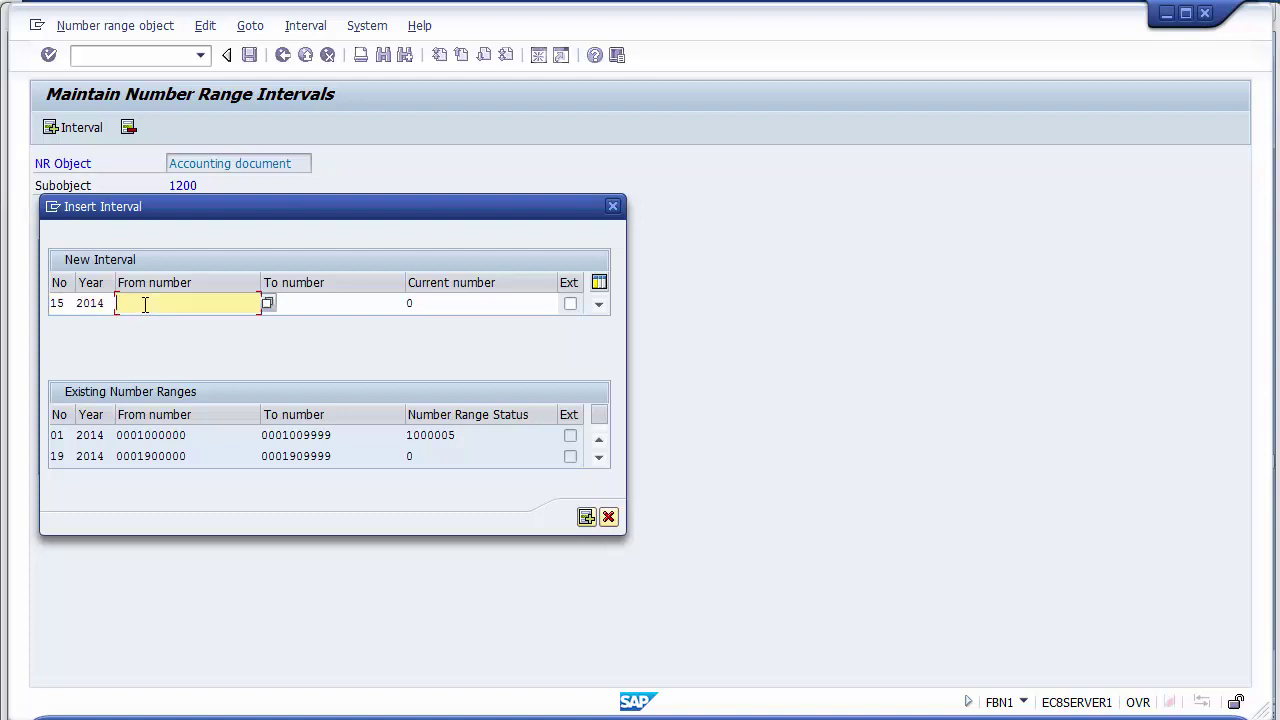
text(15)
key(BackSpace)
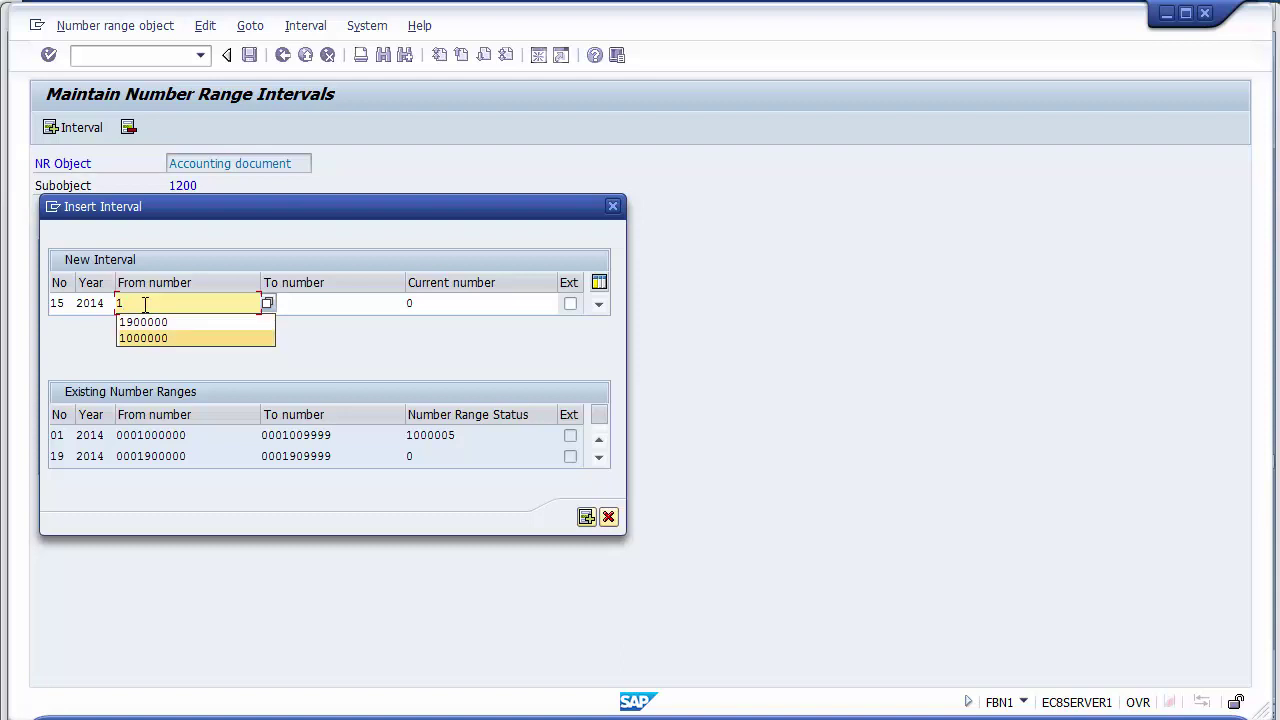
key(Return)
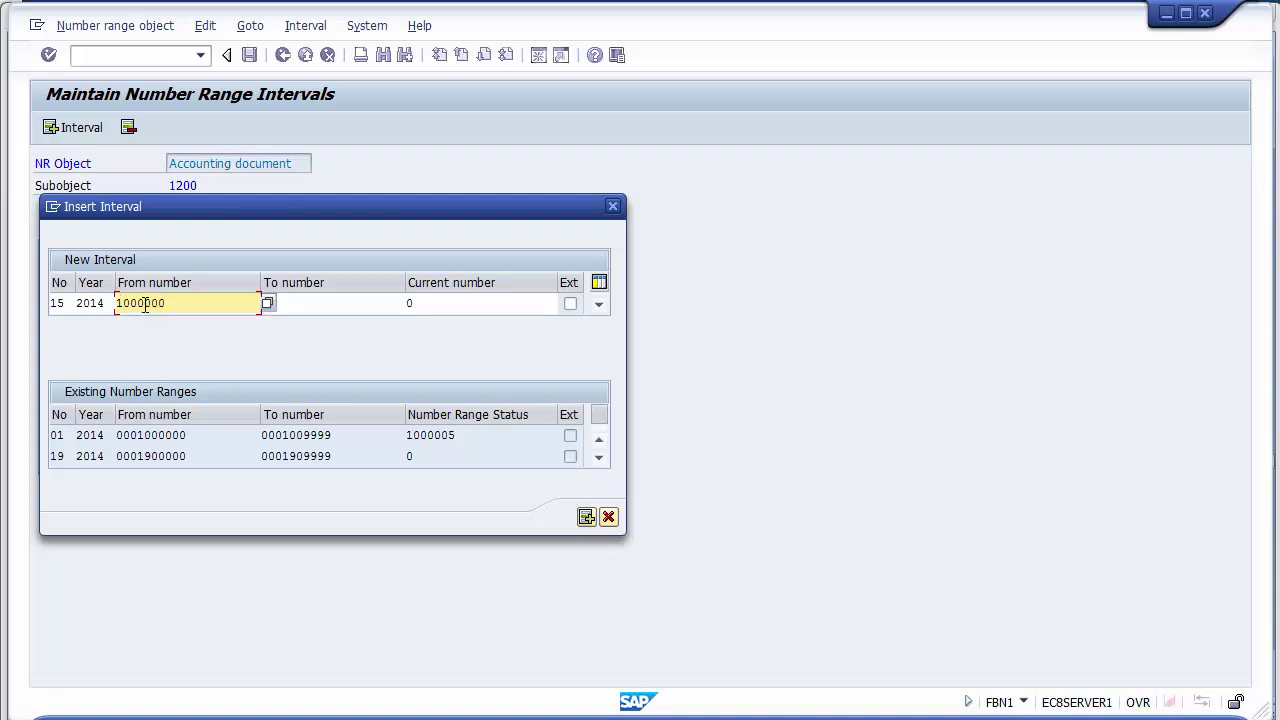
text(5)
key(Tab)
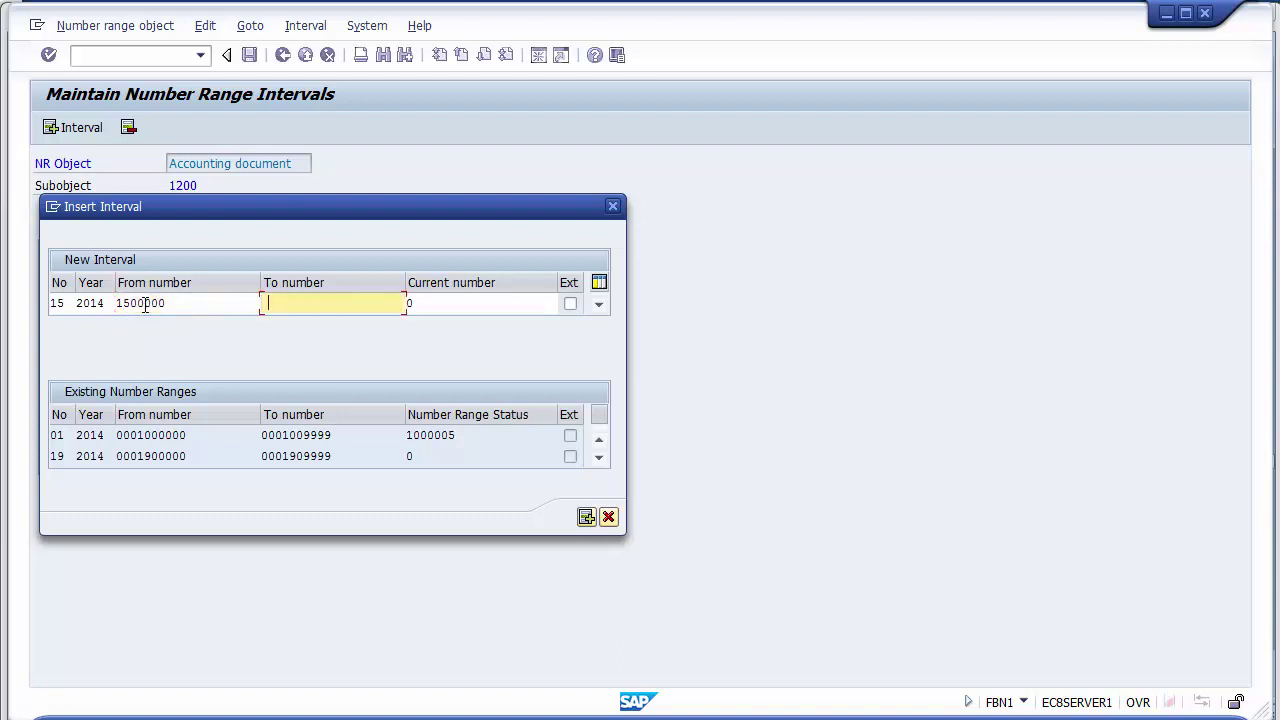
text(1)
key(Return)
text(509999)
click(586, 518)
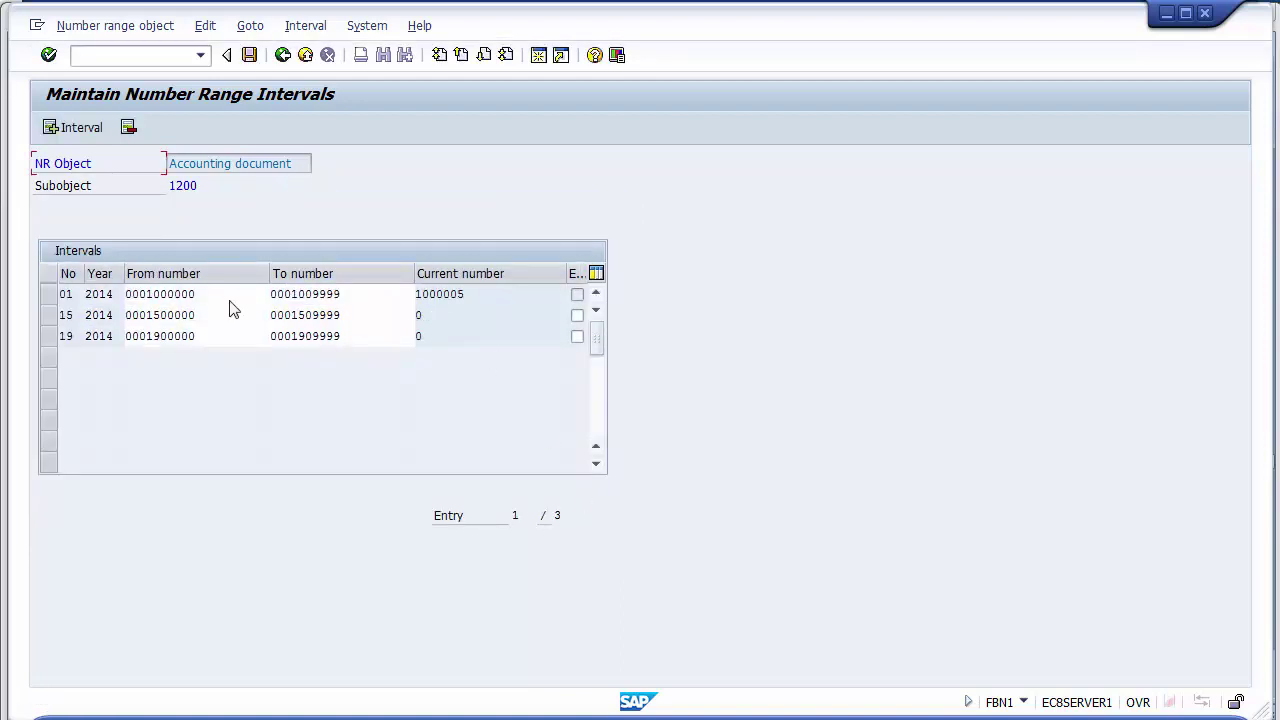
Review the From numbers of intervals 15 and 19, save the intervals, and accept the transport notice
click(171, 314)
click(170, 330)
click(171, 315)
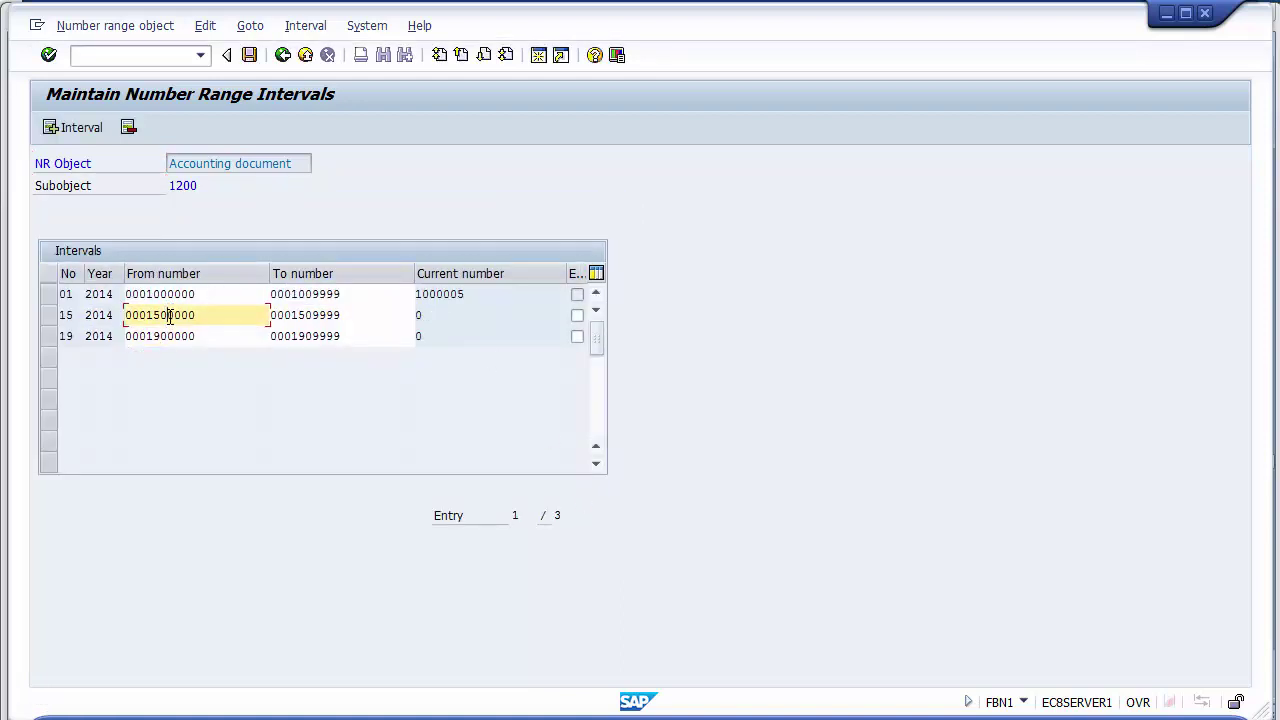
click(170, 338)
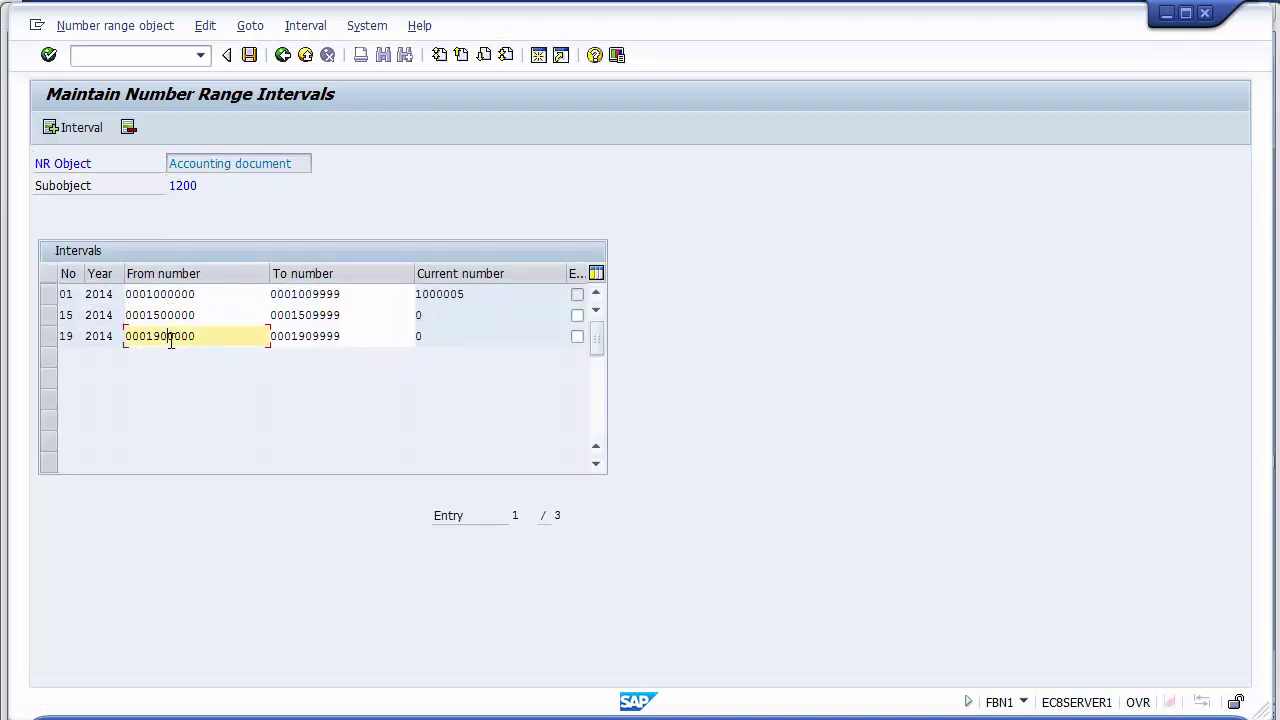
click(249, 56)
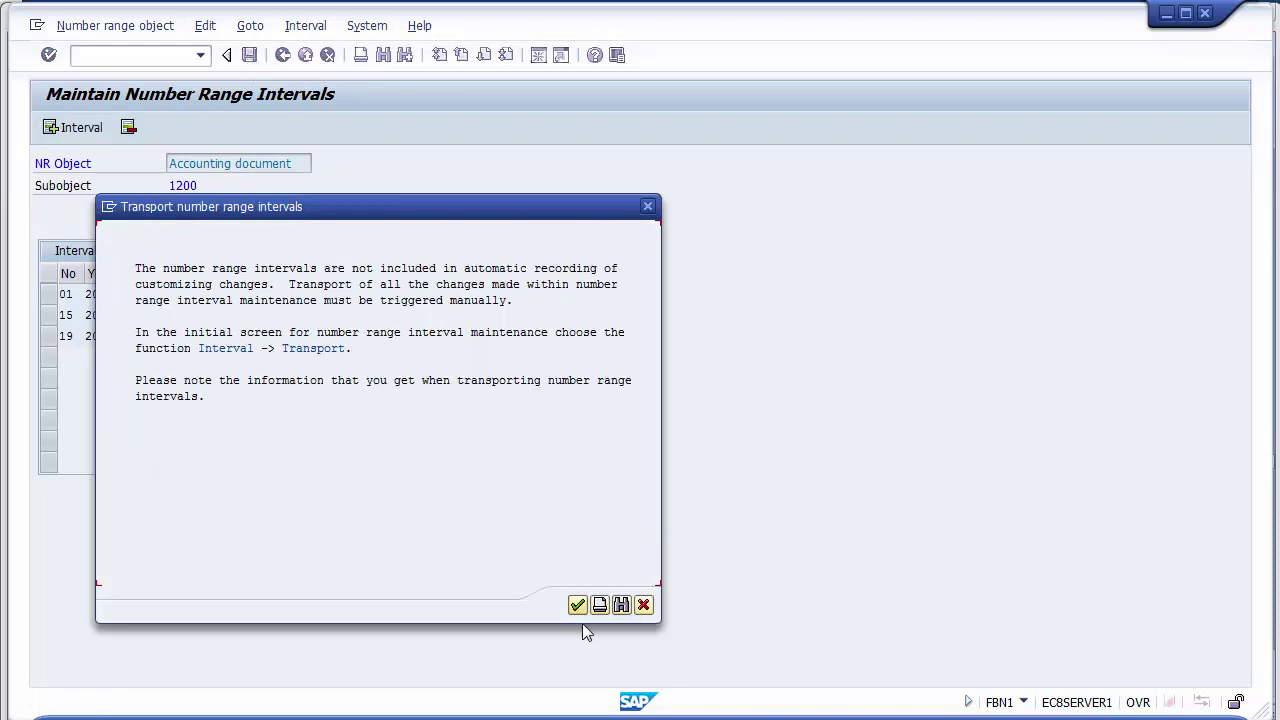
click(577, 606)
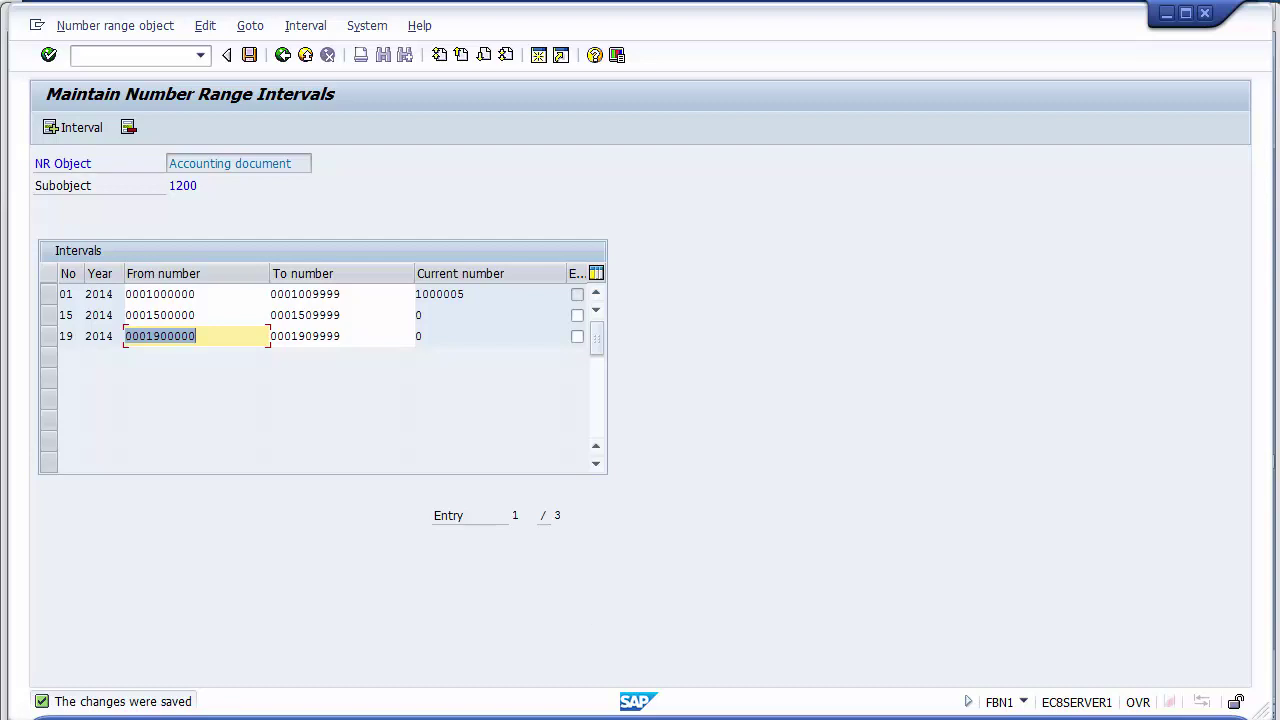
Switch to the PowerPoint presentation and read the menu path and transaction code on the Payment Terms slide
click(328, 714)
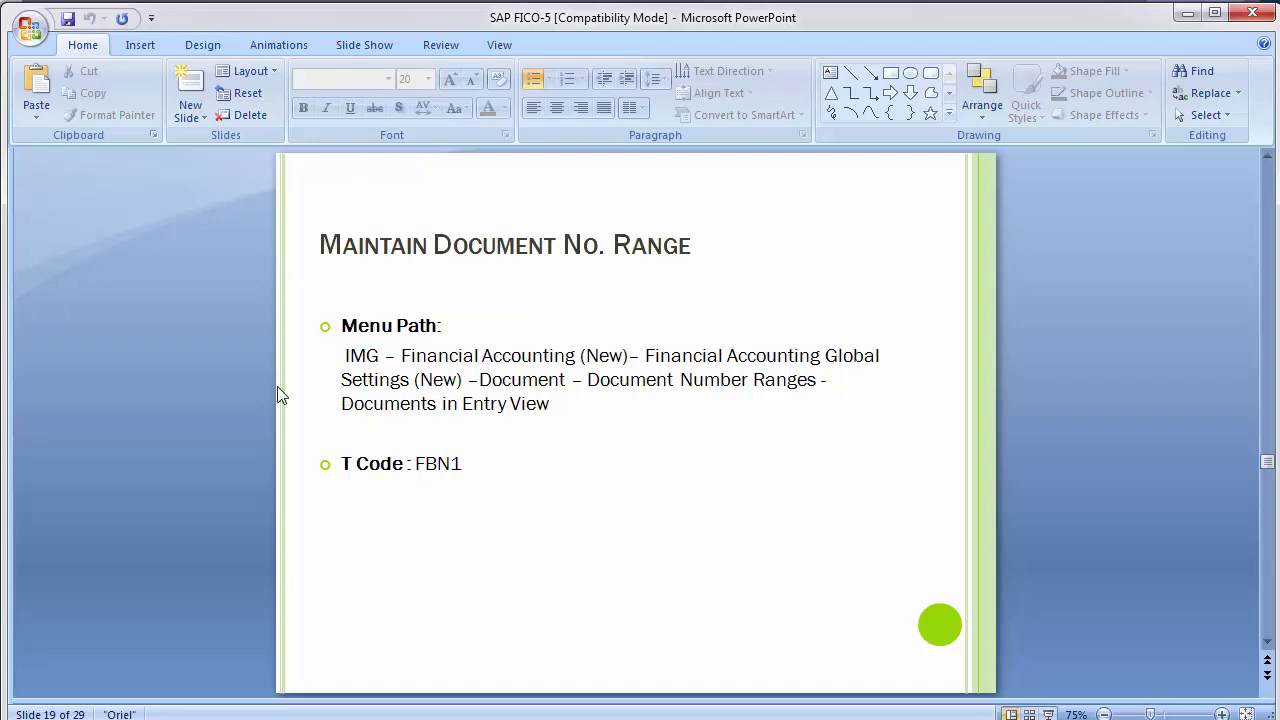
key(Page_Down)
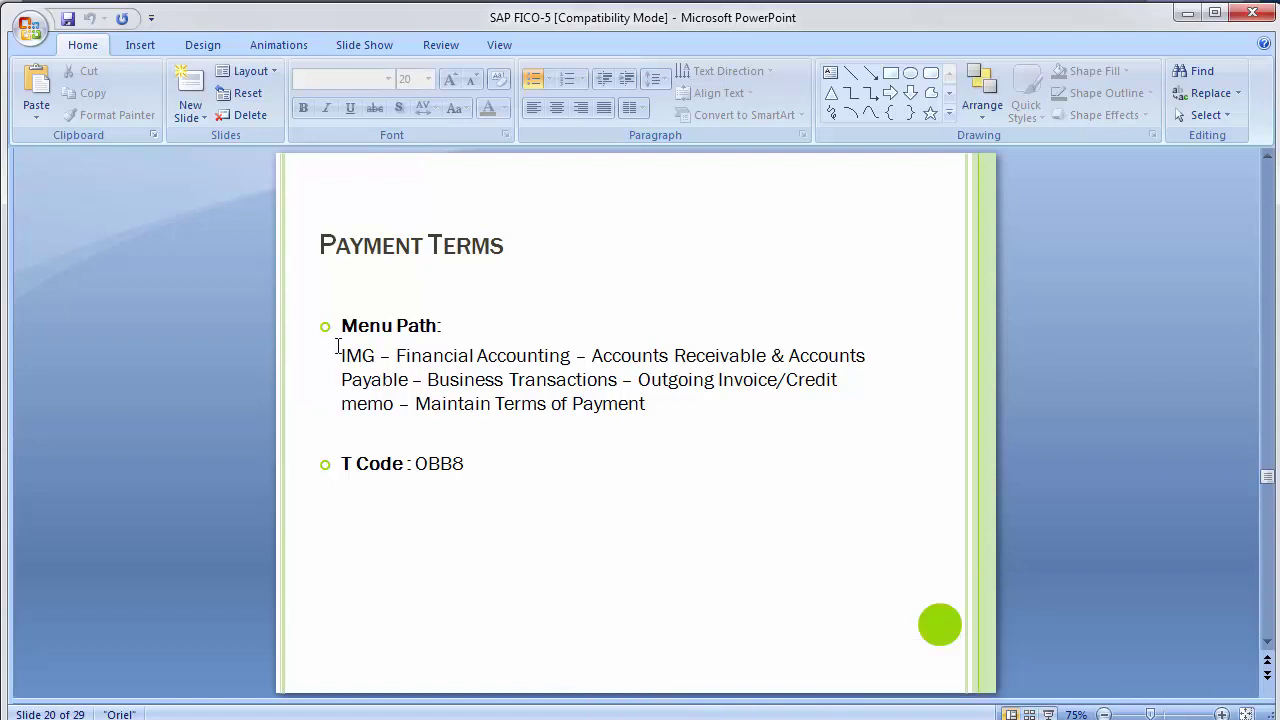
click(490, 463)
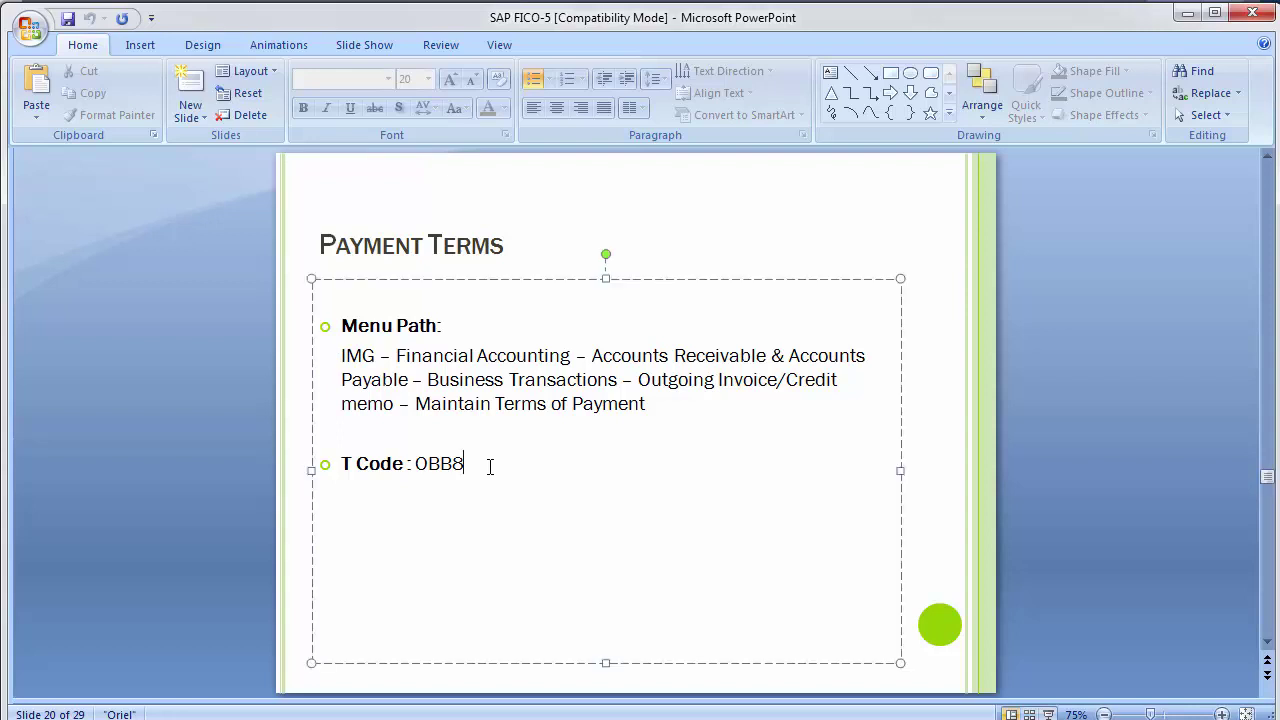
Switch from the Payment Terms slide to SAP and open the terms of payment overview with transaction OBB8
drag(489, 466, 422, 465)
click(229, 403)
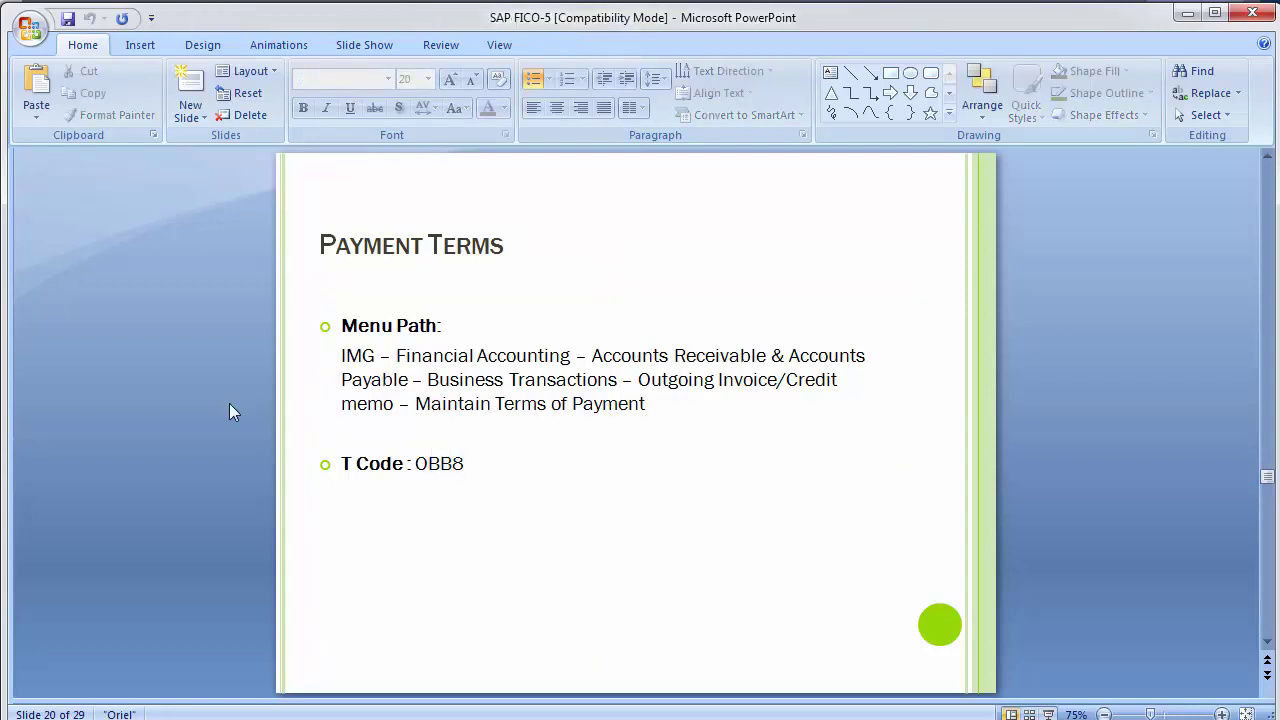
mouse_move(407, 716)
click(430, 650)
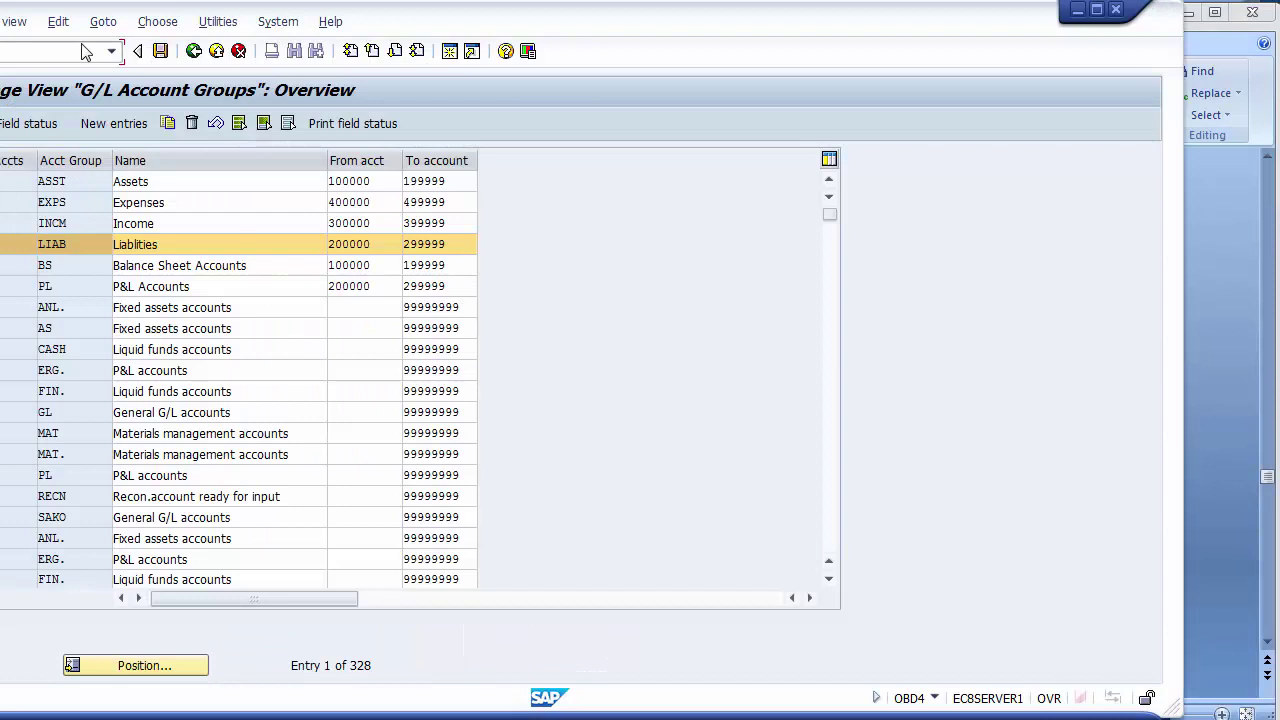
text(obb8)
key(Return)
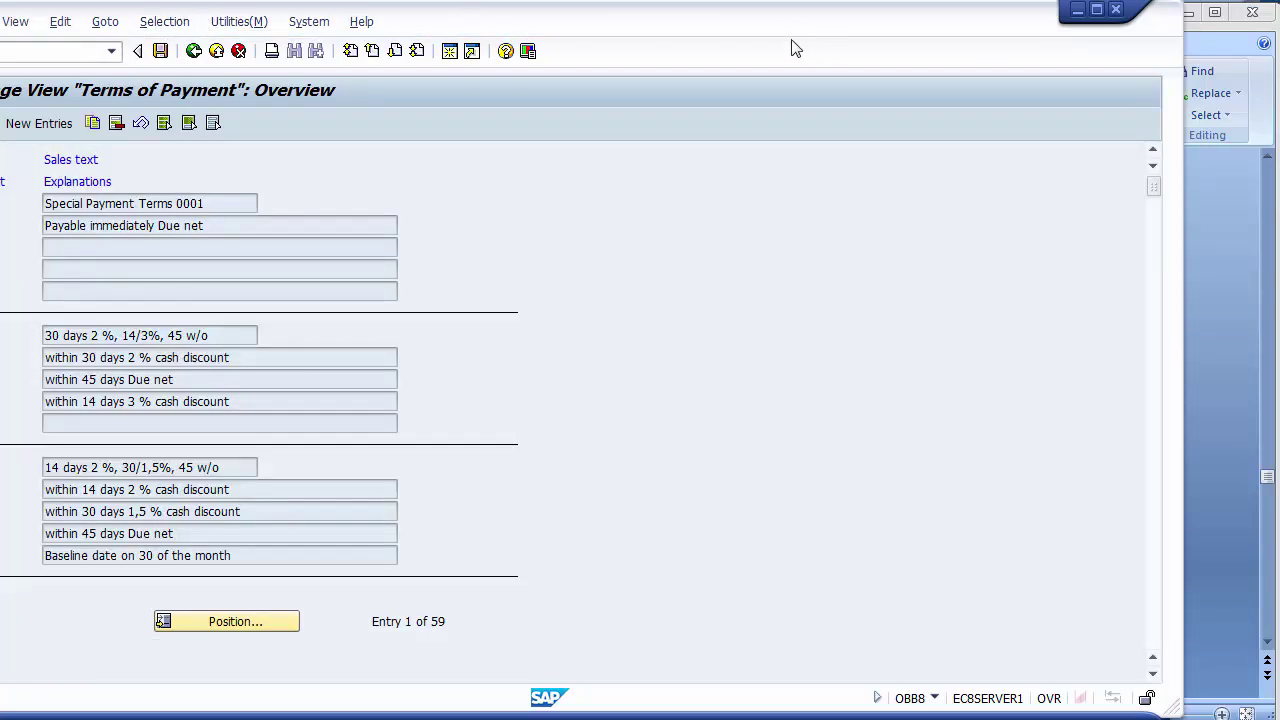
drag(783, 29, 863, 29)
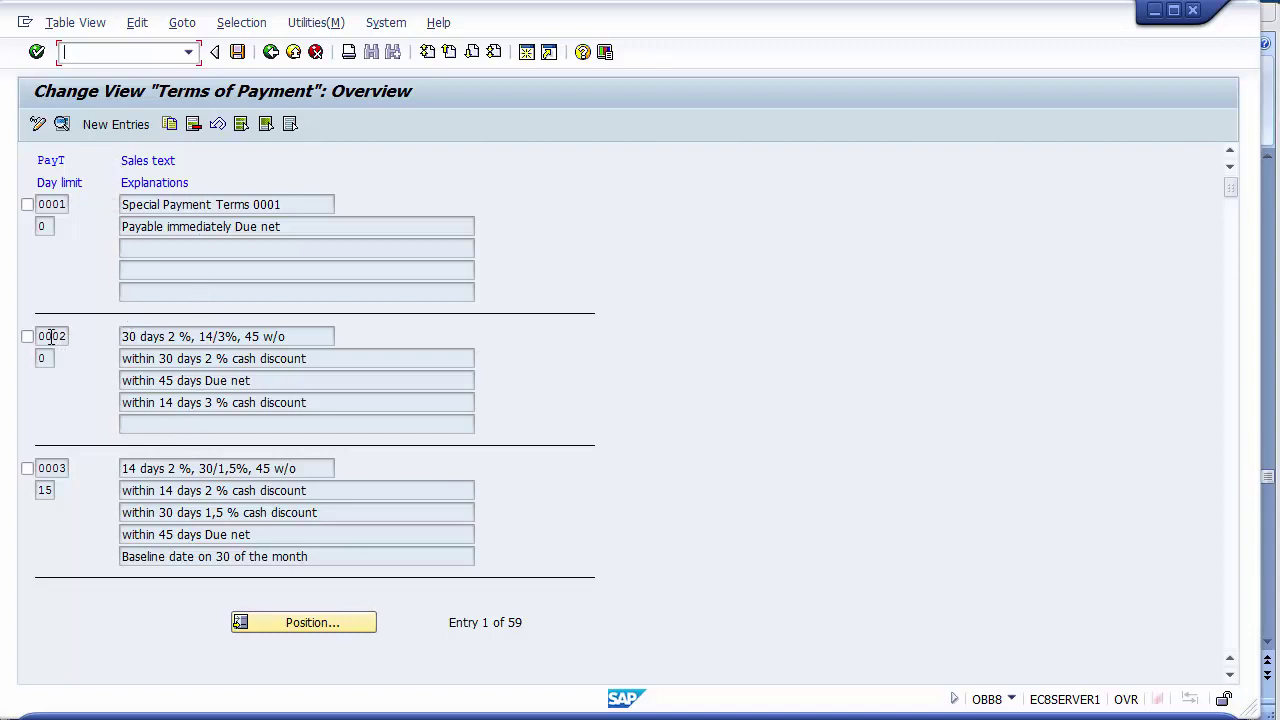
Examine the cash discount and due date explanations of payment terms 0001 through 0006
drag(41, 204, 70, 204)
drag(288, 228, 120, 228)
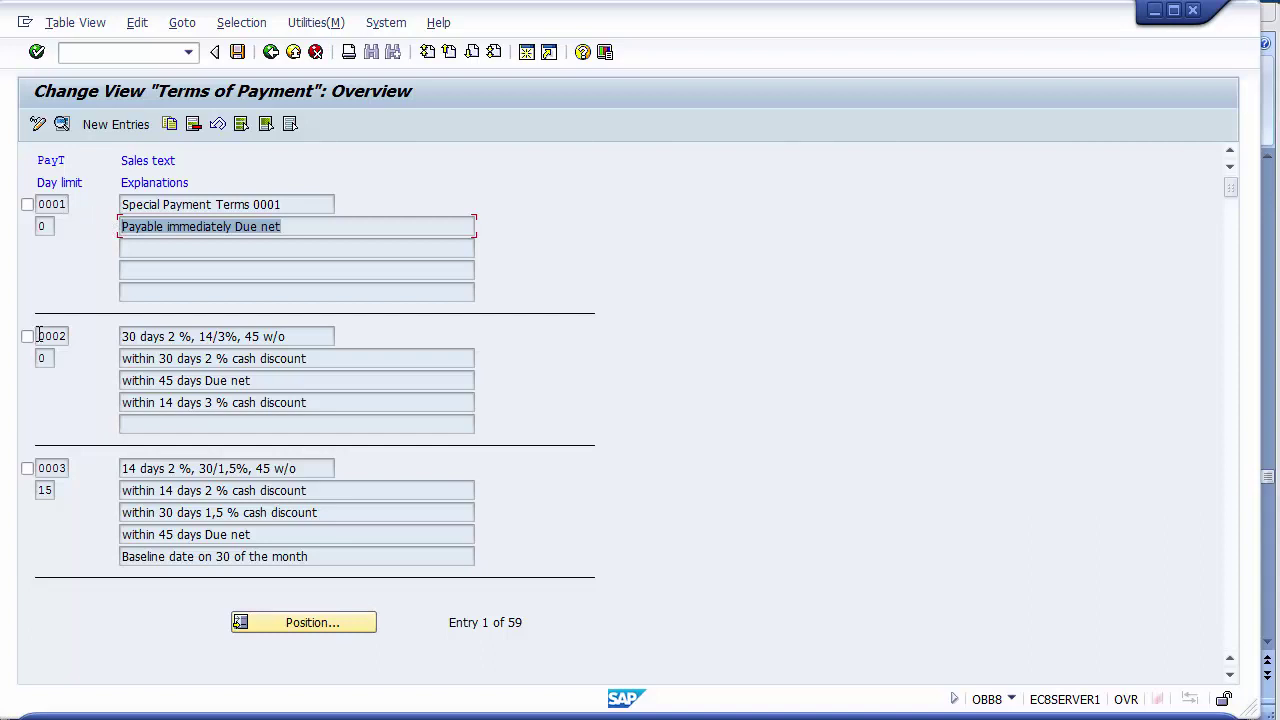
drag(38, 336, 70, 337)
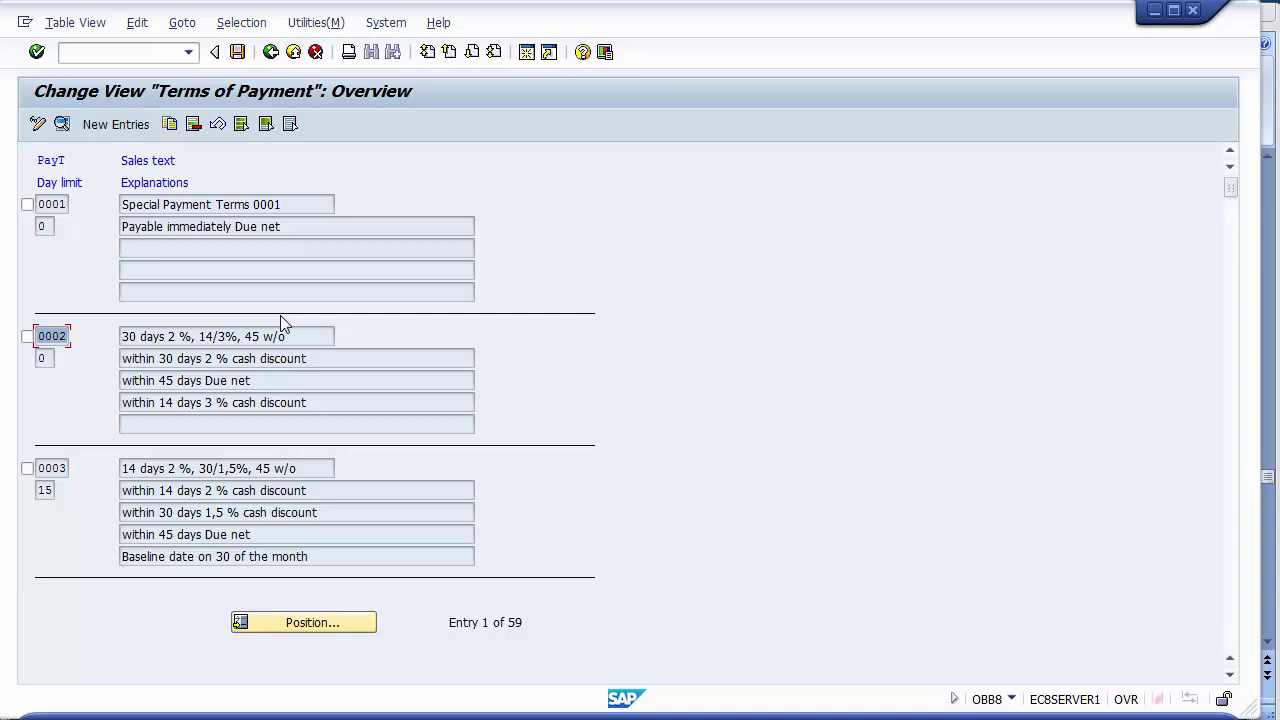
double_click(207, 403)
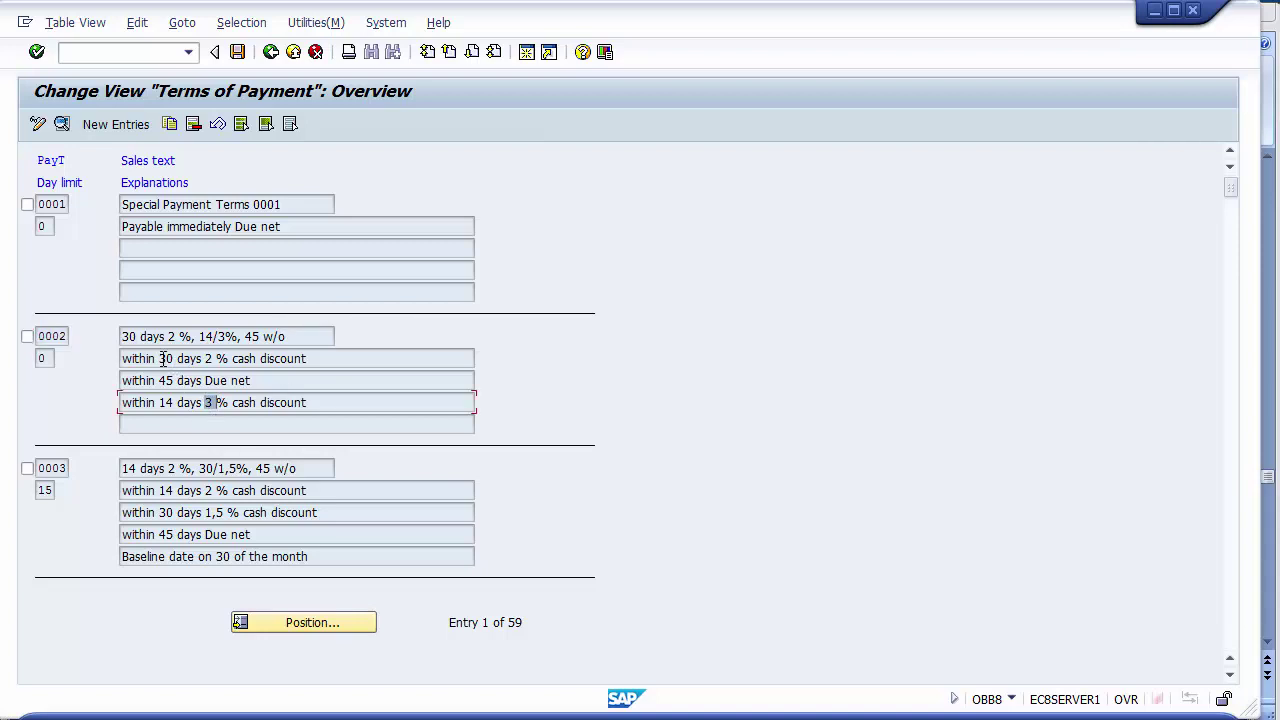
drag(159, 358, 232, 360)
drag(122, 380, 222, 382)
scroll(351, 379, down, 2)
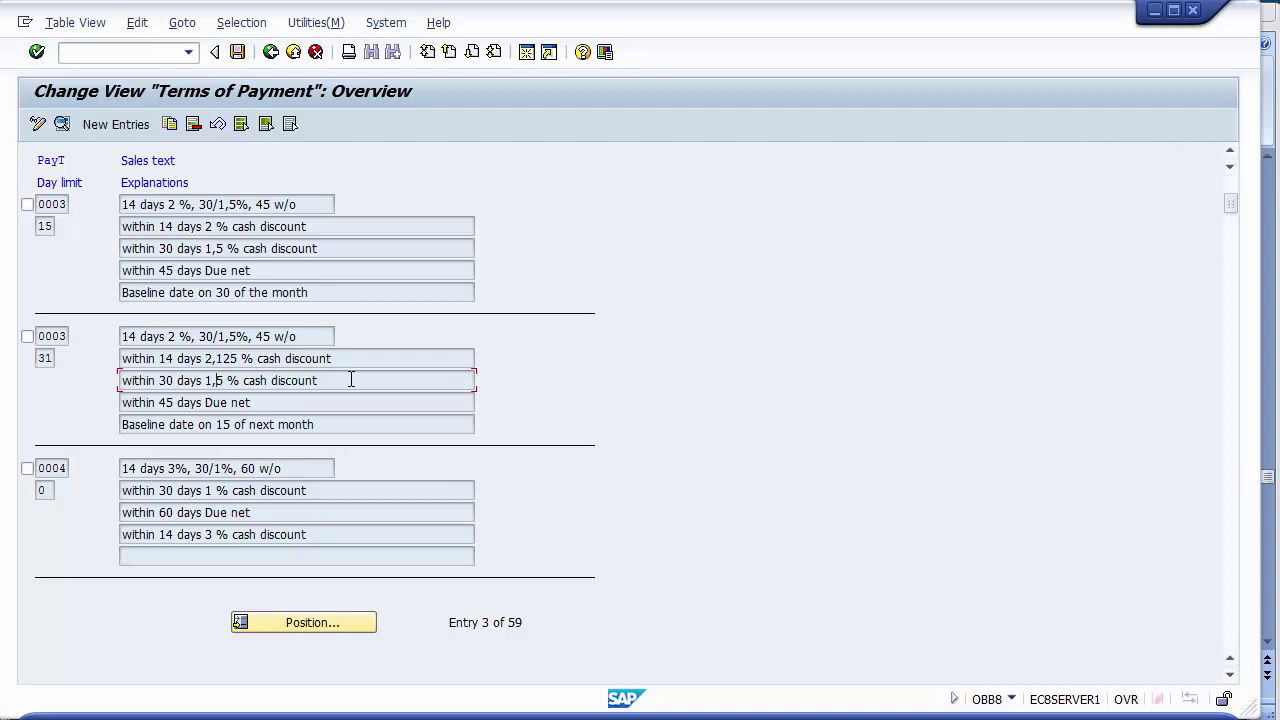
scroll(351, 379, down, 2)
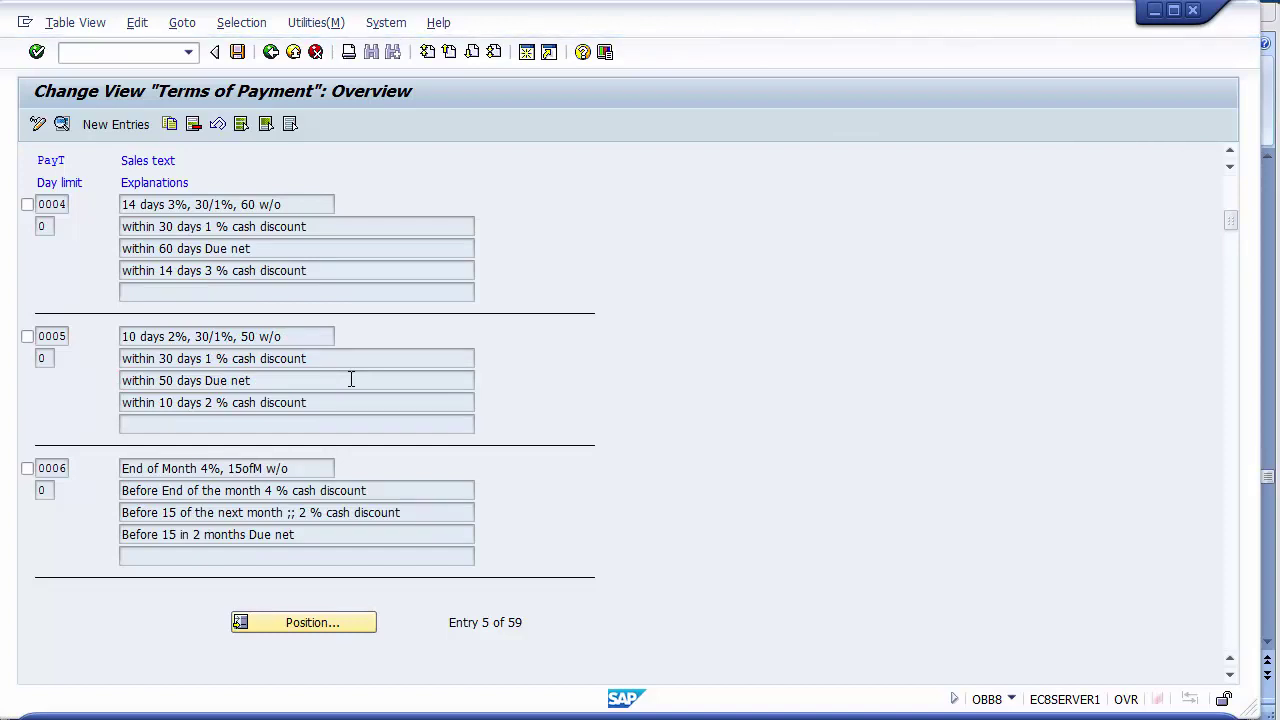
scroll(351, 379, up, 2)
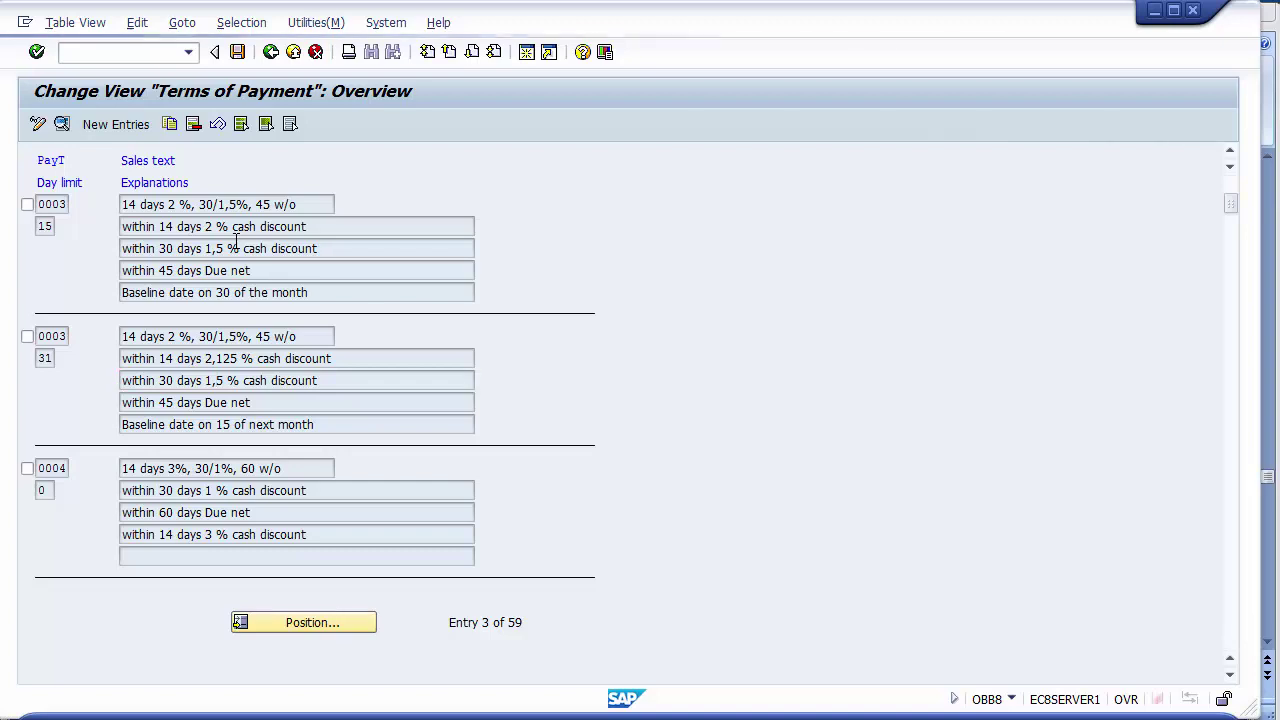
scroll(236, 240, up, 2)
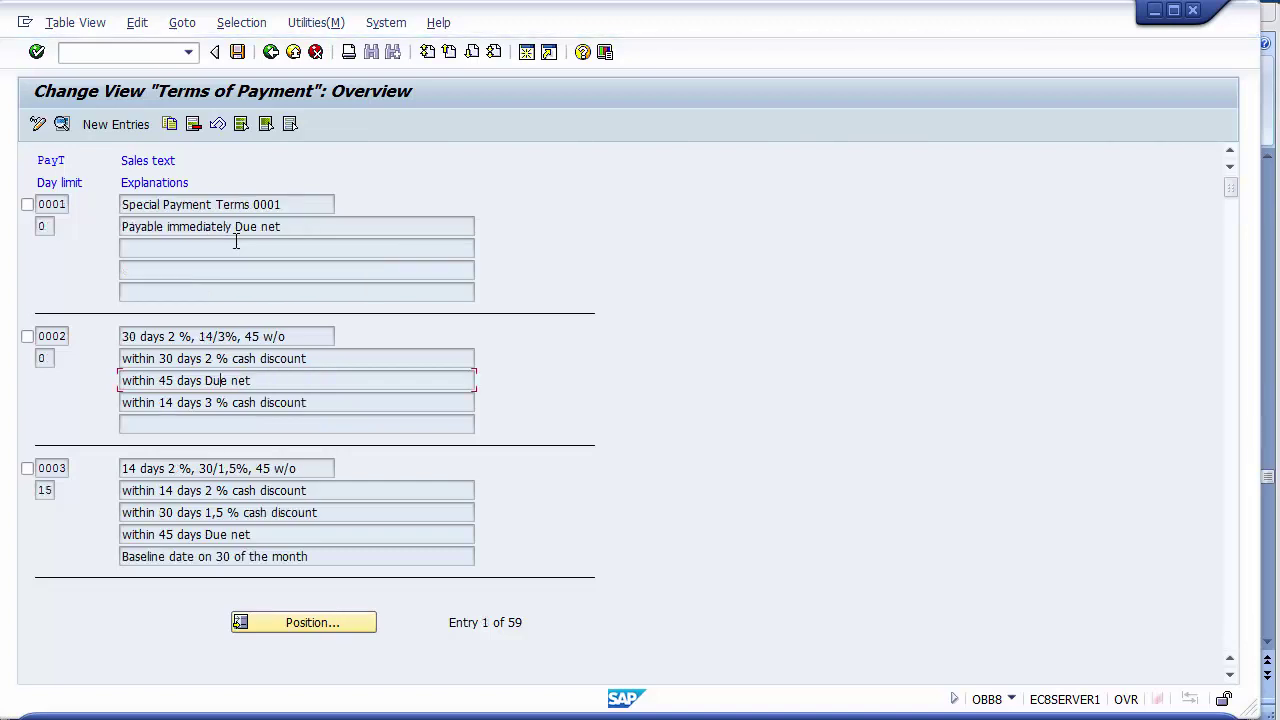
Open the details of payment term 0002 and examine its key and sales text
click(46, 337)
double_click(46, 337)
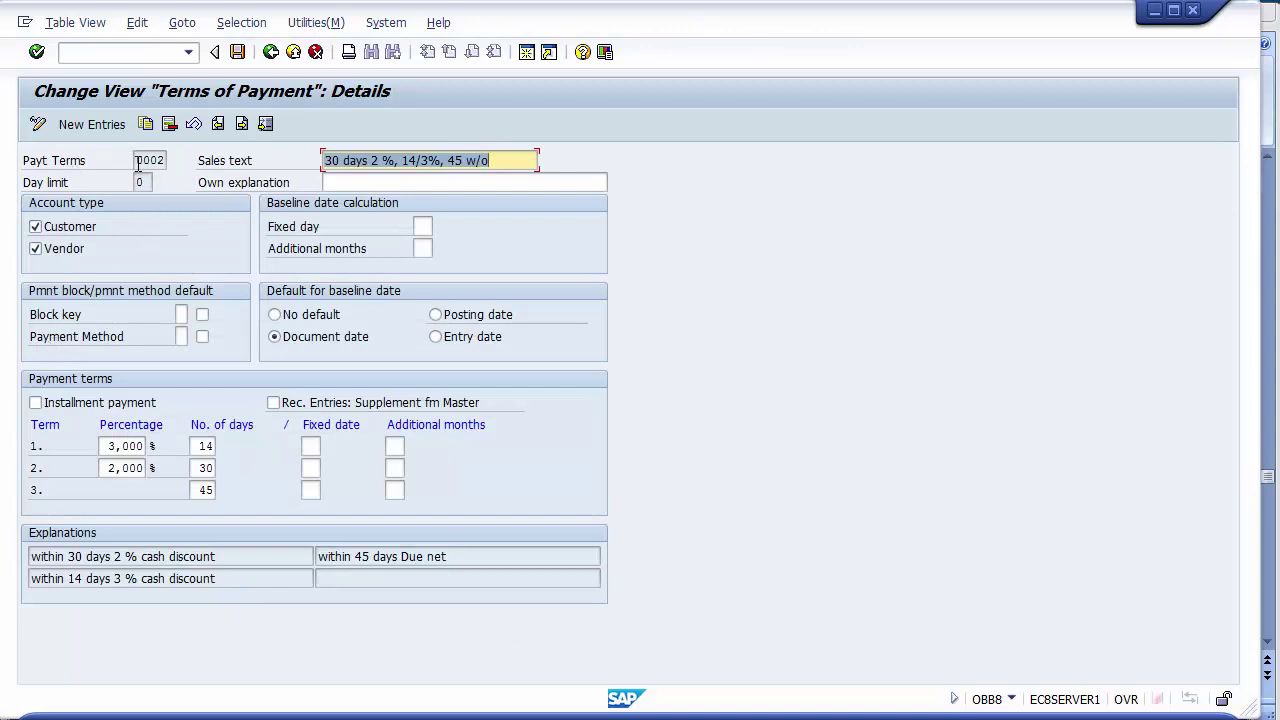
drag(138, 162, 172, 162)
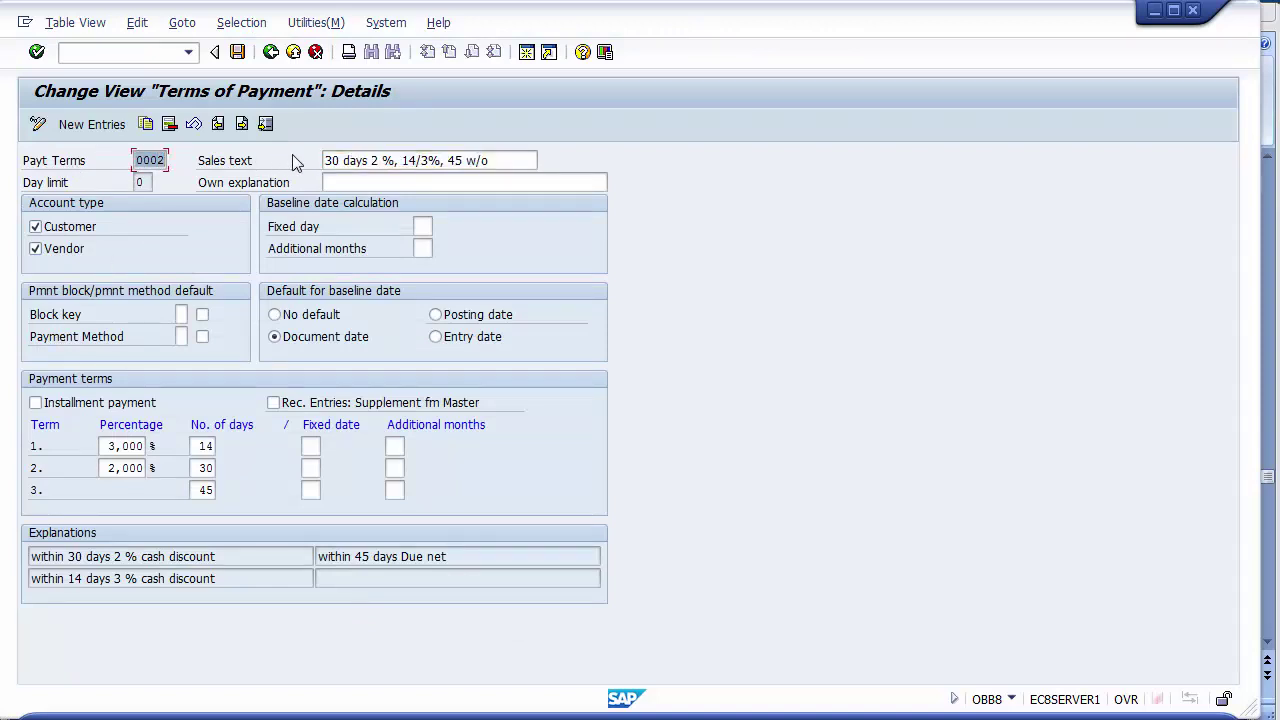
drag(323, 161, 523, 165)
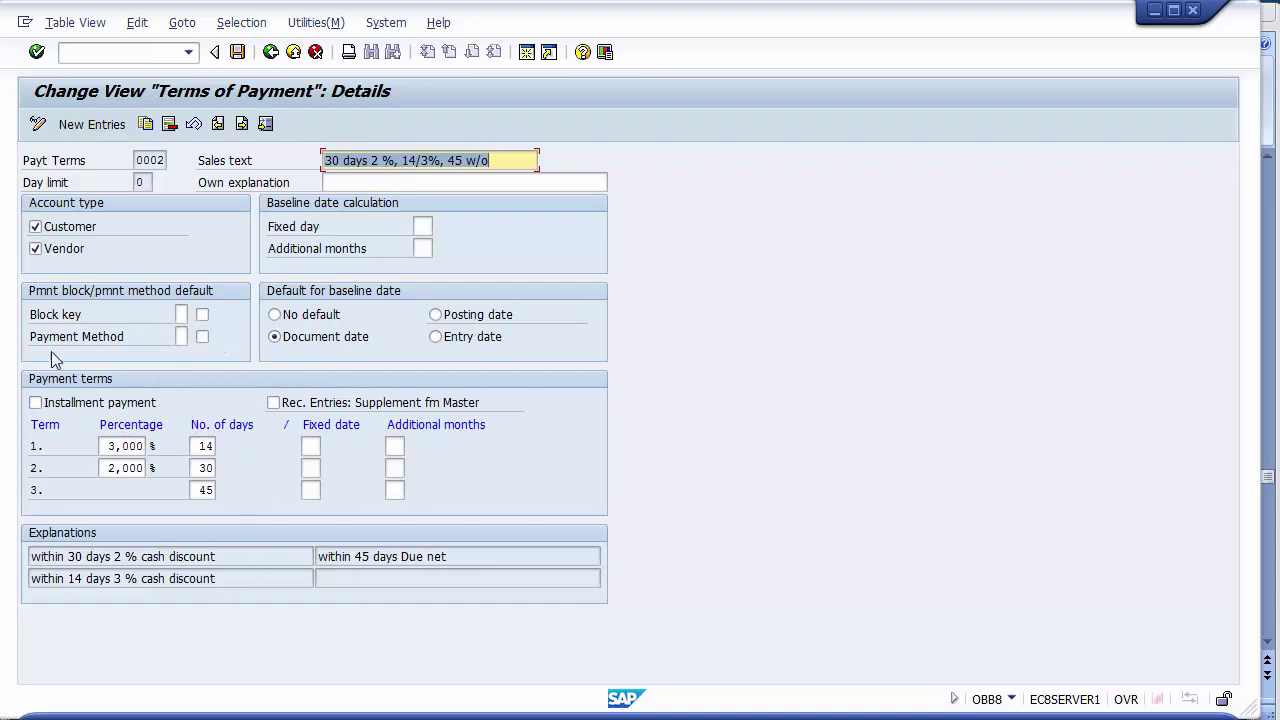
Check the discount percentages and numbers of days in payment term 0002, save it, and return to the overview
double_click(196, 443)
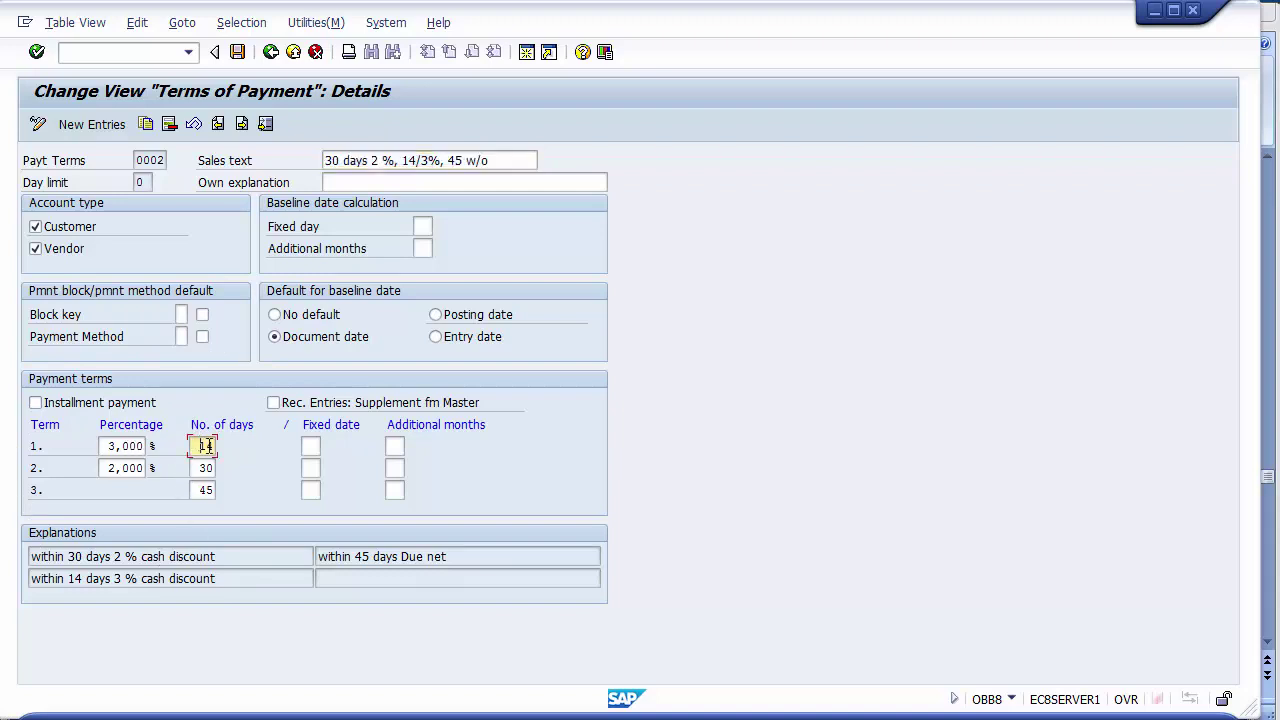
click(130, 449)
click(192, 446)
drag(197, 488, 216, 488)
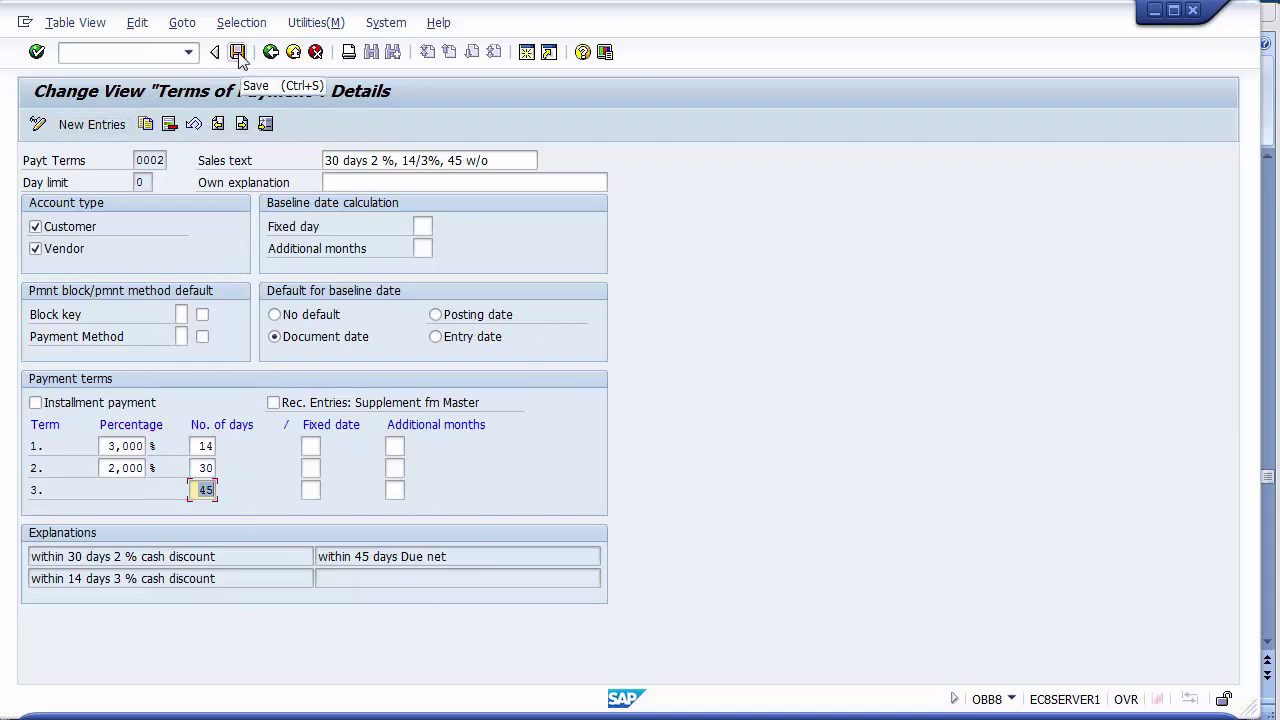
click(238, 53)
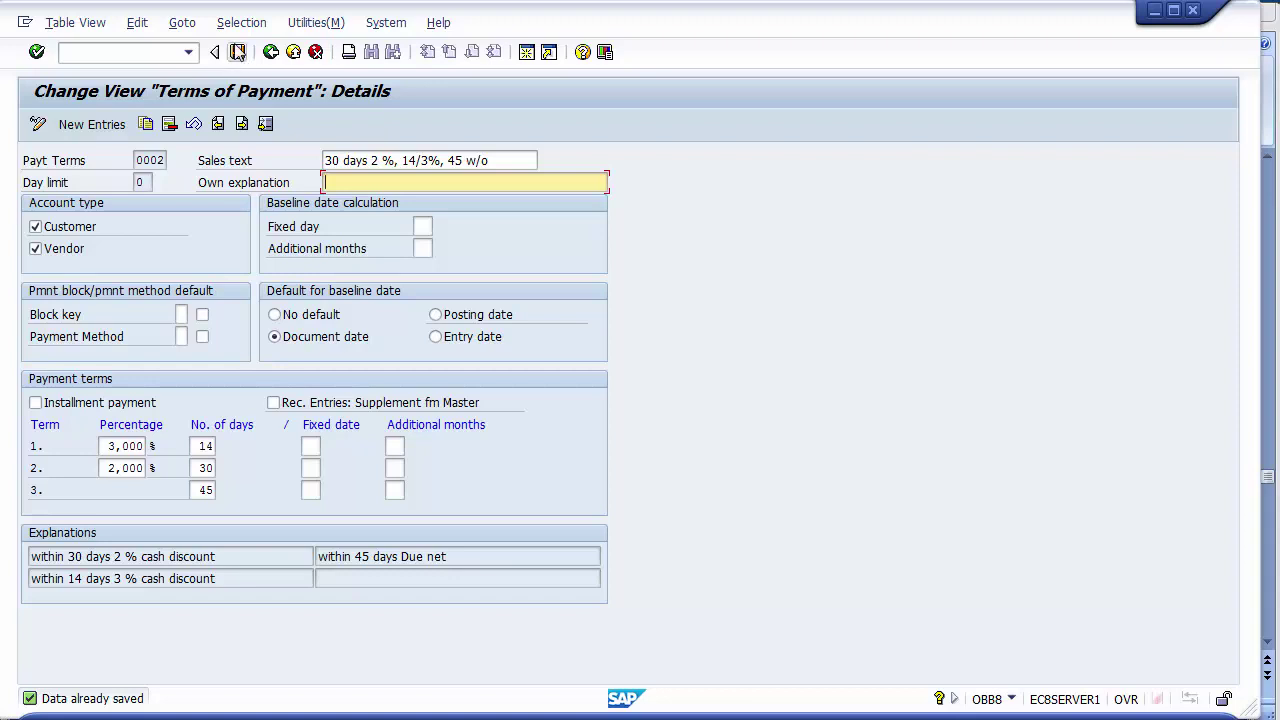
click(270, 52)
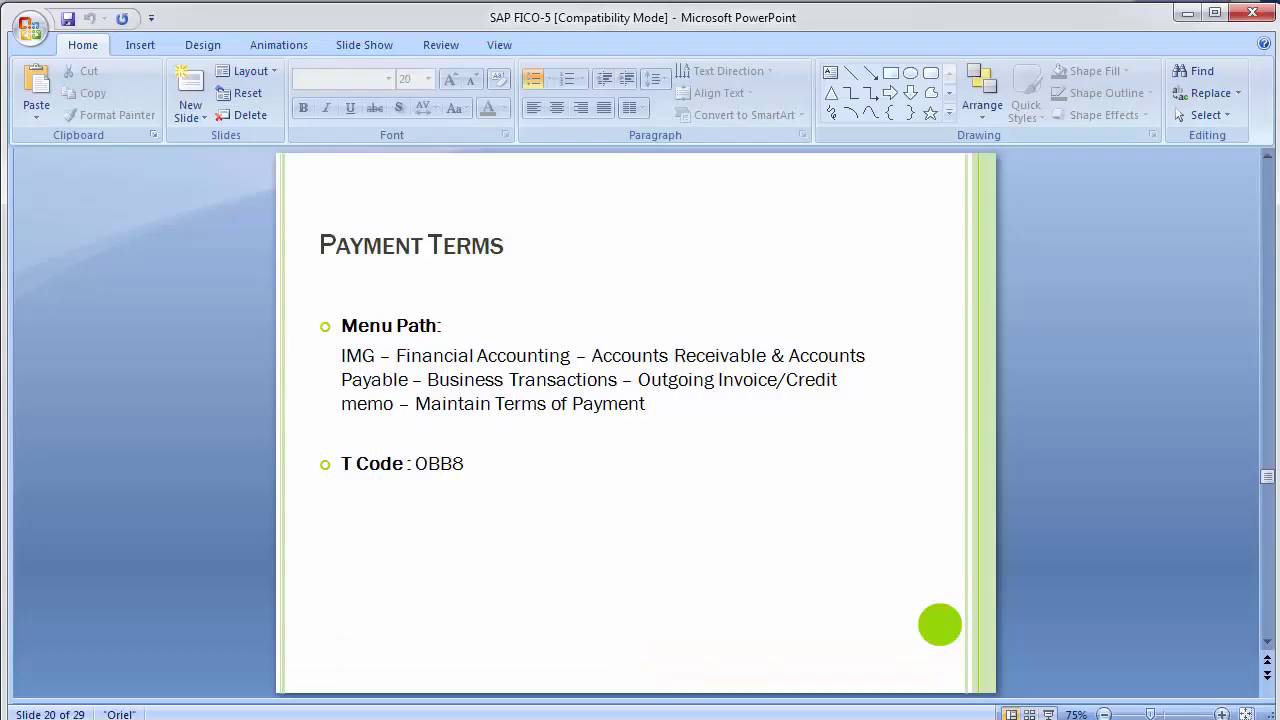
Read the outgoing payments cash discount slide in PowerPoint and open the SAP Reference IMG in SAP with /nspro
key(Page_Down)
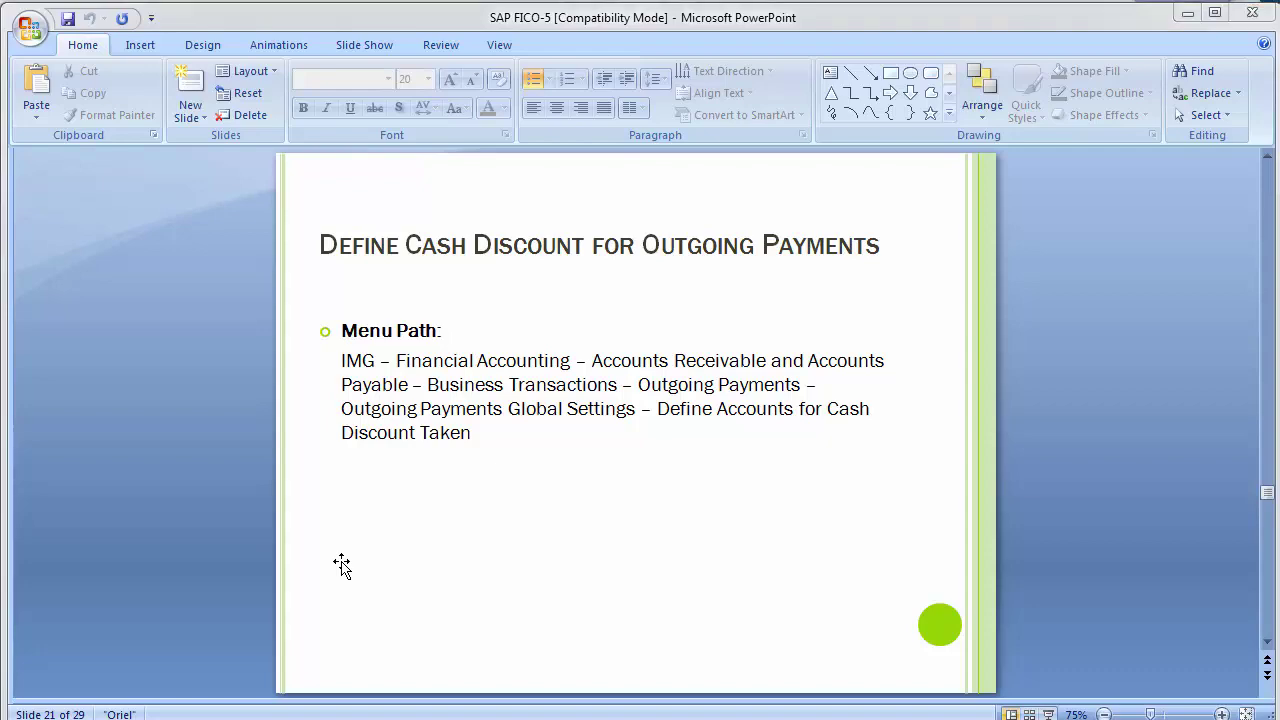
key(alt+Tab)
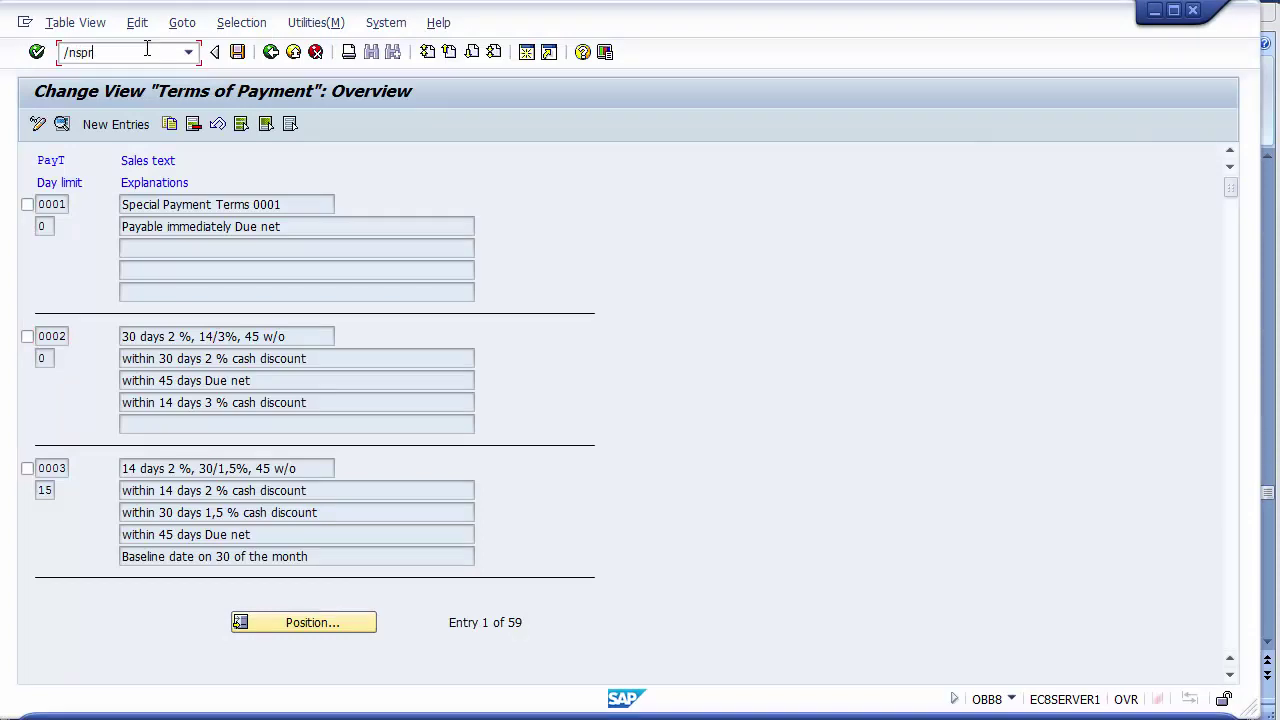
key(Return)
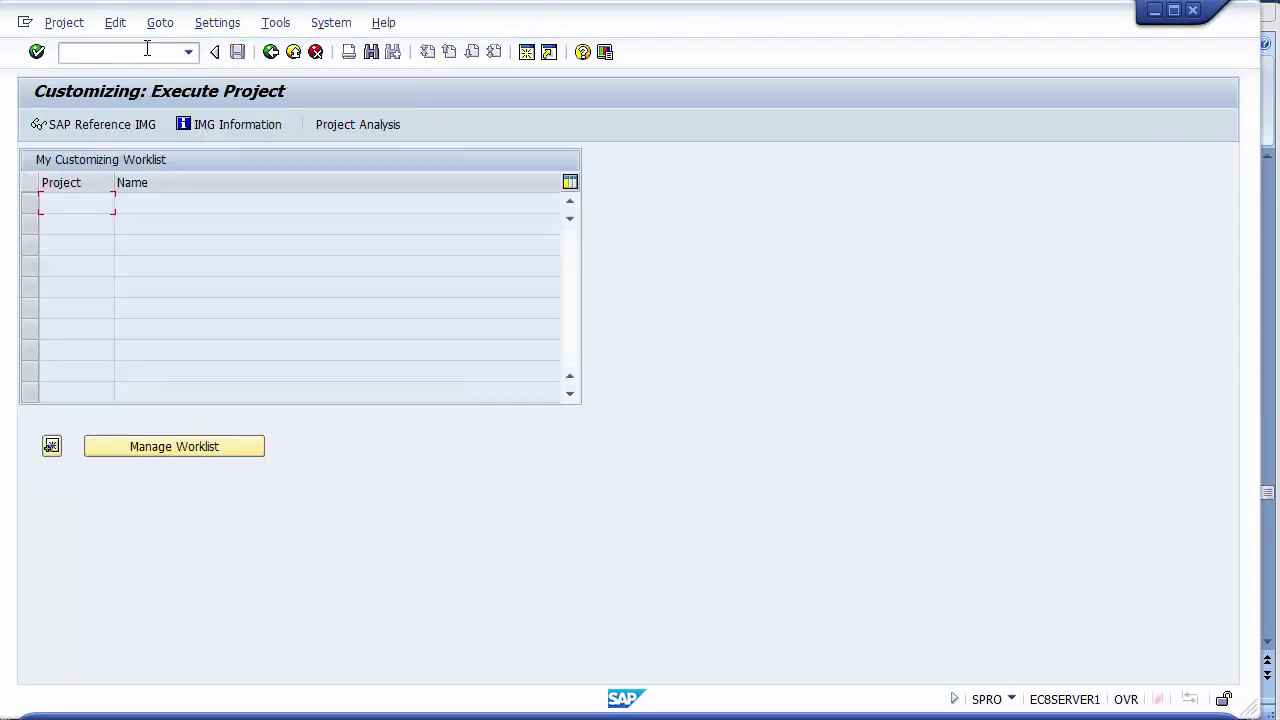
click(82, 128)
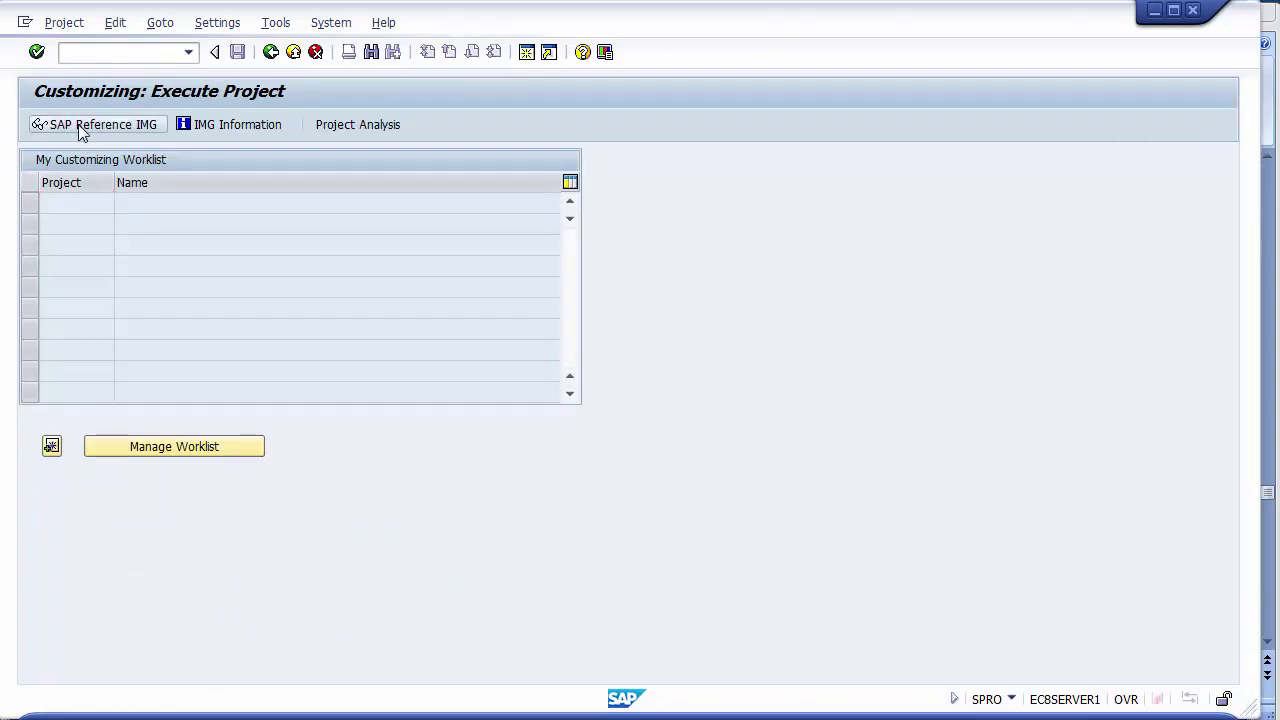
key(alt+Tab)
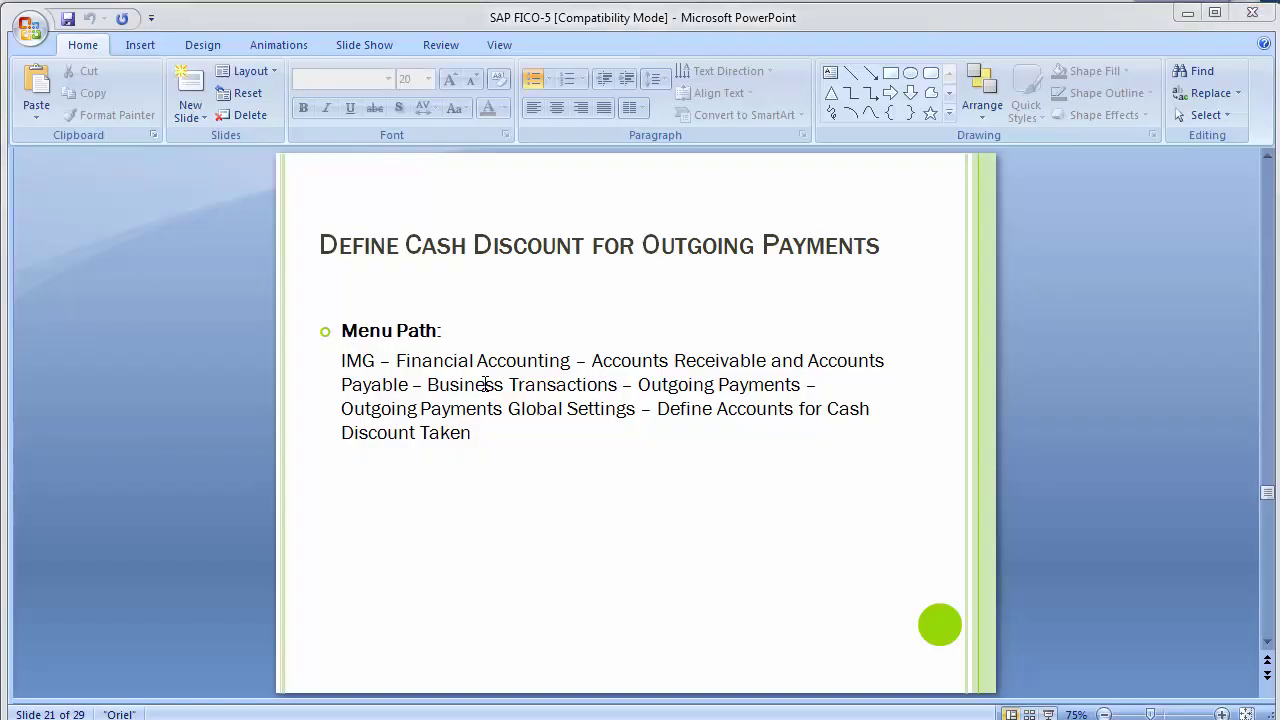
key(alt+Tab)
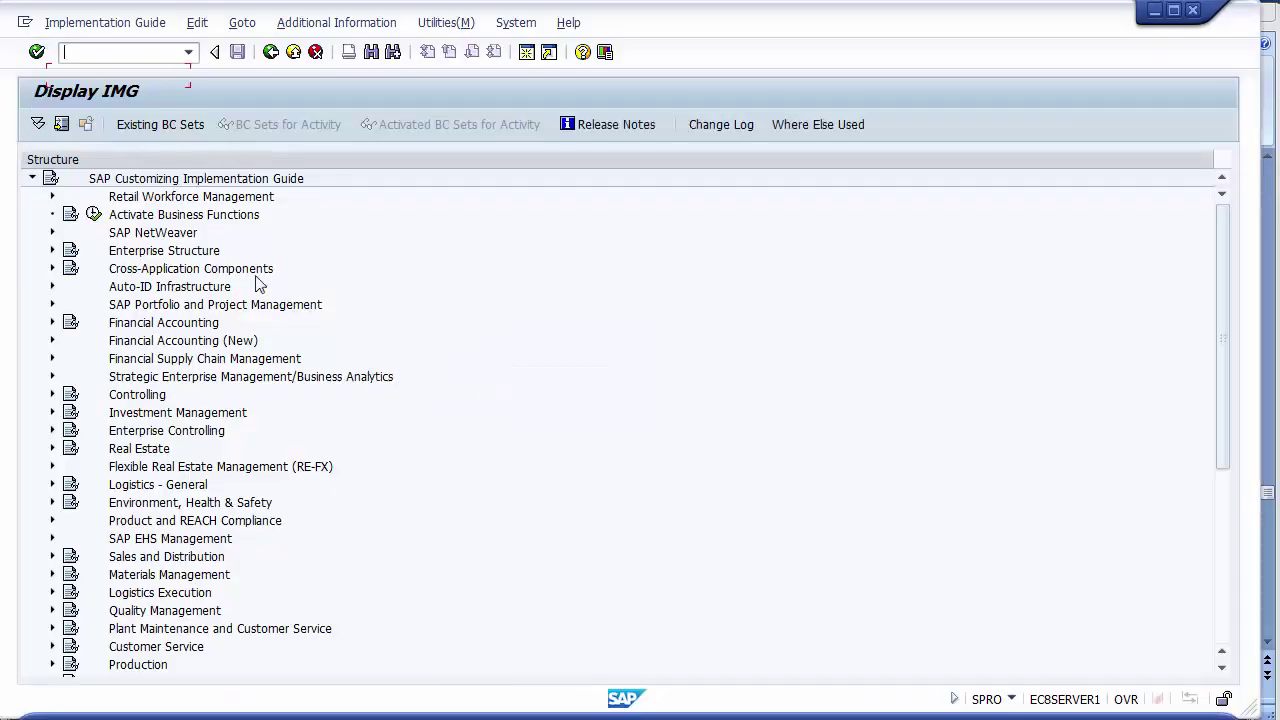
Expand the IMG path Financial Accounting (New), Accounts Receivable and Accounts Payable, Business Transactions, Outgoing Payments
click(53, 341)
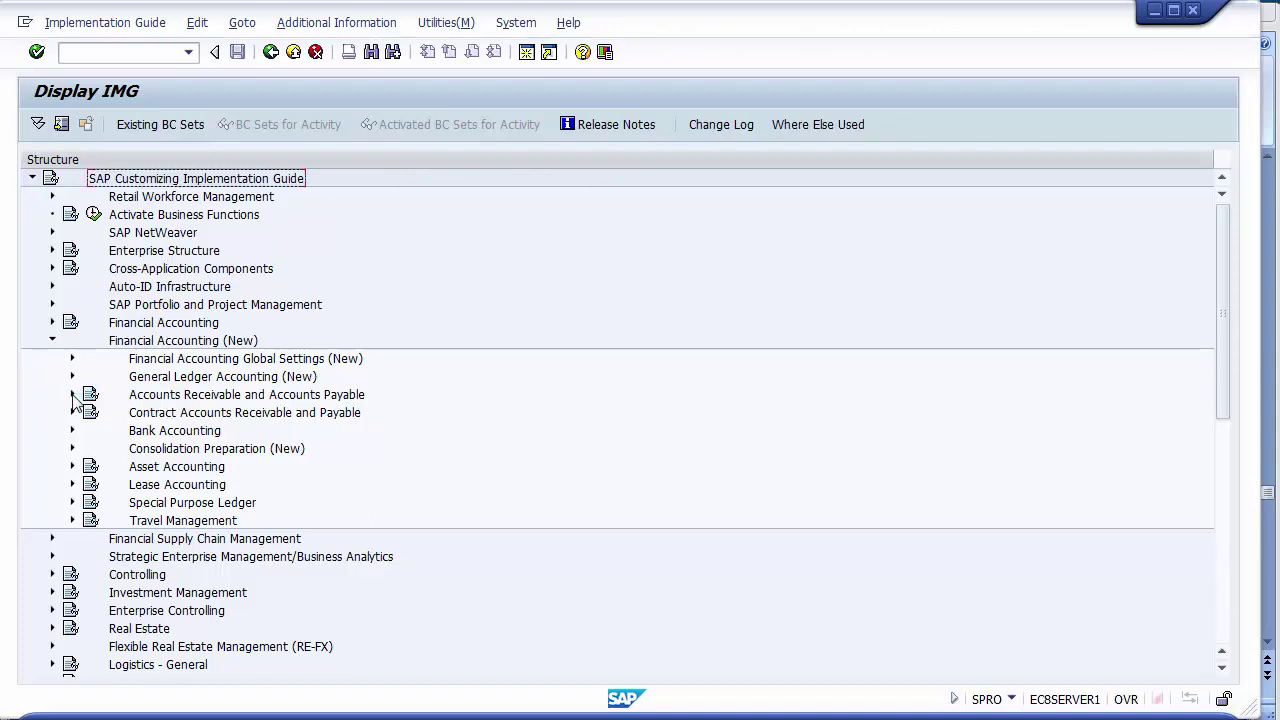
click(73, 395)
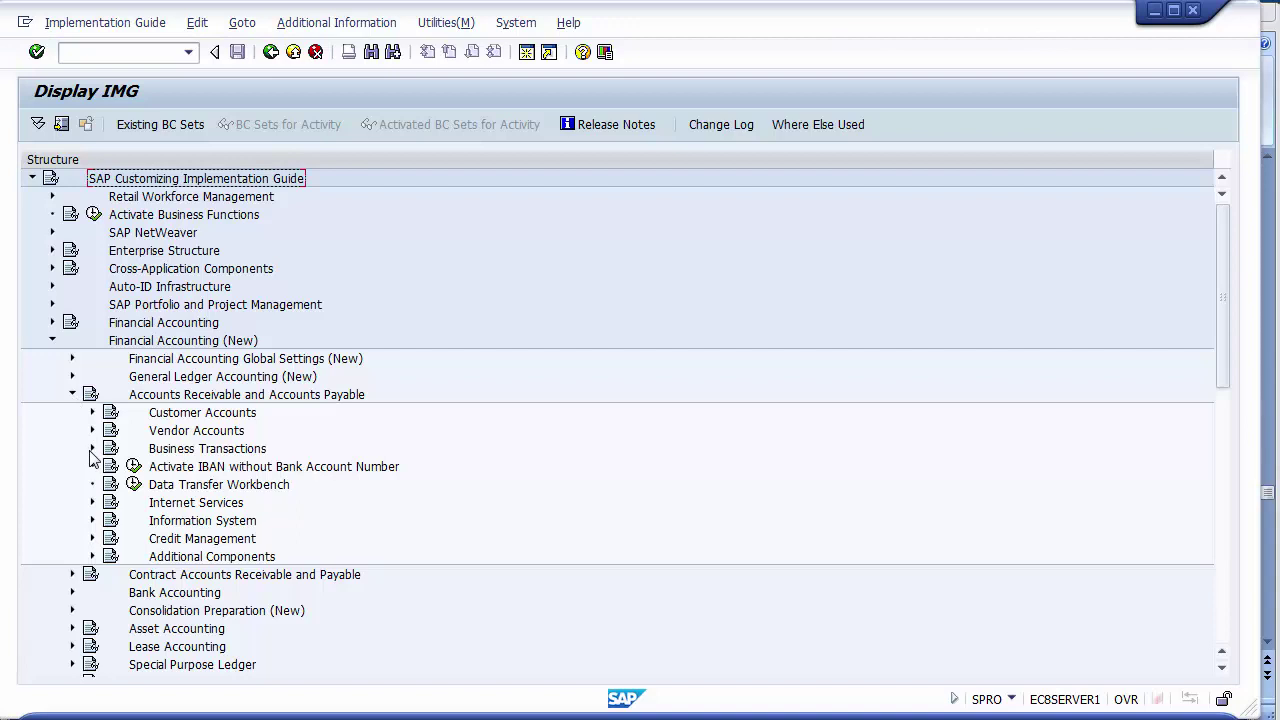
click(92, 448)
click(203, 382)
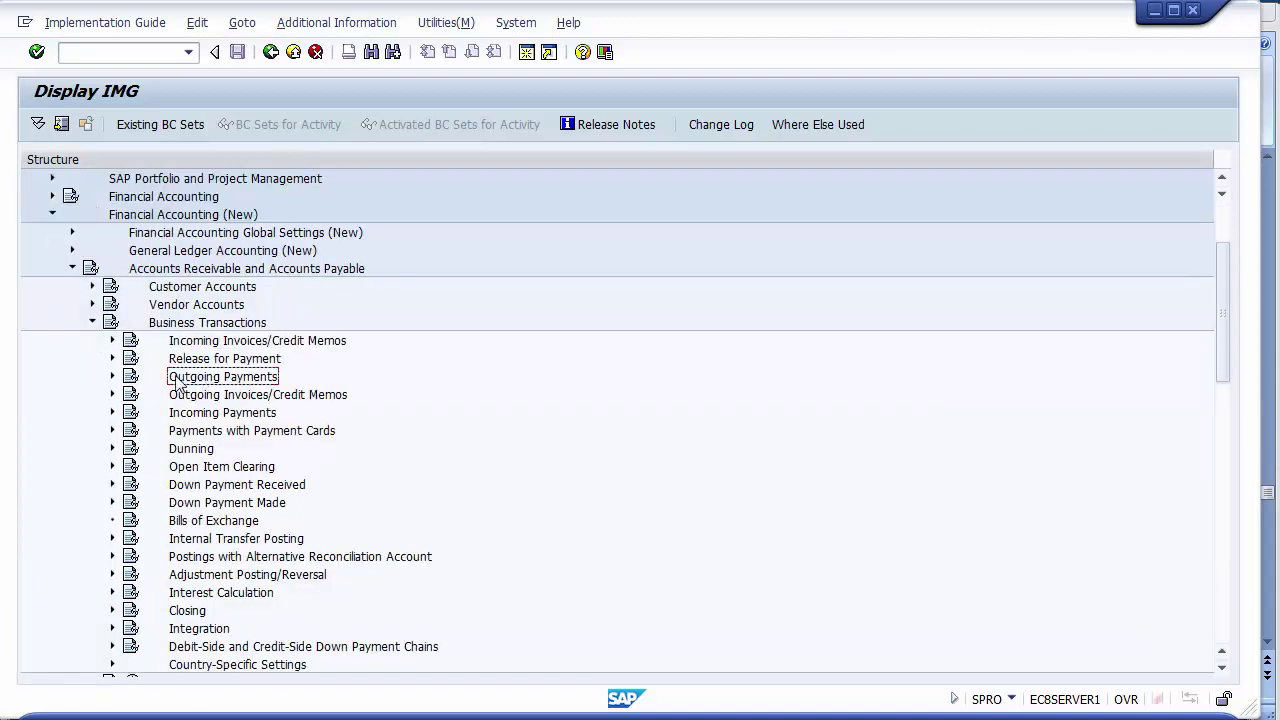
click(113, 377)
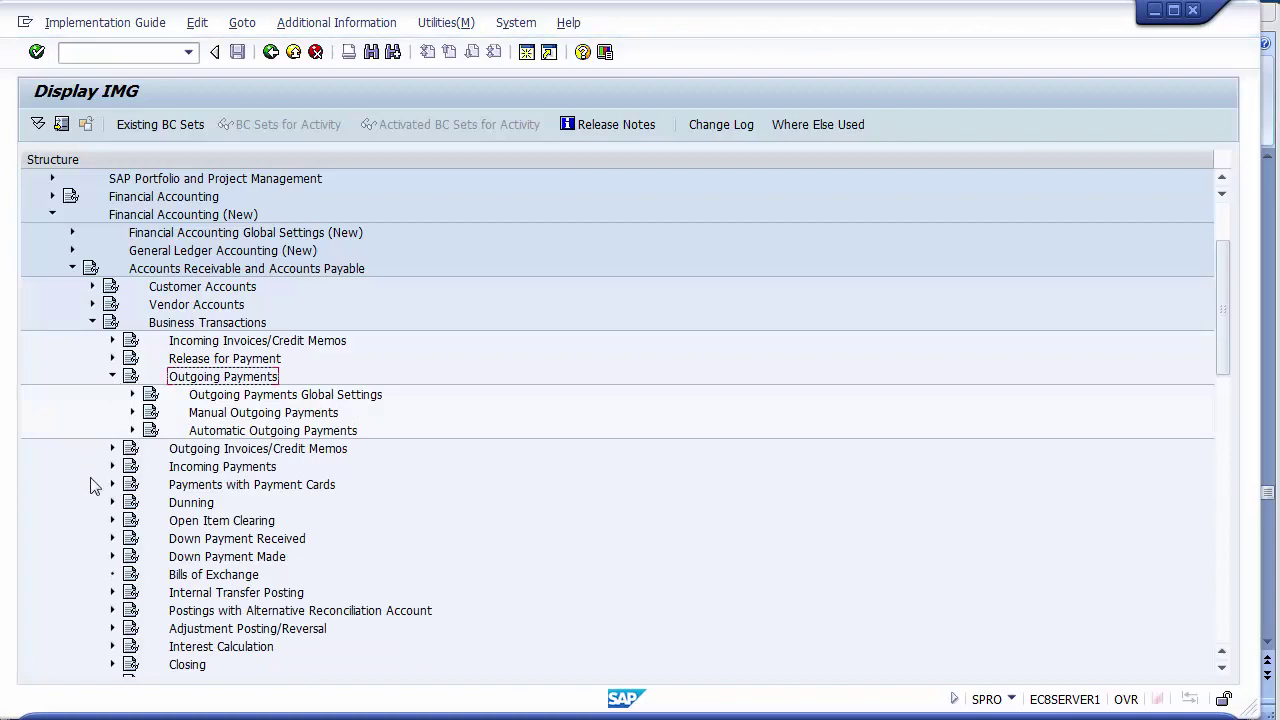
Expand Outgoing Payments Global Settings and select Define Accounts for Cash Discount Taken, checking the path against the PowerPoint slide
key(alt+Tab)
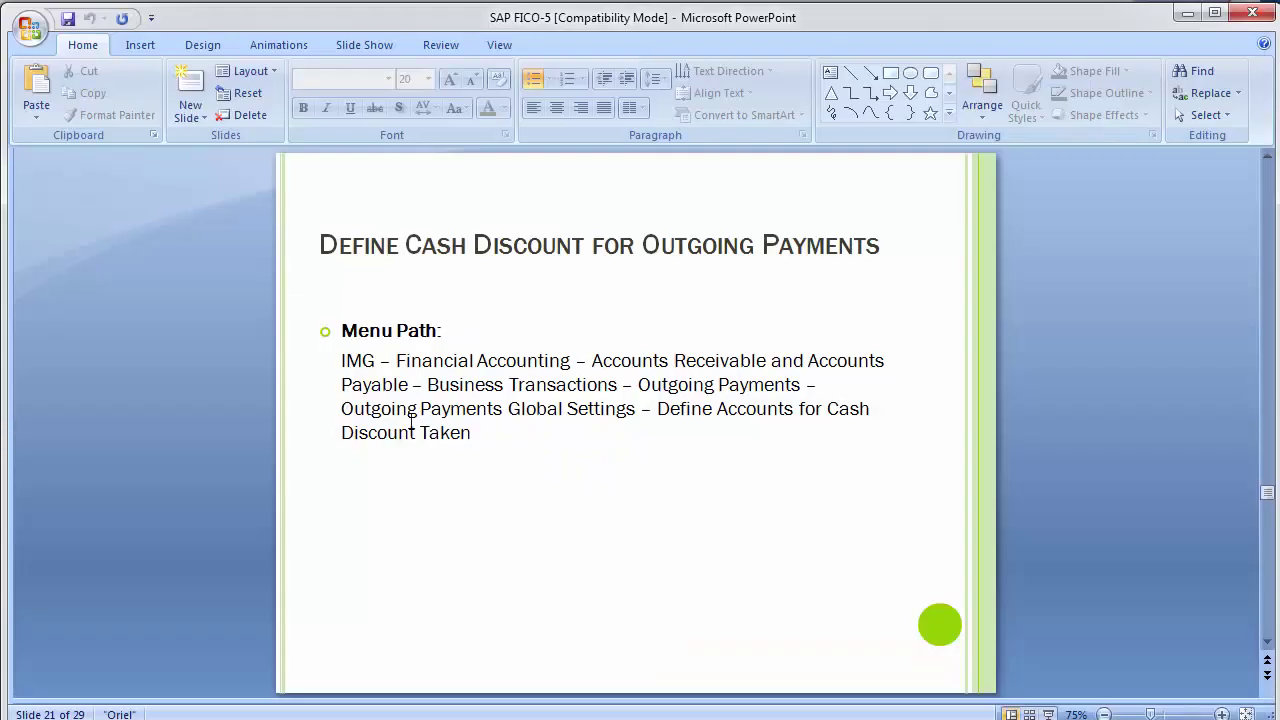
key(alt+Tab)
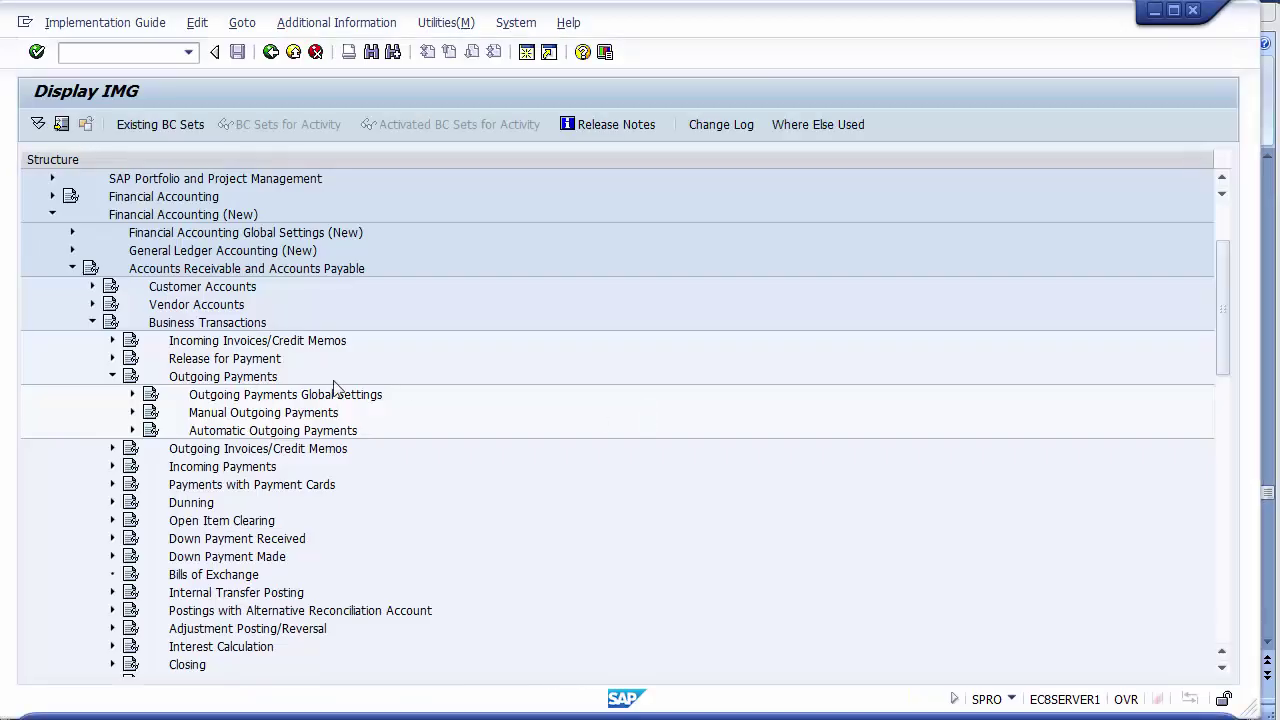
click(315, 396)
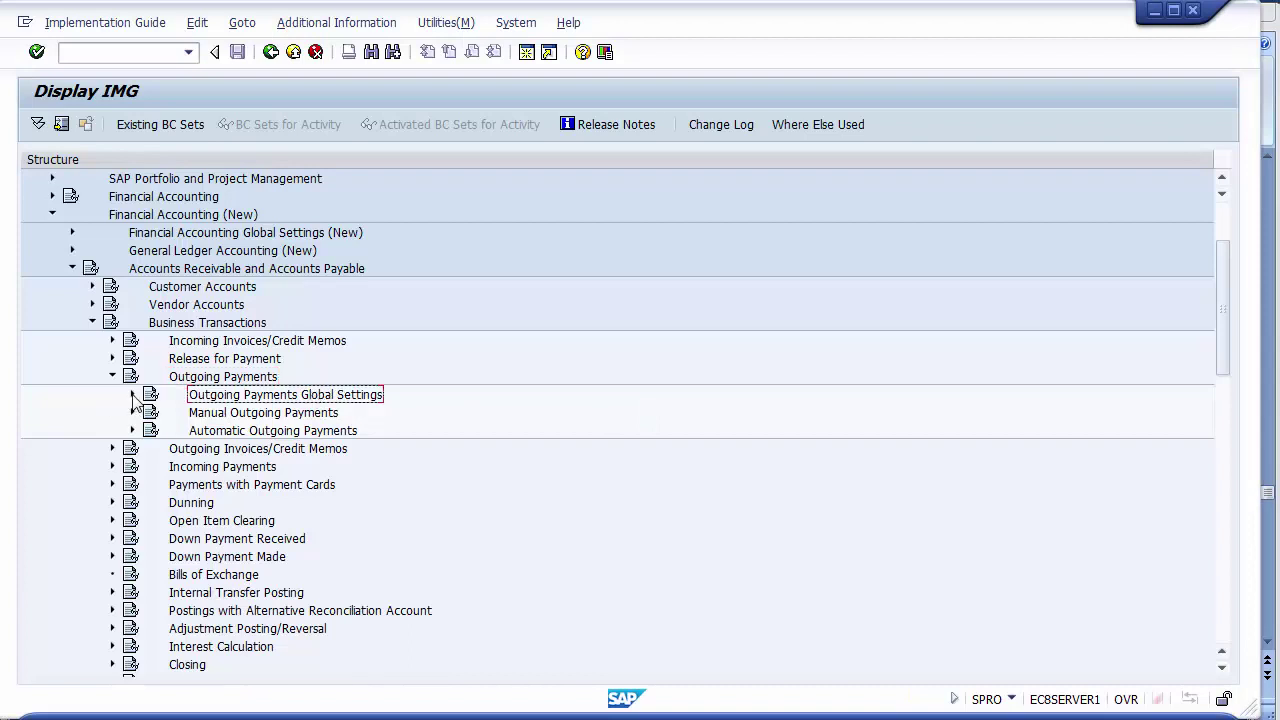
click(132, 394)
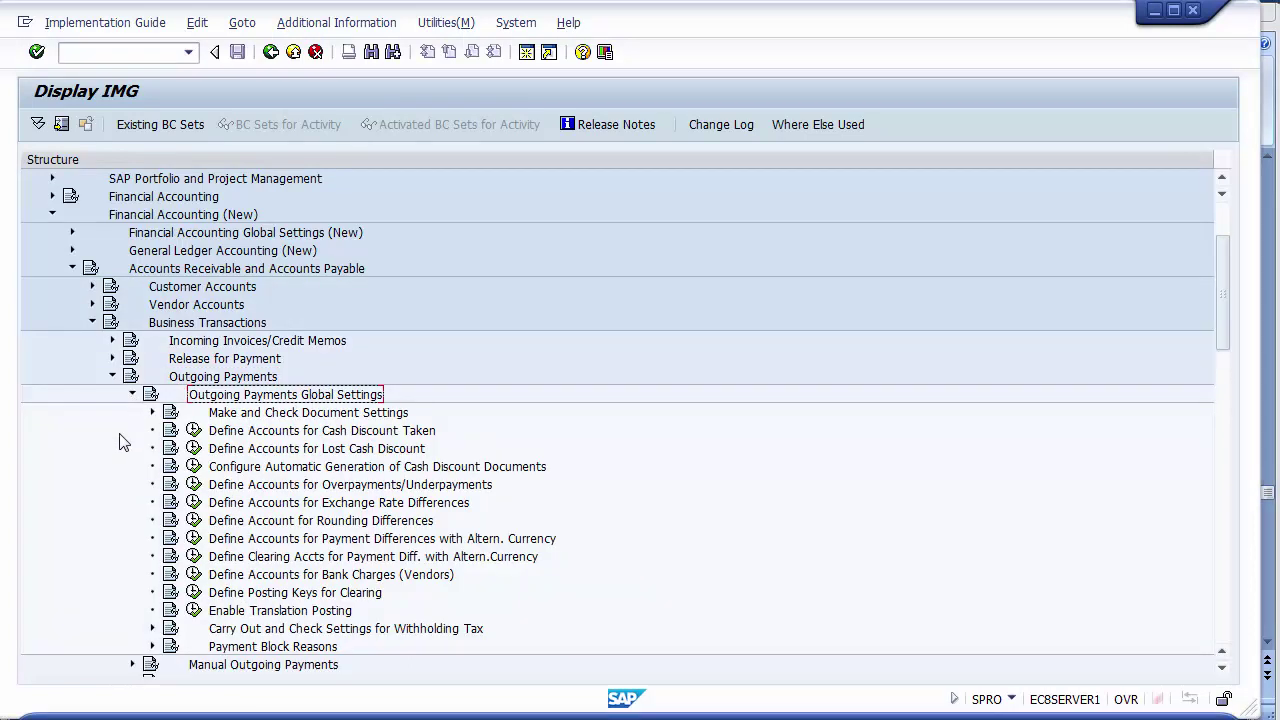
click(256, 431)
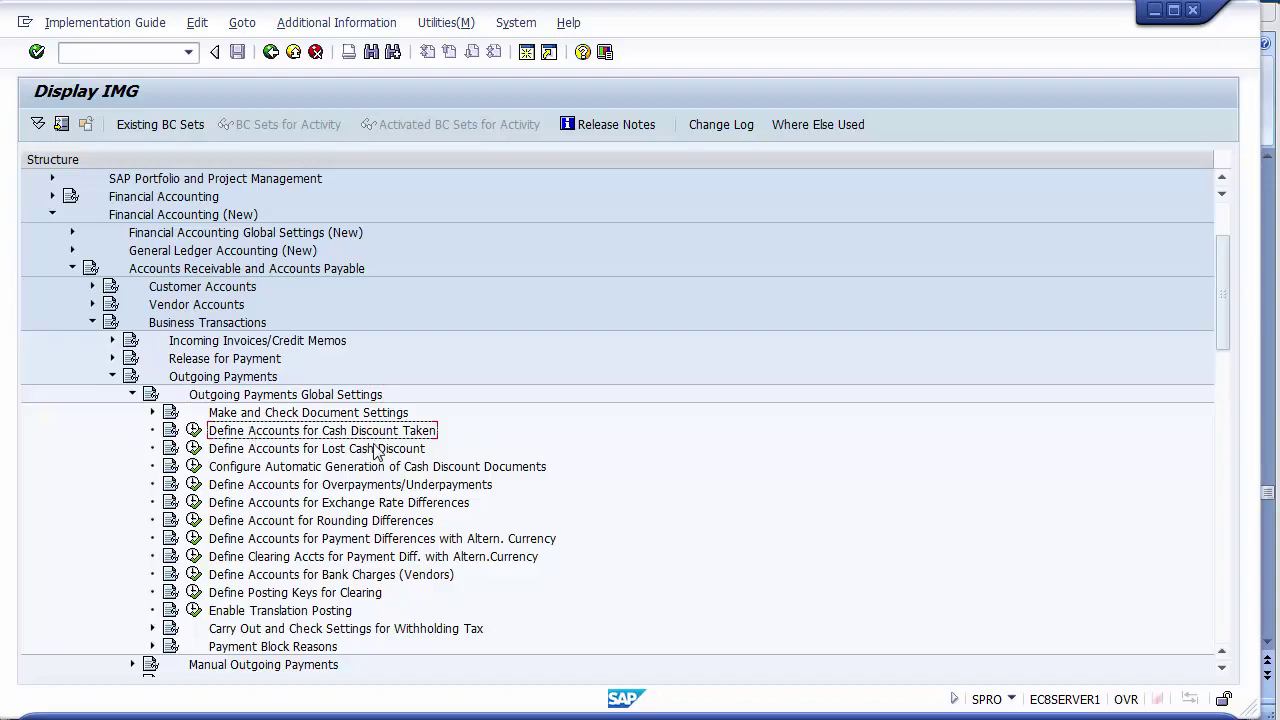
key(alt+Tab)
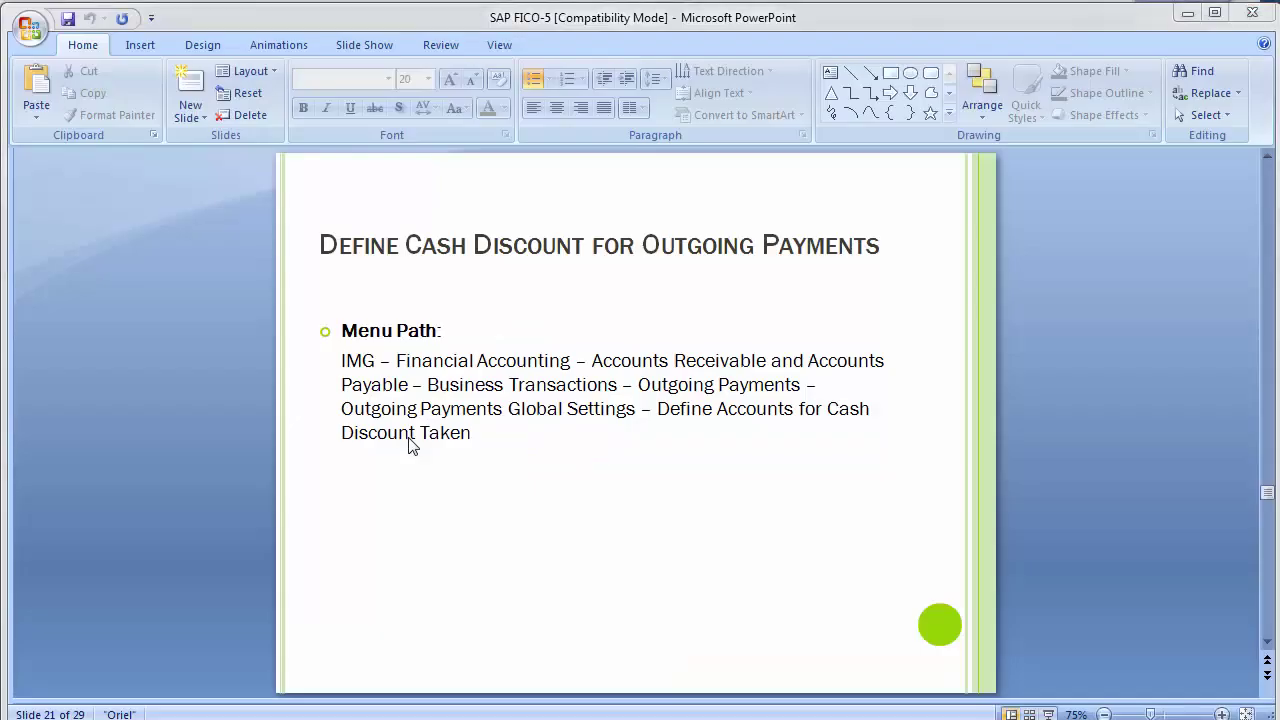
key(alt+Tab)
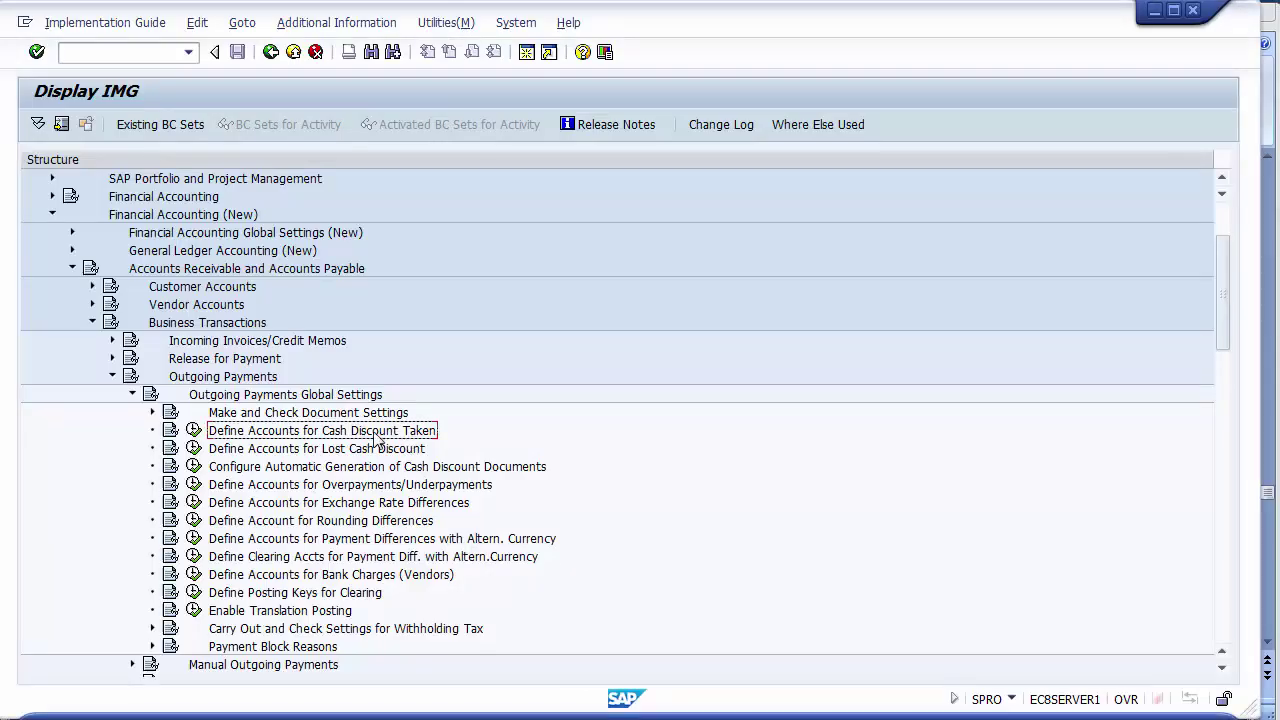
Open Define Accounts for Cash Discount Taken for chart of accounts 1000 and check the transaction key and transaction code
click(193, 430)
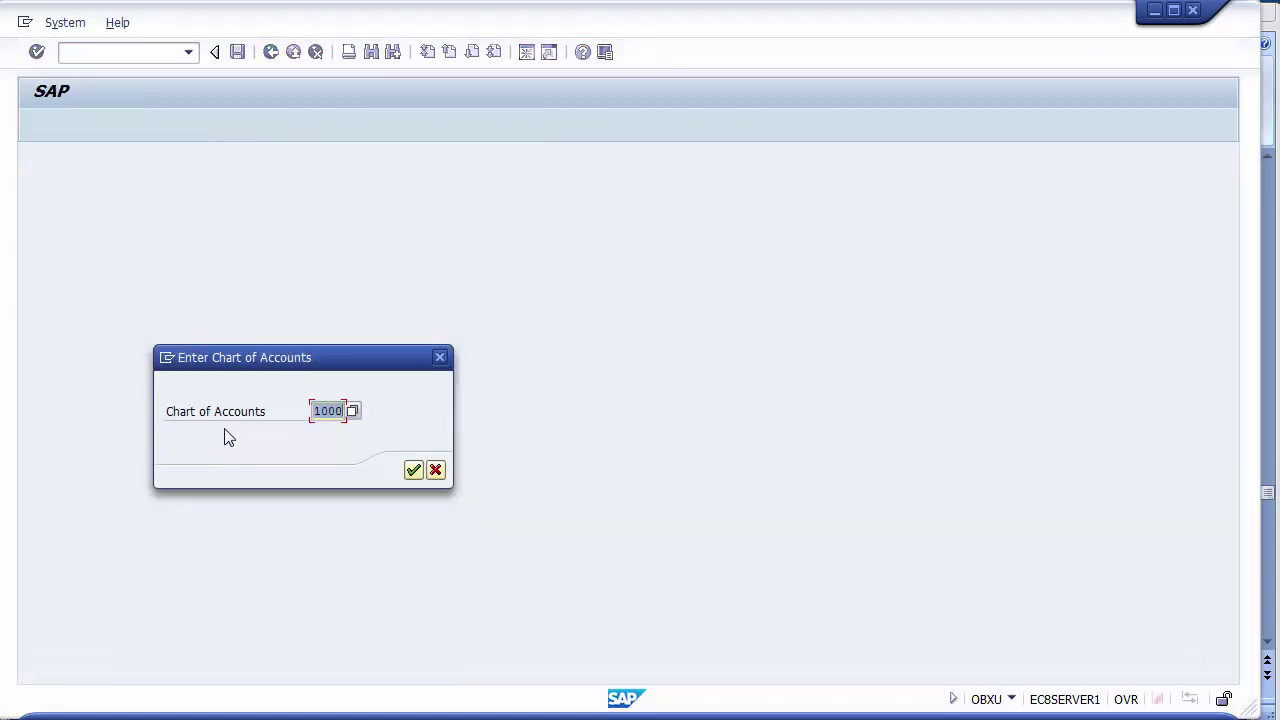
key(Return)
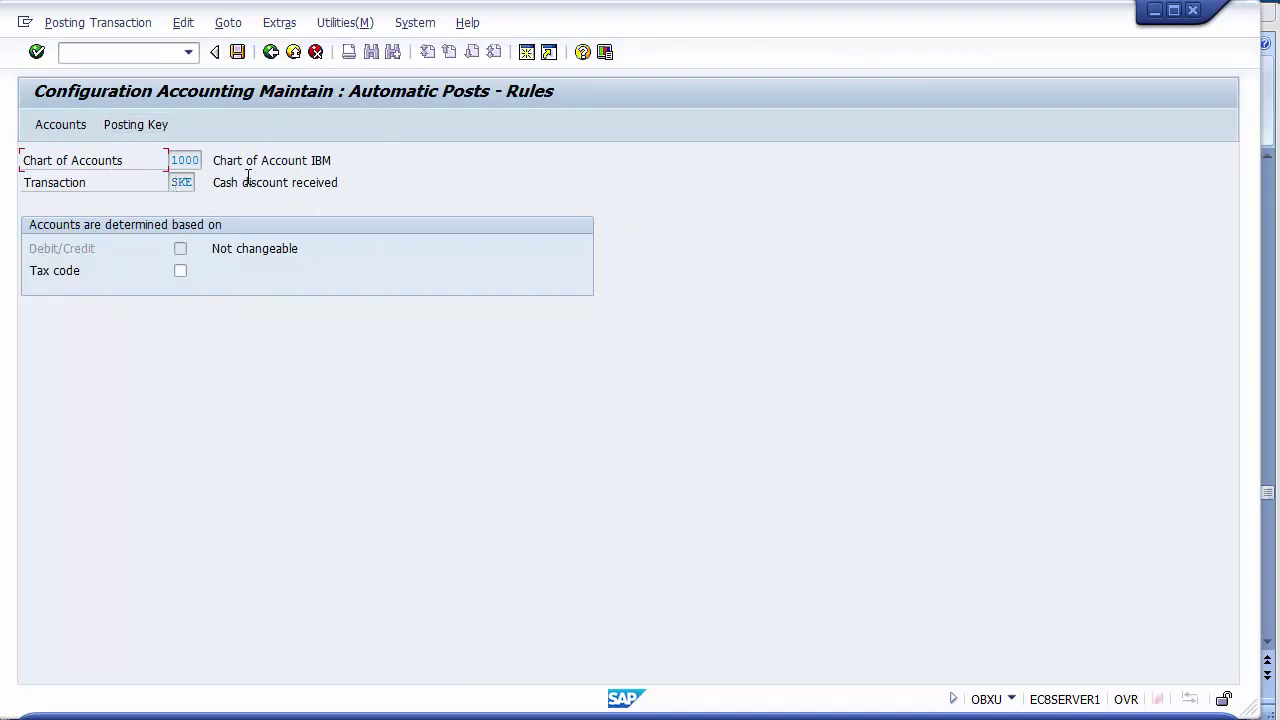
drag(214, 184, 376, 198)
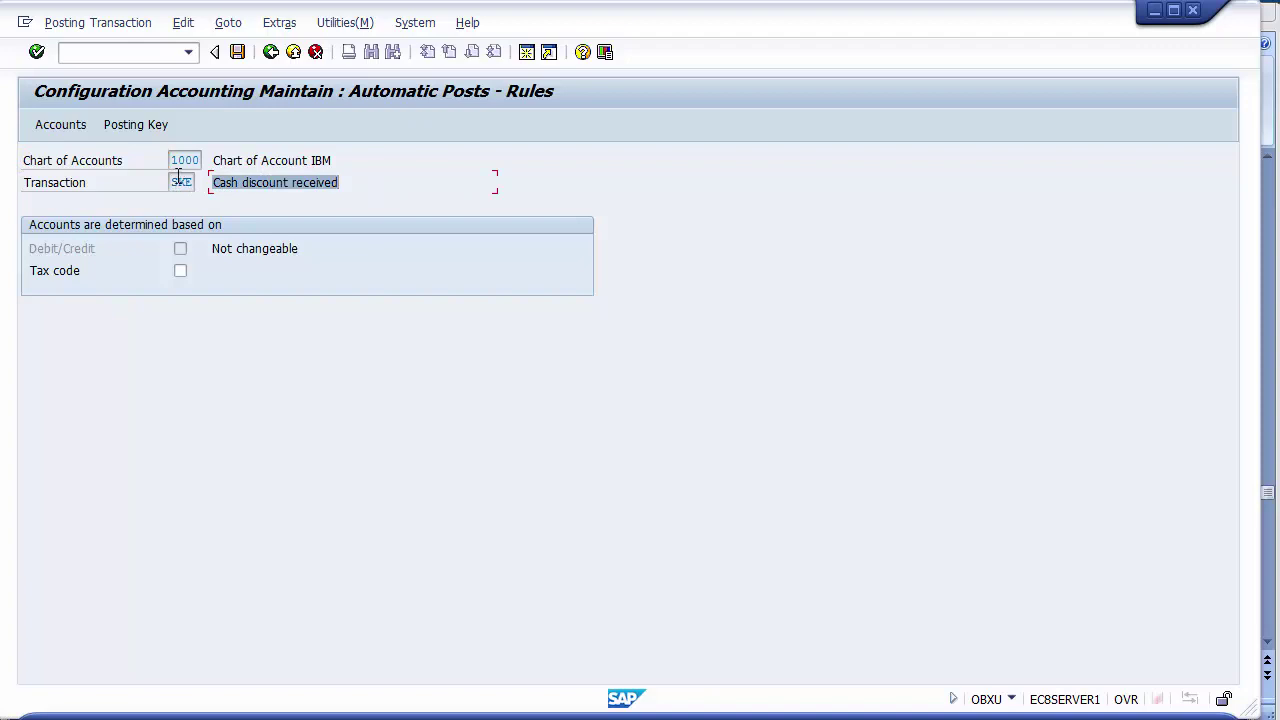
drag(178, 178, 190, 182)
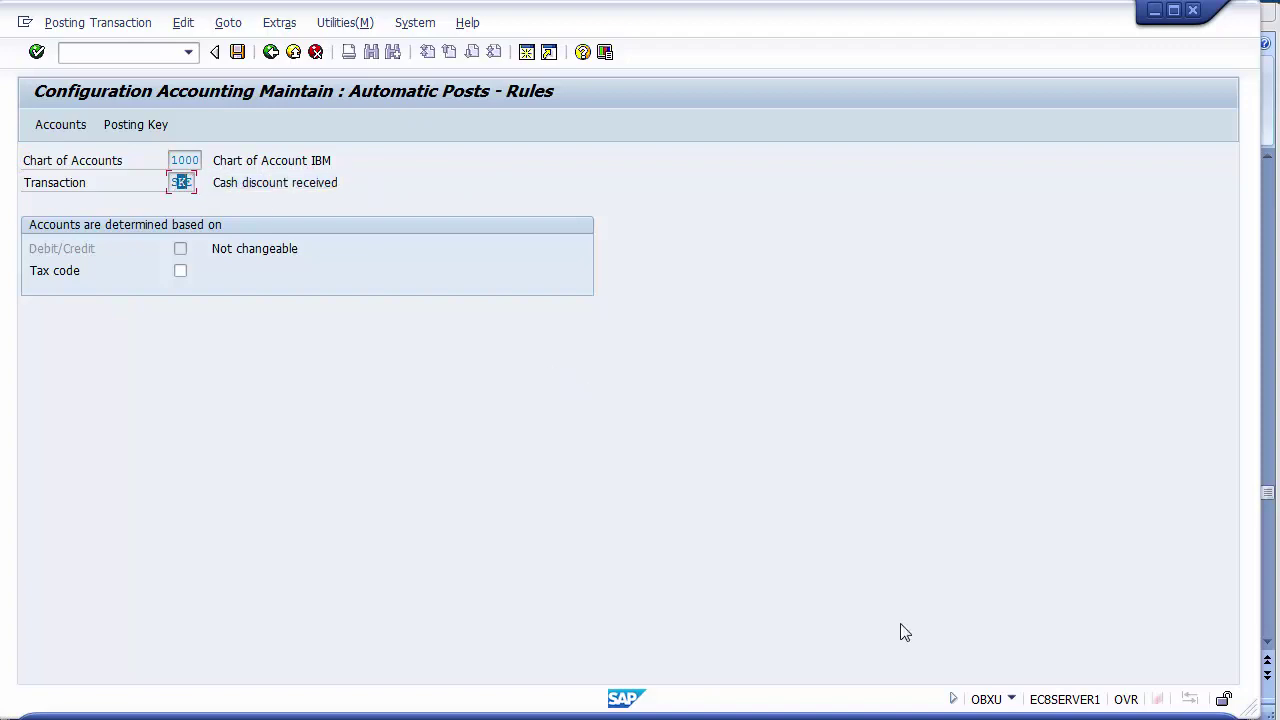
click(1012, 699)
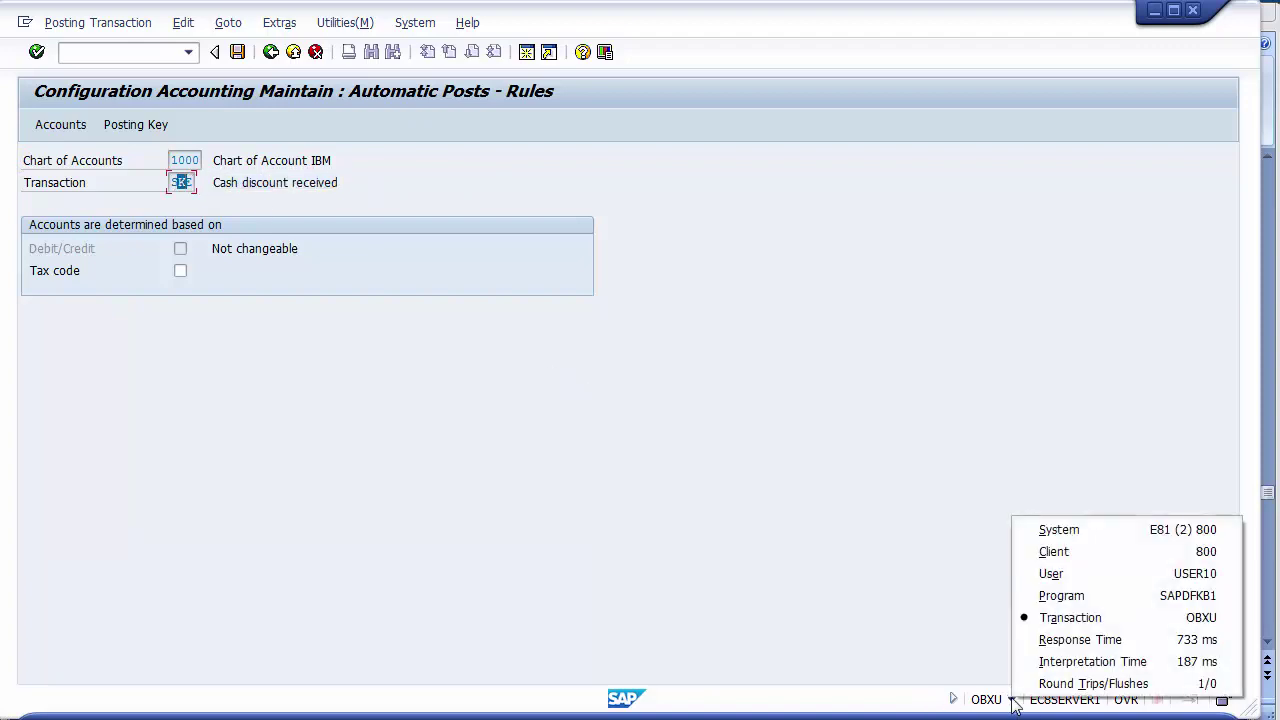
click(1150, 617)
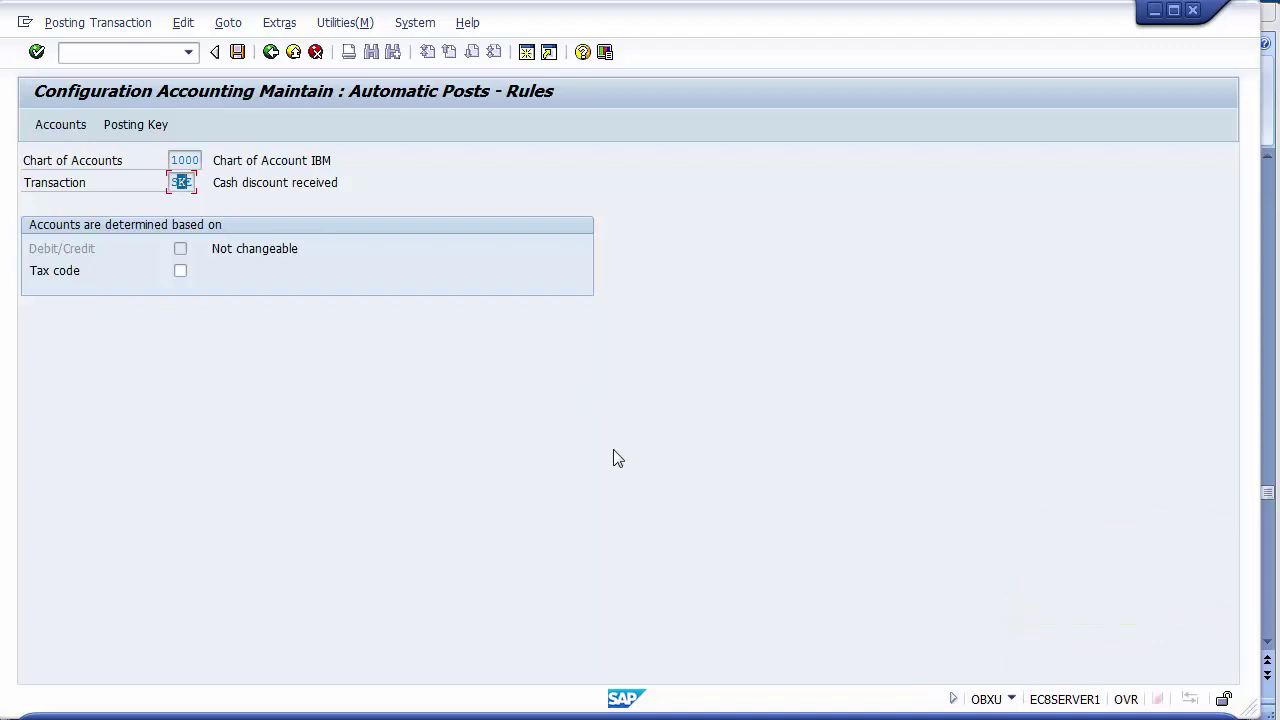
Save the cash discount received rules with Tax code unticked and open the account assignment
click(56, 130)
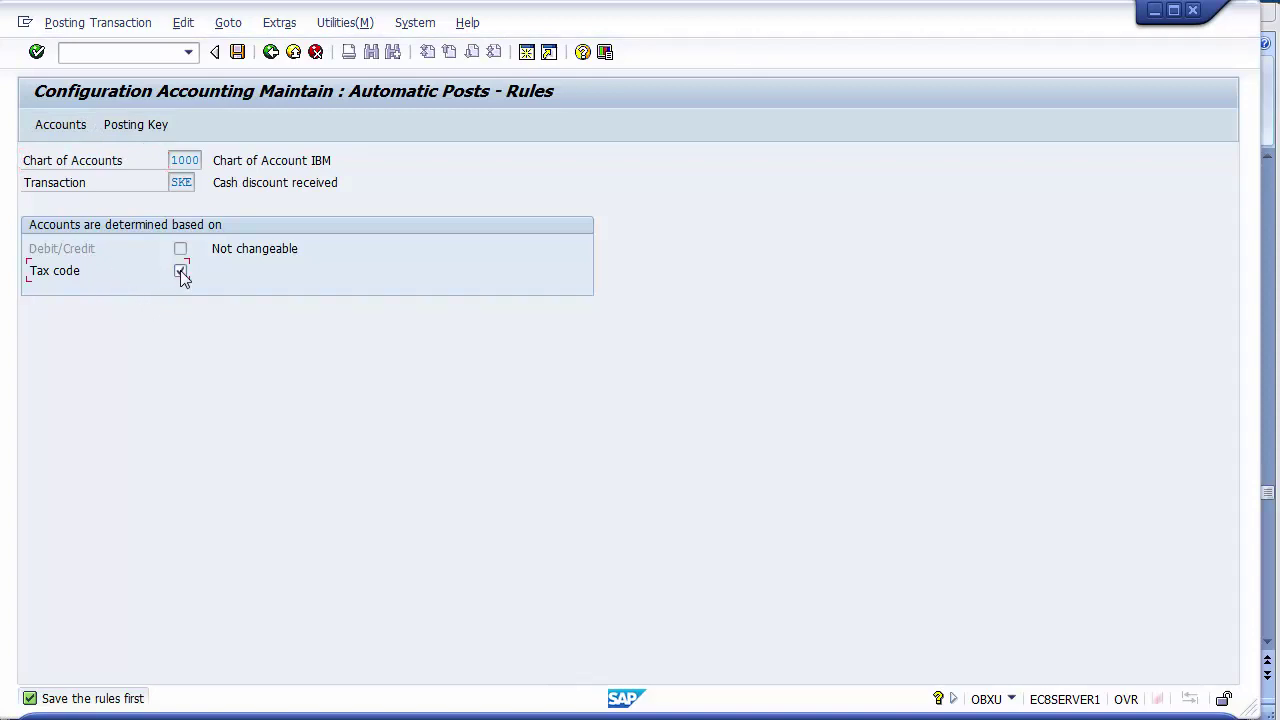
click(72, 128)
click(68, 127)
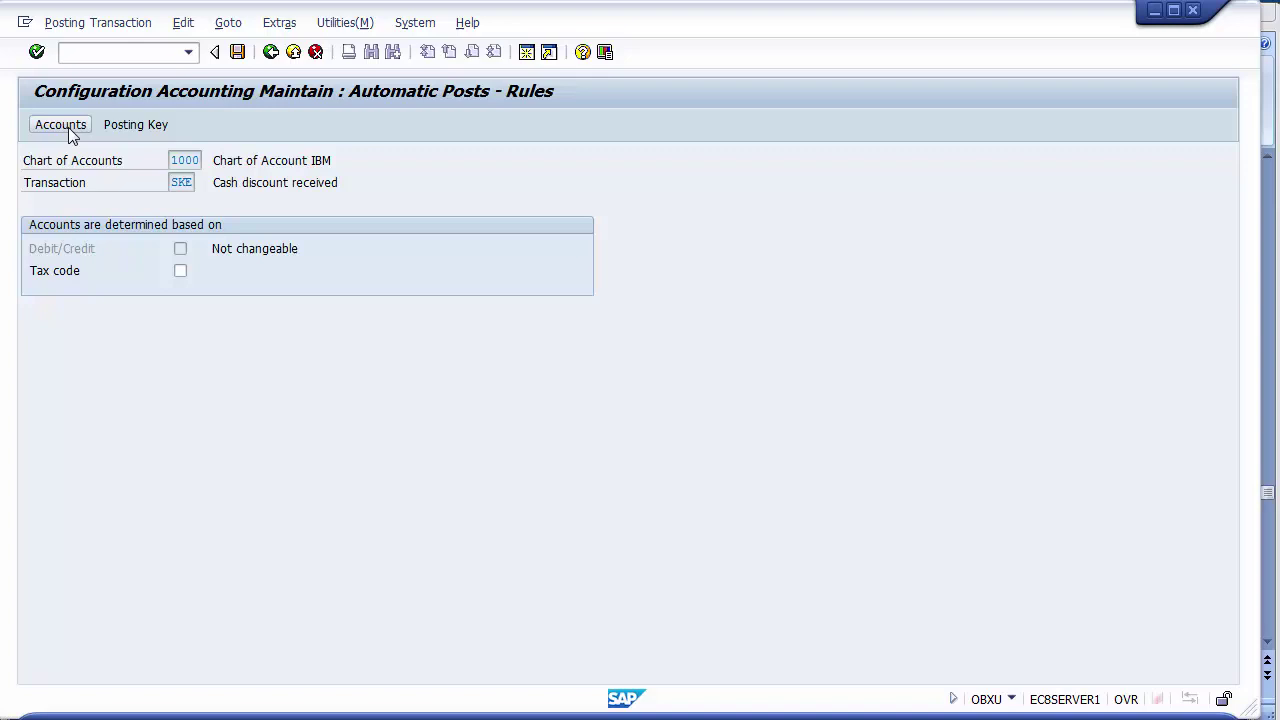
click(238, 56)
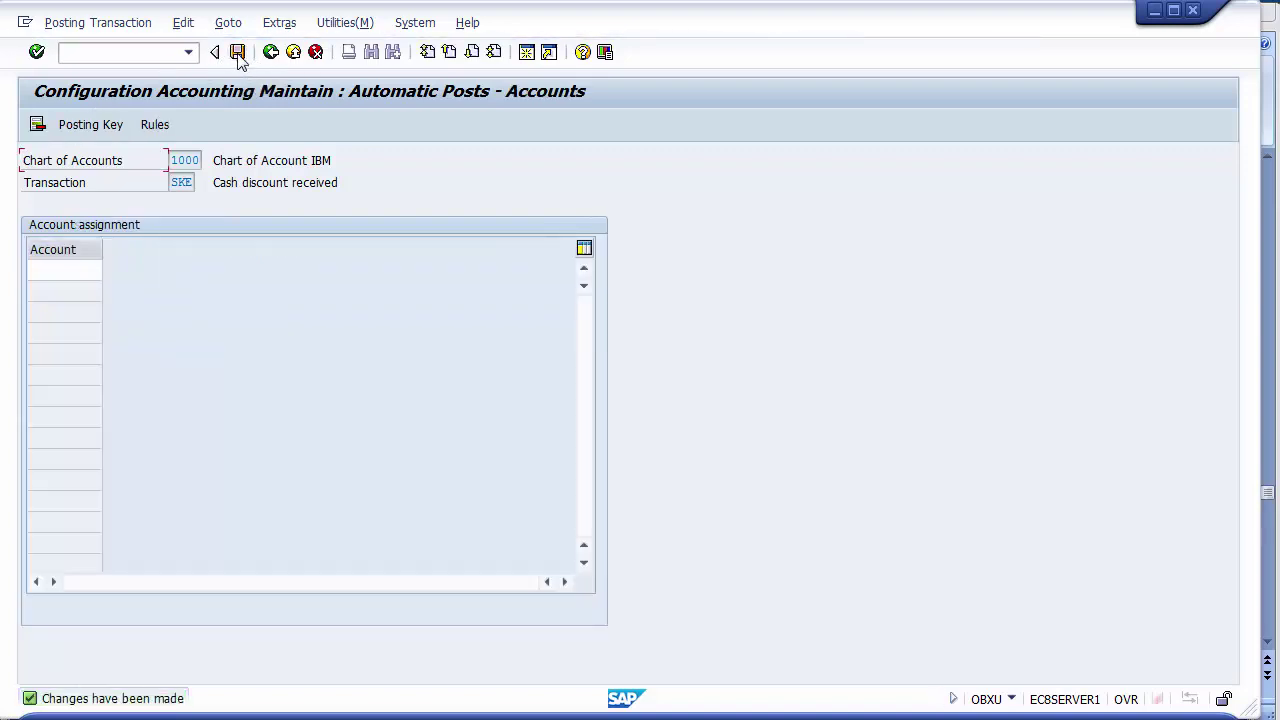
Look up the G/L accounts in chart of accounts 1000 for a cash discount account and close the list without choosing one
click(66, 270)
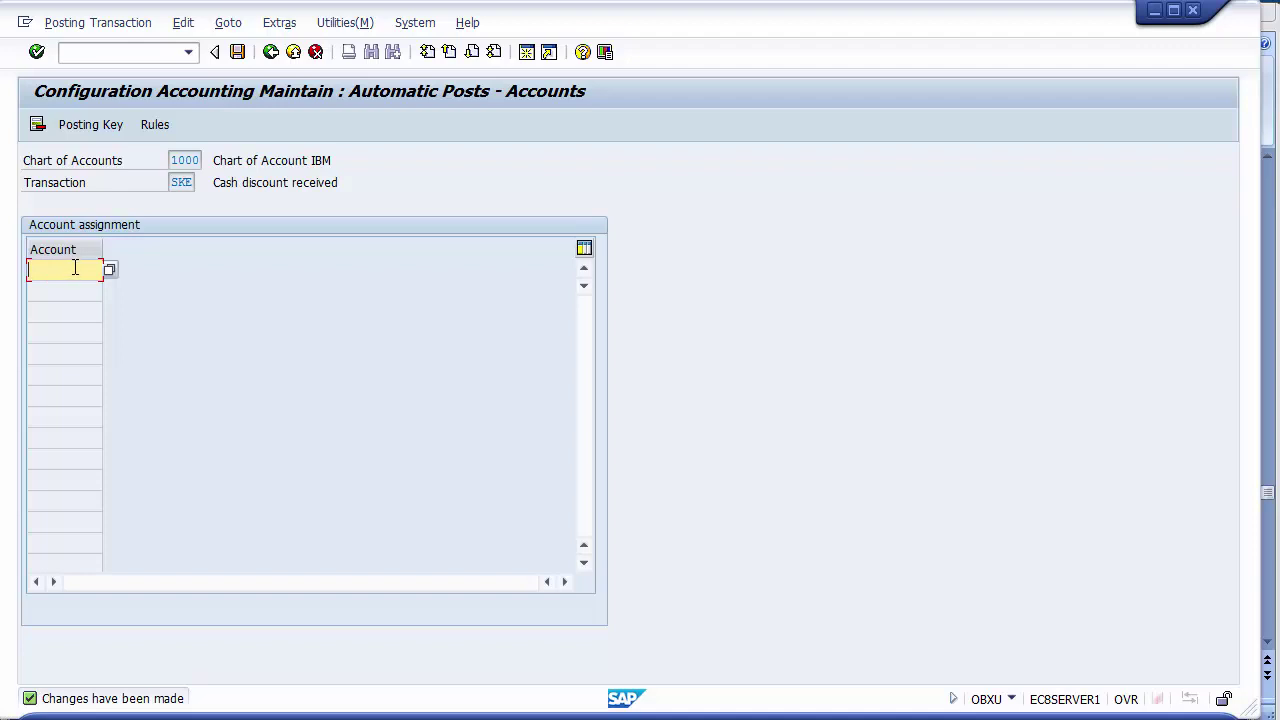
key(Return)
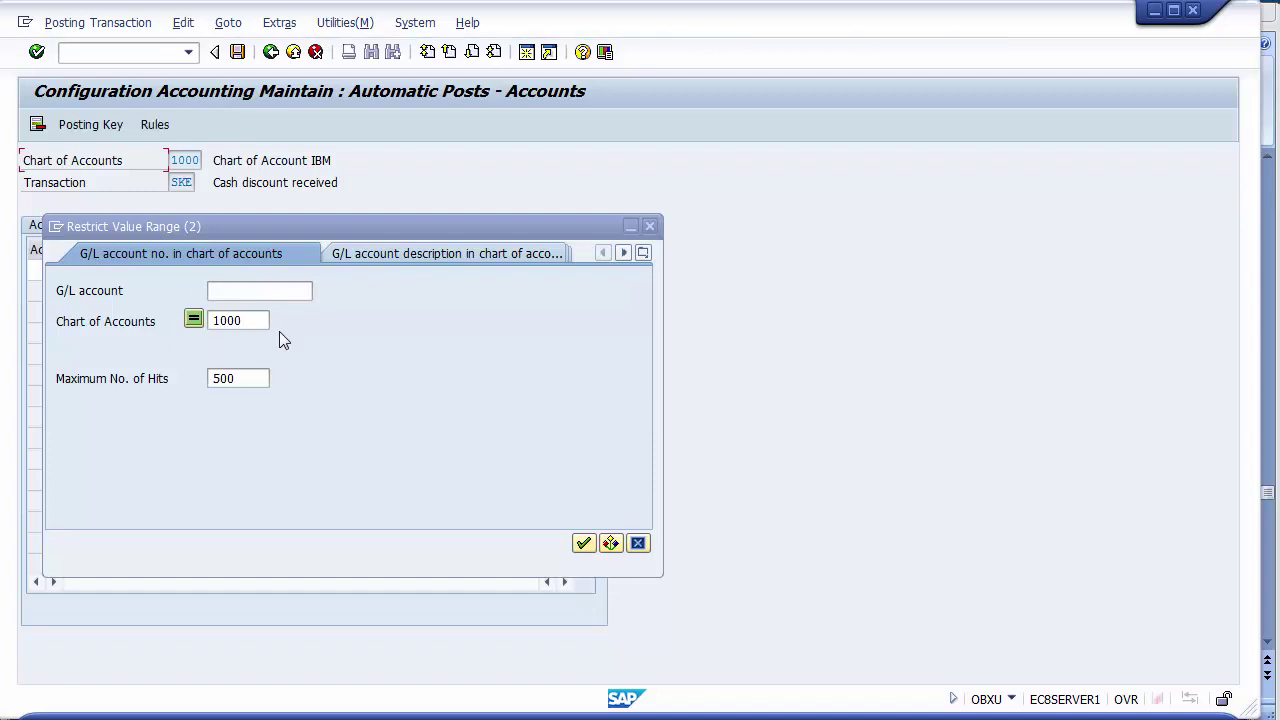
click(584, 545)
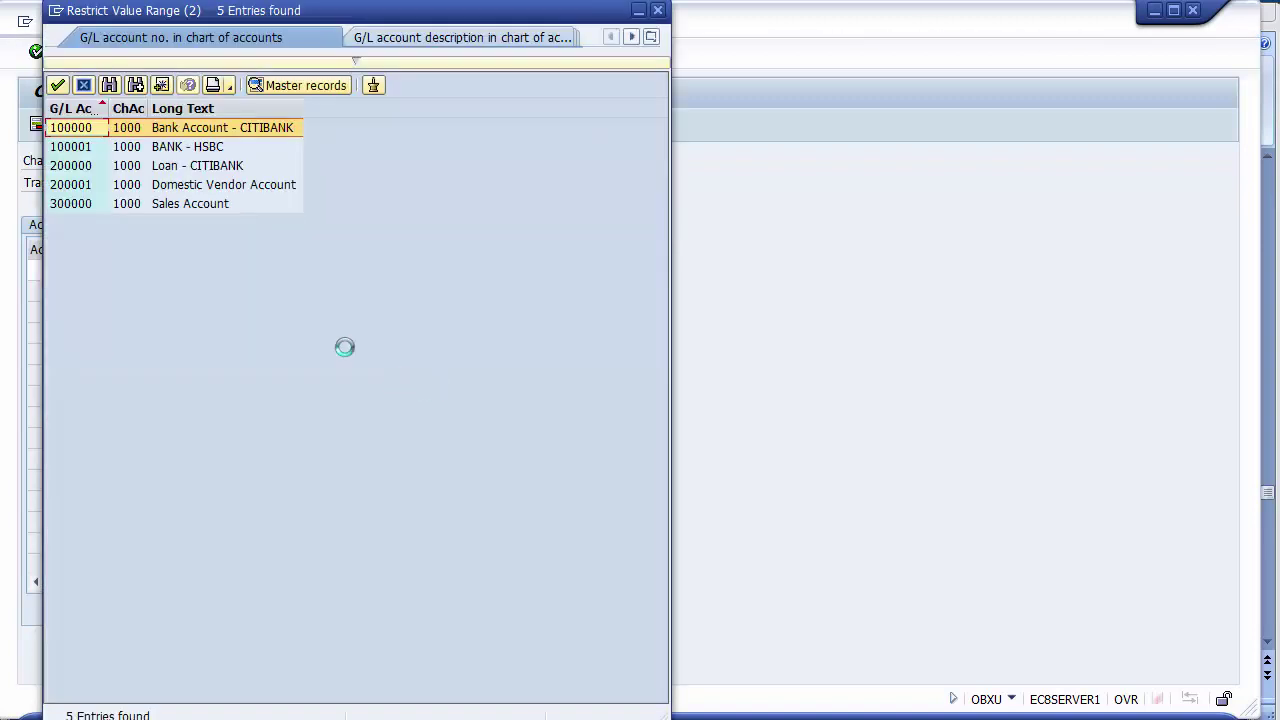
click(207, 148)
click(199, 186)
click(197, 205)
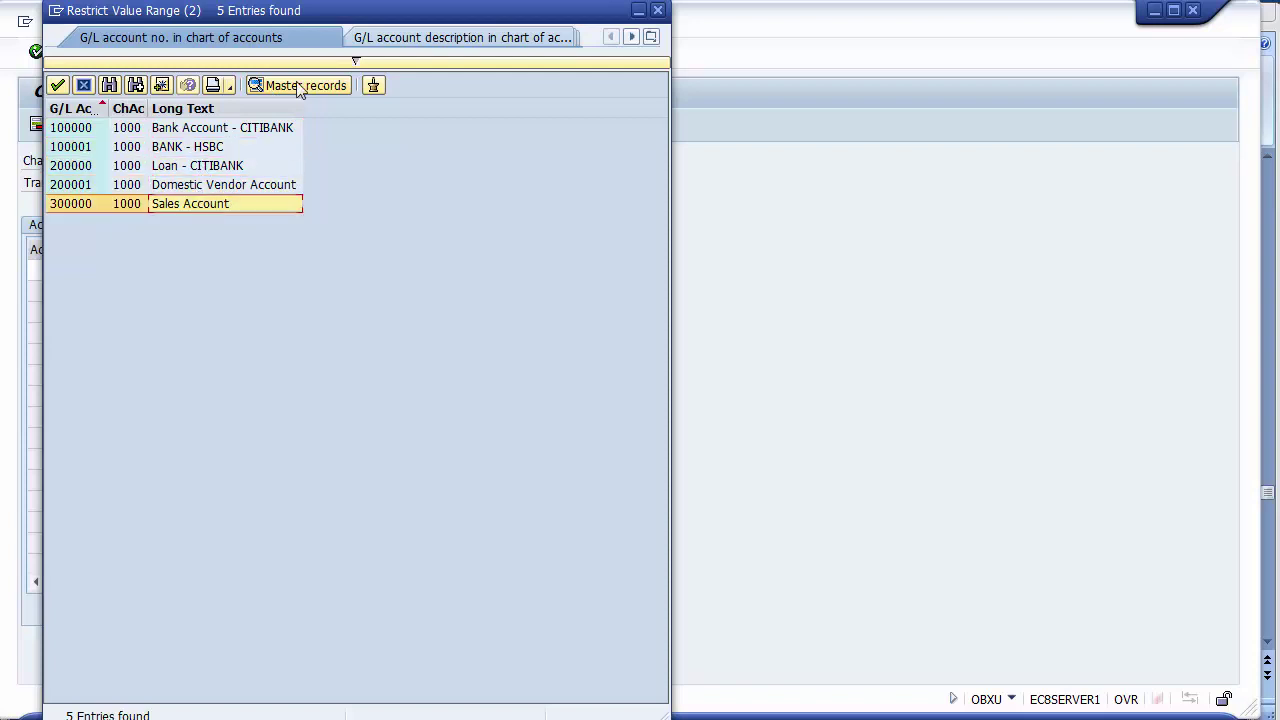
click(90, 89)
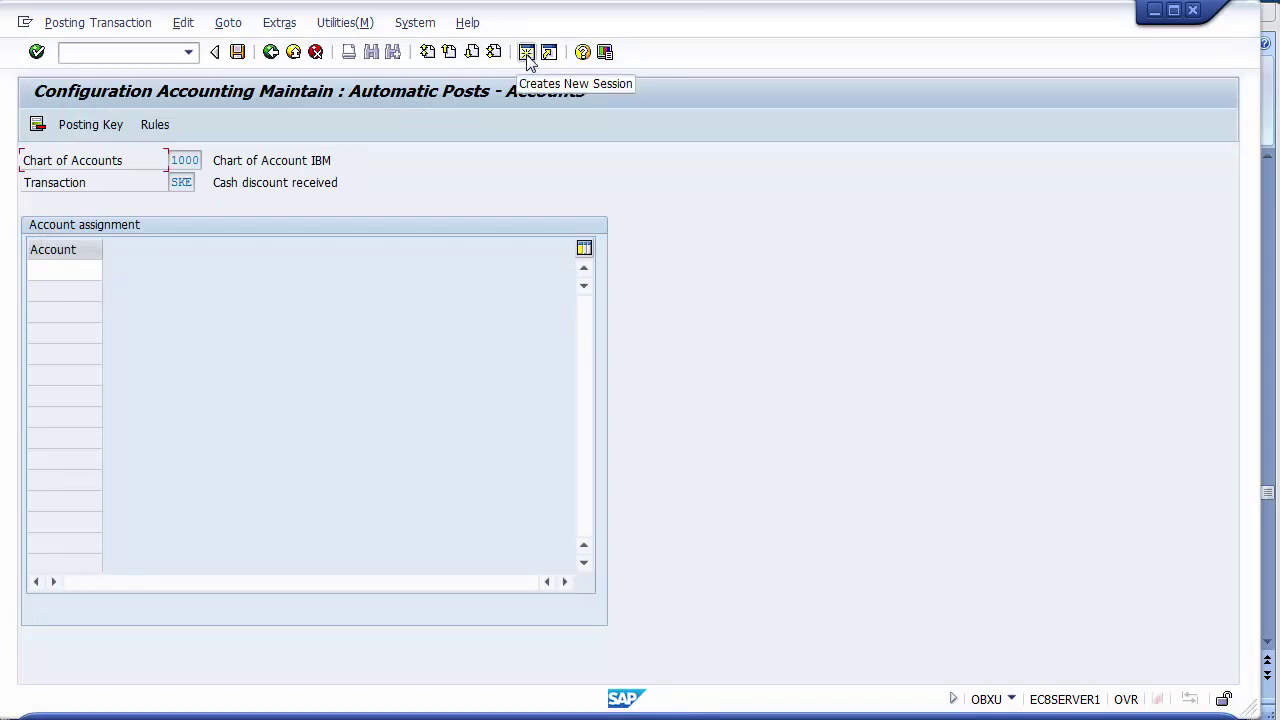
Open a new SAP session and start transaction FS00 for editing G/L accounts centrally
click(527, 54)
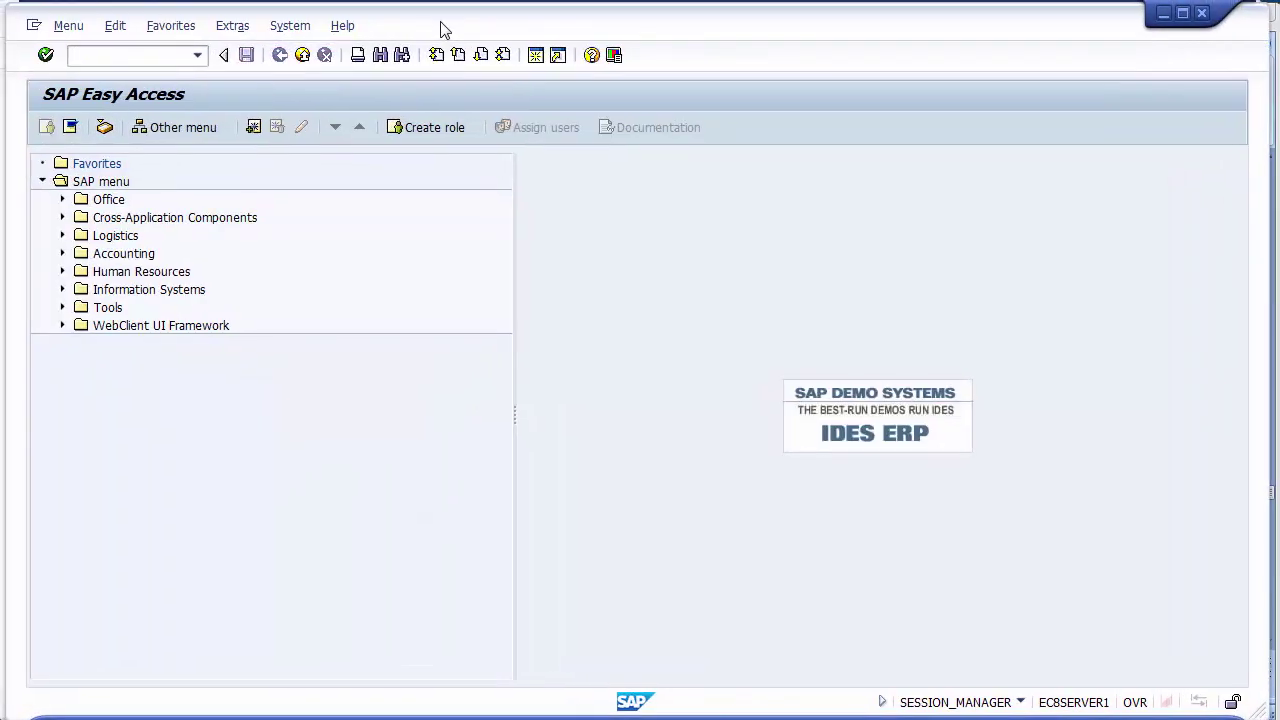
text(va01)
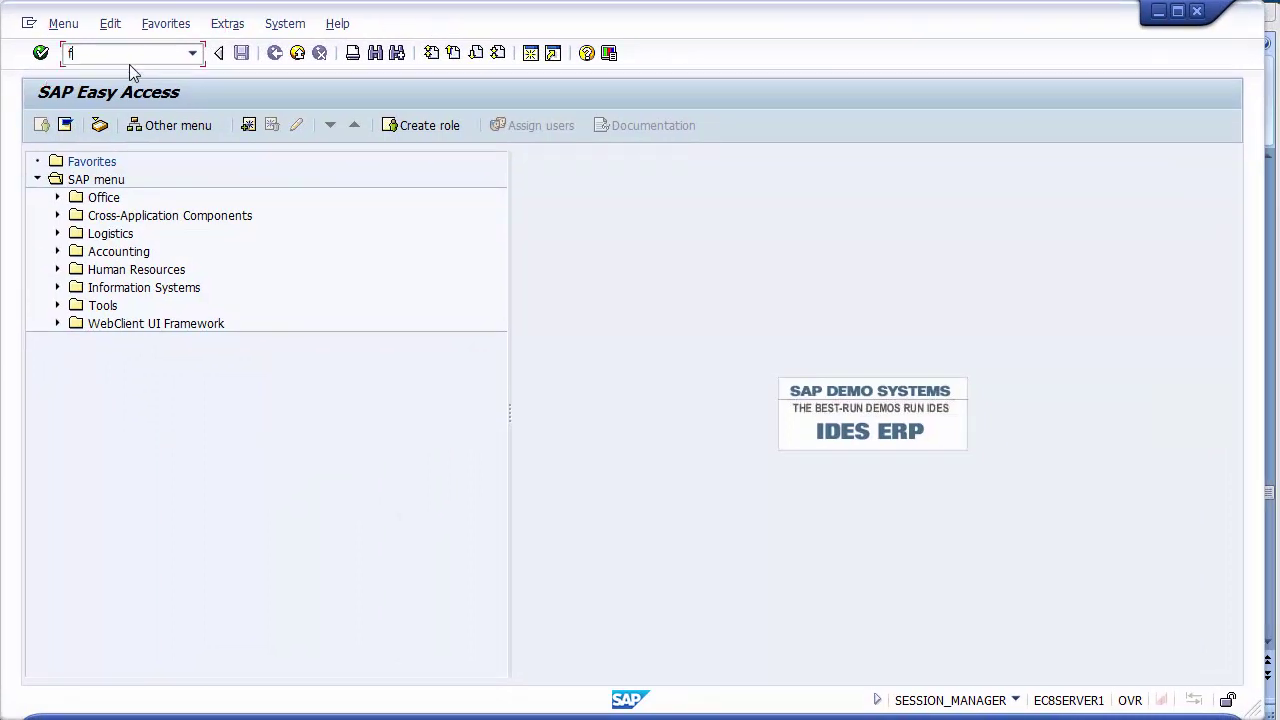
key(Return)
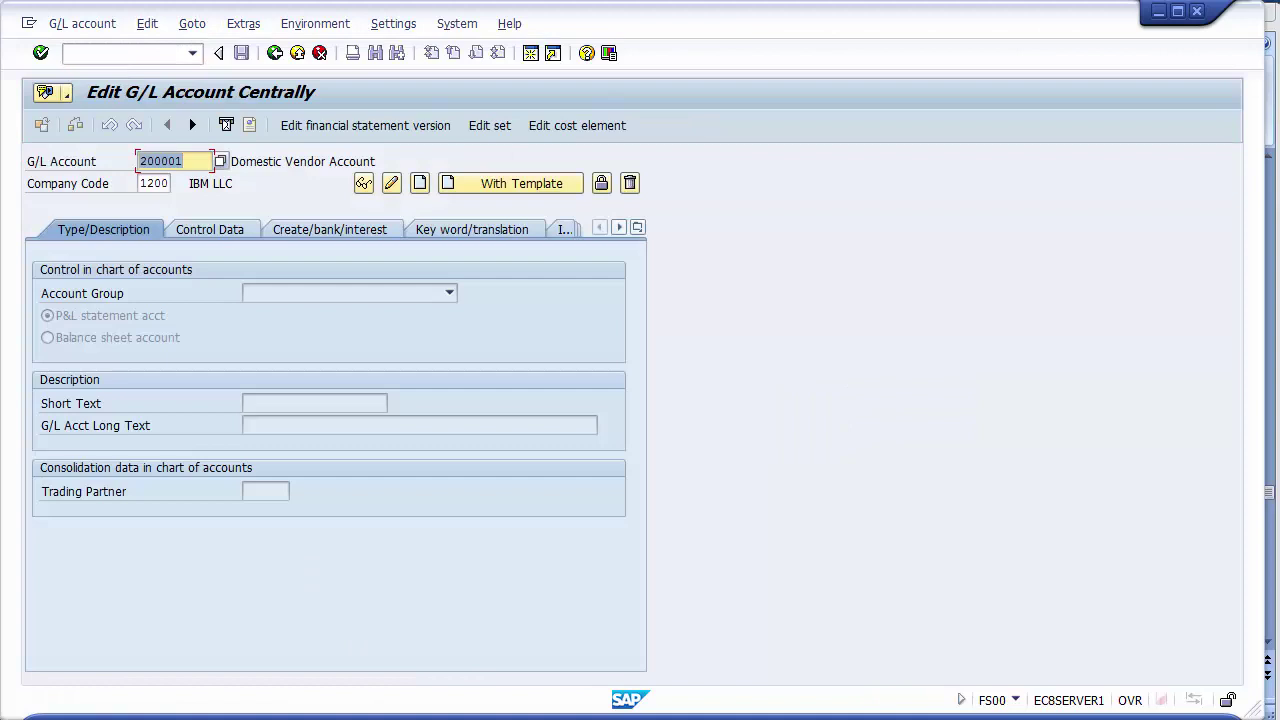
In the number range session, open the G/L account groups with OBD4 and check the number interval of the Income group
mouse_move(380, 719)
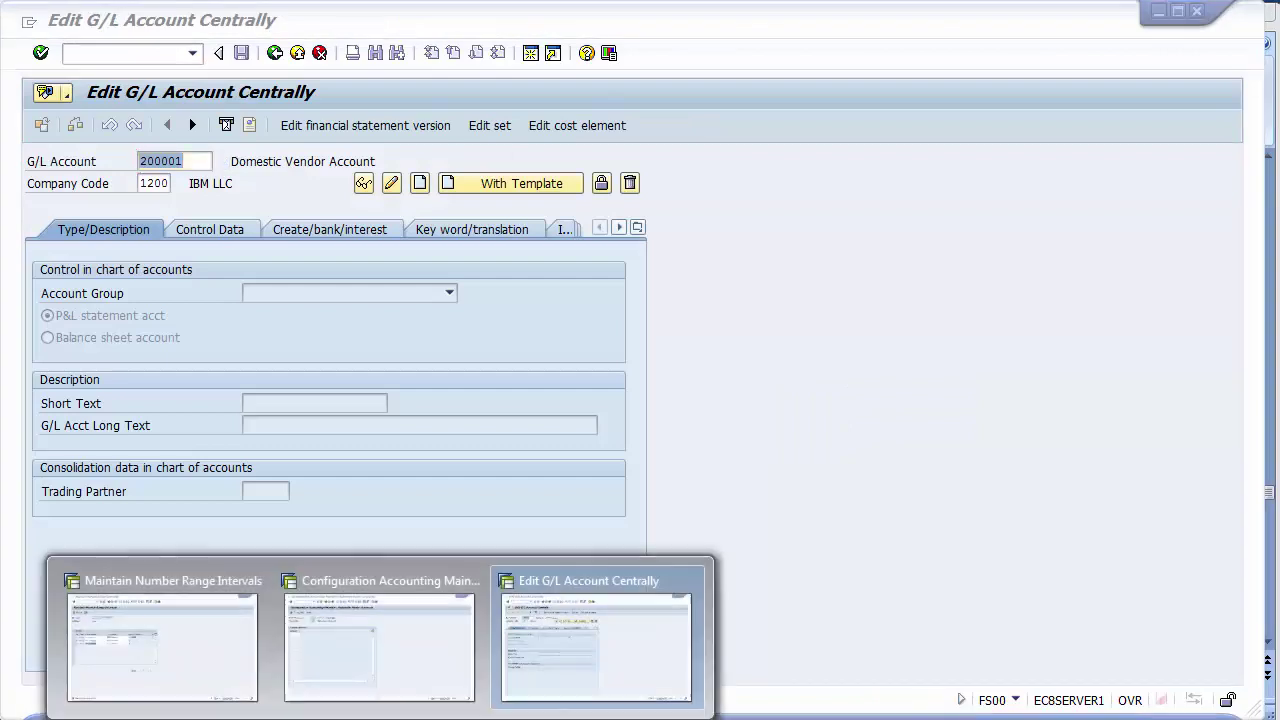
click(217, 630)
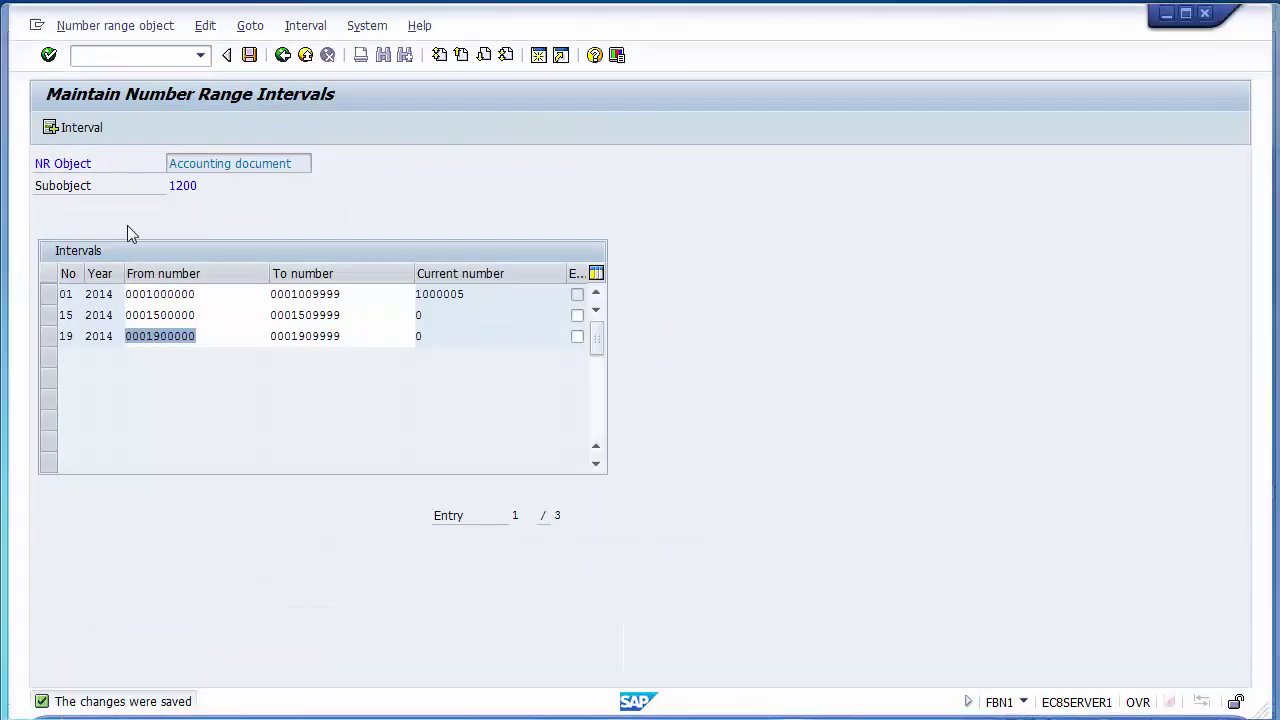
click(138, 56)
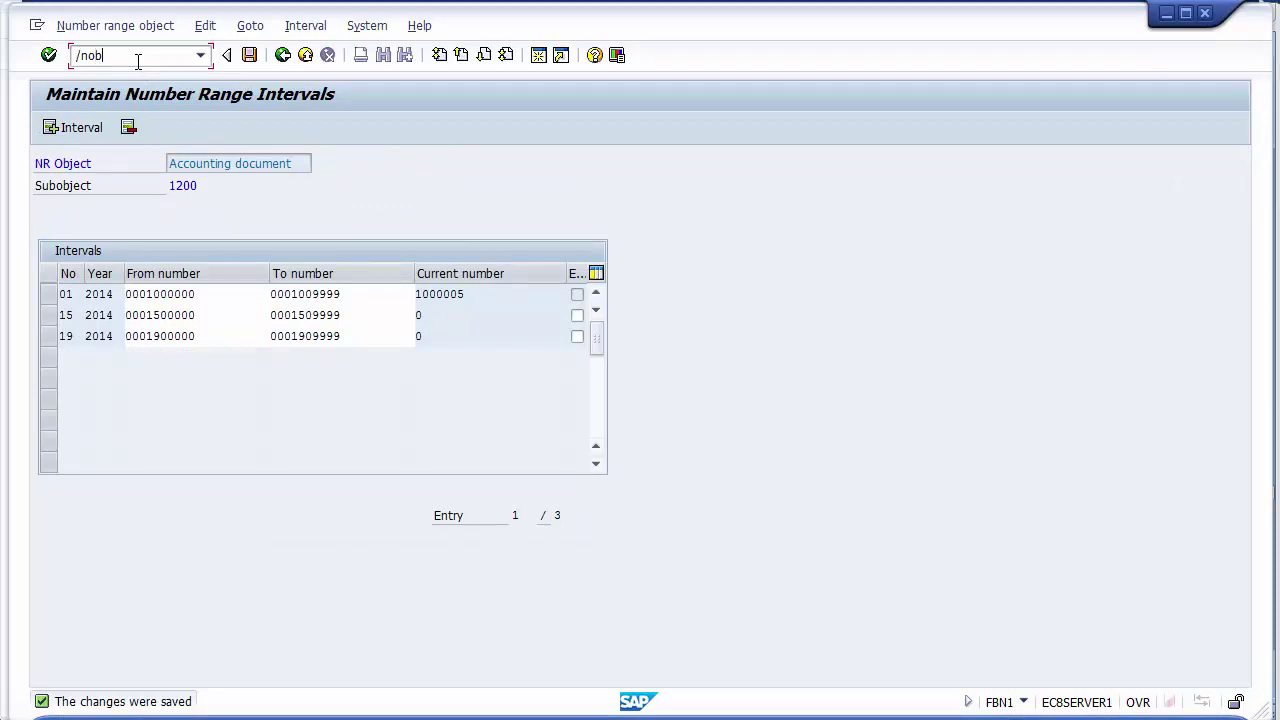
key(Return)
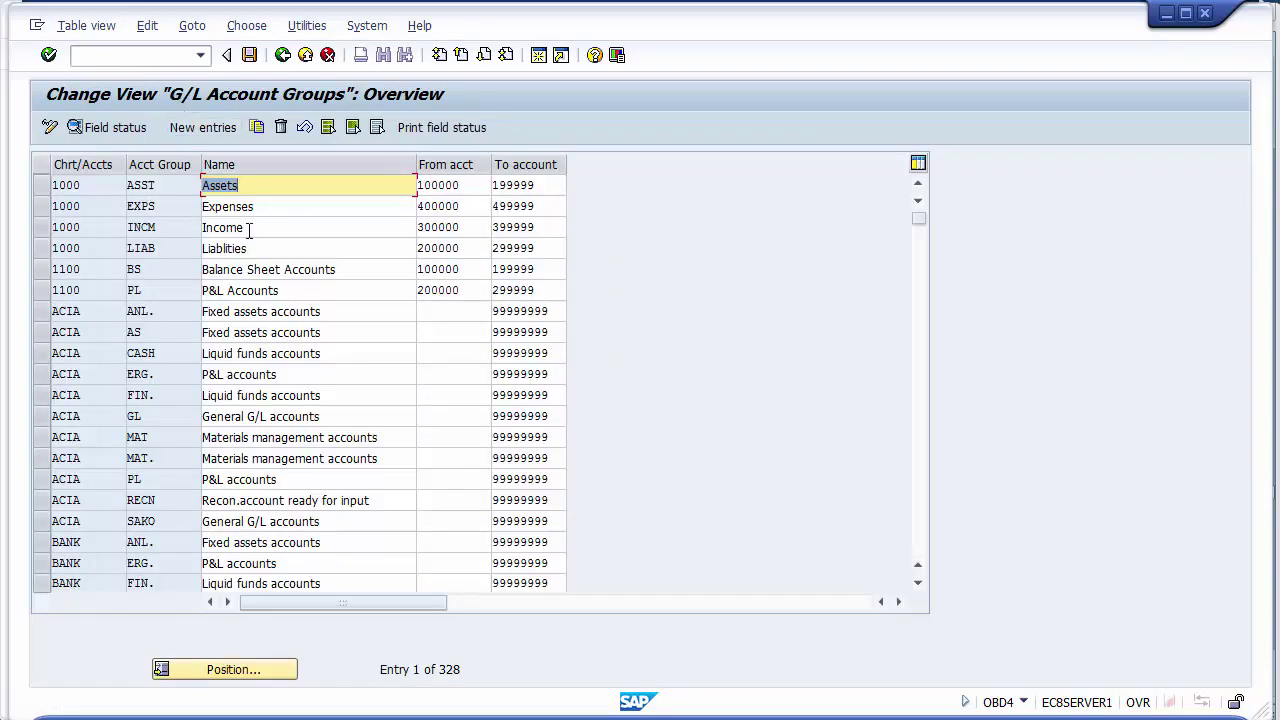
drag(478, 228, 417, 230)
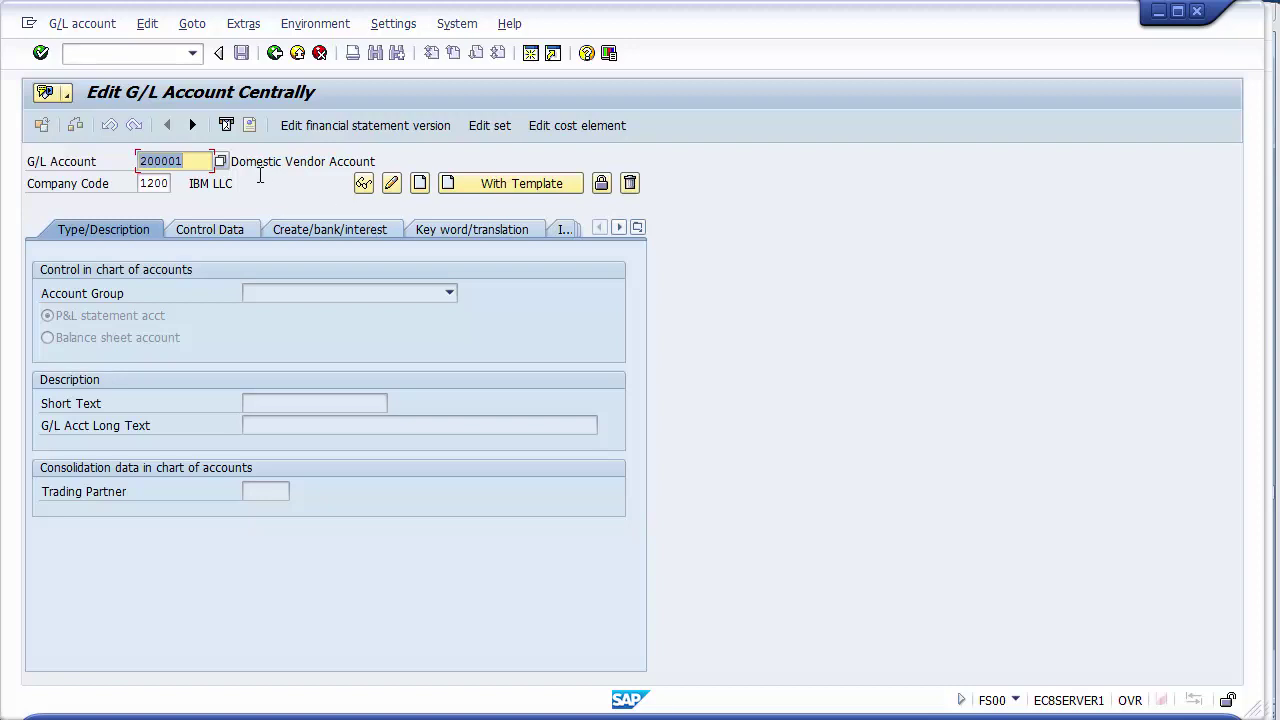
Back in the FS00 session, list the existing G/L accounts to check which income number is in use, and close the list
key(Return)
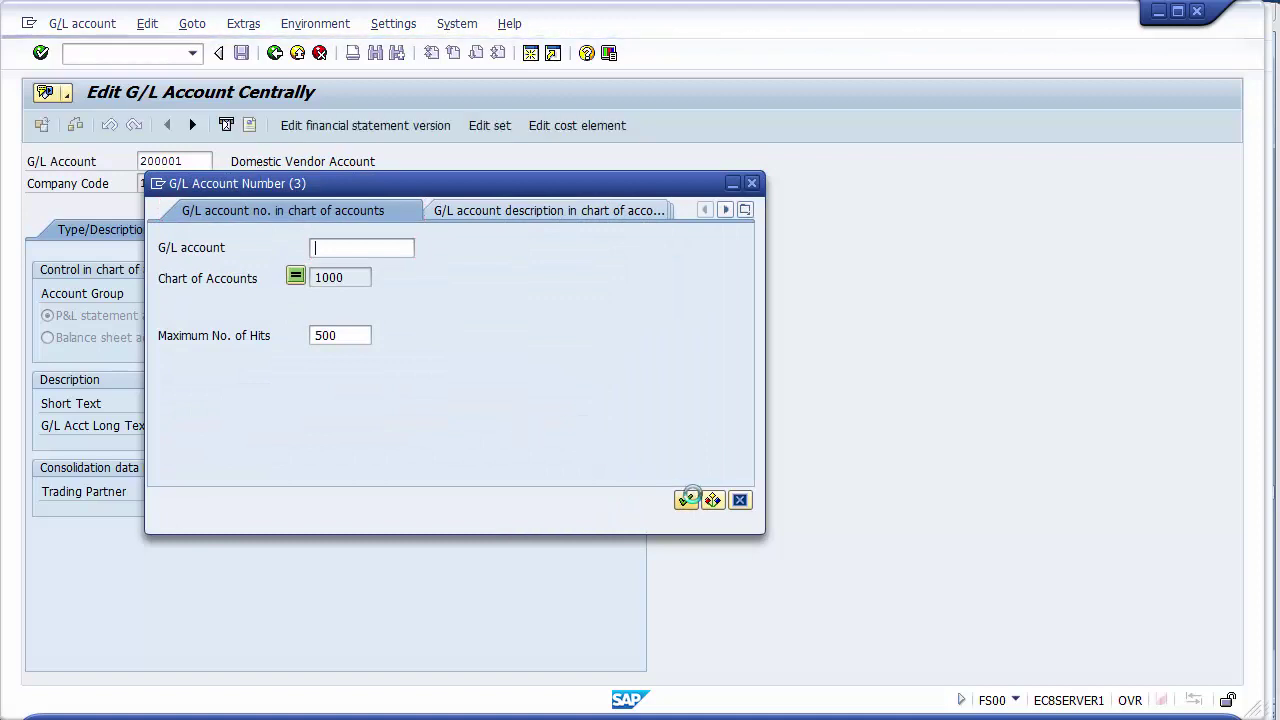
click(685, 500)
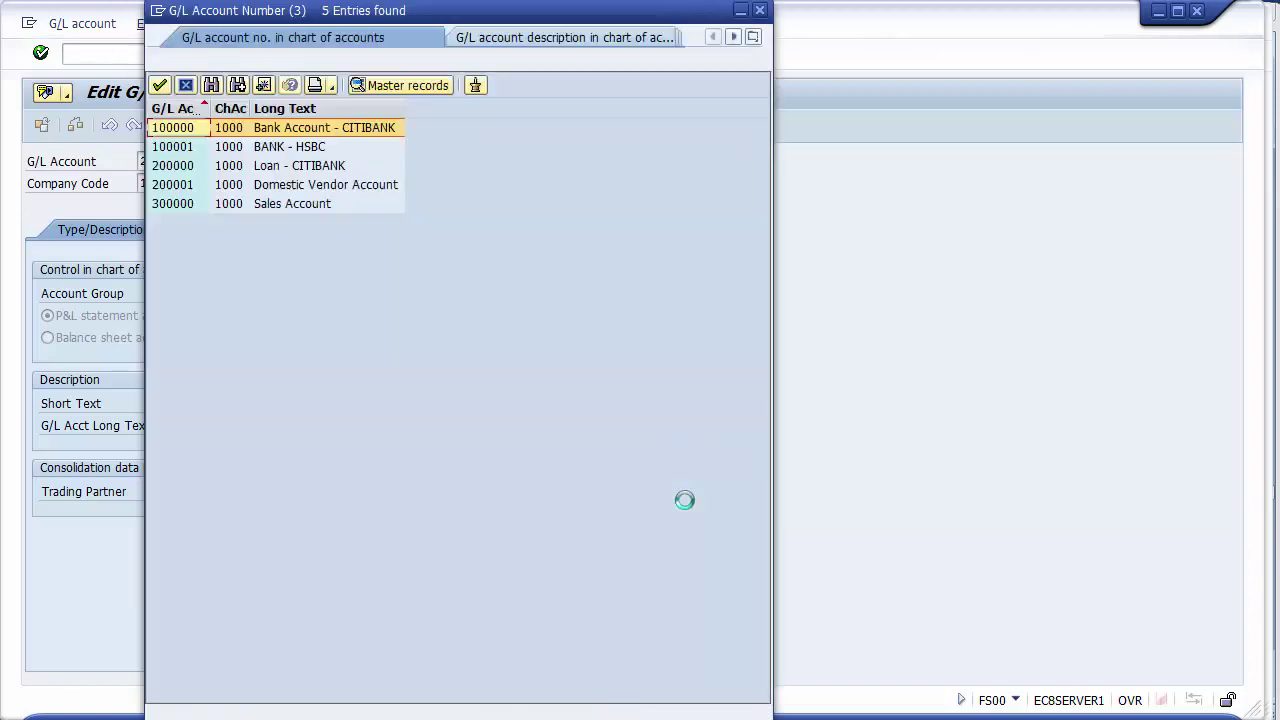
click(261, 203)
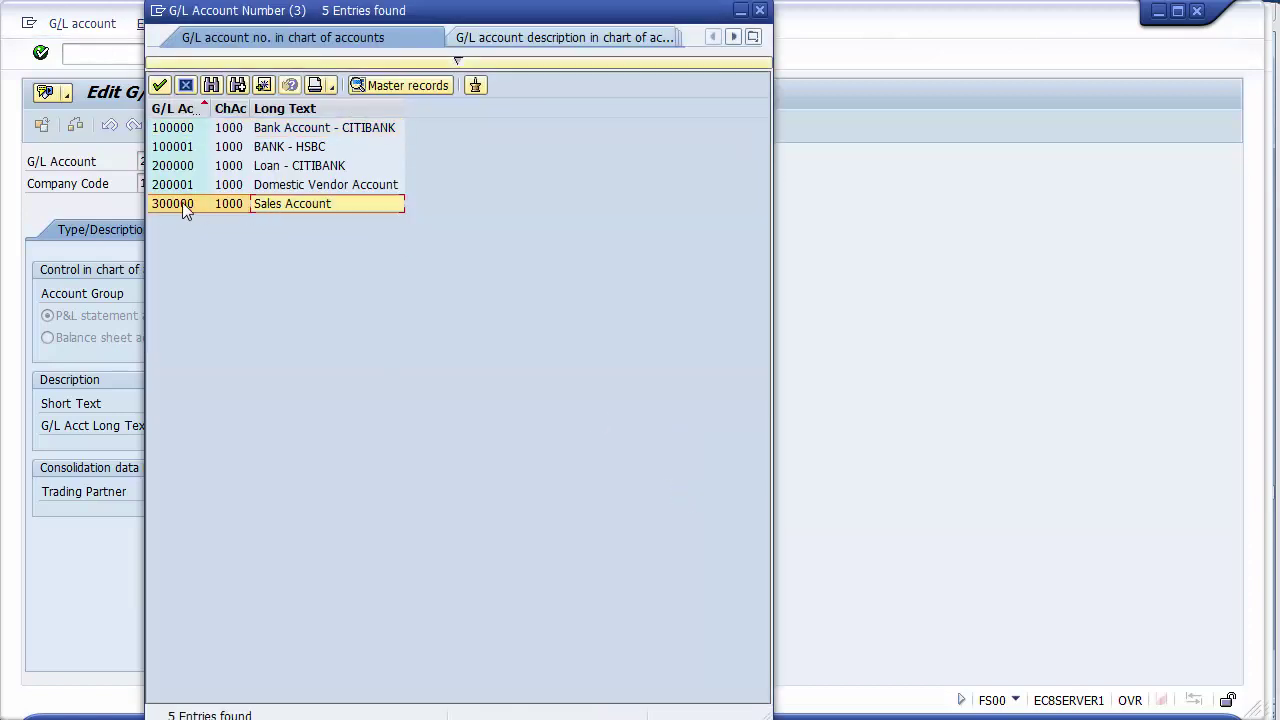
click(183, 85)
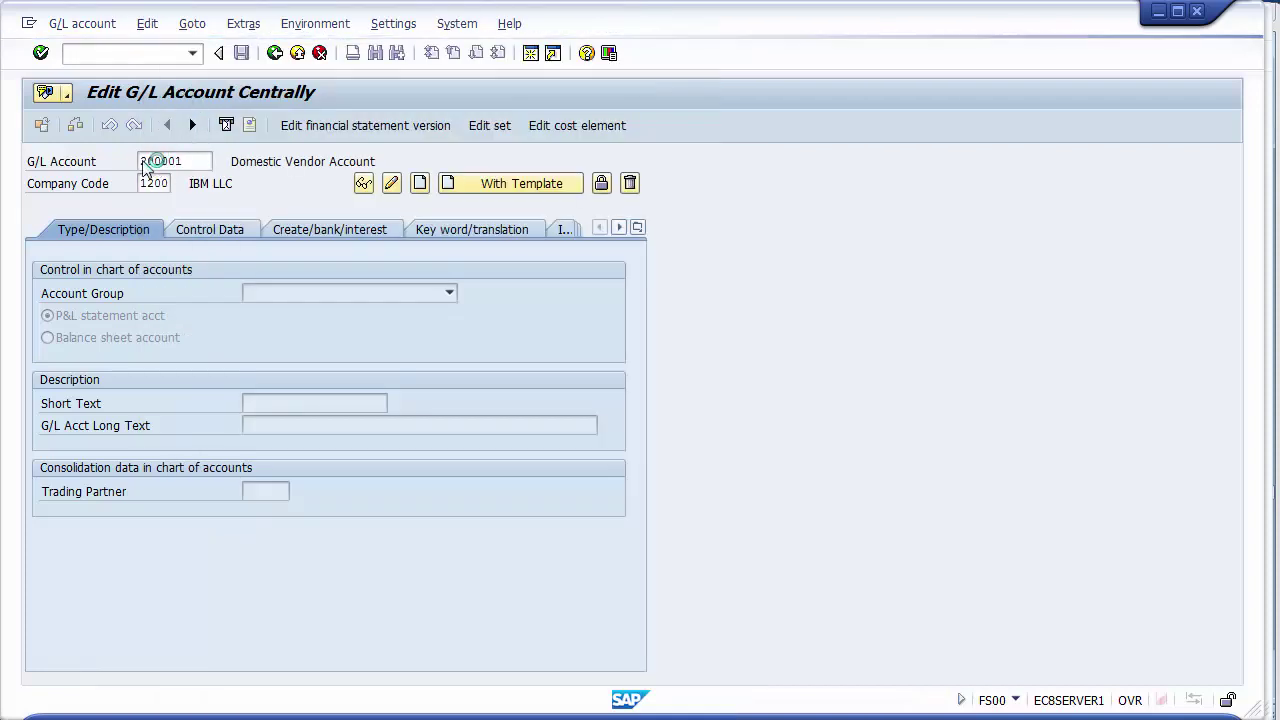
Start creating G/L account 300001 in company code 1200 and assign it to the account group Income
click(143, 161)
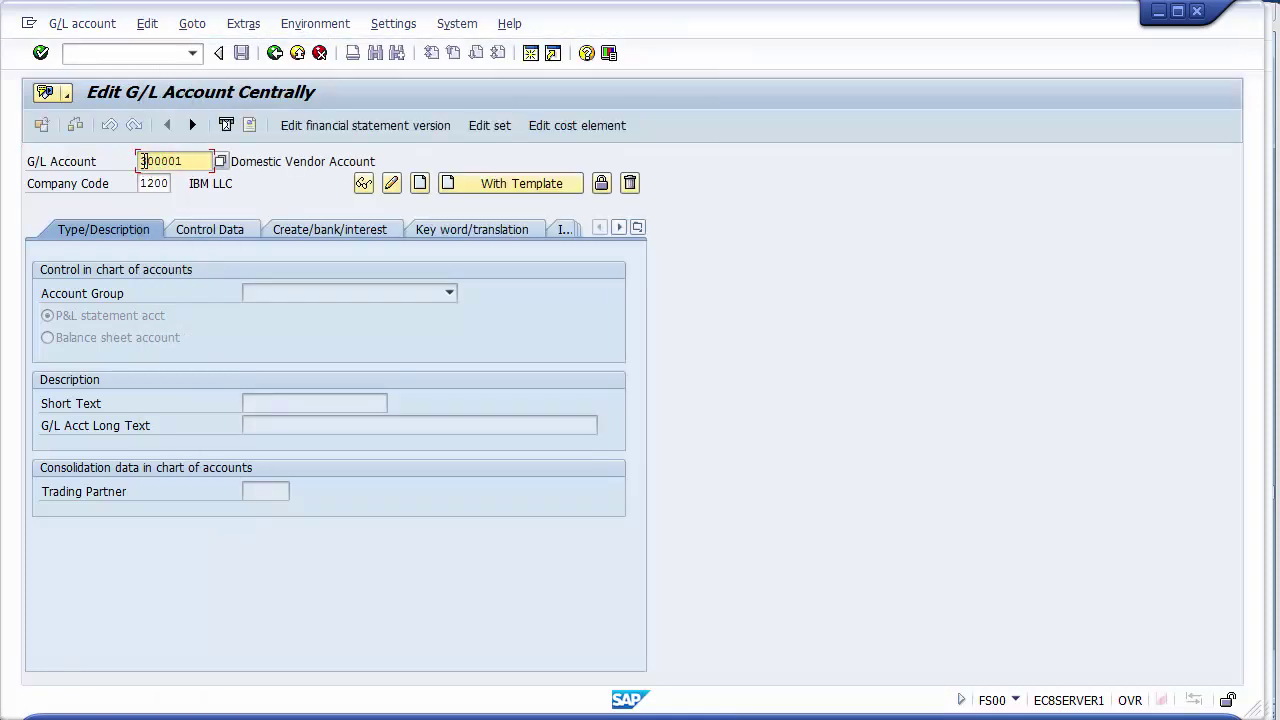
text(3)
click(422, 186)
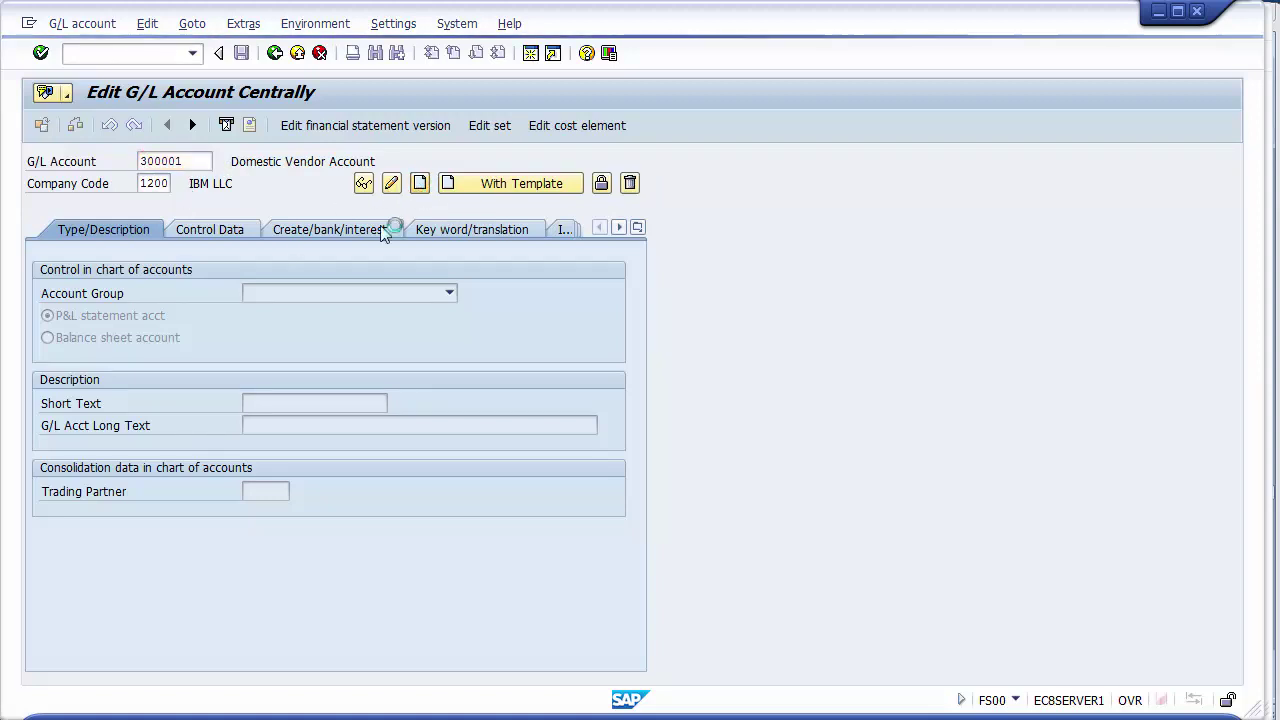
click(317, 297)
click(300, 344)
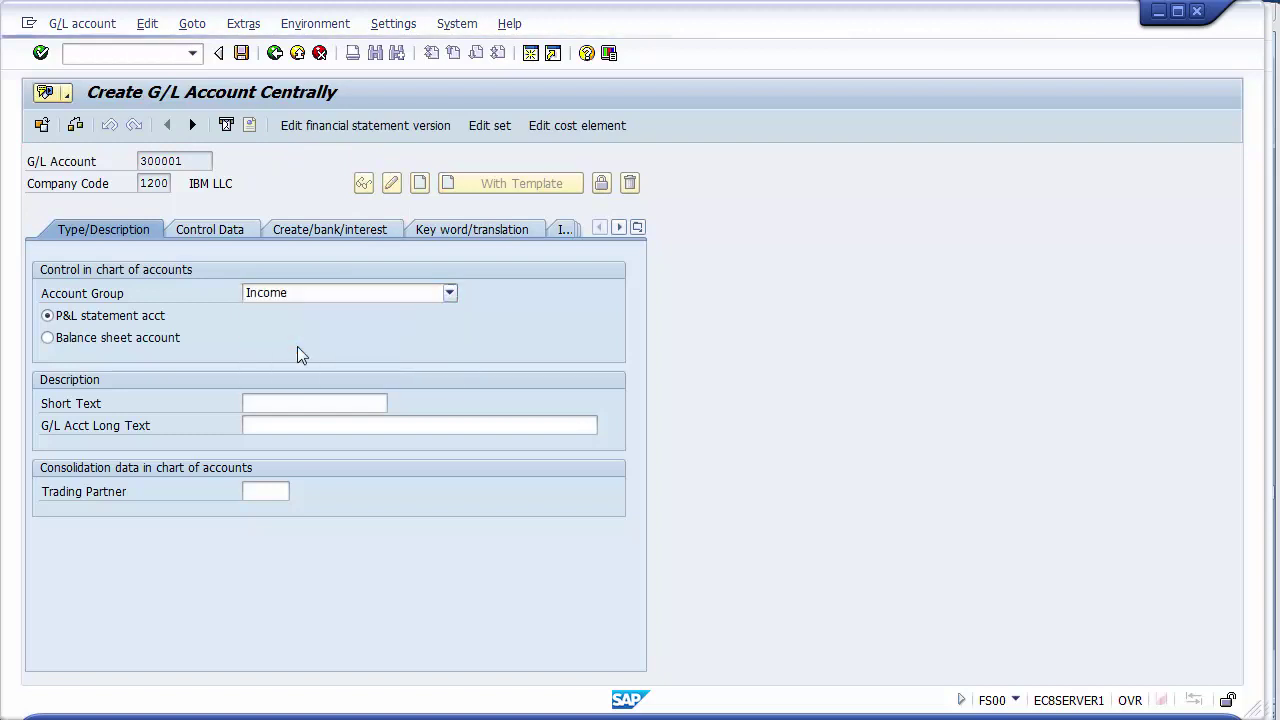
Mark the new account as a P&L statement account with short text Cash Dis. Rec. and a long text beginning Cash Discount Received
click(152, 320)
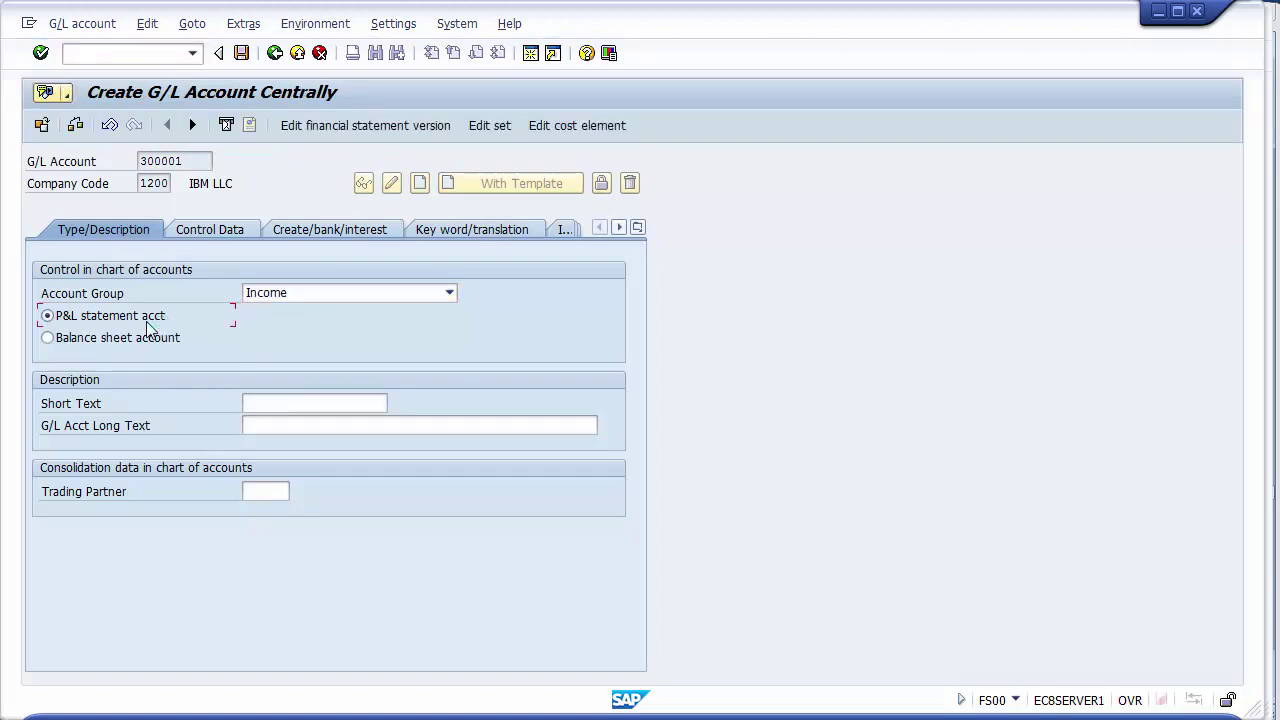
click(275, 404)
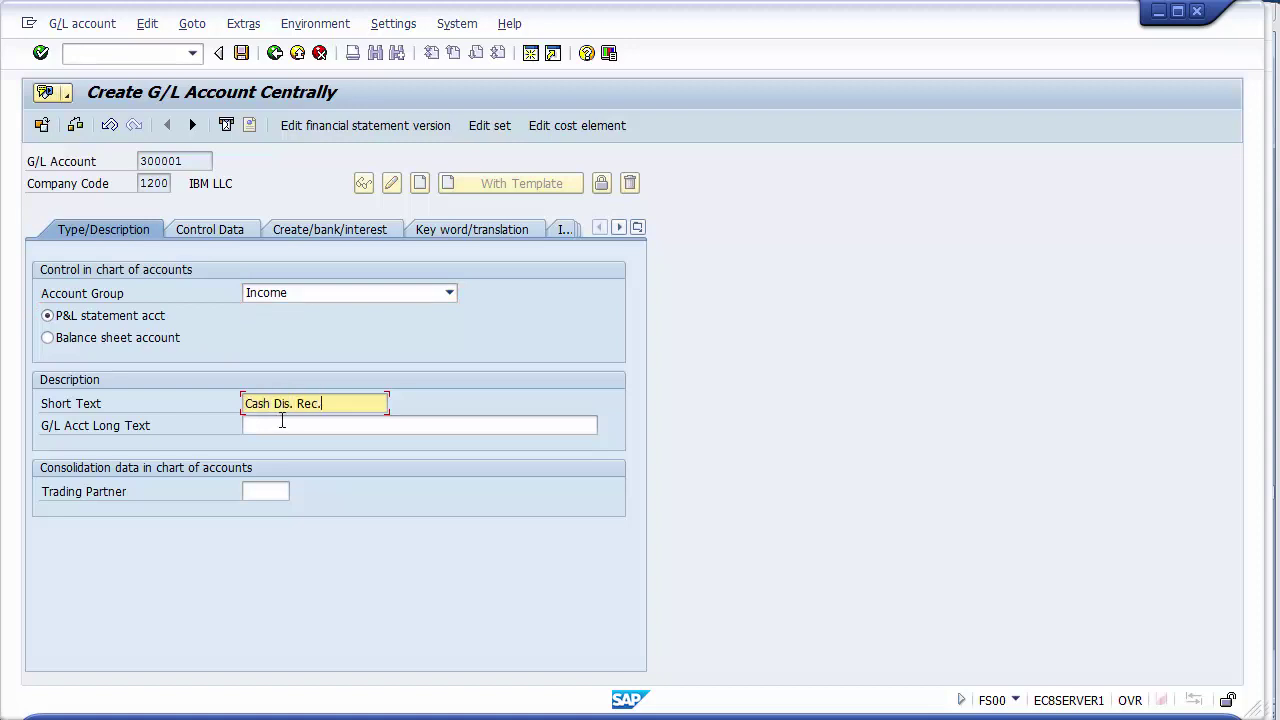
click(290, 427)
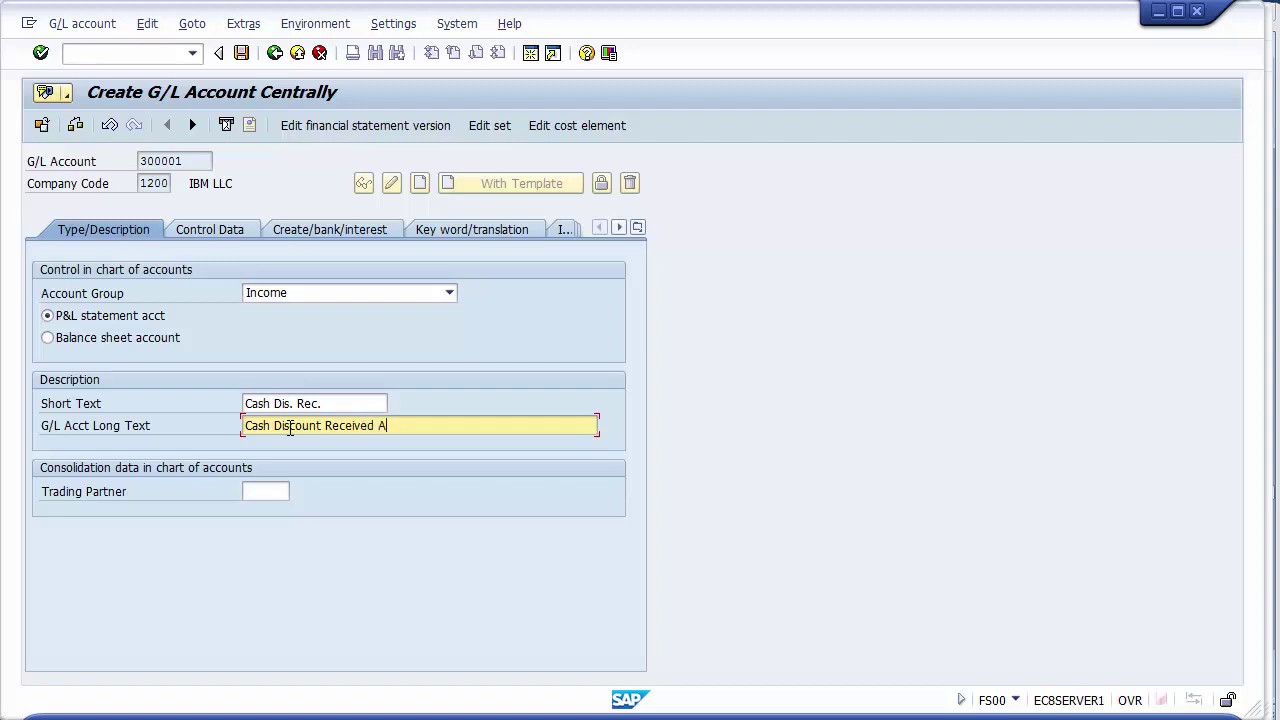
In the account's control data, set tax category *, allow posting without tax, and enable line item display
click(212, 231)
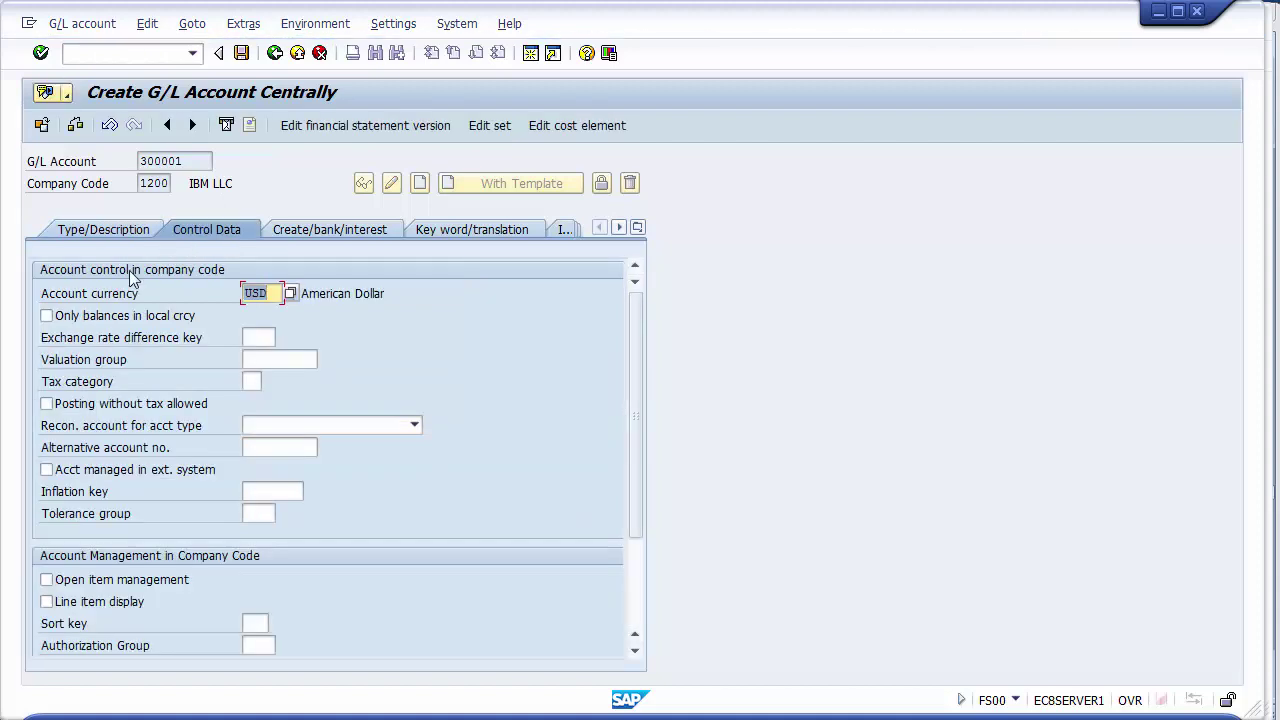
click(252, 382)
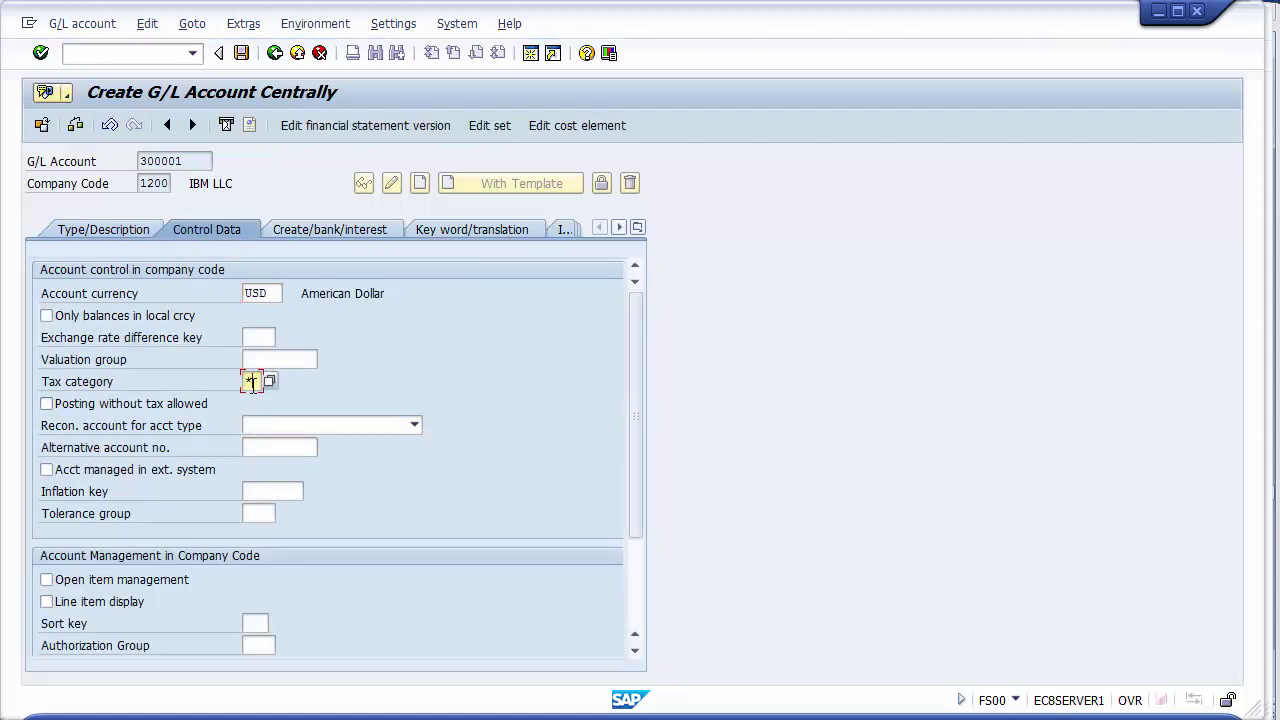
text(*)
click(116, 404)
click(76, 603)
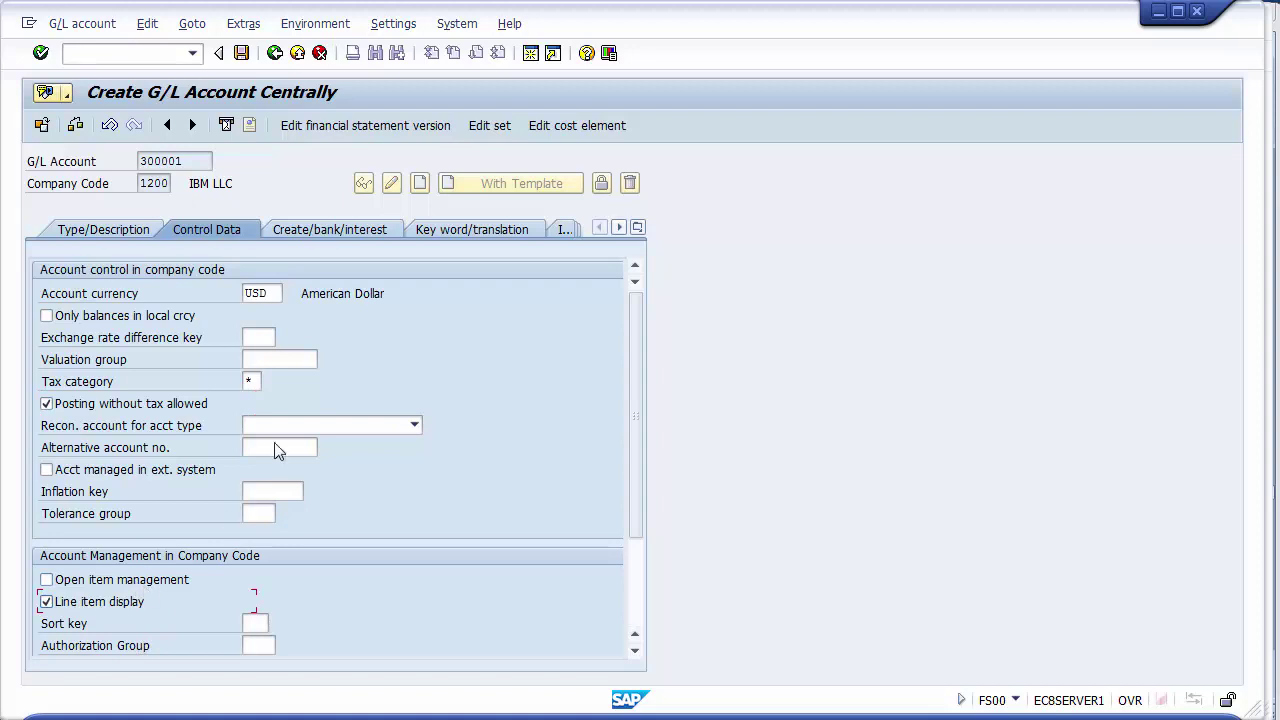
Assign field status group G001 to G/L account 300001 and save the account despite the missing sort key
click(324, 230)
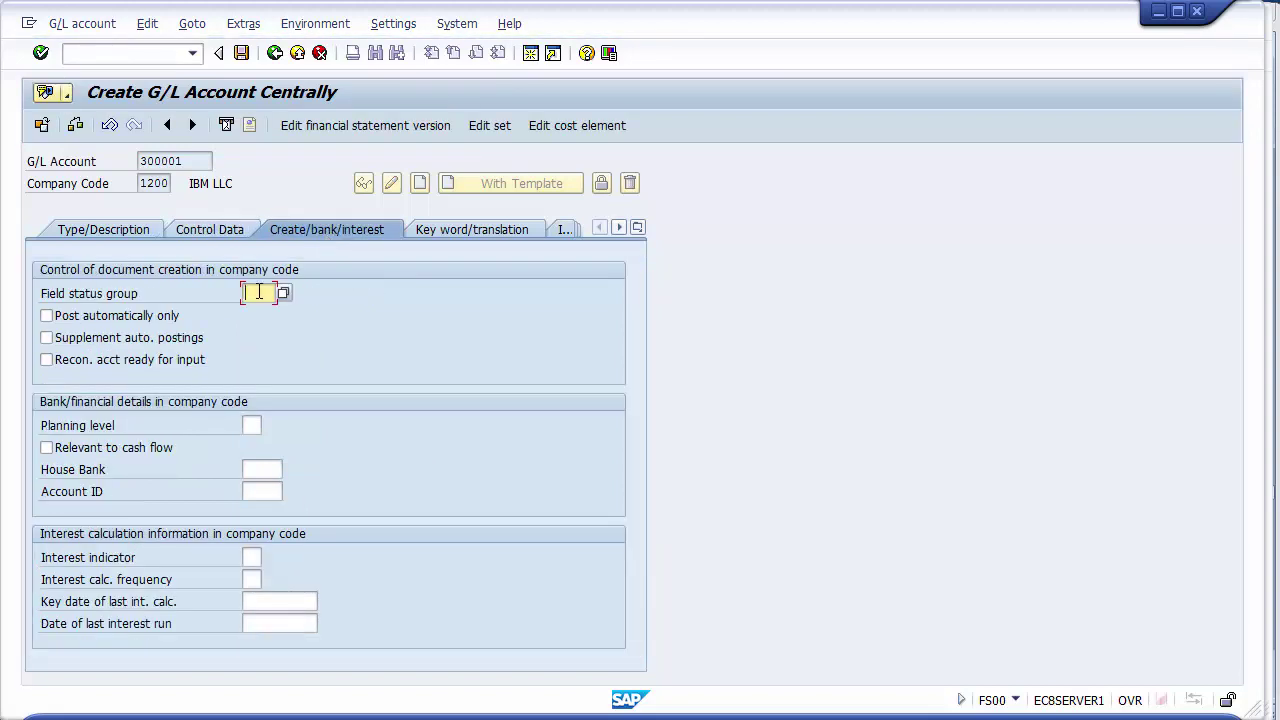
text(G001)
click(242, 53)
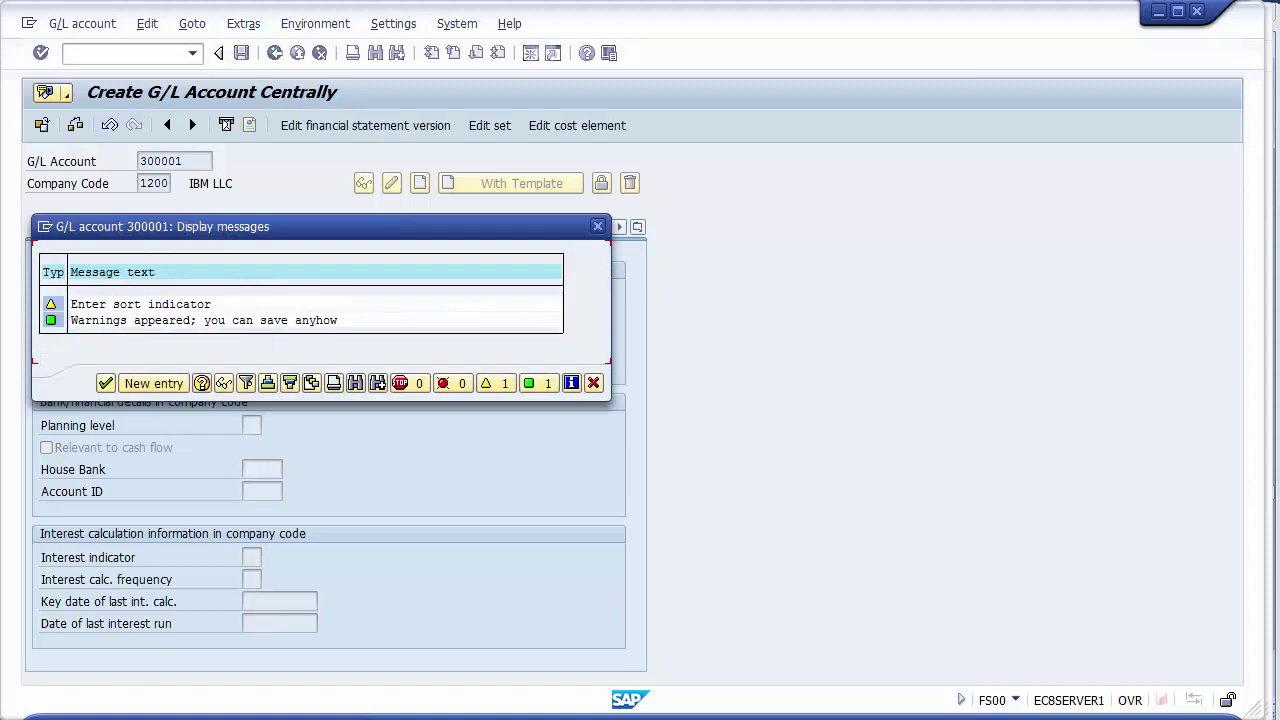
click(105, 383)
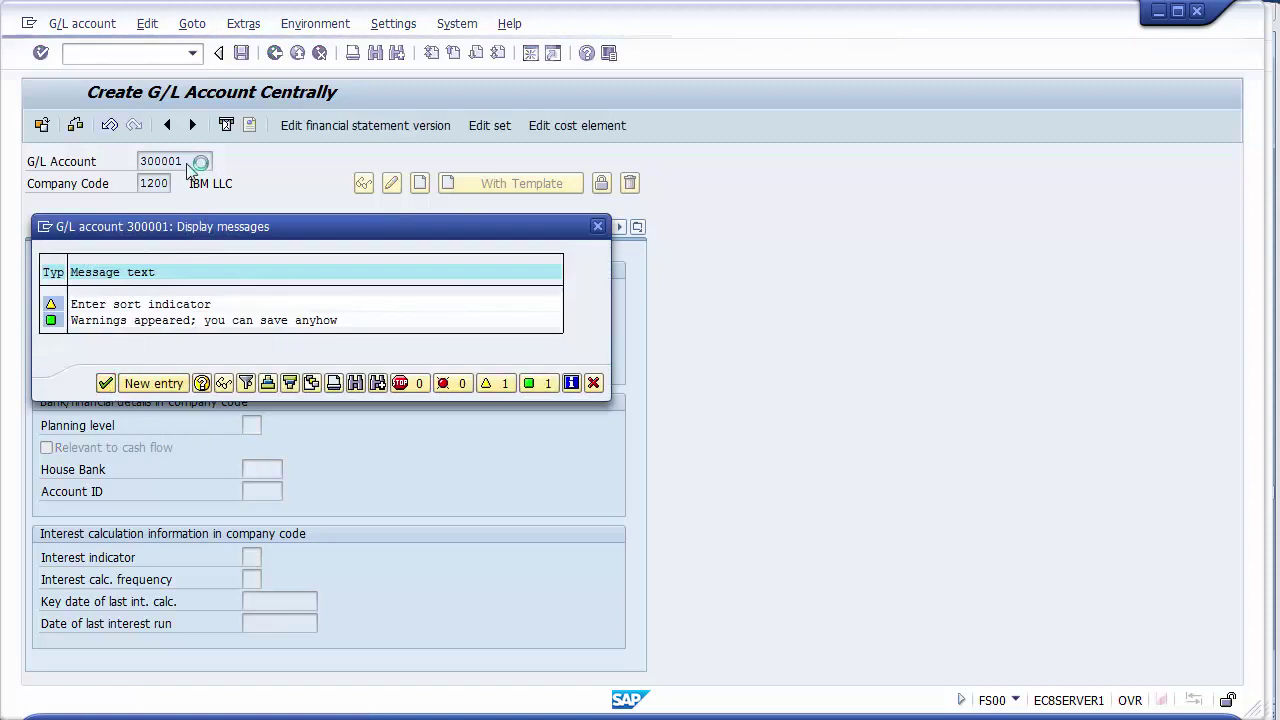
In the automatic postings session, assign account 300001 to transaction SKE for cash discount received and save it under the FICO Configurations request
mouse_move(380, 715)
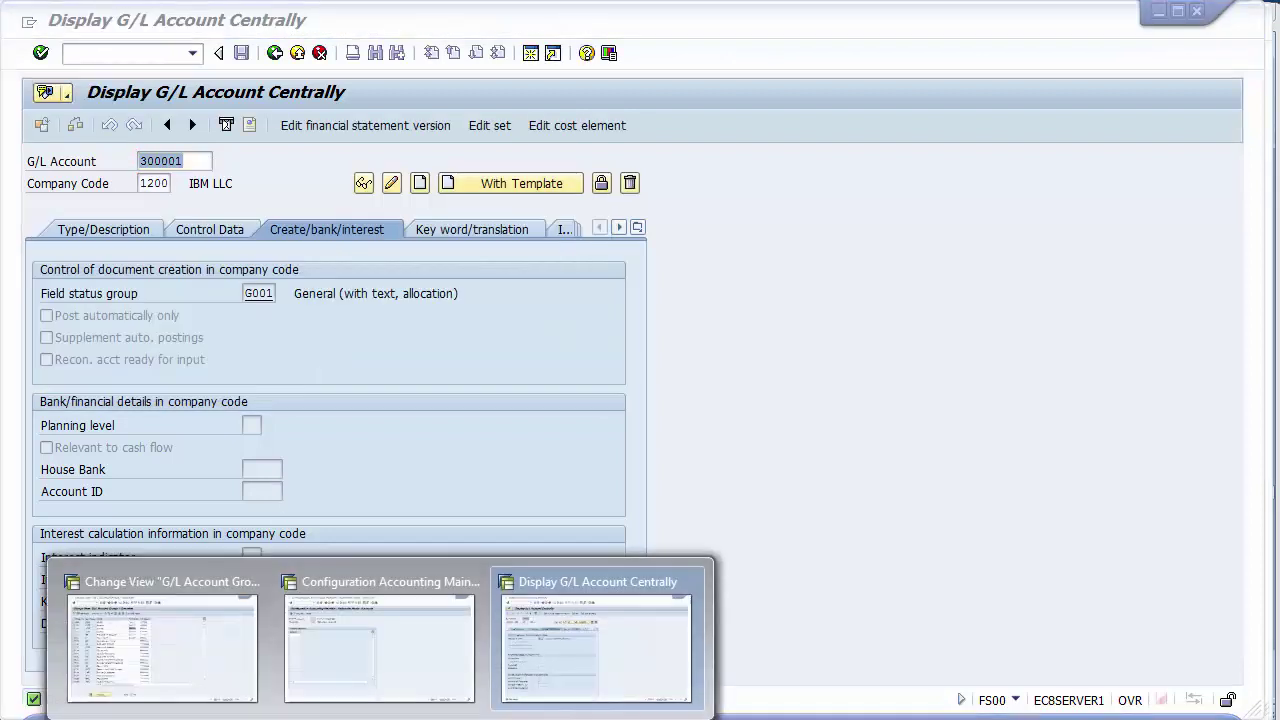
click(358, 656)
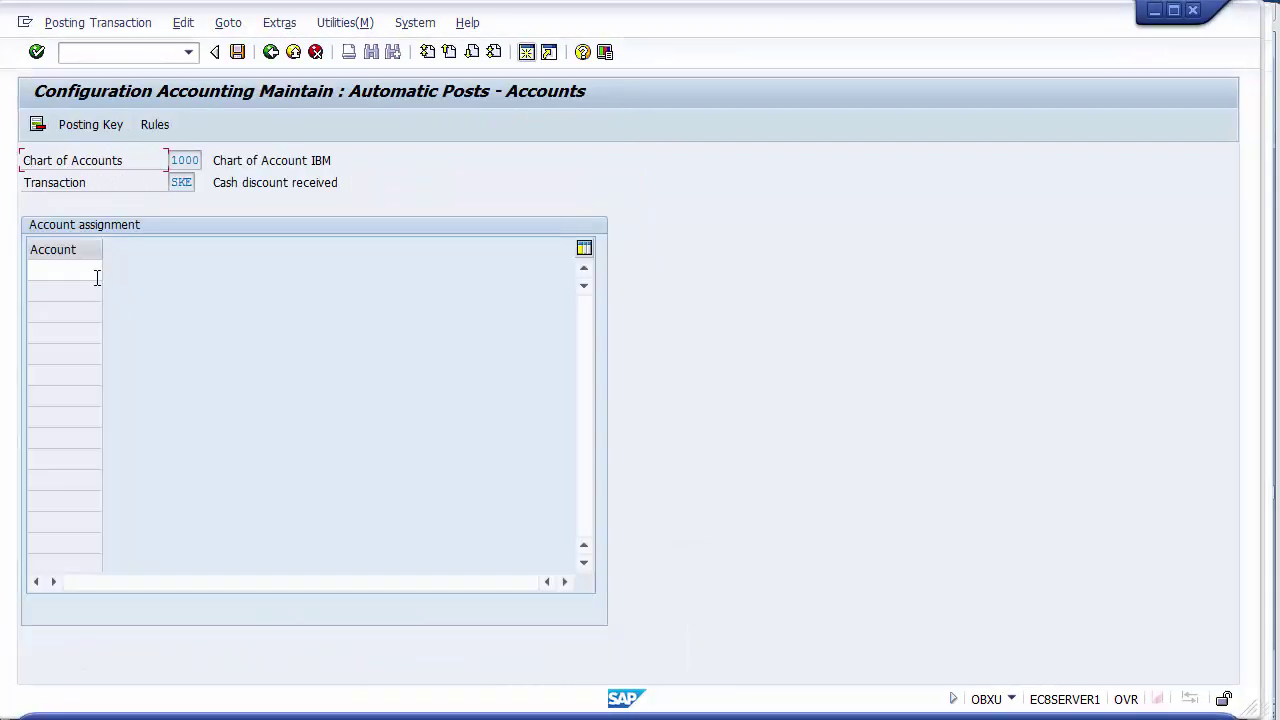
click(97, 278)
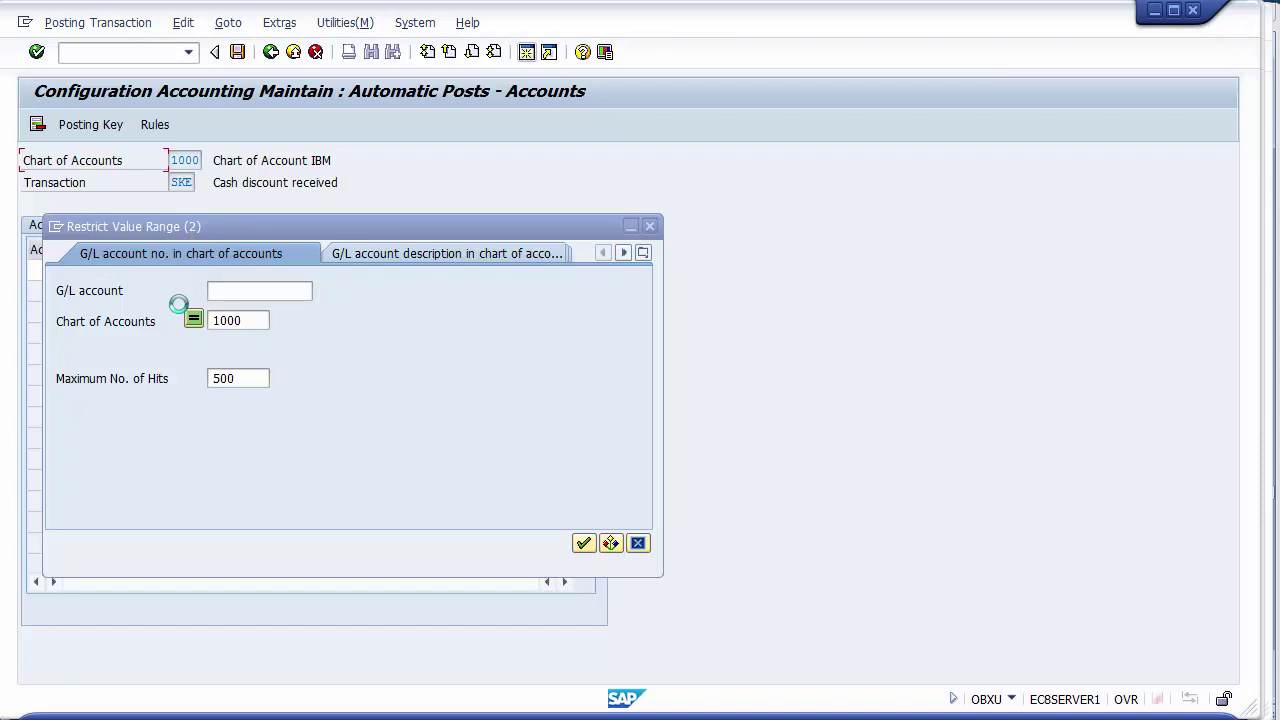
click(583, 544)
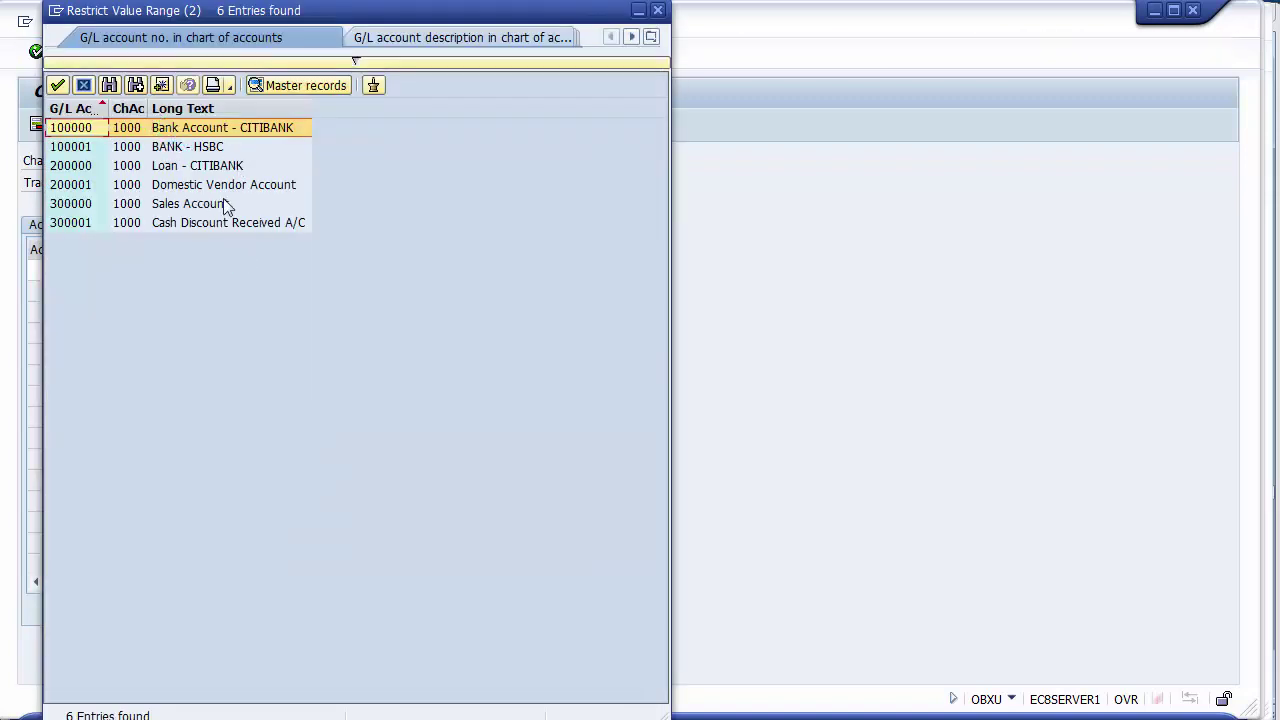
click(213, 223)
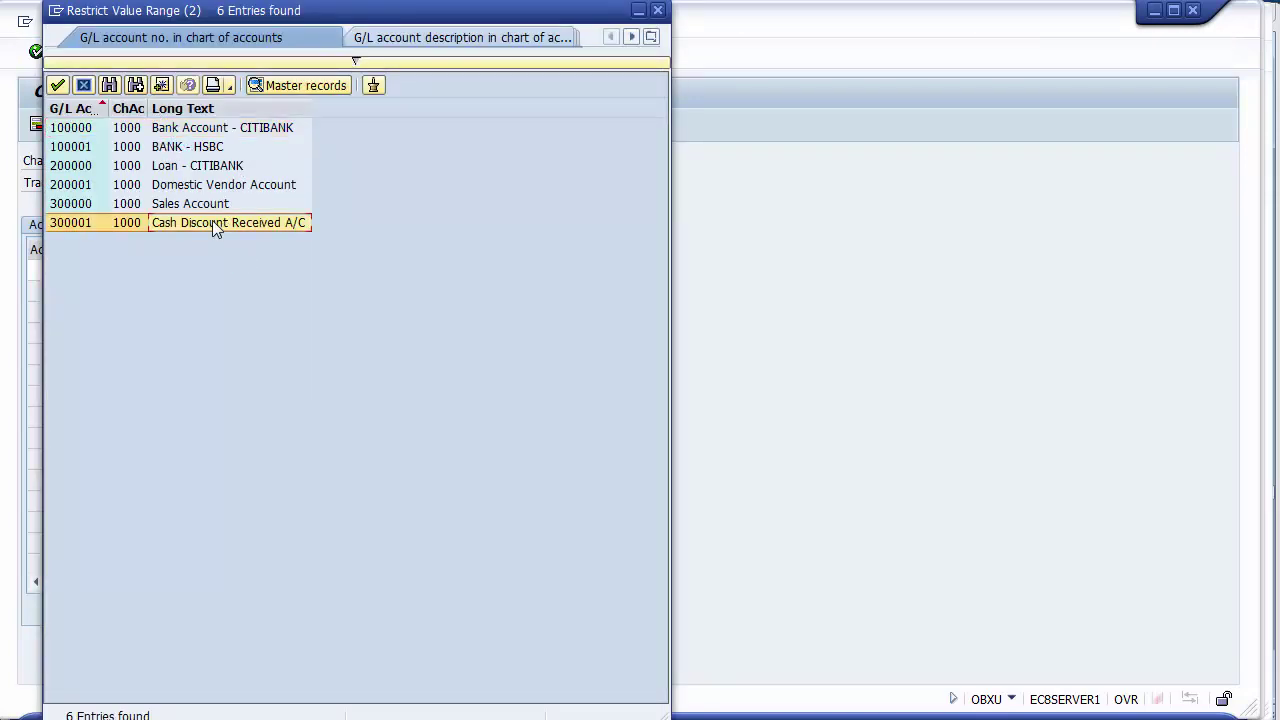
double_click(79, 226)
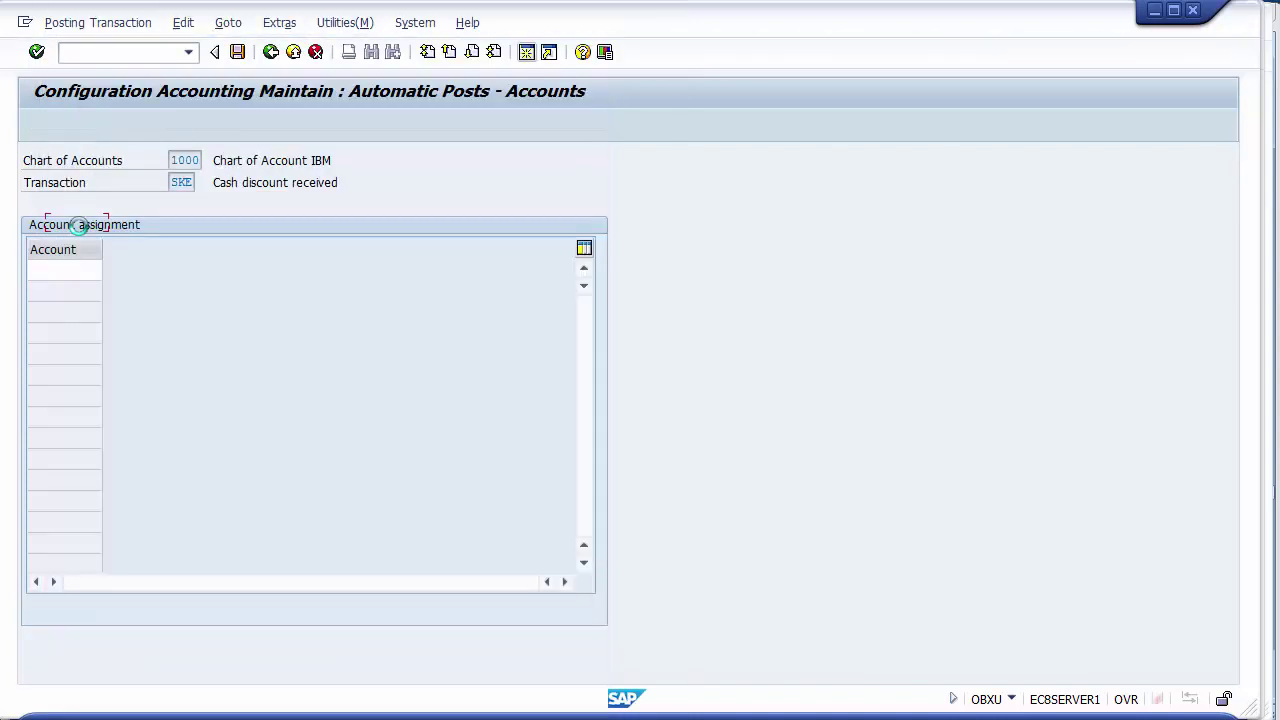
click(237, 52)
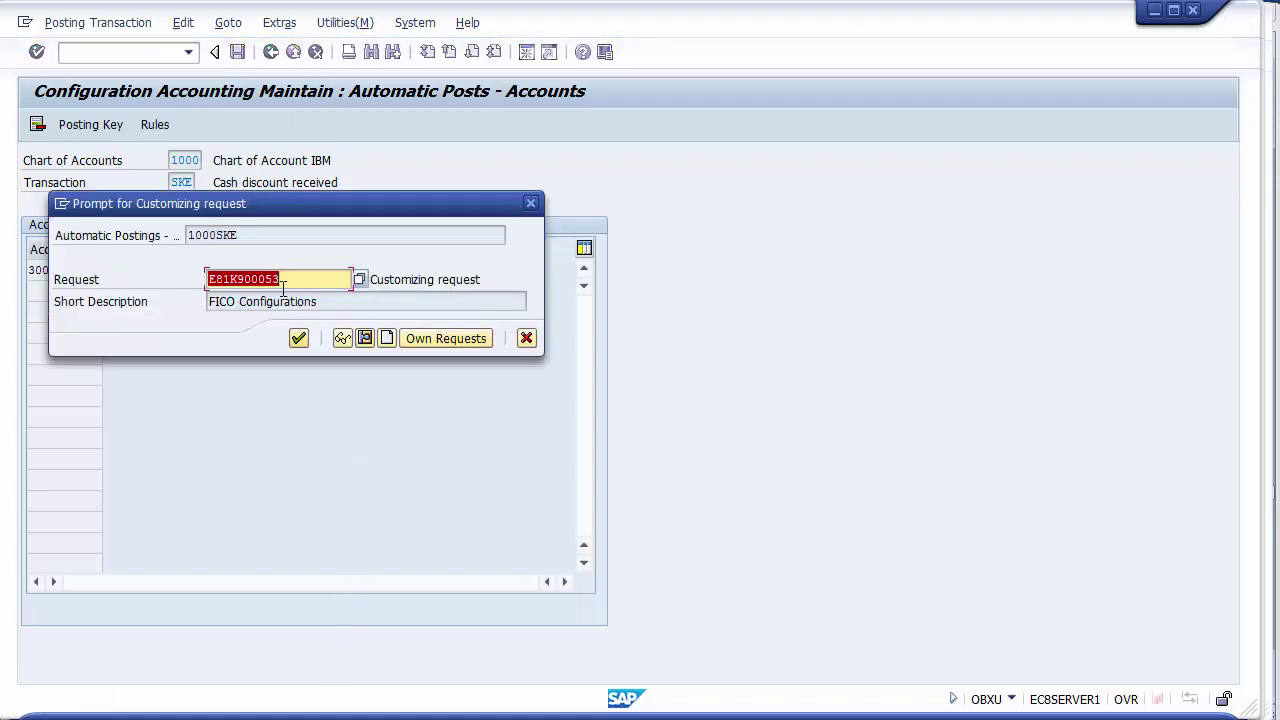
click(300, 341)
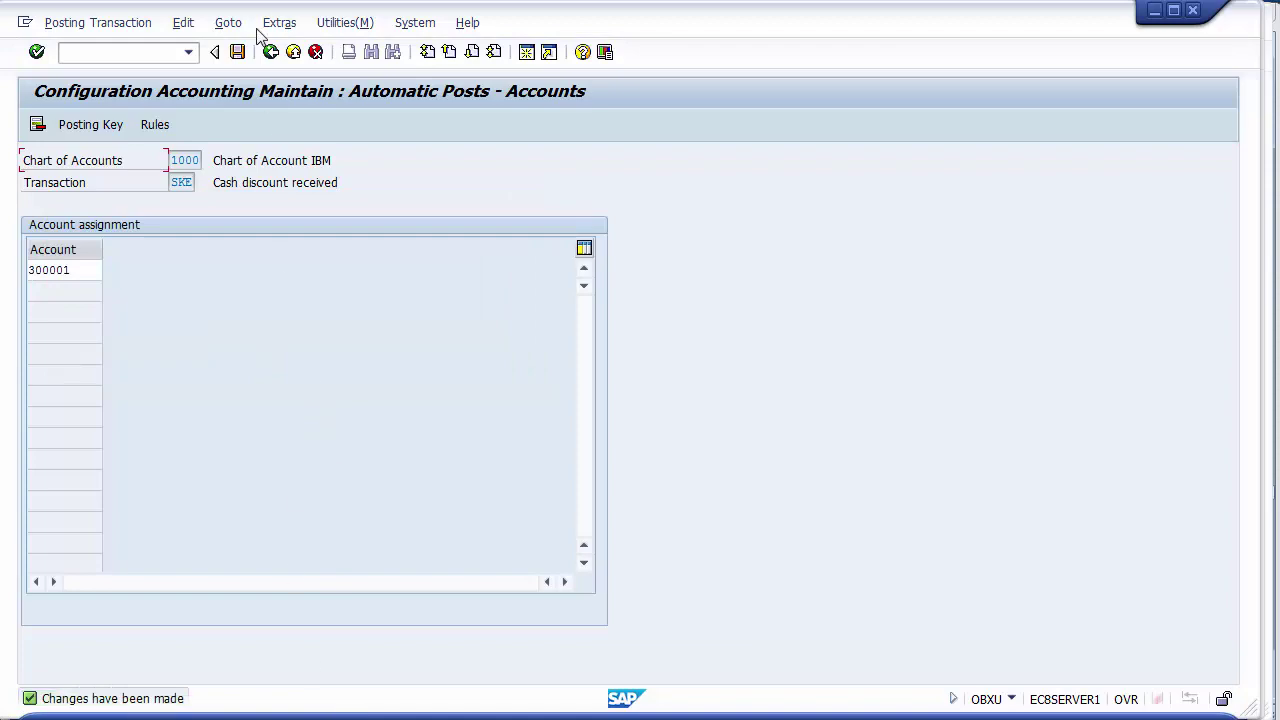
Switch to the SAP FICO-5 presentation in PowerPoint and review the slides on vendor master record creation and unit testing
key(Return)
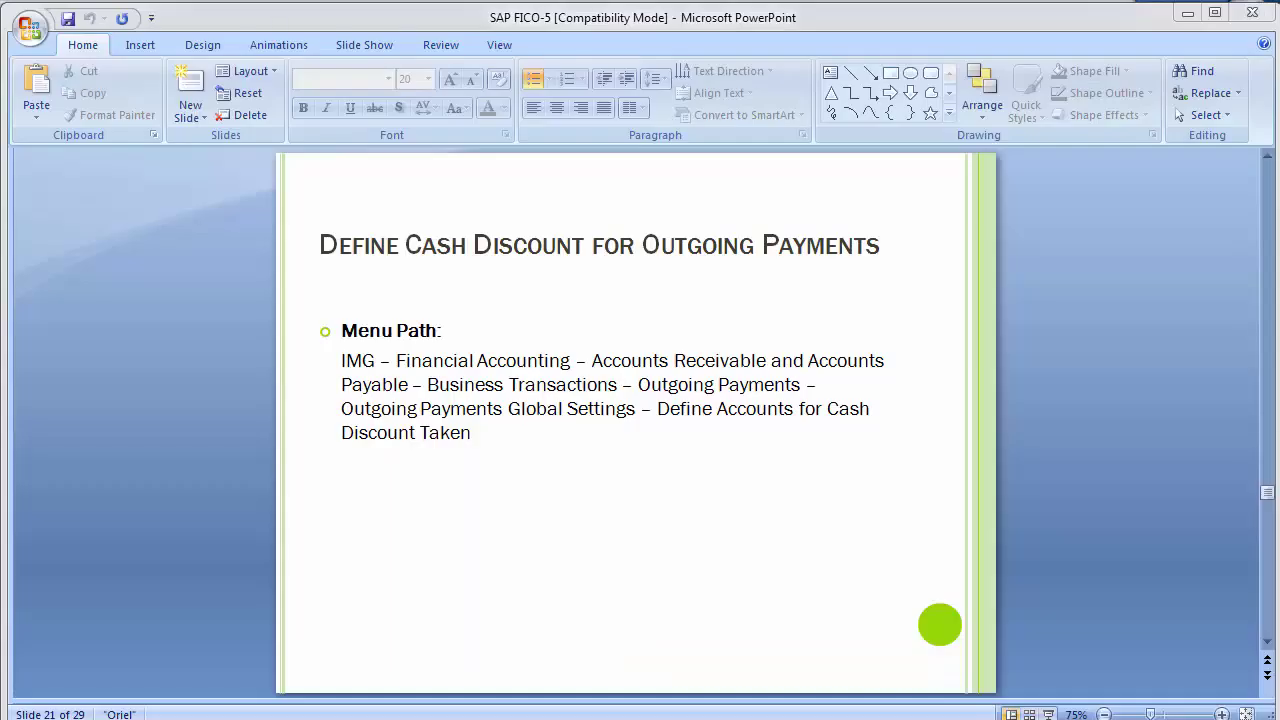
key(alt+Tab)
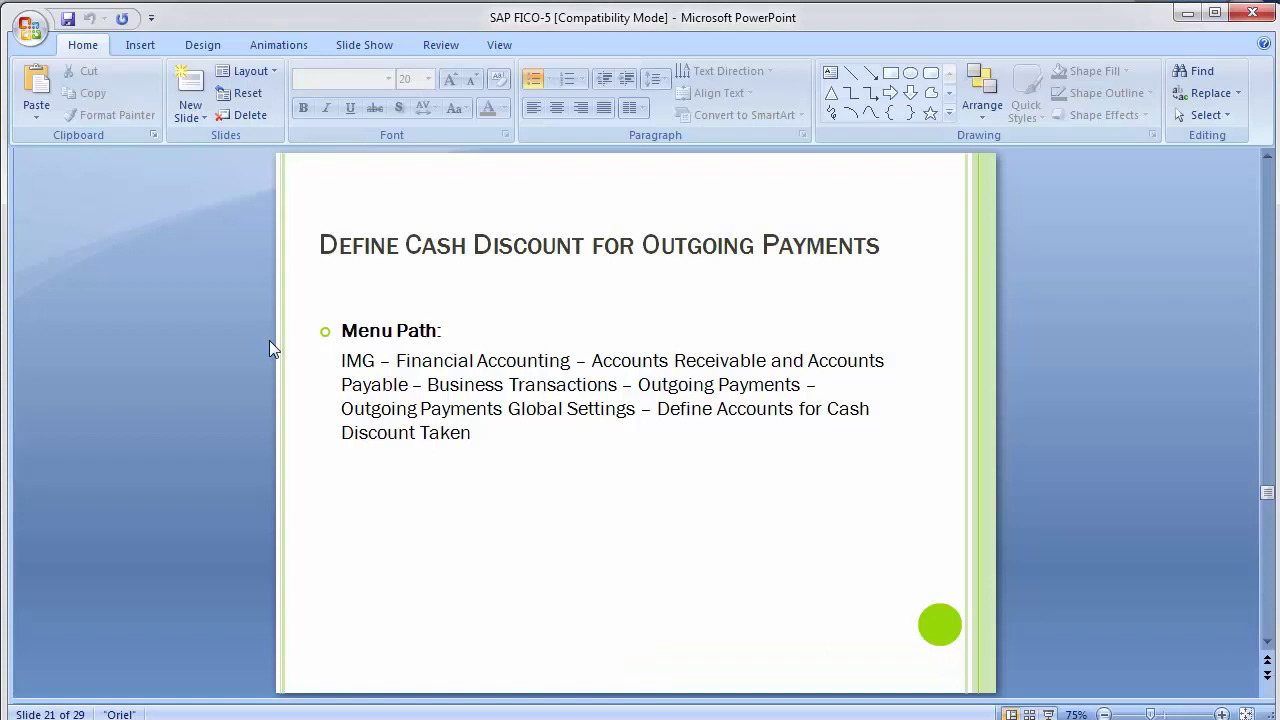
scroll(269, 340, down, 2)
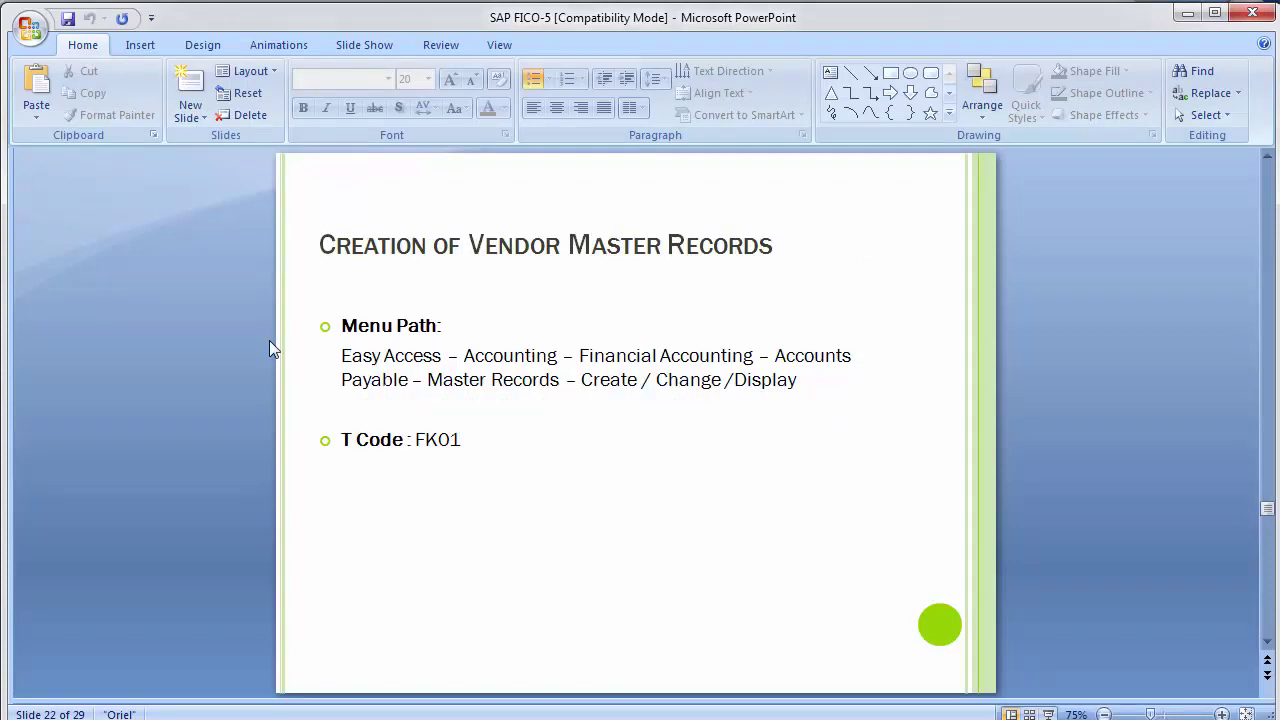
scroll(269, 341, down, 2)
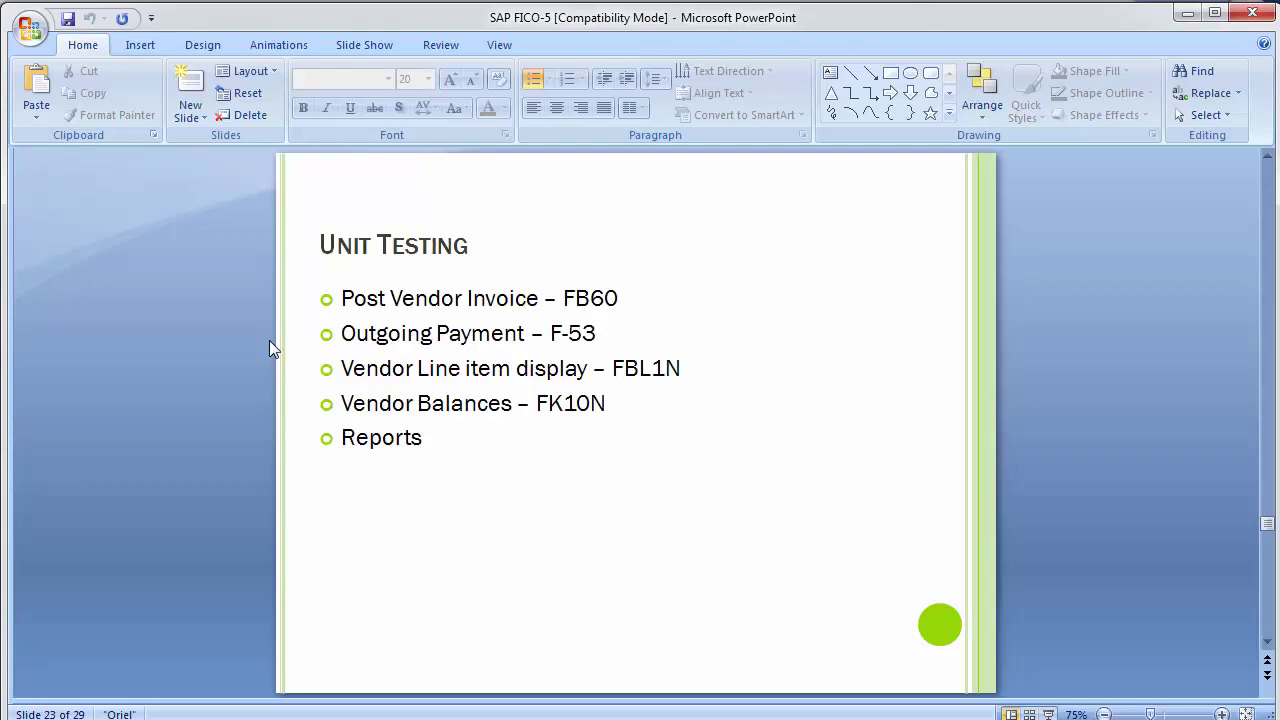
scroll(269, 340, up, 2)
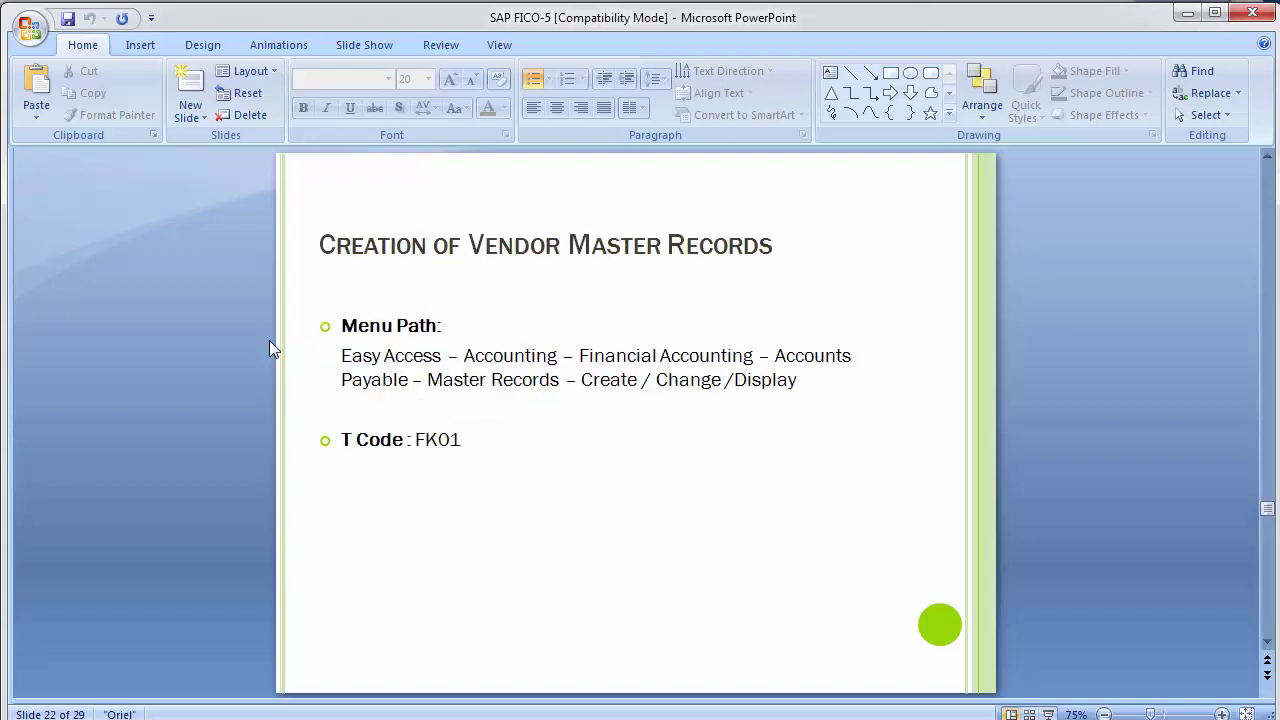